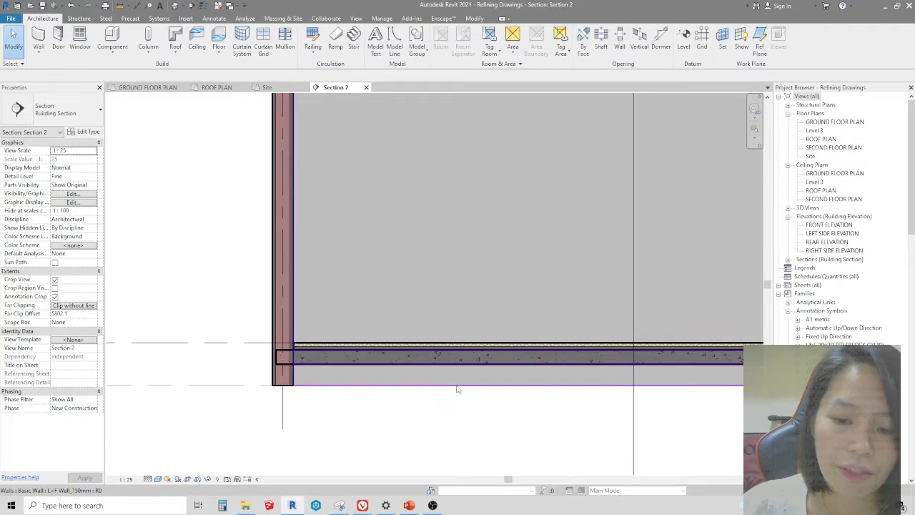
Examine how the ground floor and second floor slabs meet the exterior wall in the Section 2 view.
scroll(436, 389, "down", 3)
scroll(303, 202, "up", 2)
scroll(293, 206, "up", 2)
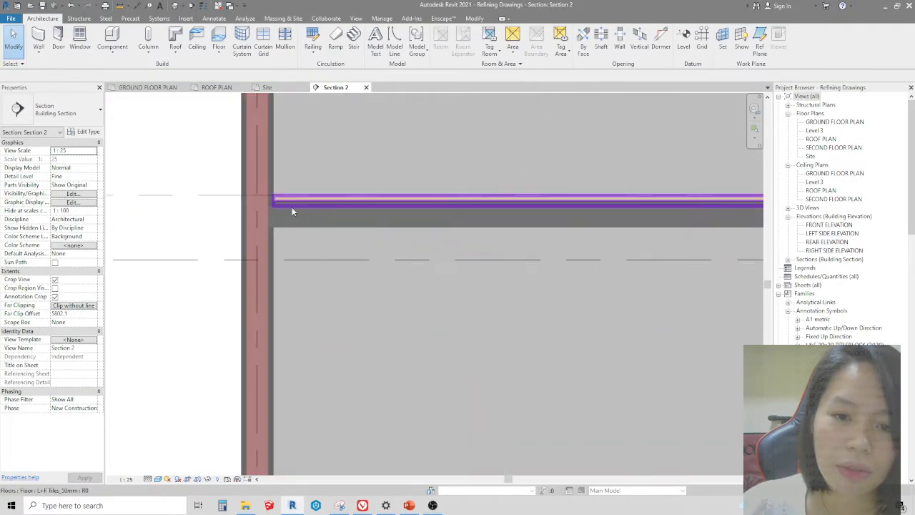
scroll(298, 205, "down", 4)
scroll(338, 188, "up", 1)
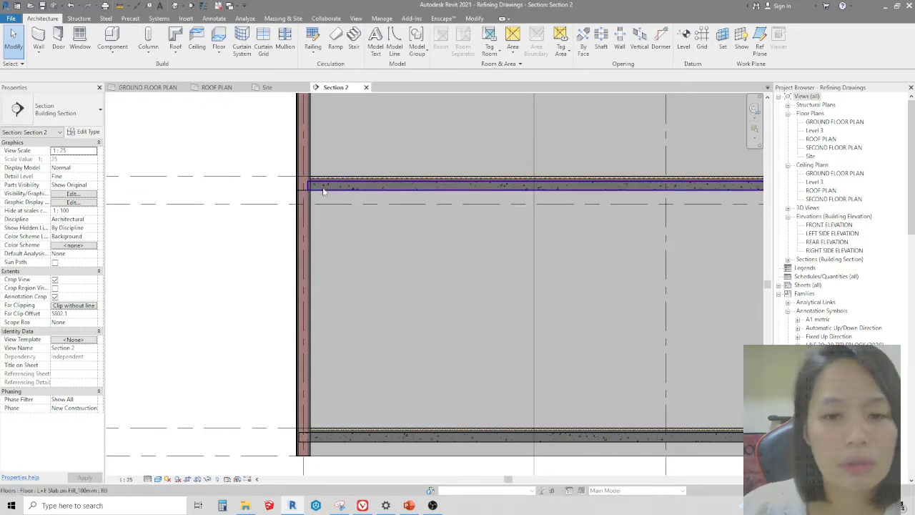
scroll(322, 199, "down", 2)
scroll(329, 331, "up", 2)
Compare the properties of the concrete slabs at ground floor and second floor level, including their level and height offset.
left_click(330, 330)
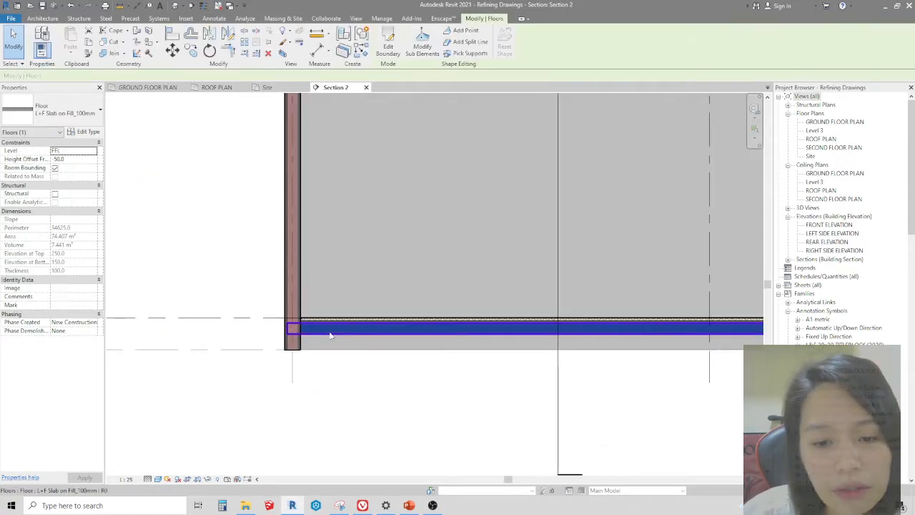
scroll(327, 332, "down", 2)
scroll(315, 272, "up", 3)
left_click(350, 179)
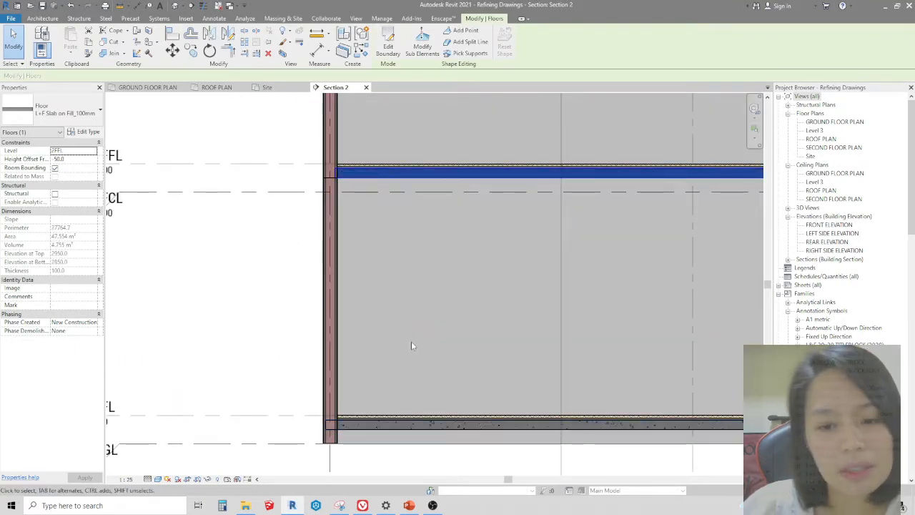
scroll(411, 348, "up", 2)
left_click(387, 419)
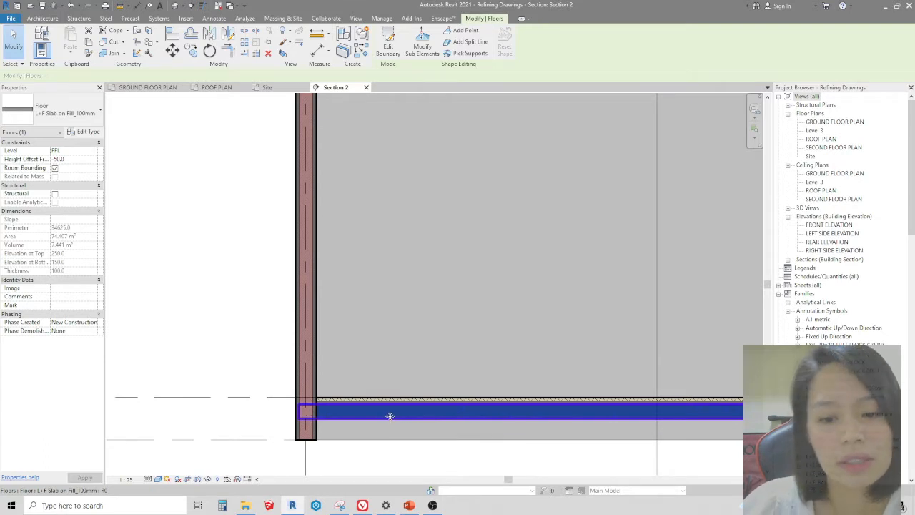
scroll(388, 418, "down", 2)
scroll(366, 193, "up", 2)
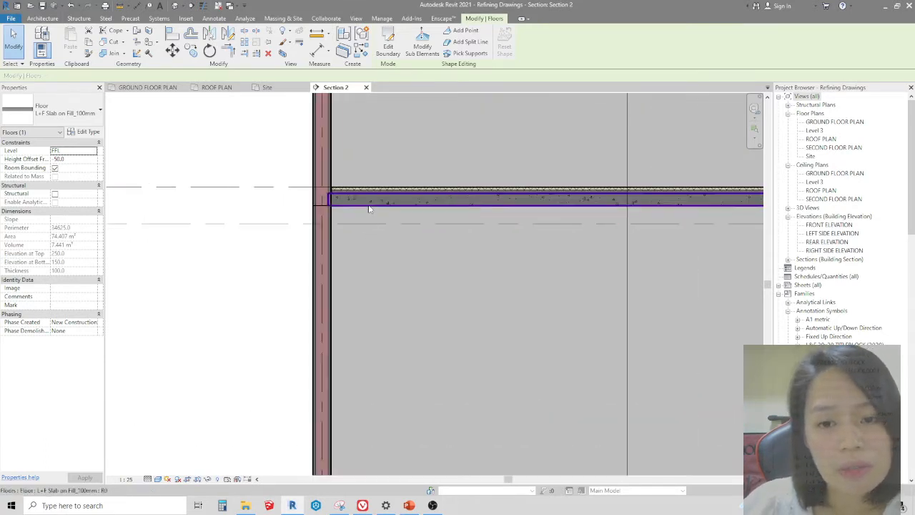
left_click(369, 201)
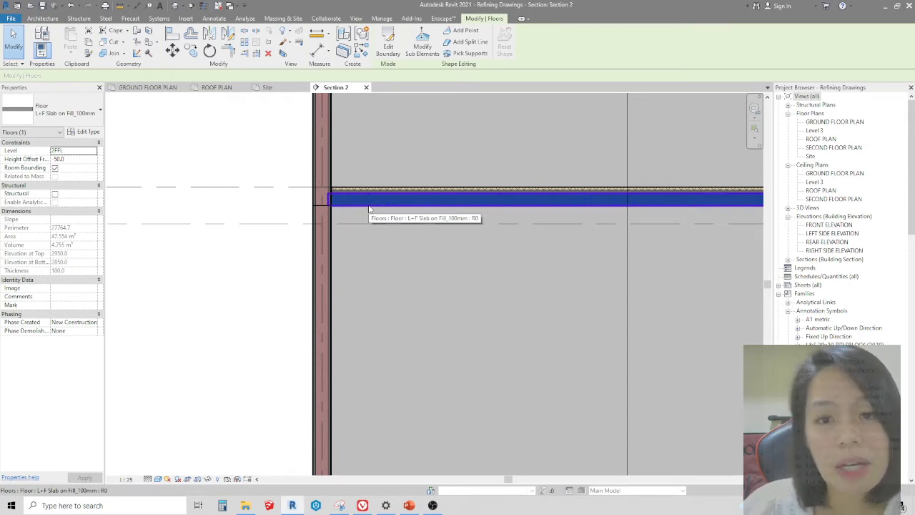
scroll(369, 208, "down", 2)
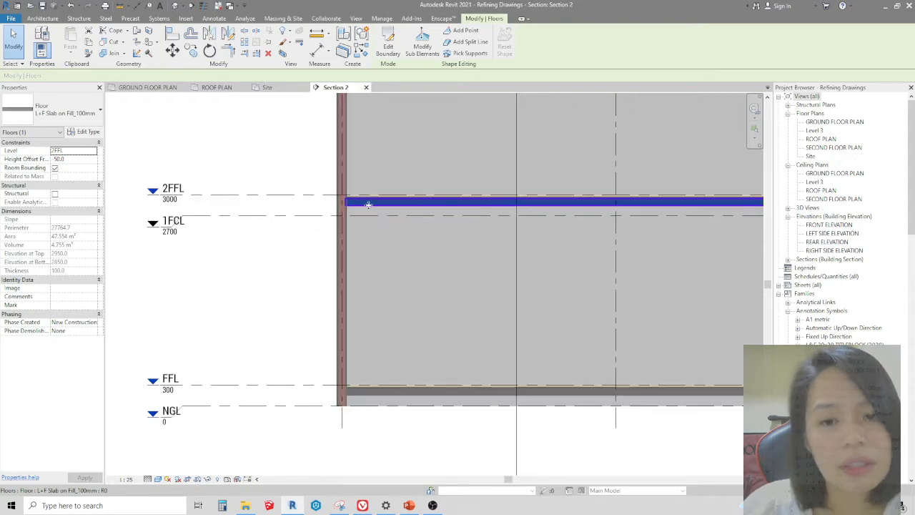
left_click(405, 351)
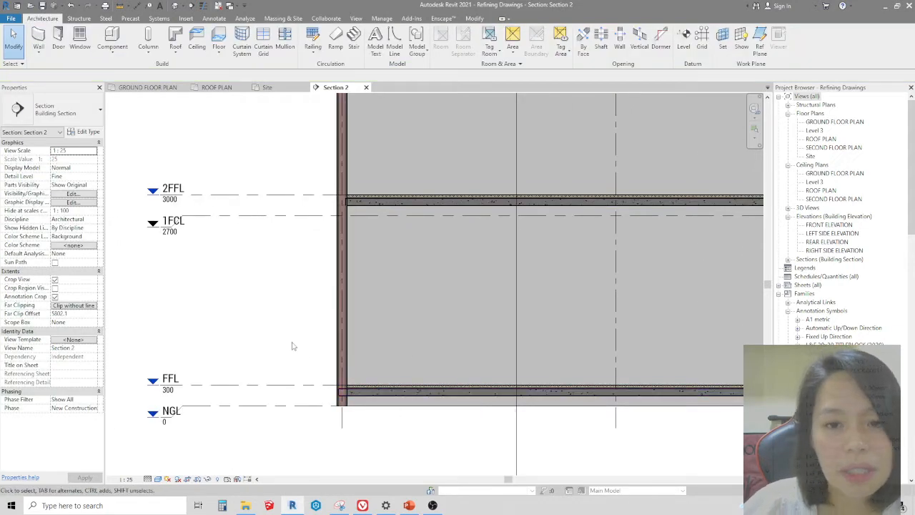
Inspect the lower wall, upper wall, slab and tile floor at the second floor junction, and review the whole section up to the roof.
scroll(293, 341, "down", 2)
scroll(386, 239, "up", 5)
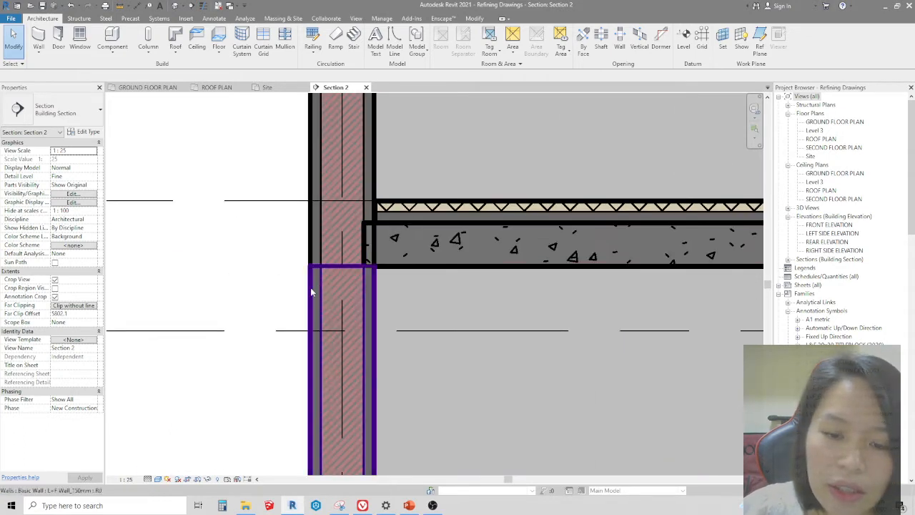
left_click(310, 287)
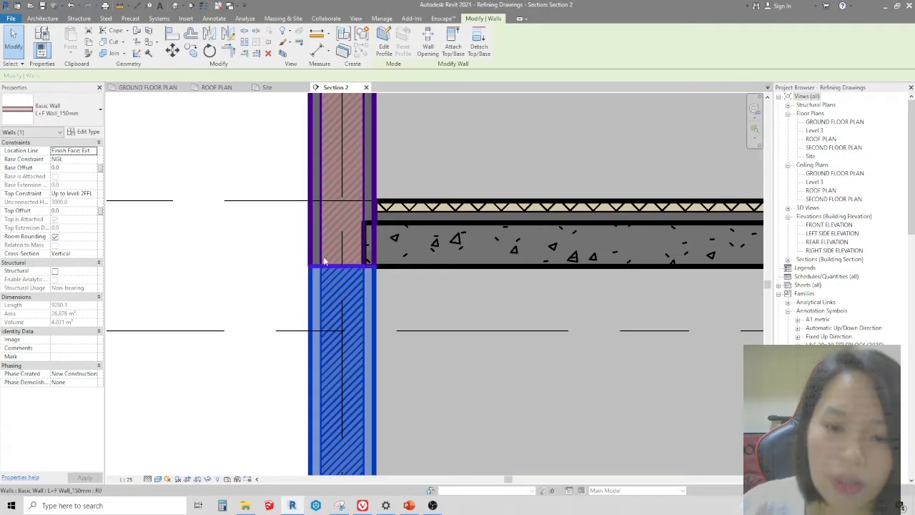
left_click(310, 232)
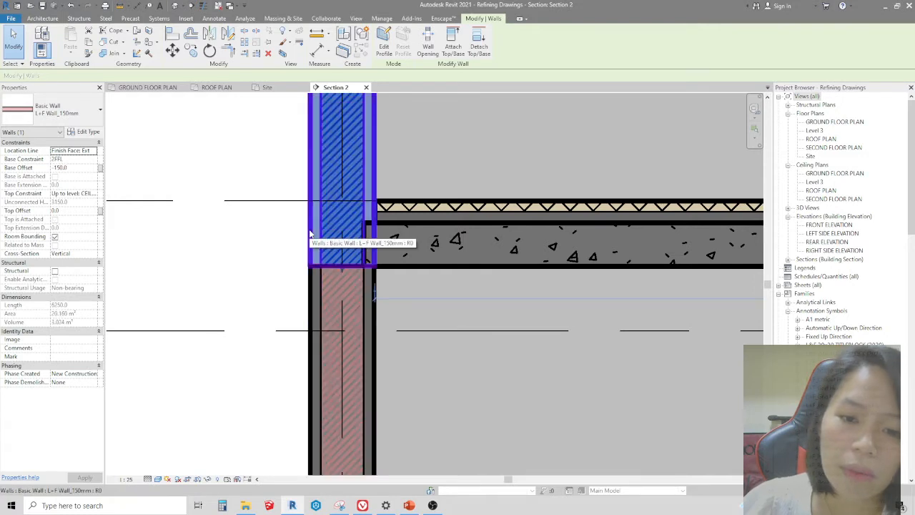
left_click(474, 266)
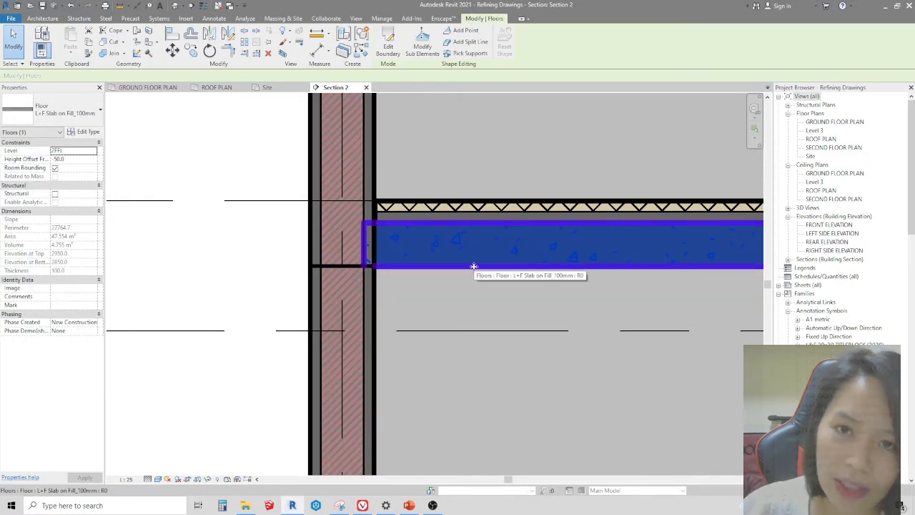
key("Escape")
left_click(444, 213)
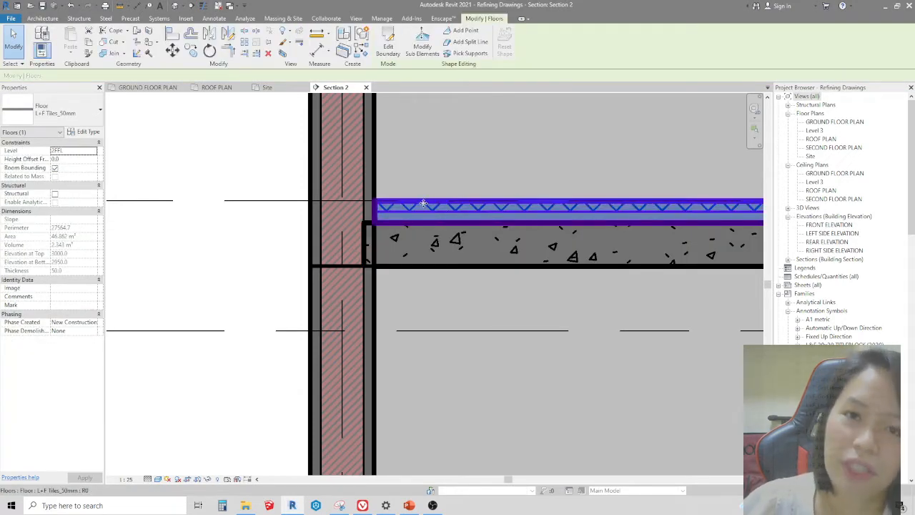
key("Escape")
scroll(364, 220, "up", 3)
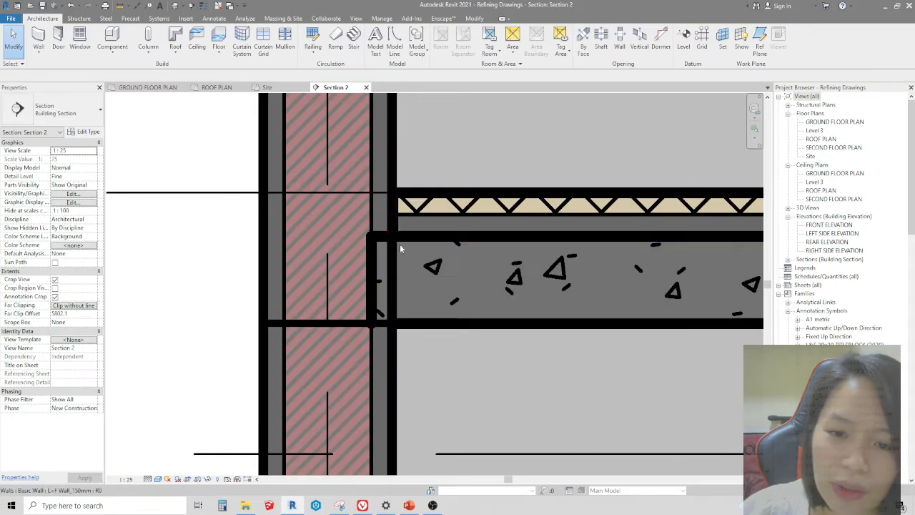
scroll(386, 243, "down", 3)
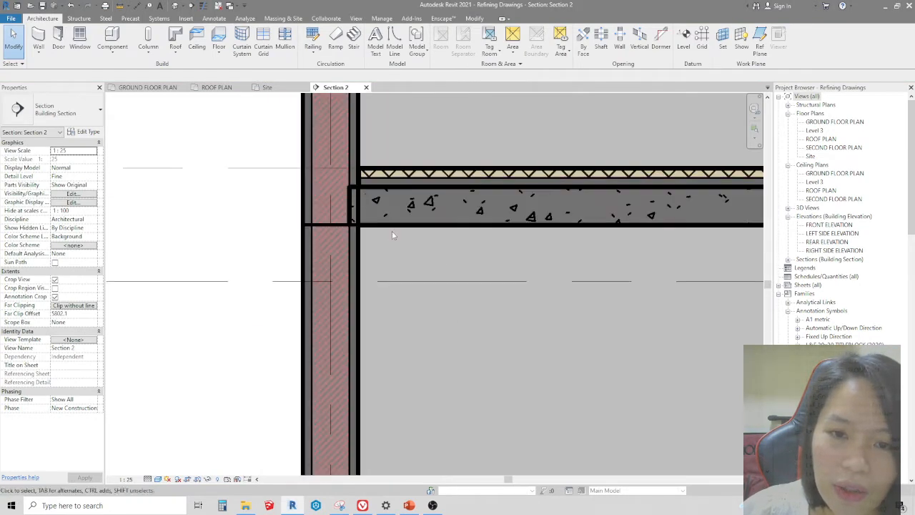
scroll(392, 234, "down", 5)
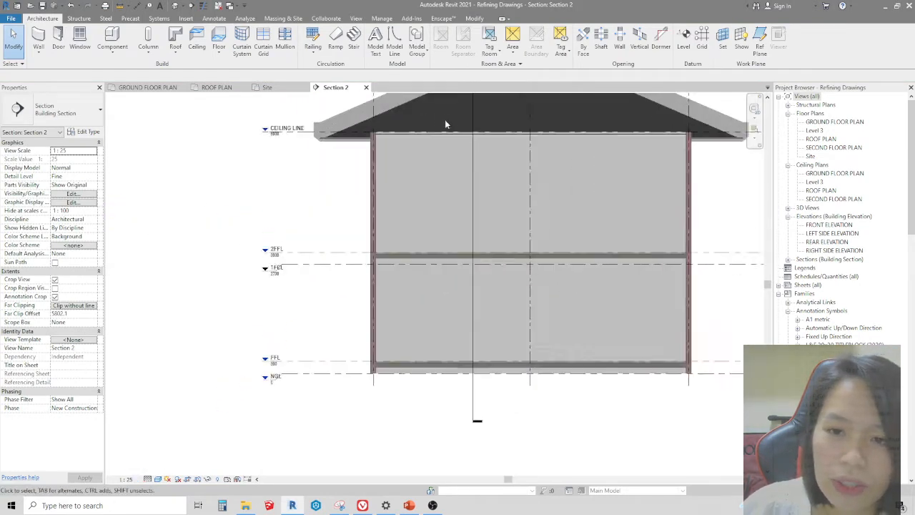
scroll(301, 301, "down", 4)
scroll(328, 276, "up", 4)
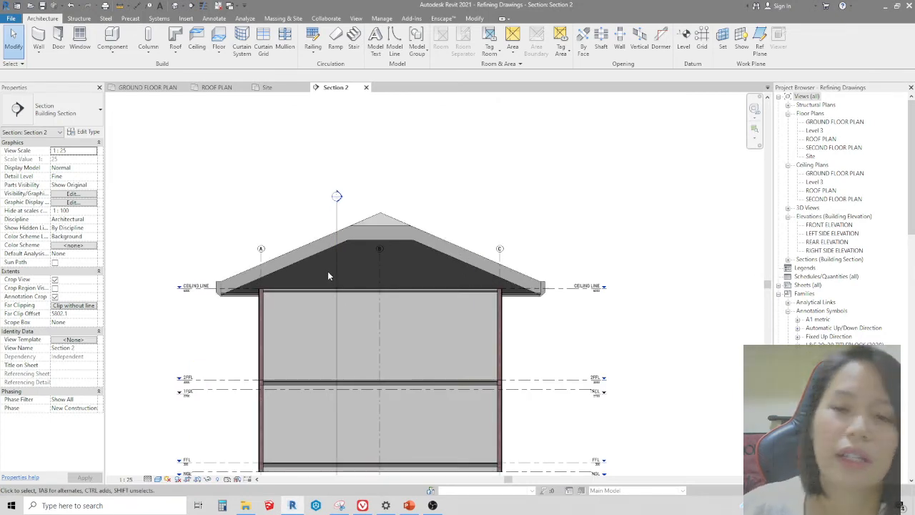
Close the Section 2 view with its Refining Drawings project and go to the ground floor plan of Refining Drawings 02.
left_click(366, 87)
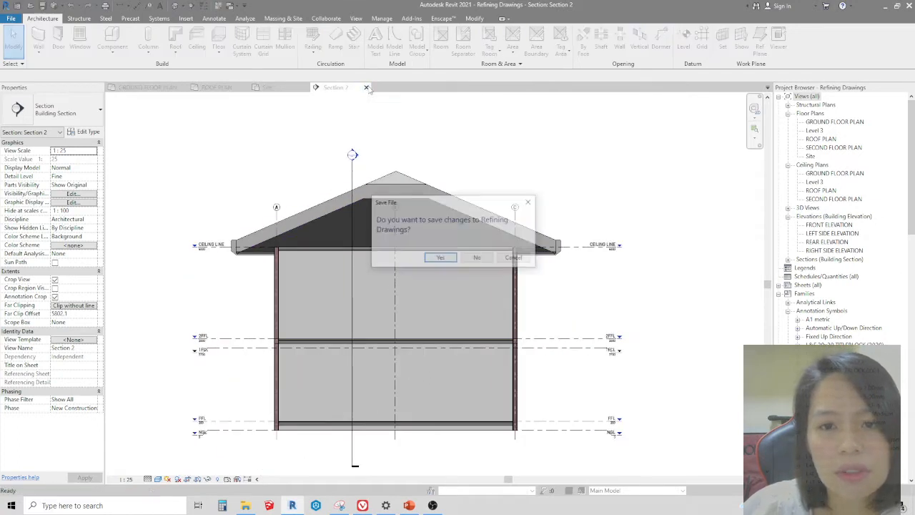
key("Escape")
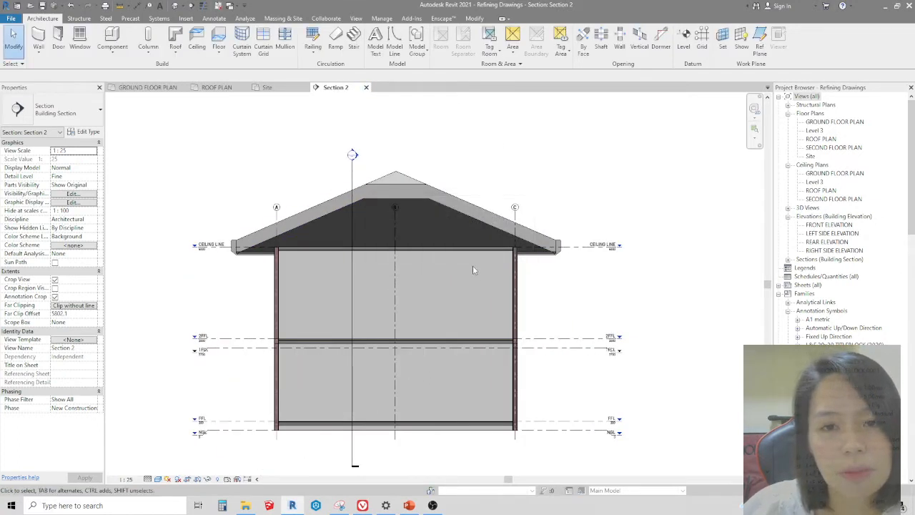
left_click(366, 87)
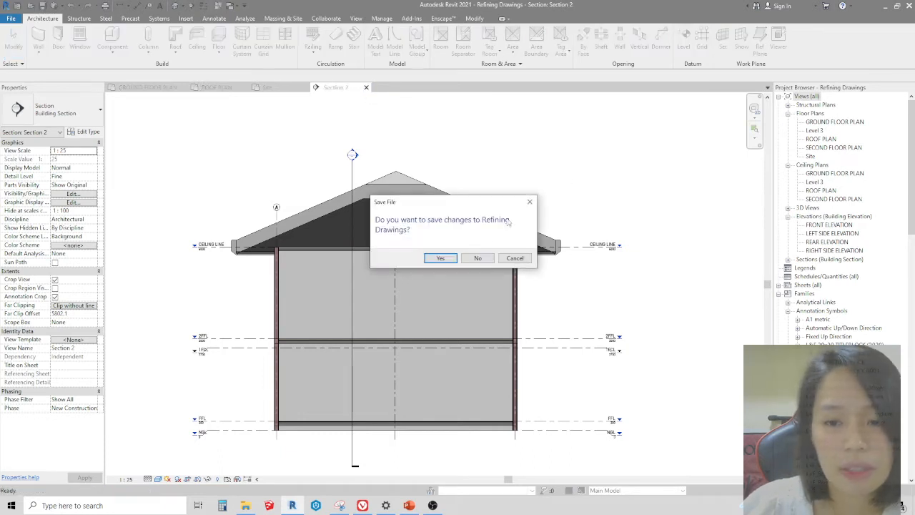
key("Escape")
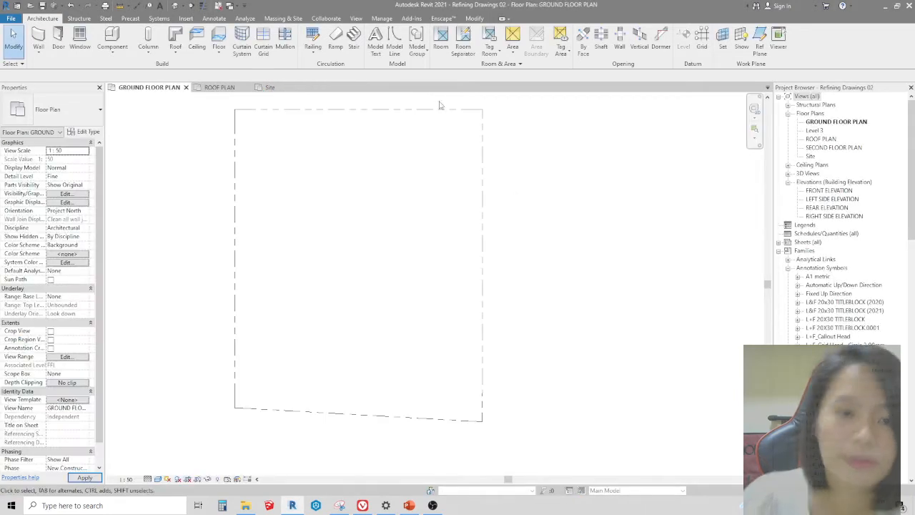
Compare the property boundary in the ground floor plan and the Site plan, and return to the ground floor plan.
scroll(368, 243, "down", 3)
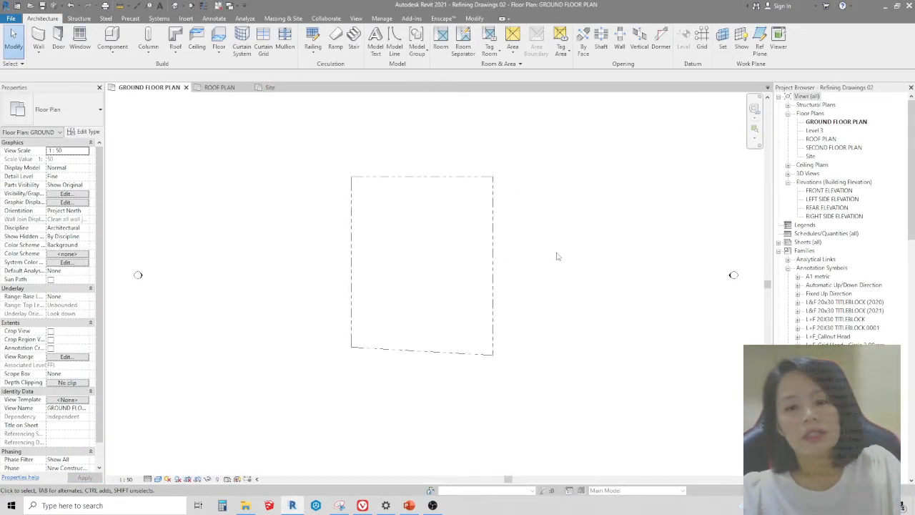
scroll(268, 242, "down", 2)
scroll(298, 229, "up", 4)
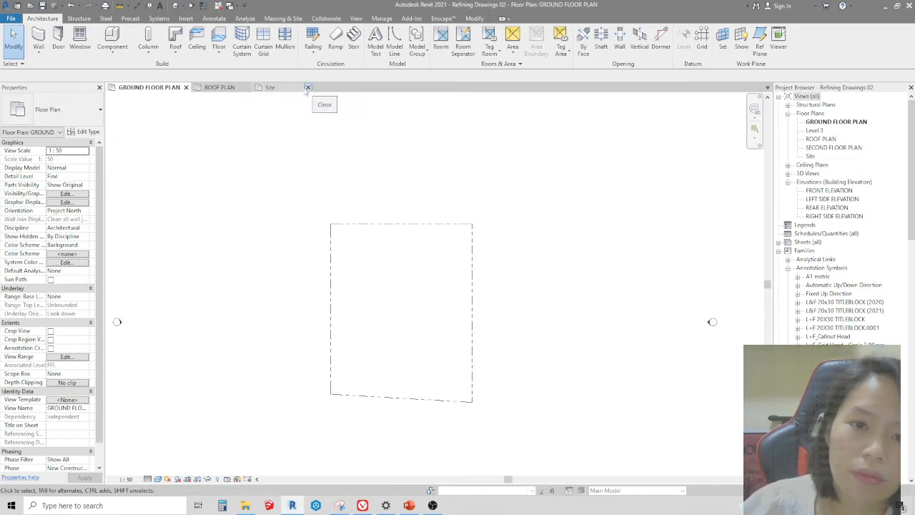
left_click(275, 92)
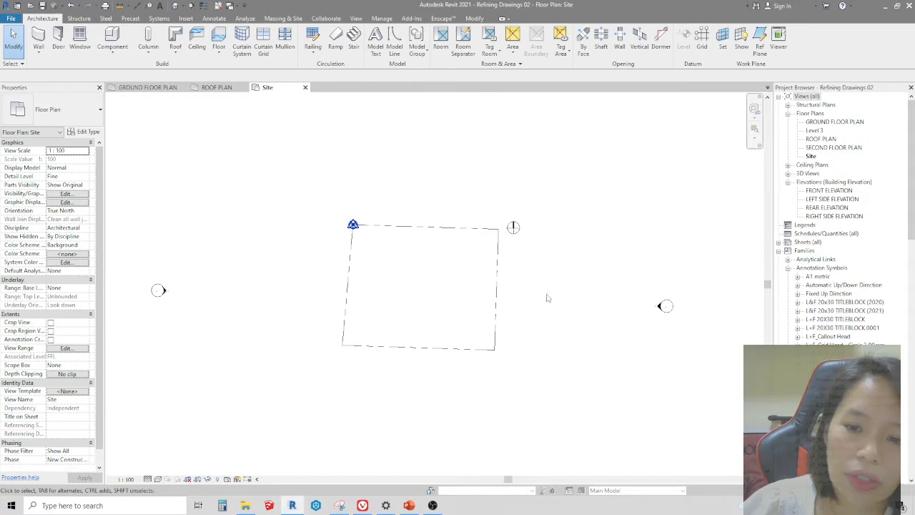
scroll(519, 247, "up", 1)
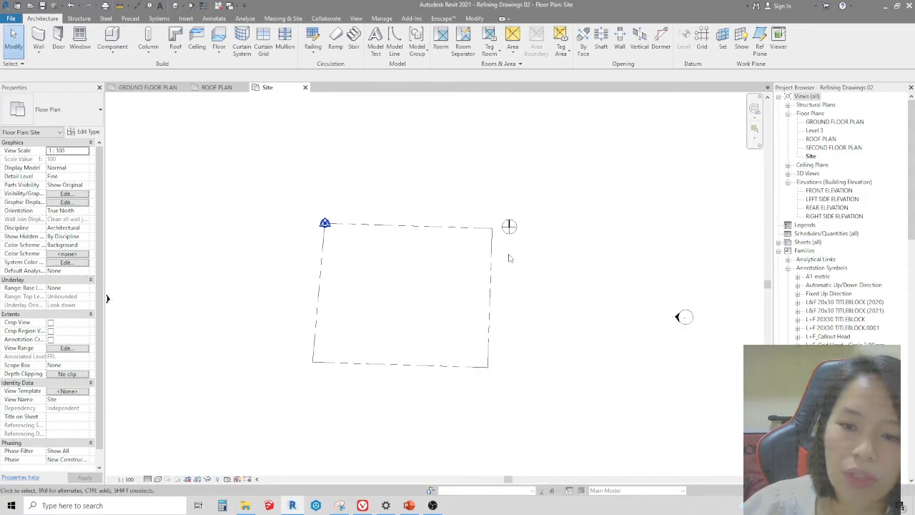
scroll(509, 257, "up", 2)
scroll(408, 286, "down", 4)
scroll(425, 296, "up", 1)
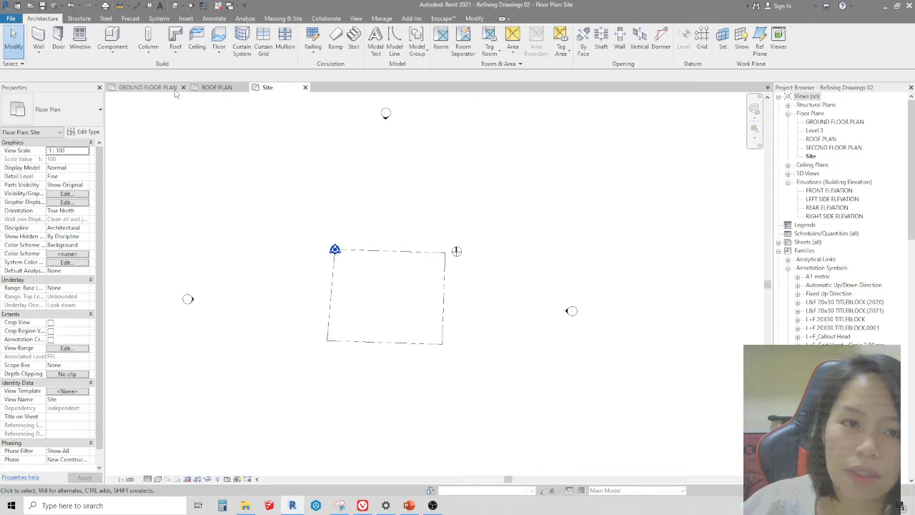
left_click(147, 87)
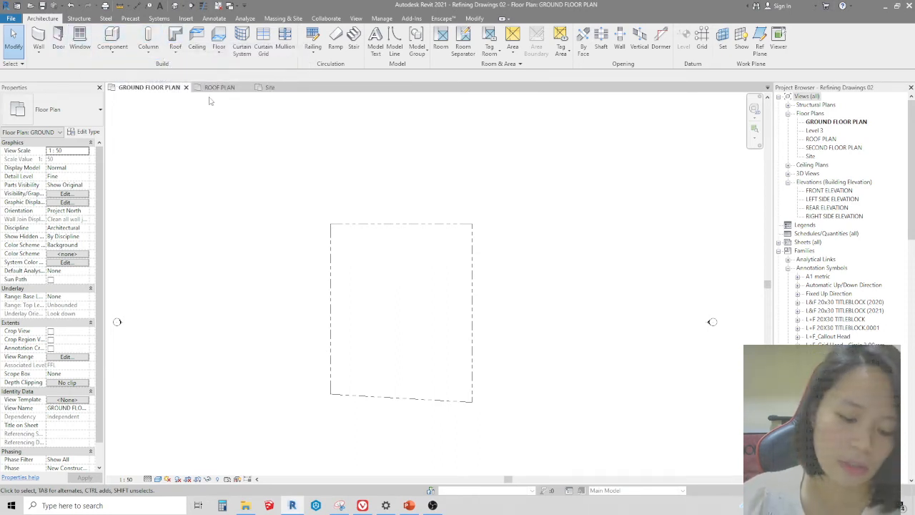
key("d")
key("l")
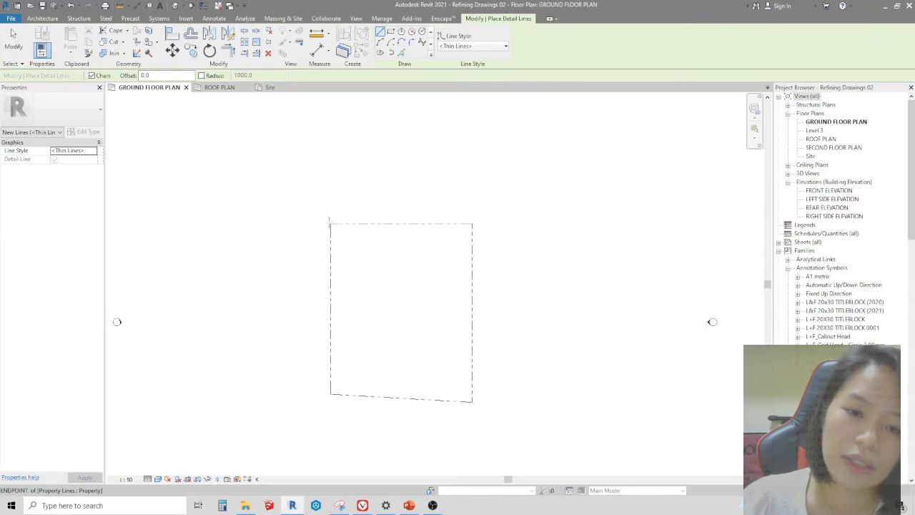
left_click(330, 223)
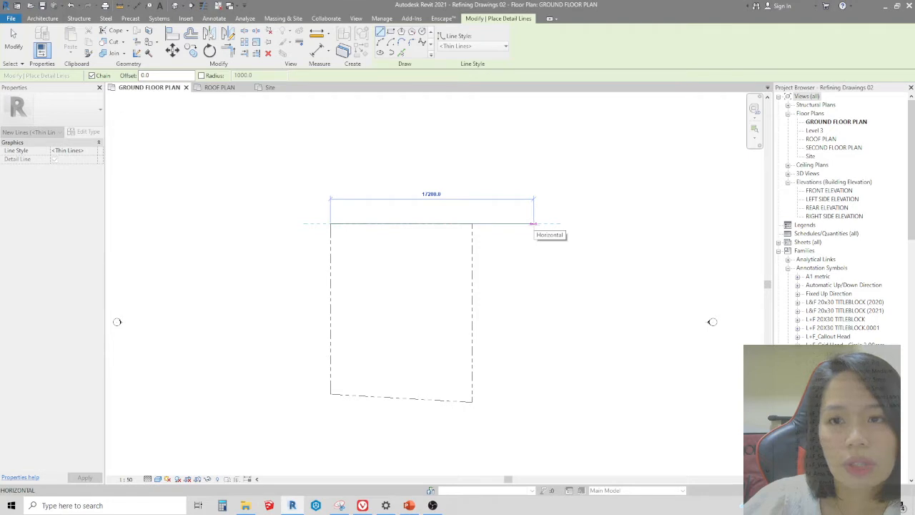
key("Escape")
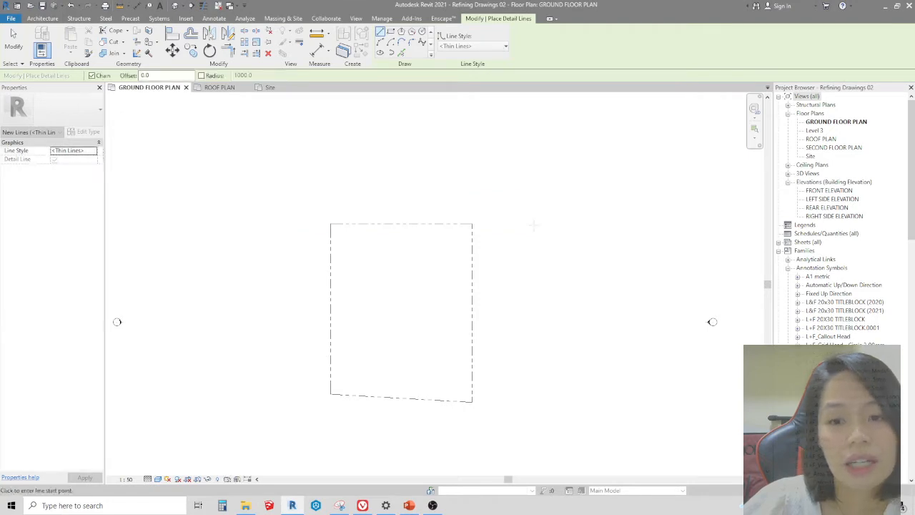
key("Escape")
Draw a horizontal thin detail line about 16 m long from the property boundary's upper-left corner, extending past its right side.
scroll(368, 343, "up", 2)
scroll(385, 130, "down", 1)
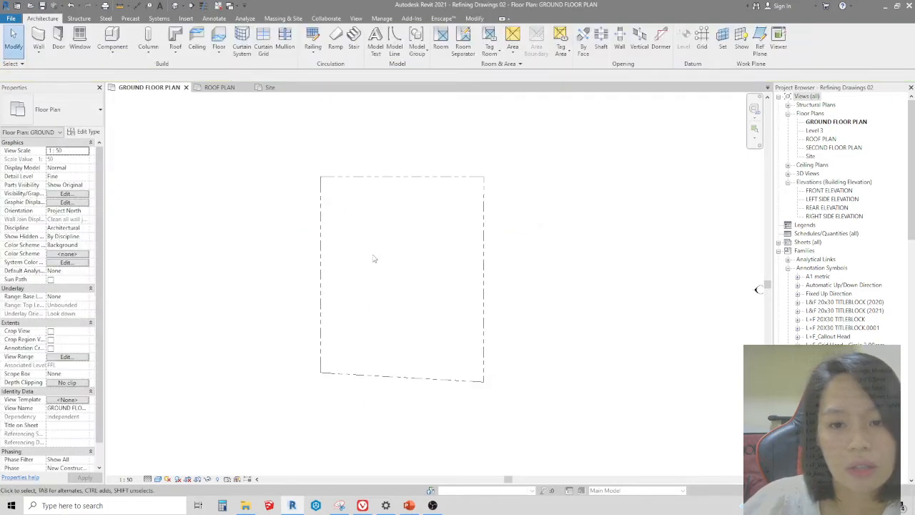
scroll(368, 258, "up", 2)
key("d")
key("l")
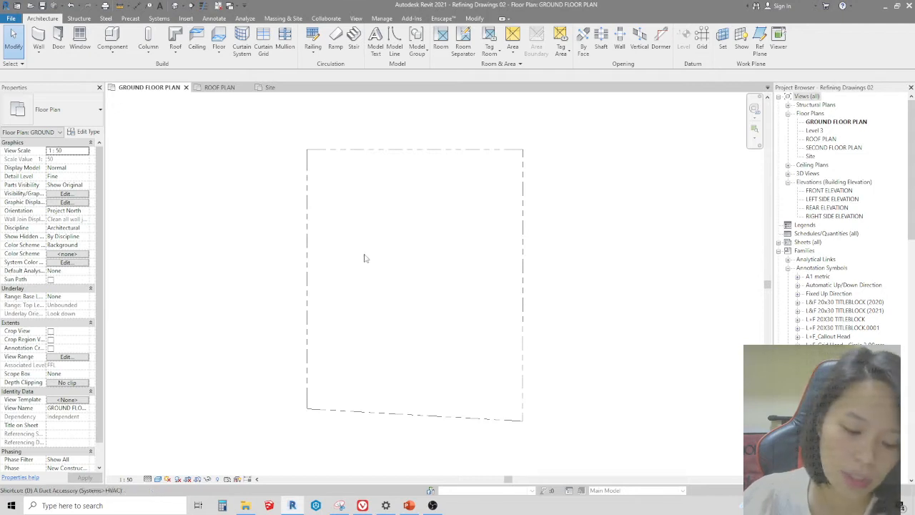
left_click(308, 150)
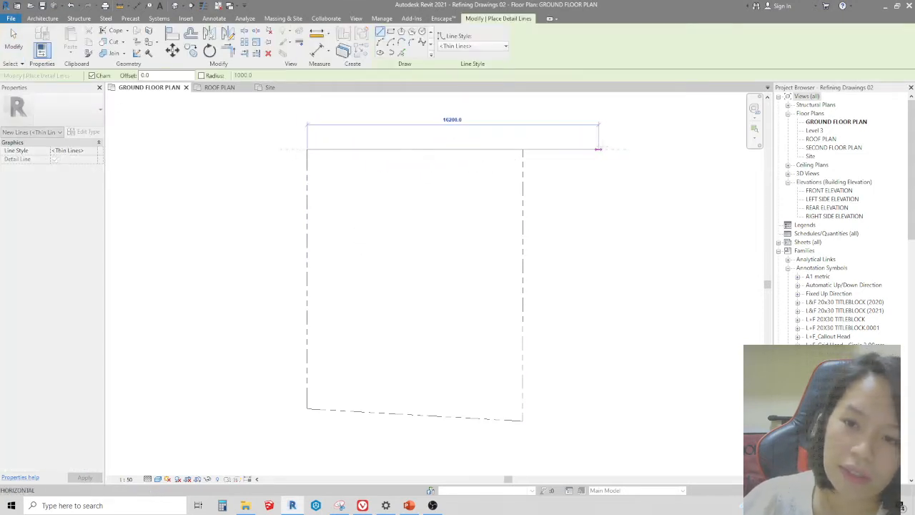
left_click(604, 150)
Draw two vertical detail lines about 18.7 m long from the property boundary's upper corners, extending past its lower edge.
left_click(308, 150)
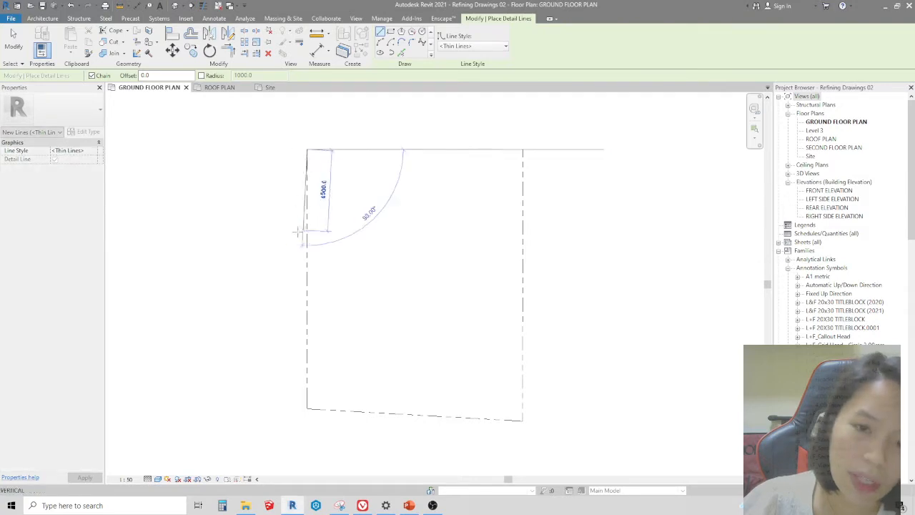
scroll(276, 160, "down", 1)
left_click(299, 406)
key("Escape")
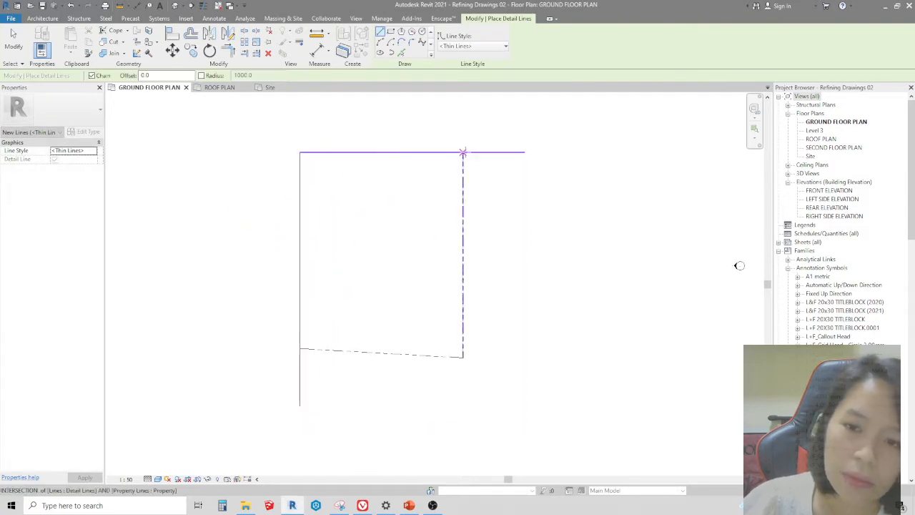
left_click(463, 153)
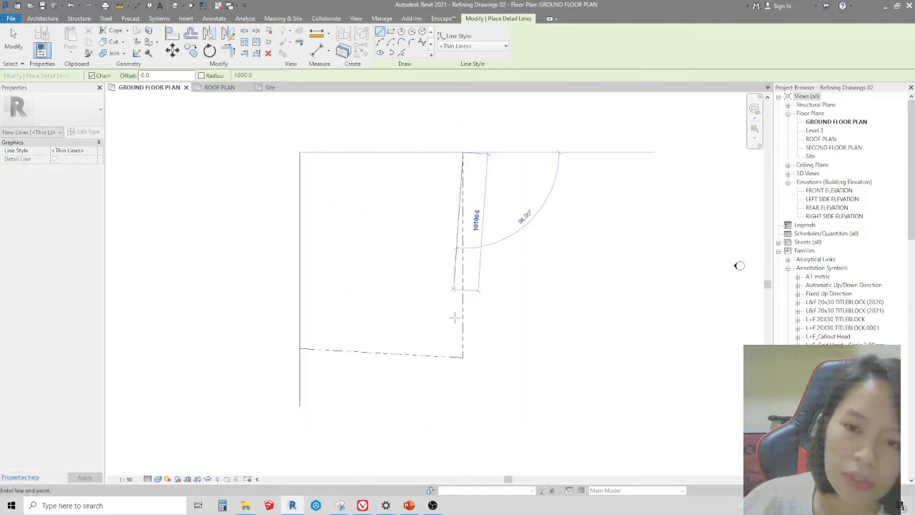
left_click(464, 406)
key("Escape")
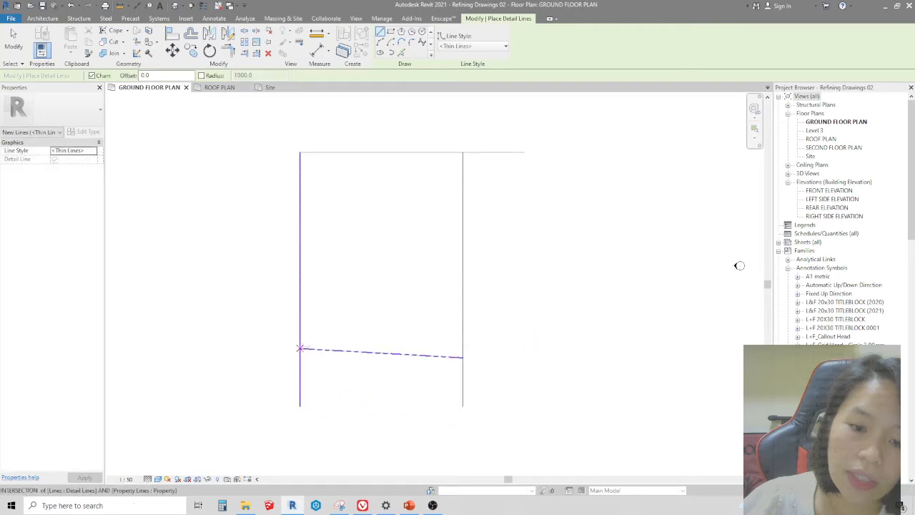
Draw a horizontal detail line about 17.5 m long from the property boundary's lower-left corner, extending past its right side.
left_click(300, 348)
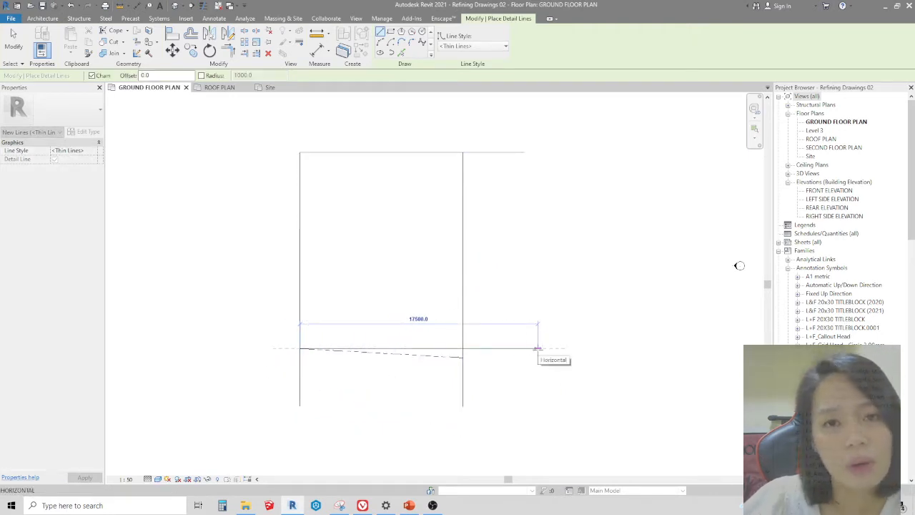
left_click(536, 349)
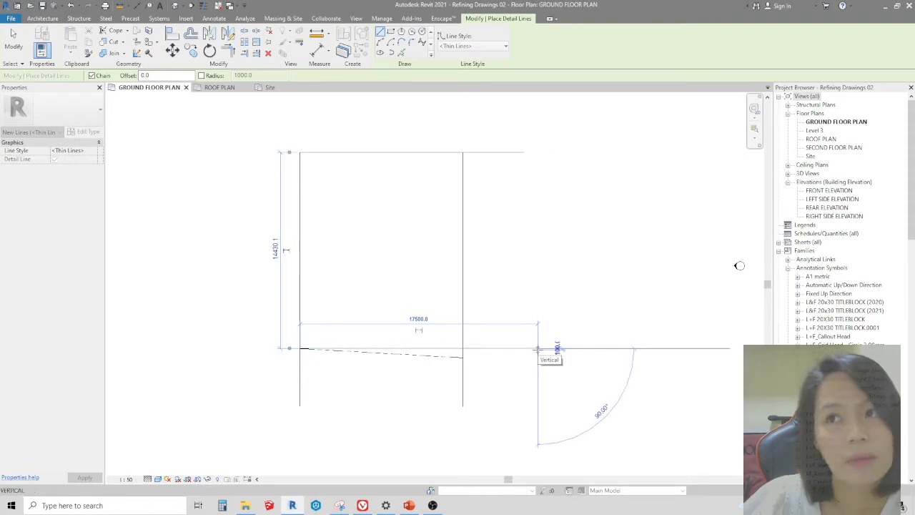
key("Escape")
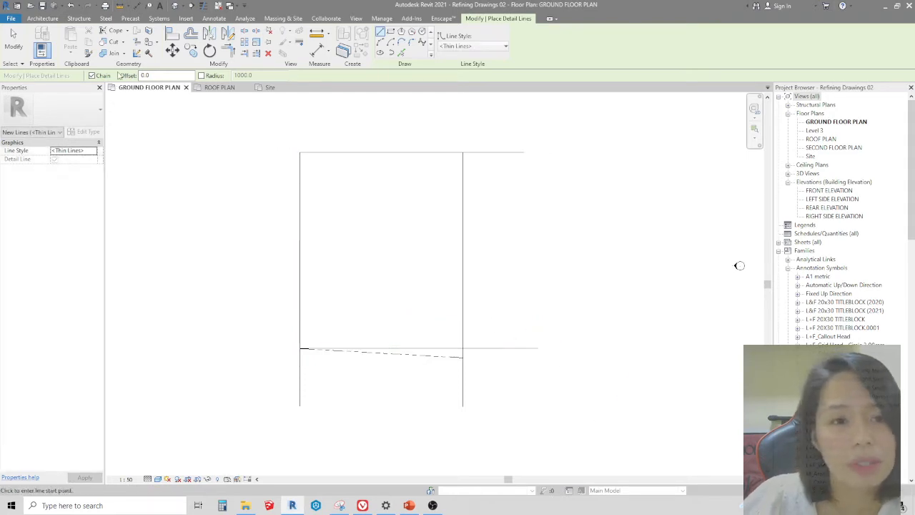
key("Escape")
Offset a copy of the lower horizontal detail line 3000 mm inward from the property boundary.
left_click(510, 152)
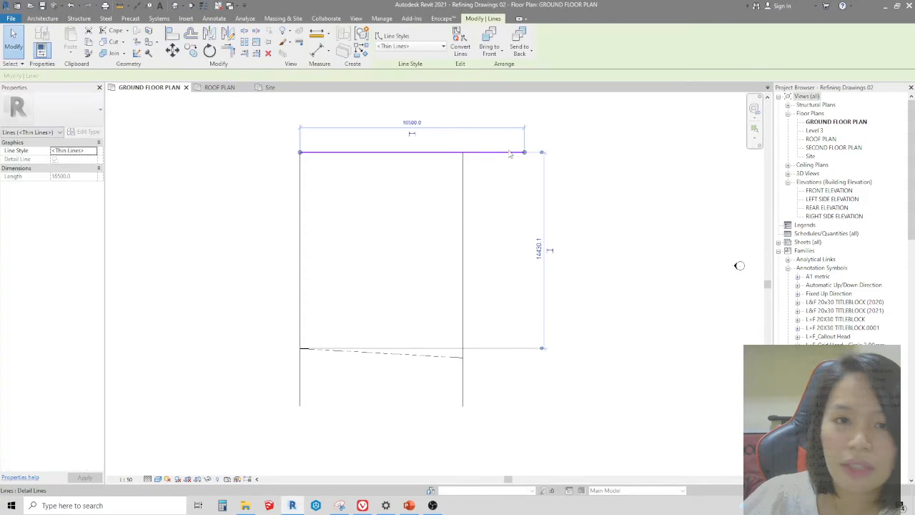
key("Escape")
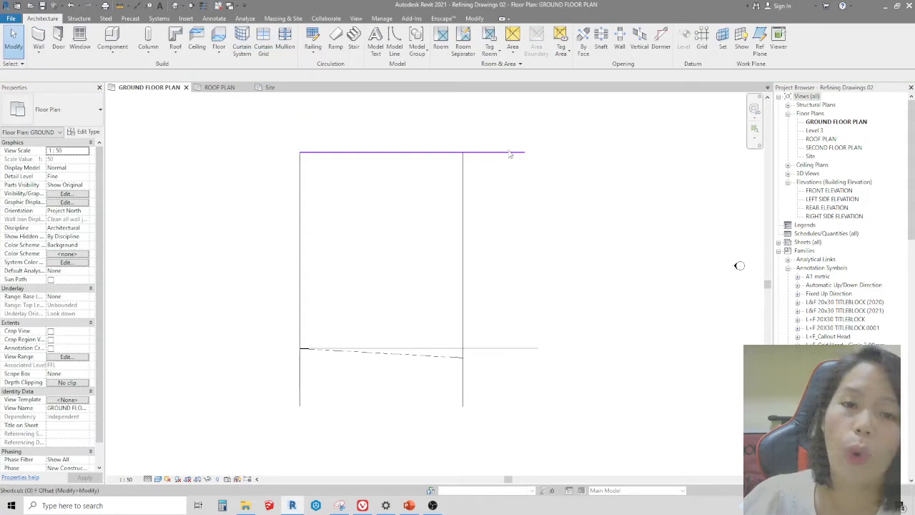
key("f")
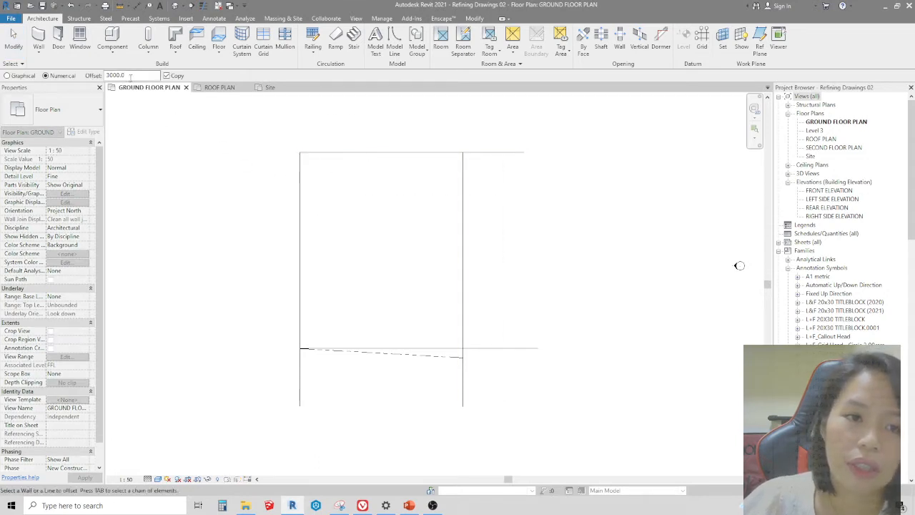
left_click(387, 352)
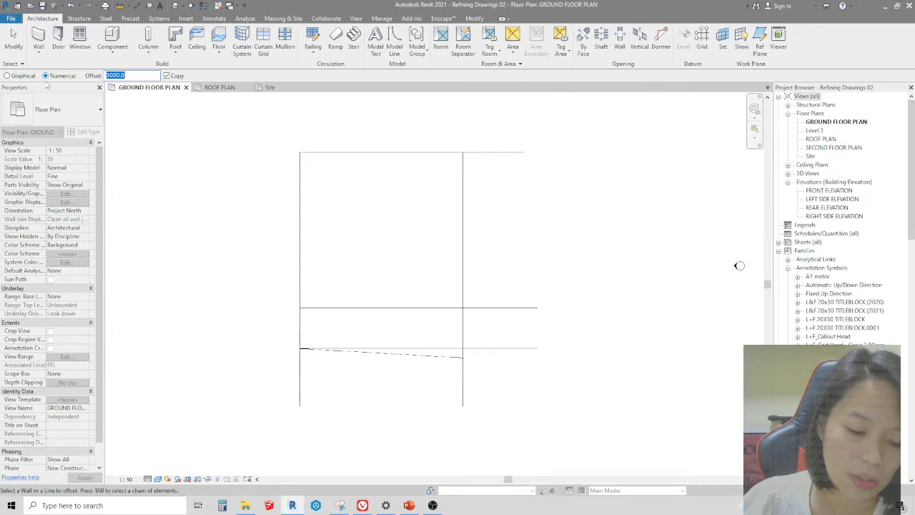
Offset copies of the upper, right and left boundary detail lines 2000 mm inward, and delete the stray copy outside the left side.
type("2")
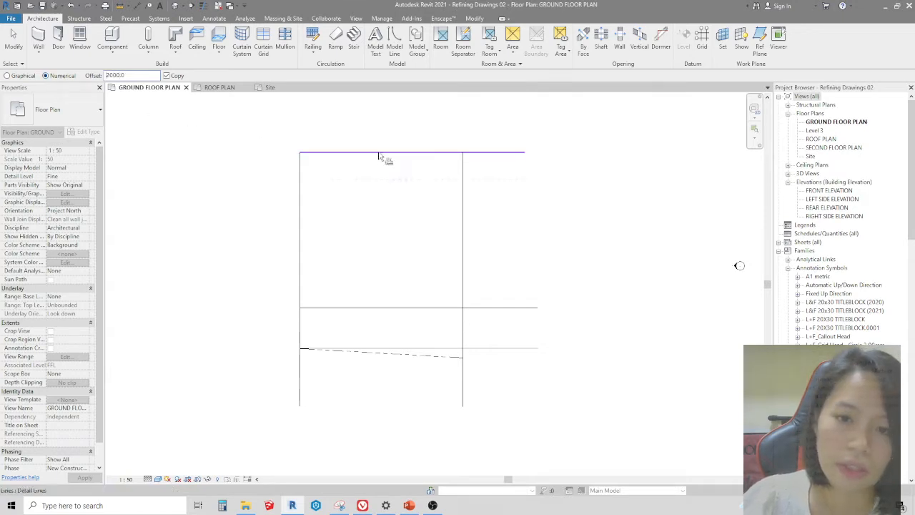
left_click(379, 156)
left_click(464, 229)
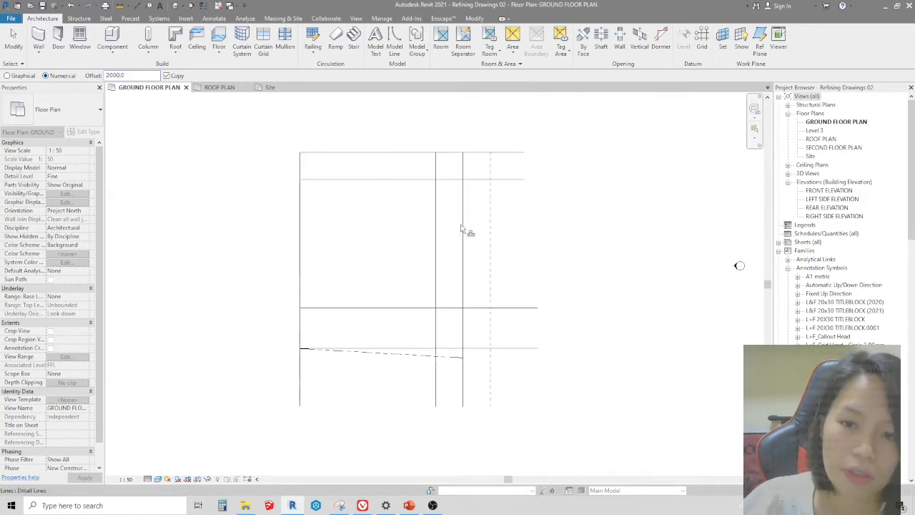
left_click(303, 233)
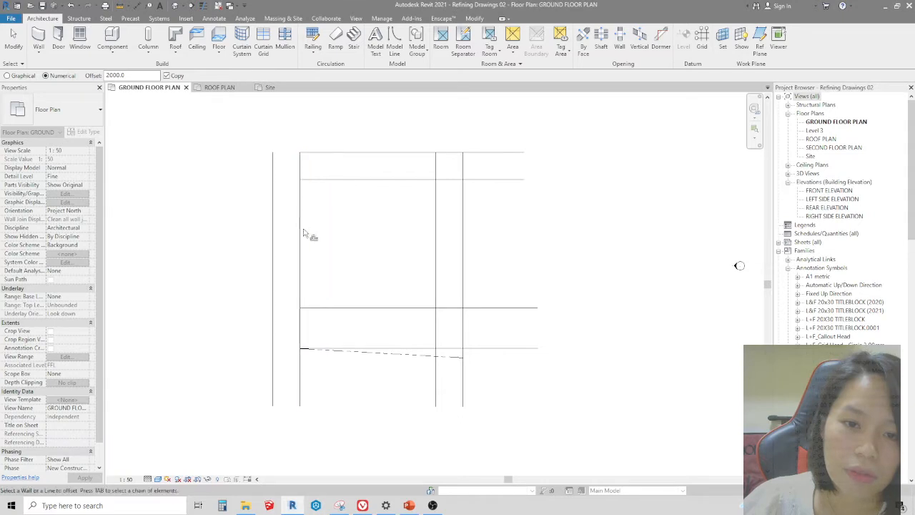
key("Escape")
left_click(274, 223)
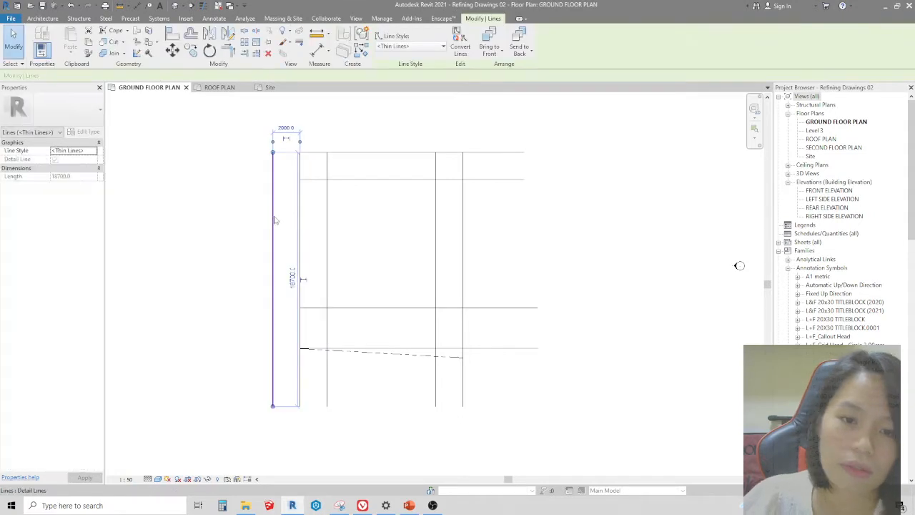
key("Delete")
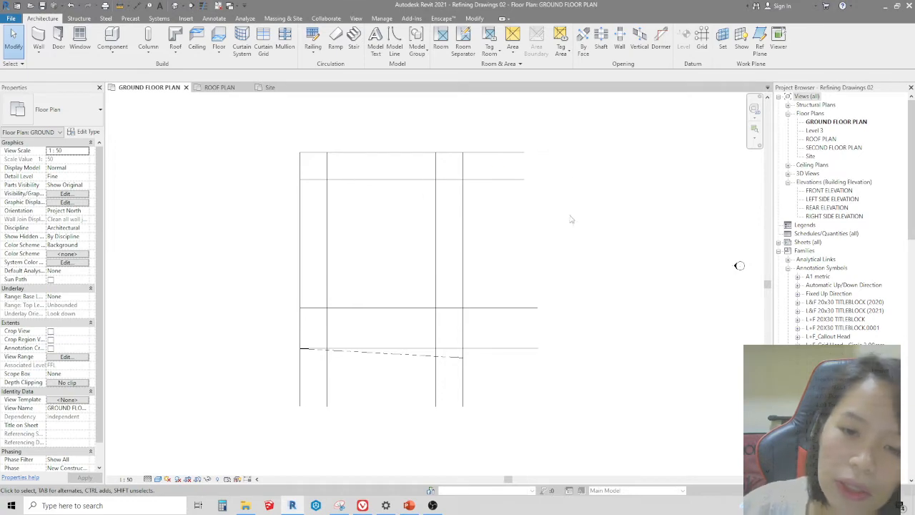
Delete the original detail lines traced over the four sides of the property boundary, keeping only the offset copies.
left_click(529, 154)
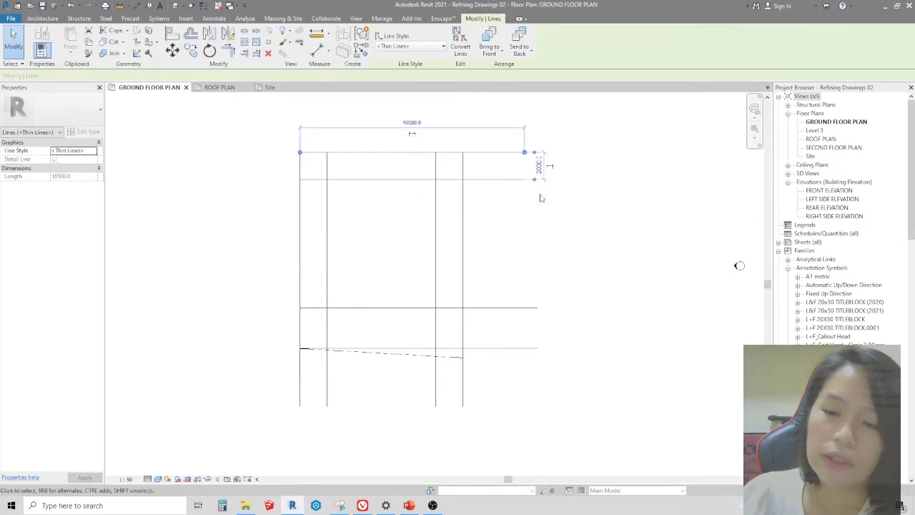
key("Escape")
left_click(529, 350)
key("Delete")
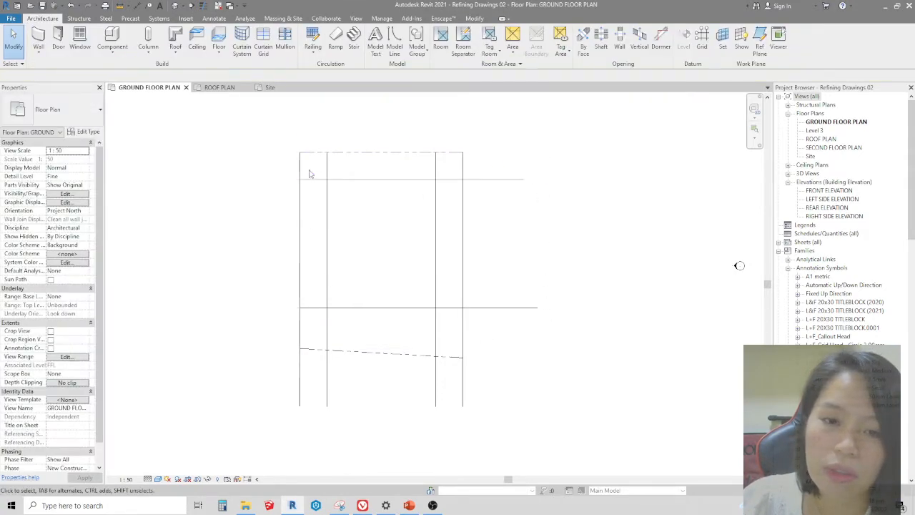
left_click(462, 390)
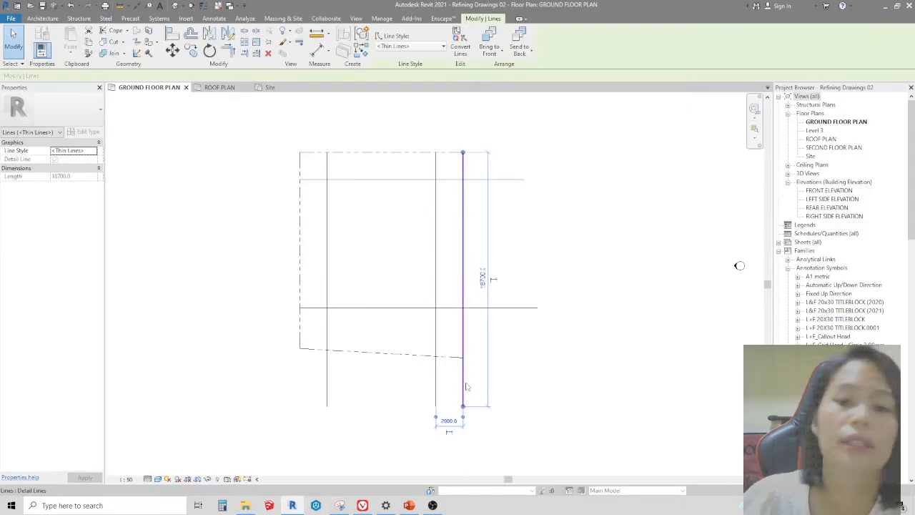
key("Delete")
Trim the four offset detail lines to each other at their corners to form a closed rectangle inside the property boundary.
scroll(460, 194, "up", 2)
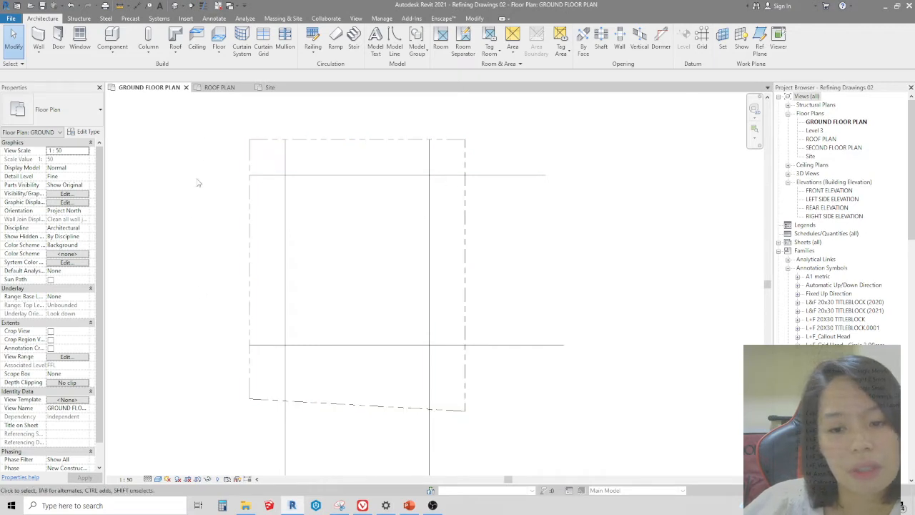
left_click(290, 211)
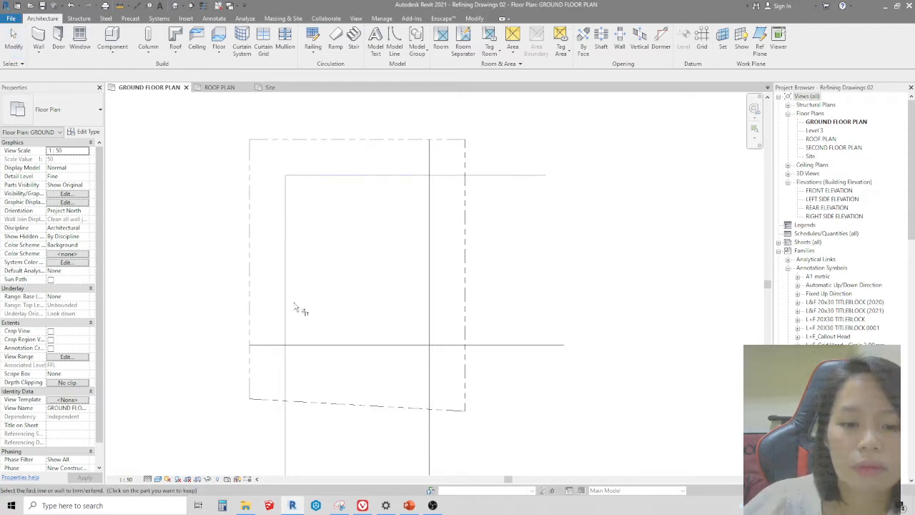
left_click(315, 346)
left_click(429, 333)
left_click(419, 344)
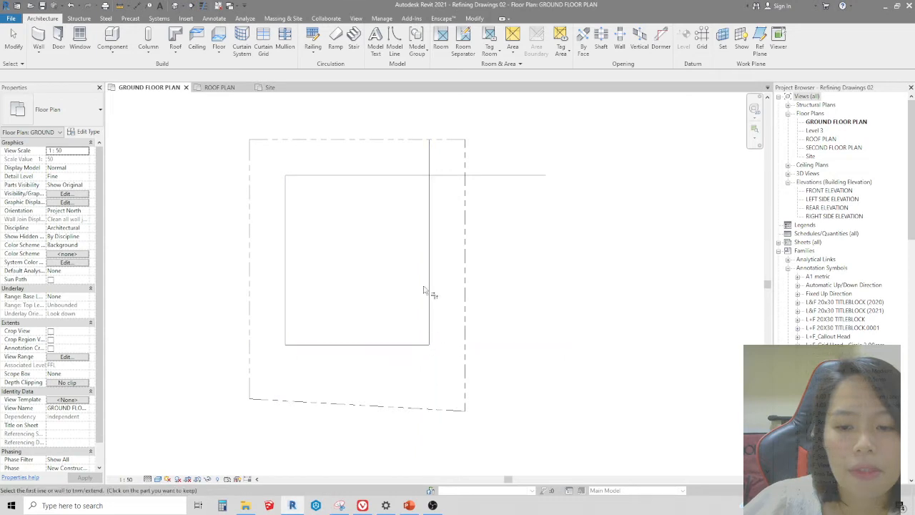
left_click(410, 176)
left_click(429, 206)
key("Escape")
scroll(429, 207, "down", 1)
scroll(426, 214, "up", 2)
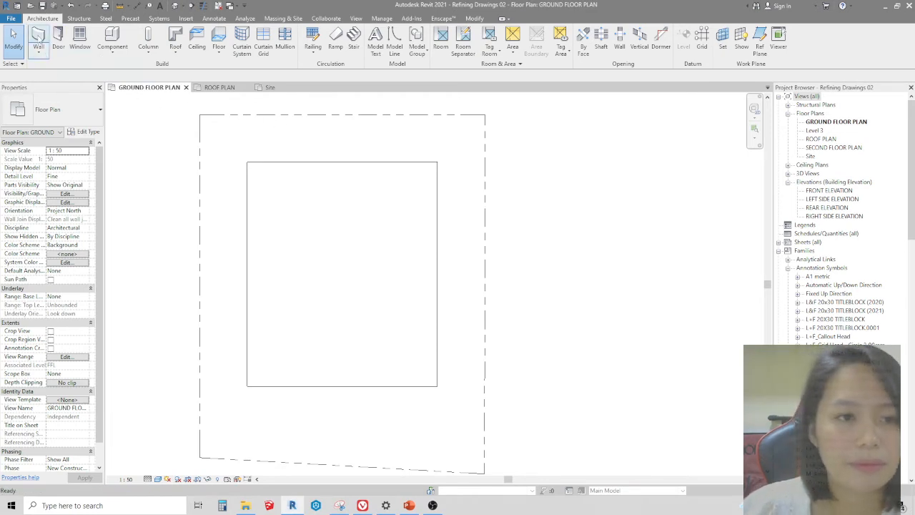
Start placing a wall of type L+F Wall_150mm and open its type's layer structure for editing.
left_click(39, 43)
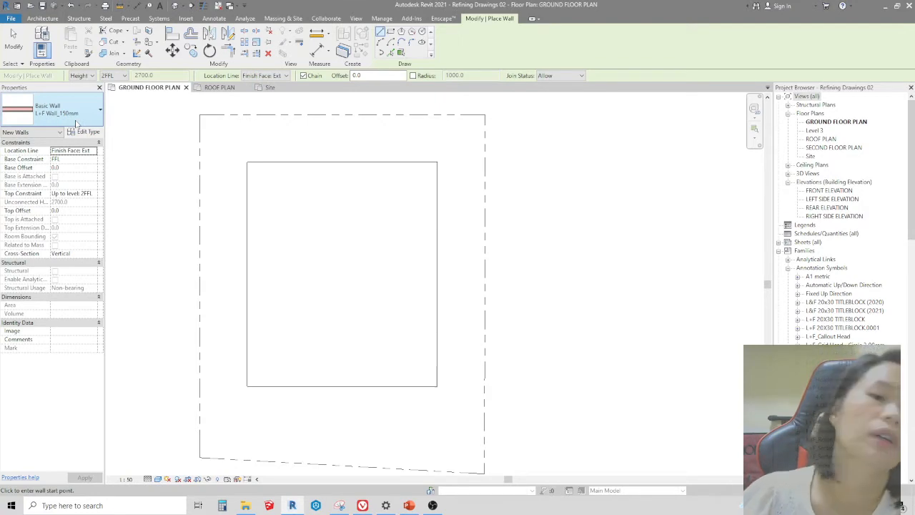
left_click(85, 131)
left_click_drag(142, 112, 357, 100)
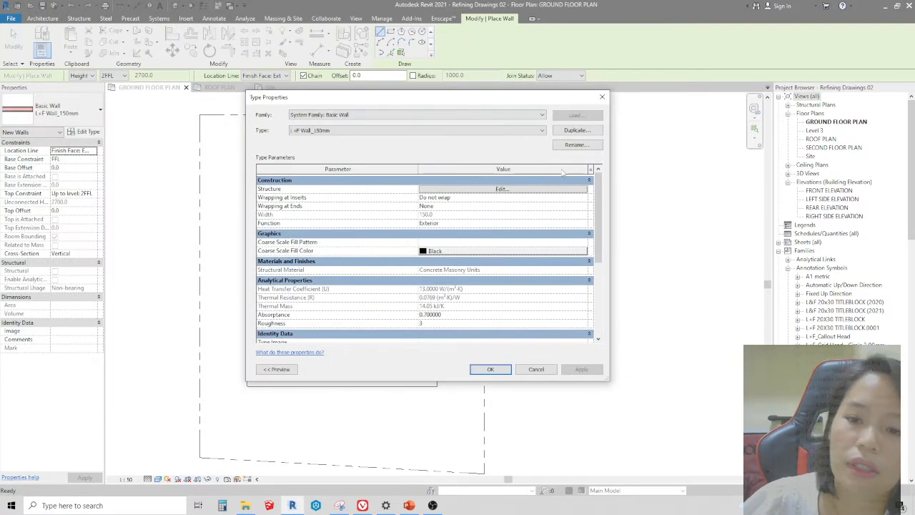
left_click(496, 190)
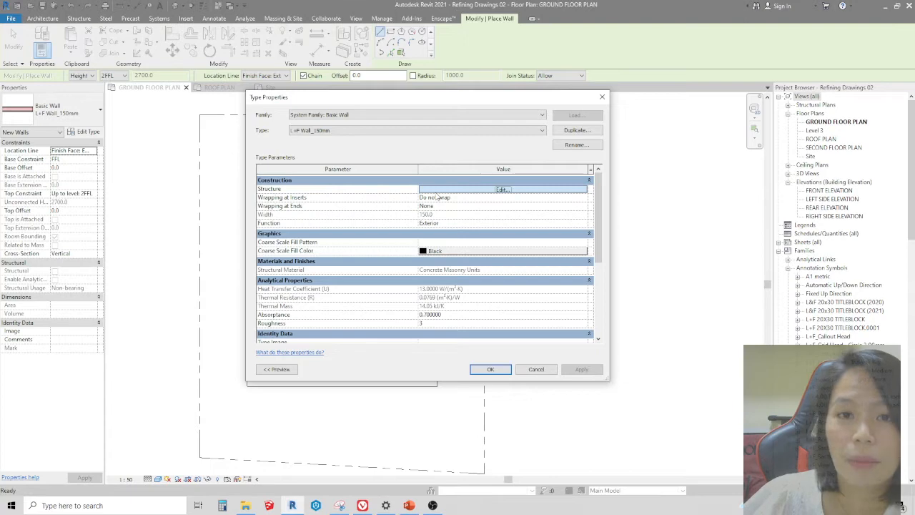
left_click(503, 189)
left_click_drag(453, 98, 400, 119)
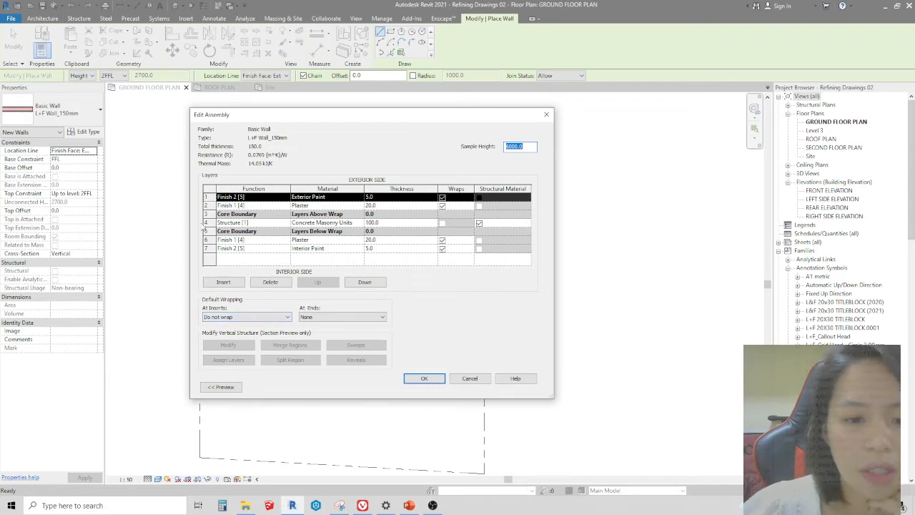
Examine the functions, materials and thicknesses of the wall's structure layer, exterior-side plaster layer and exterior paint layer.
left_click(207, 223)
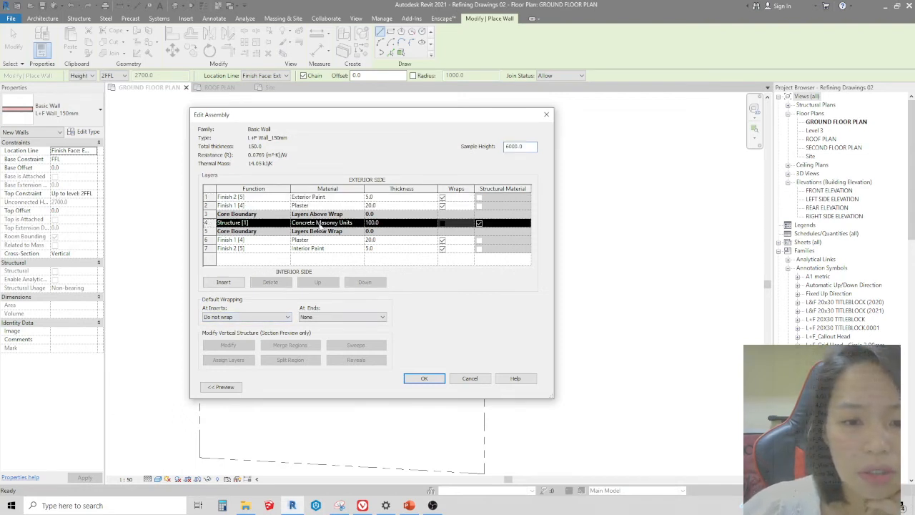
left_click(382, 224)
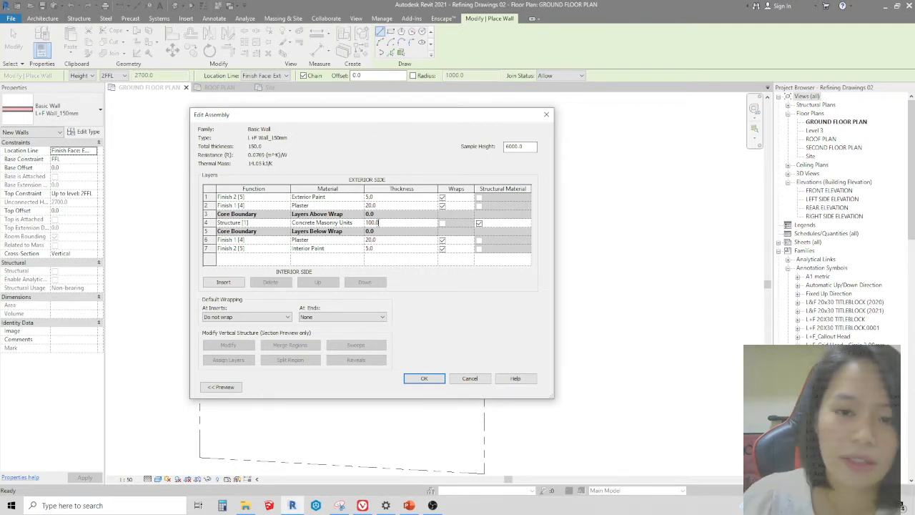
left_click_drag(379, 222, 362, 226)
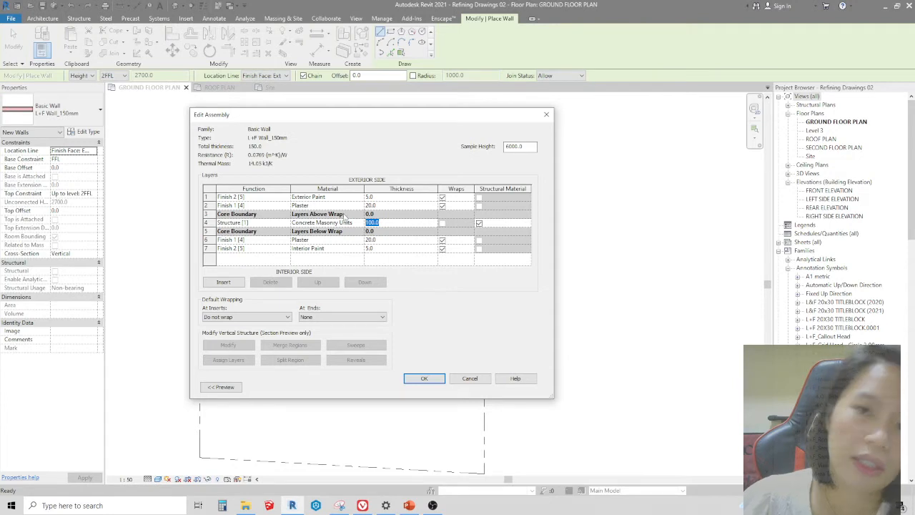
left_click(251, 223)
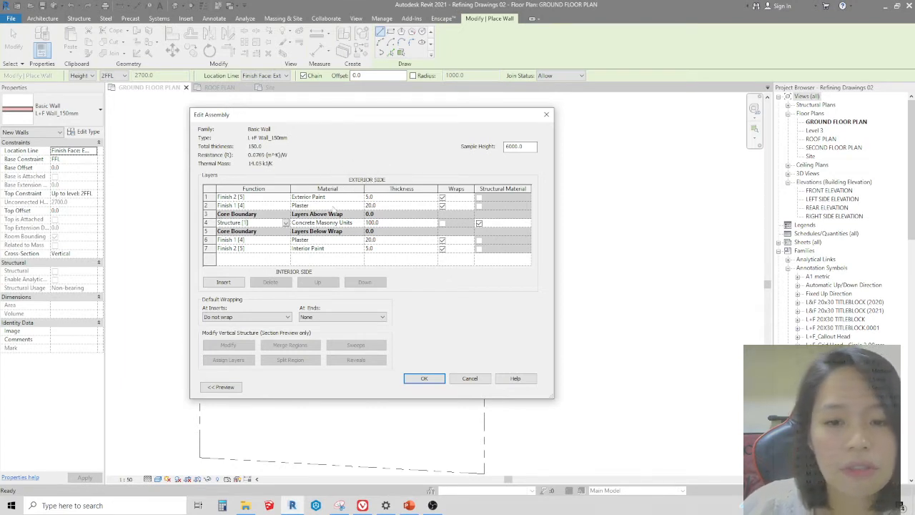
left_click(241, 207)
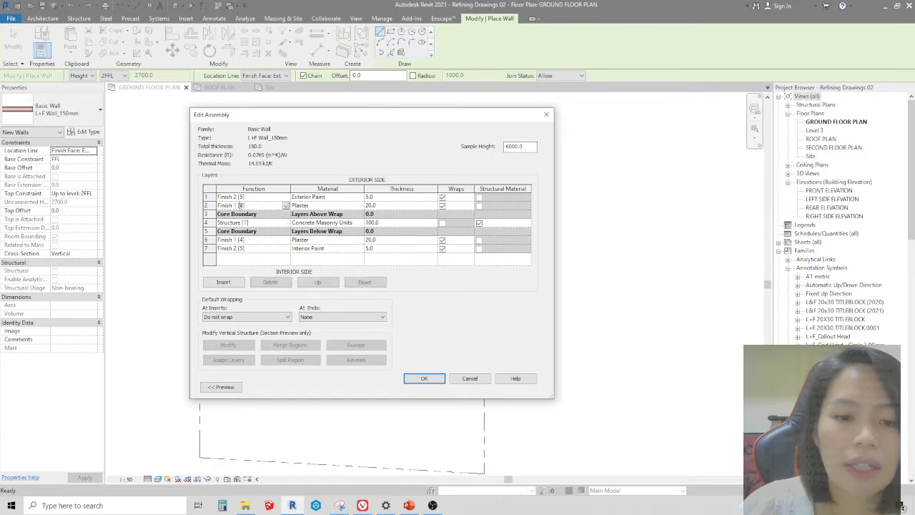
double_click(361, 206)
key("Escape")
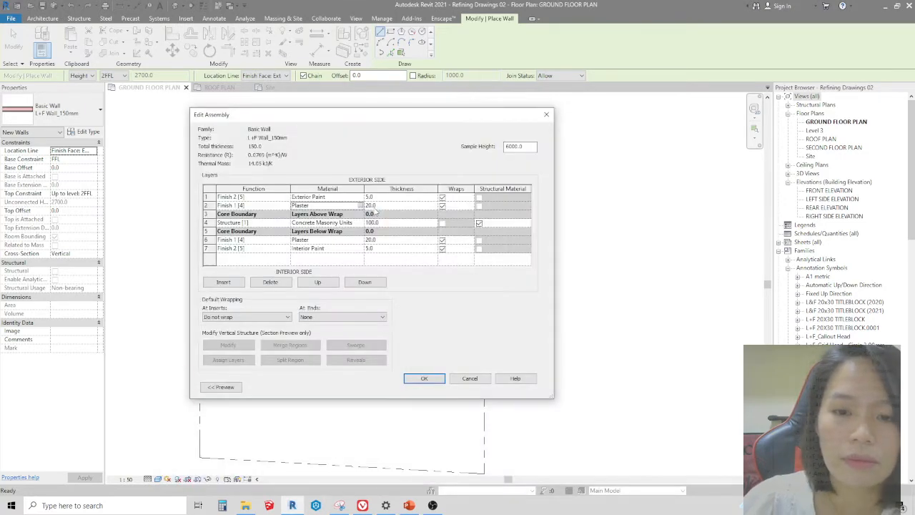
left_click(382, 206)
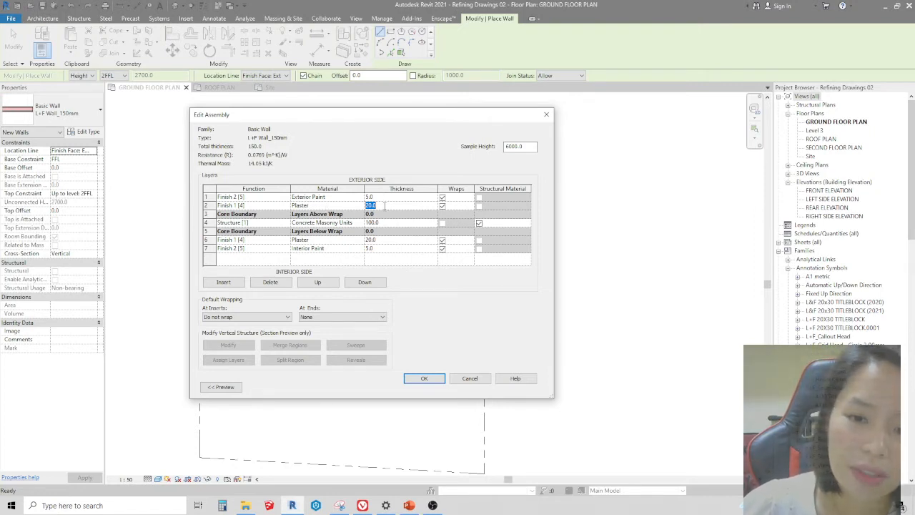
left_click(337, 199)
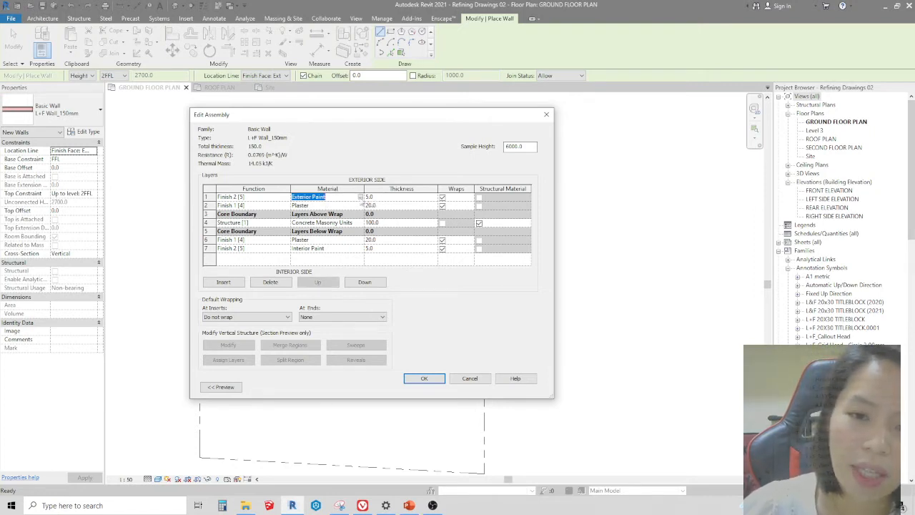
left_click(375, 198)
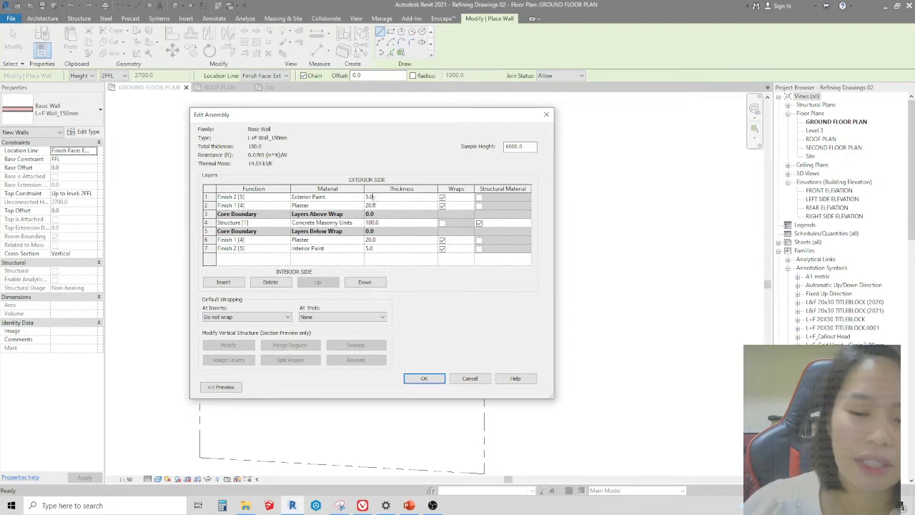
left_click(319, 198)
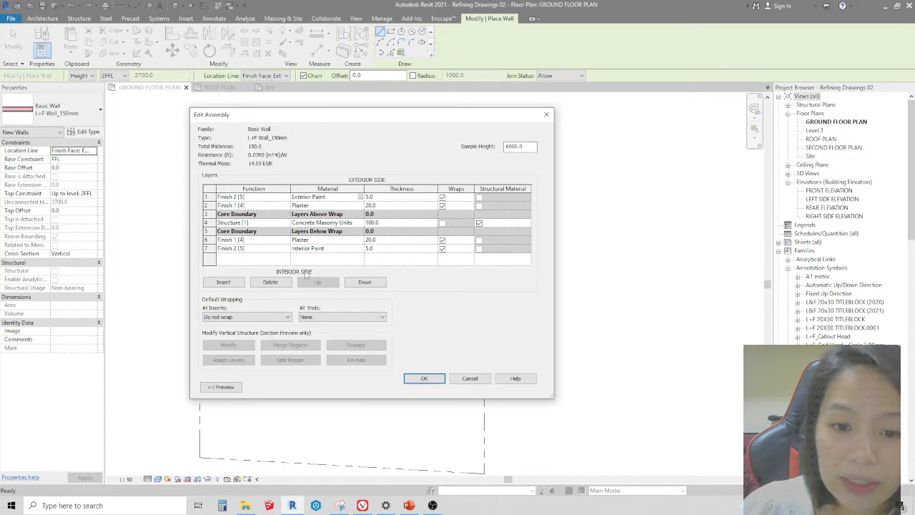
Inspect the graphics settings of the innermost layer's Interior Paint material, and review the paint and plaster material assignments on both wall sides.
left_click(322, 248)
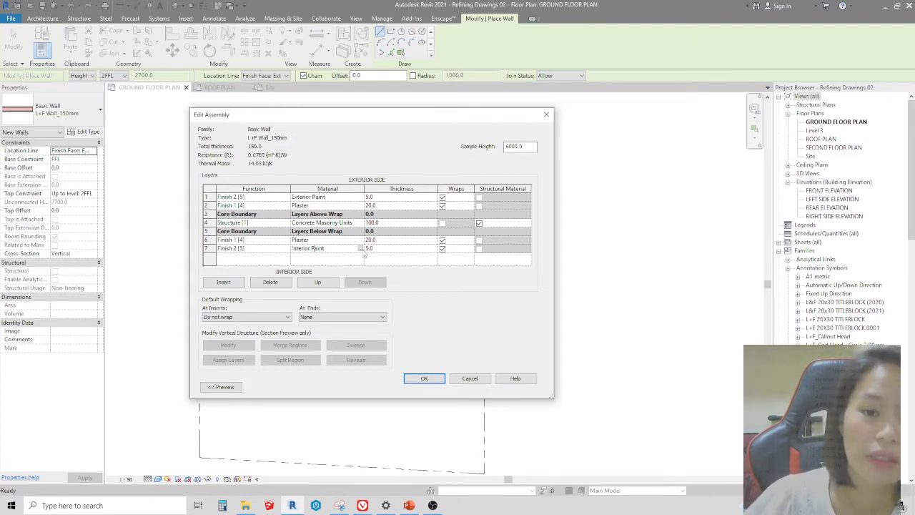
left_click(361, 249)
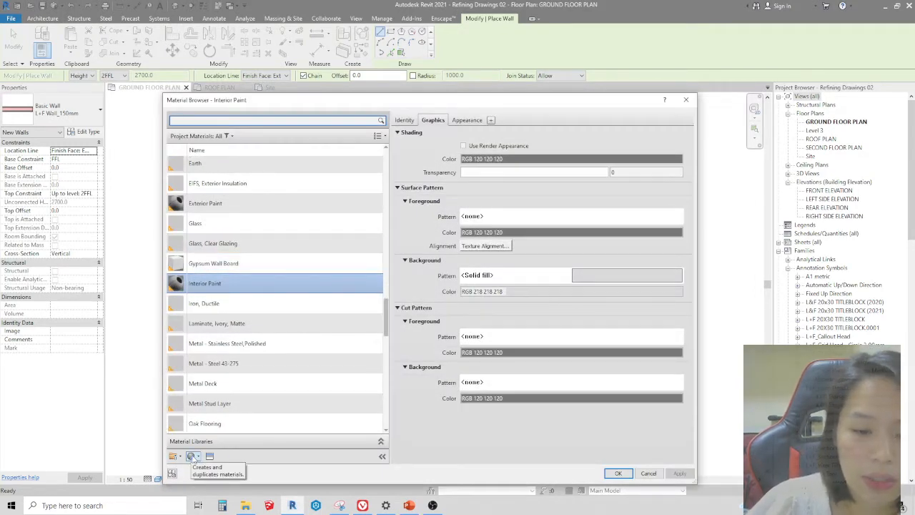
key("Escape")
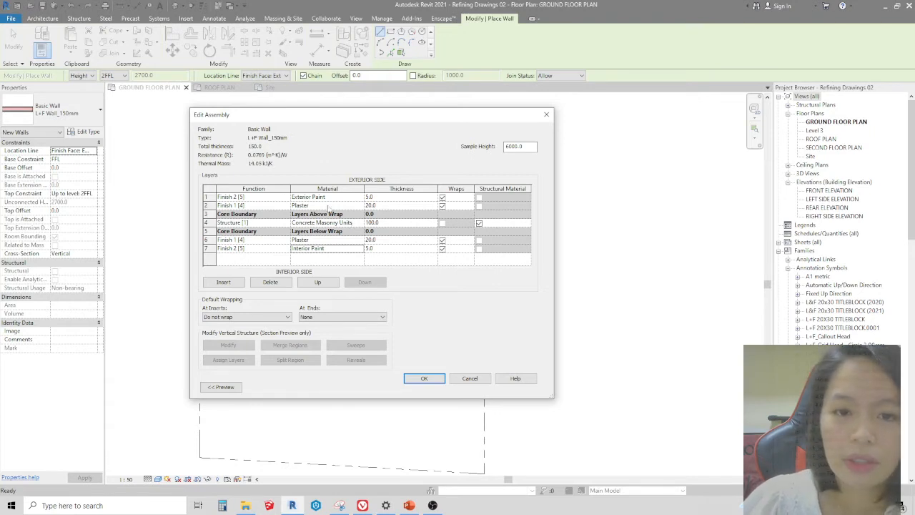
left_click(321, 198)
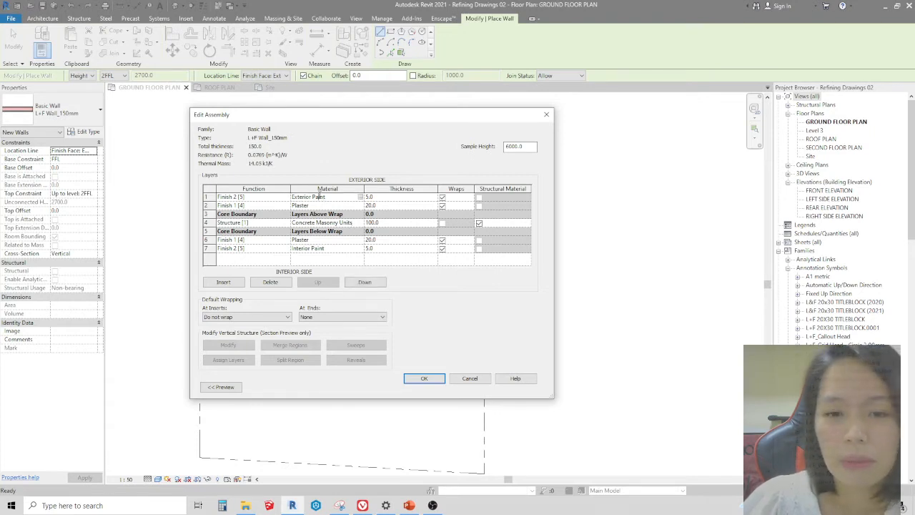
left_click(330, 249)
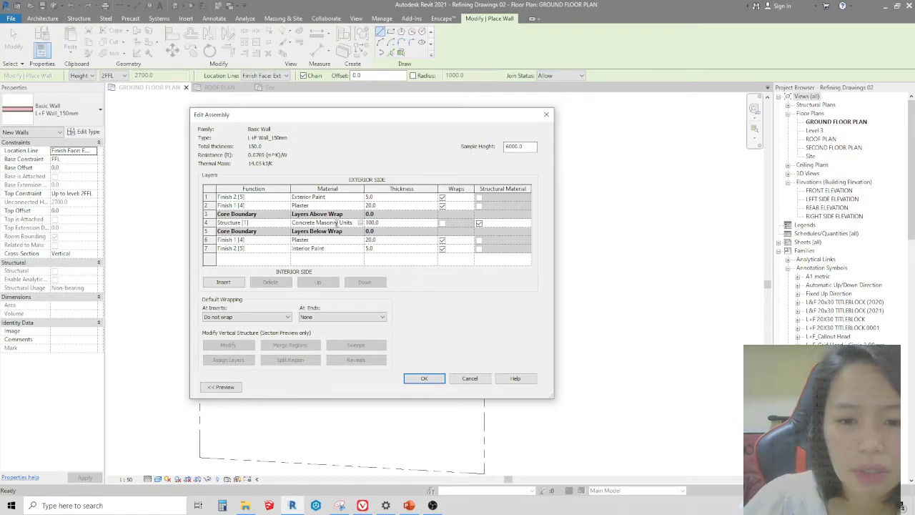
left_click(333, 205)
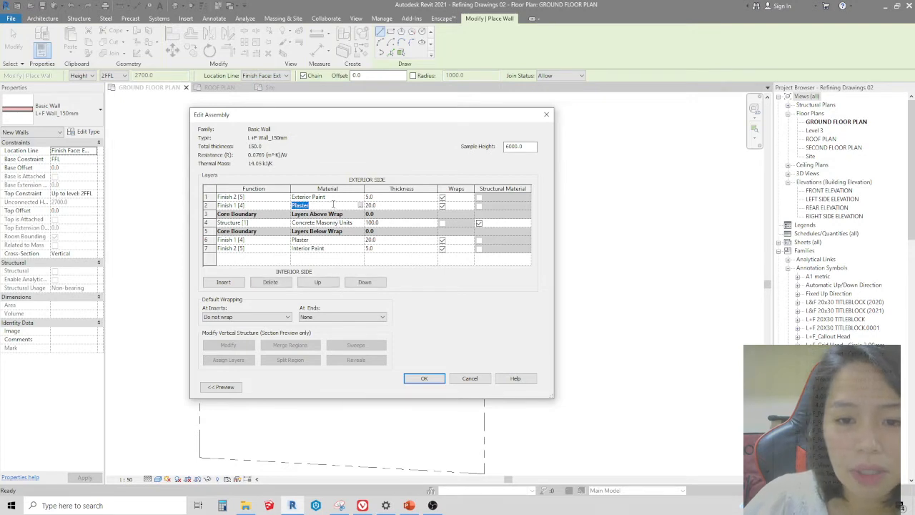
left_click(314, 249)
left_click(317, 197)
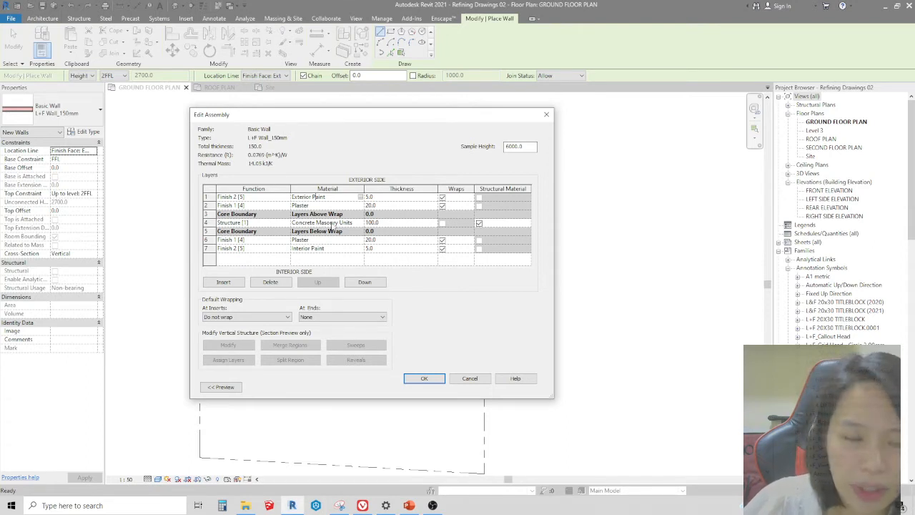
Open the structure layer's Concrete Masonry Units material and bring up the fill patterns for its cut pattern foreground.
left_click(361, 225)
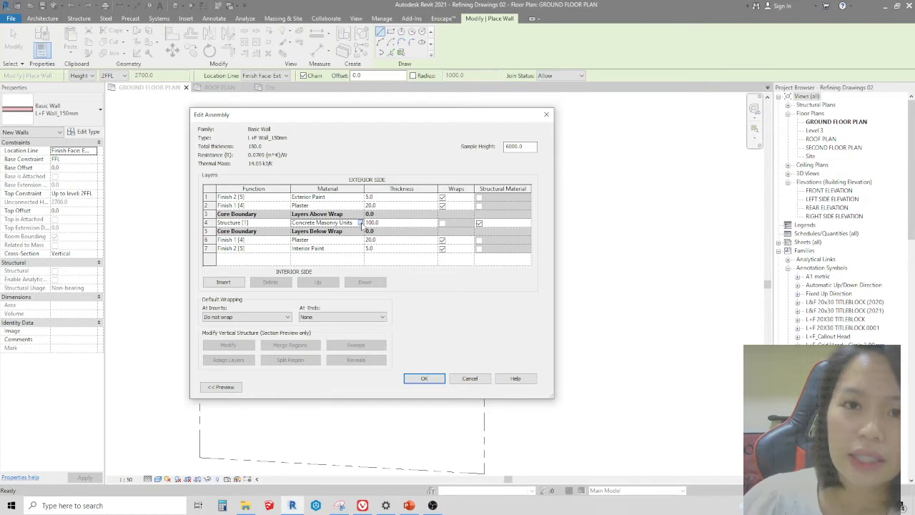
left_click(360, 223)
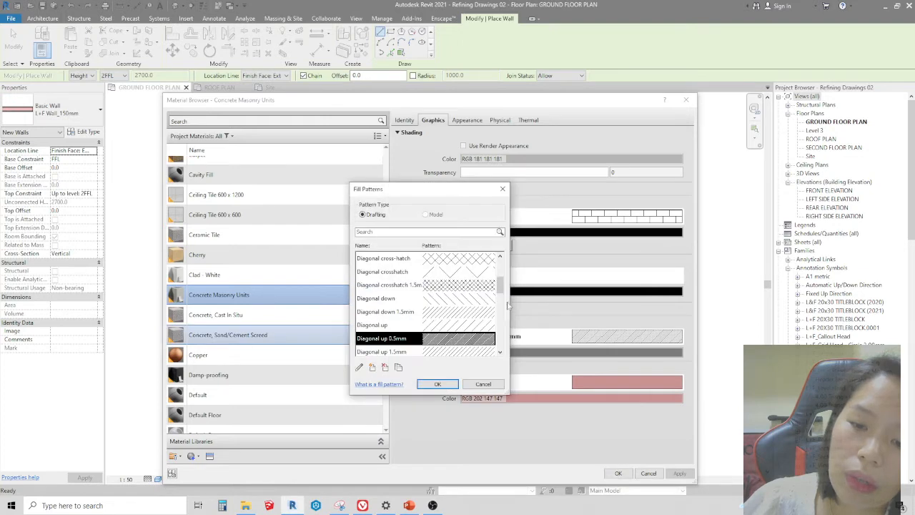
left_click(505, 190)
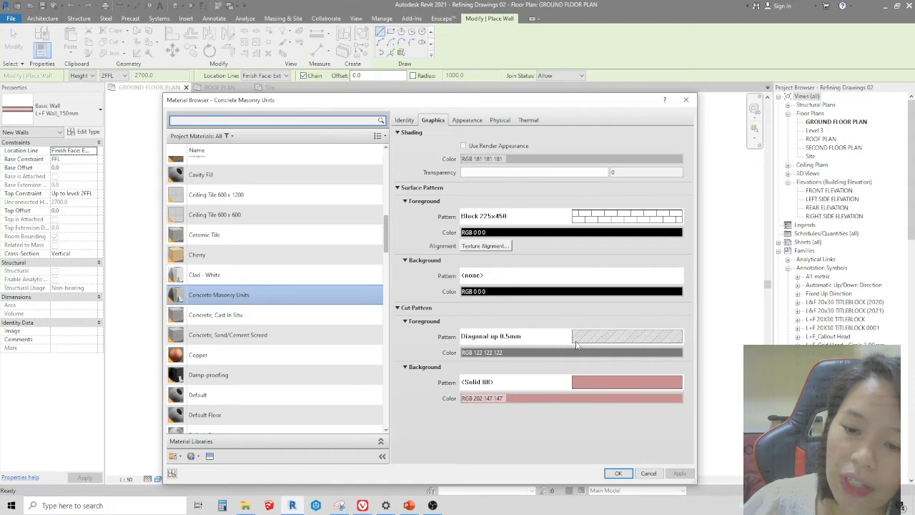
left_click(582, 345)
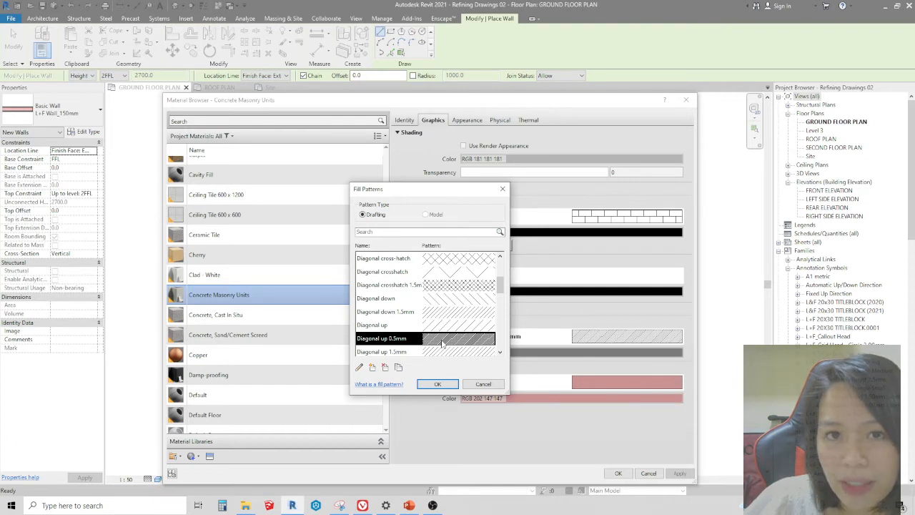
left_click(359, 367)
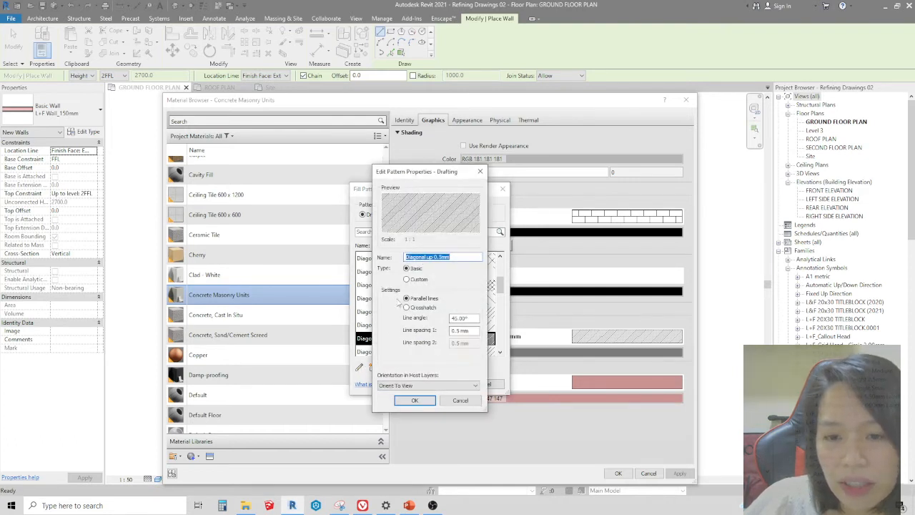
left_click(434, 257)
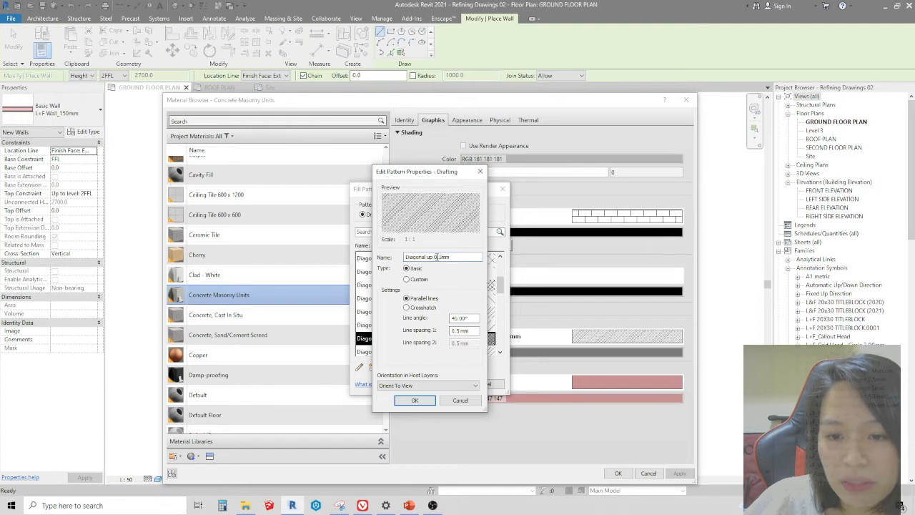
left_click_drag(434, 257, 446, 256)
type("1")
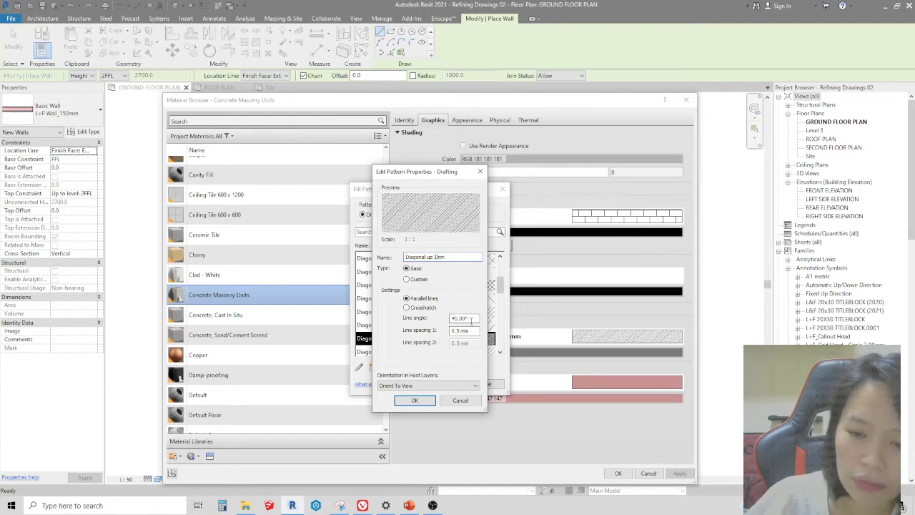
key("Escape")
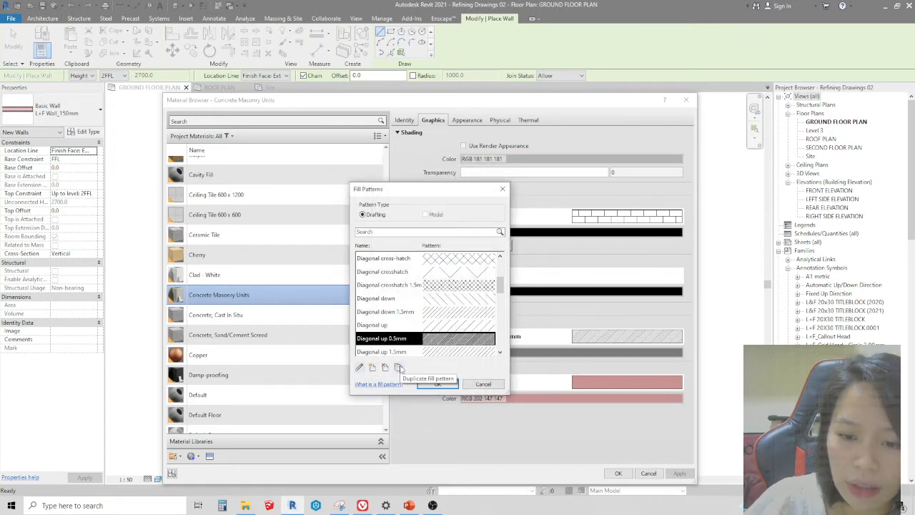
Try duplicating the Diagonal up 0.5mm fill pattern as Diagonal up 1mm with a line spacing of 1 mm.
left_click(399, 367)
left_click(461, 257)
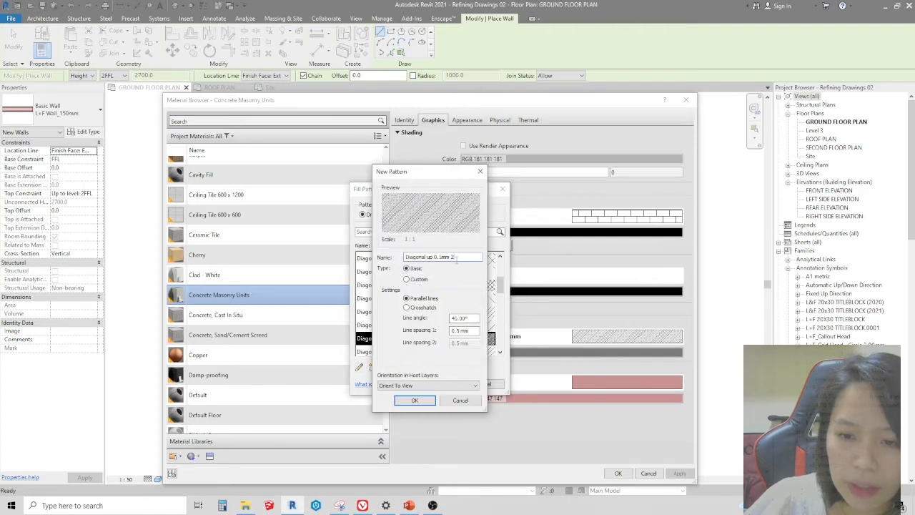
left_click_drag(457, 257, 438, 256)
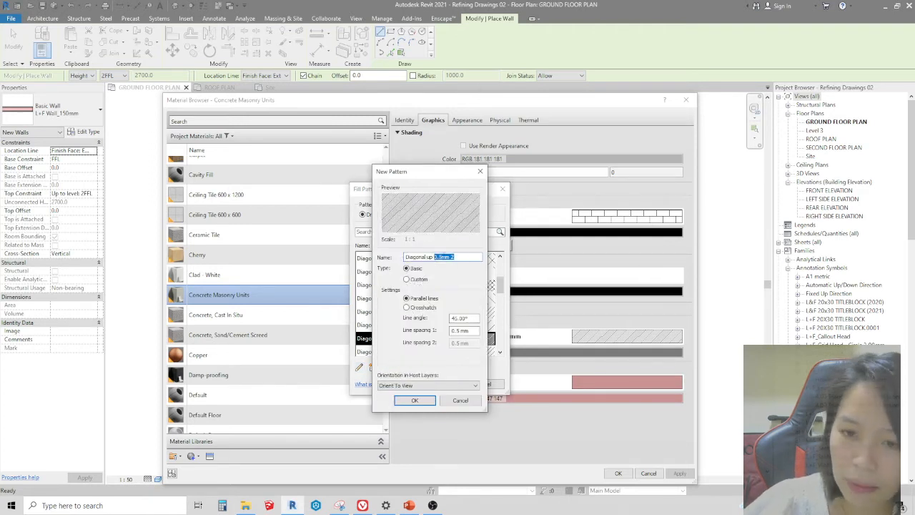
type("1")
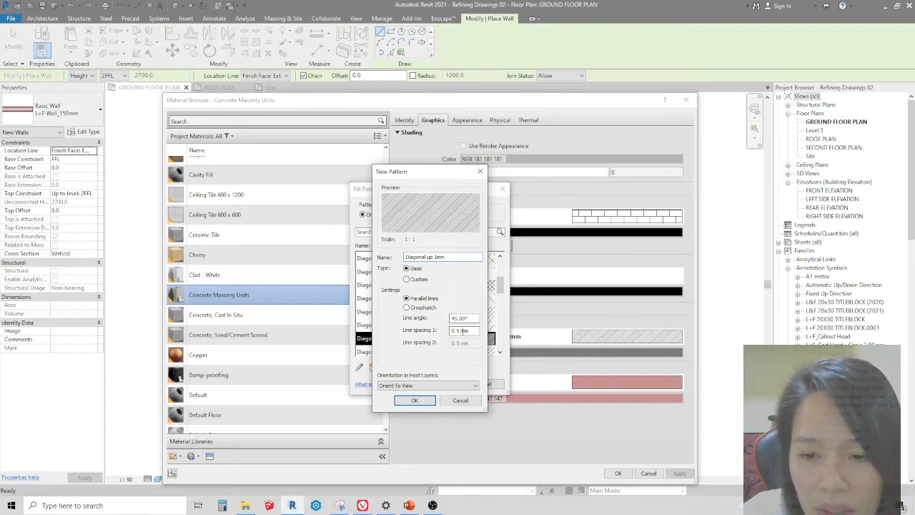
left_click_drag(464, 330, 452, 330)
type("1")
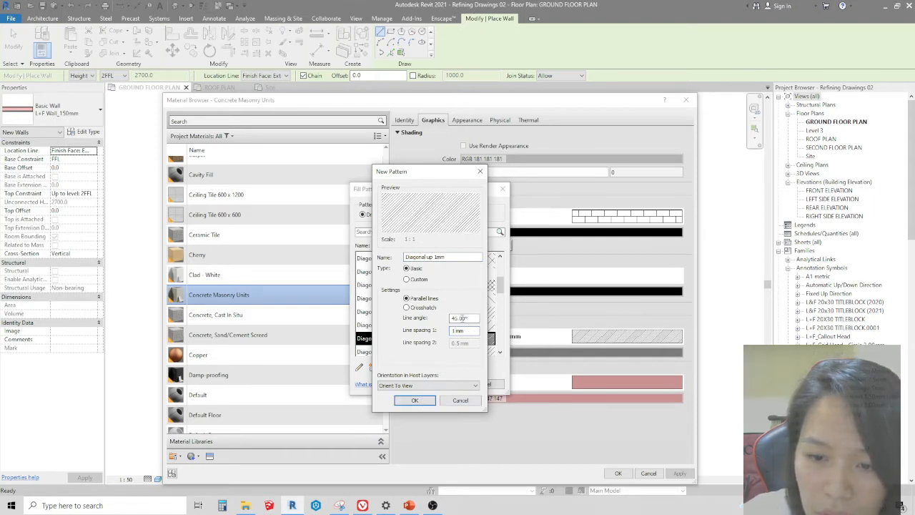
Try the name Diagonal up 4 and a line spacing of 4 mm for the duplicated pattern, and discard the duplicate.
left_click_drag(449, 257, 433, 257)
type("4")
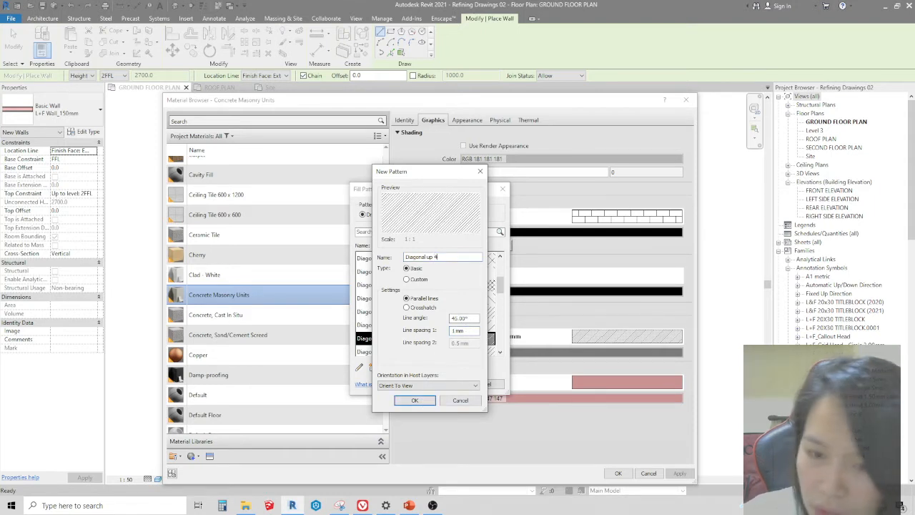
left_click_drag(462, 330, 450, 330)
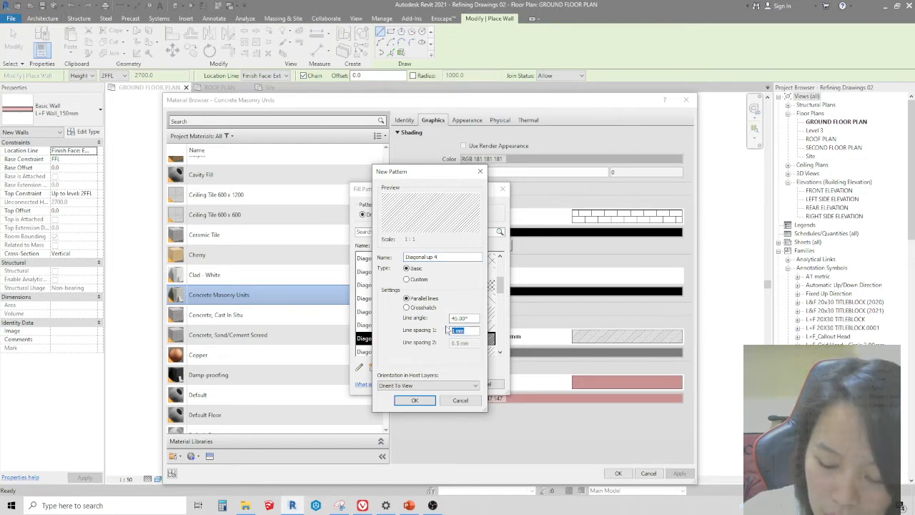
type("4")
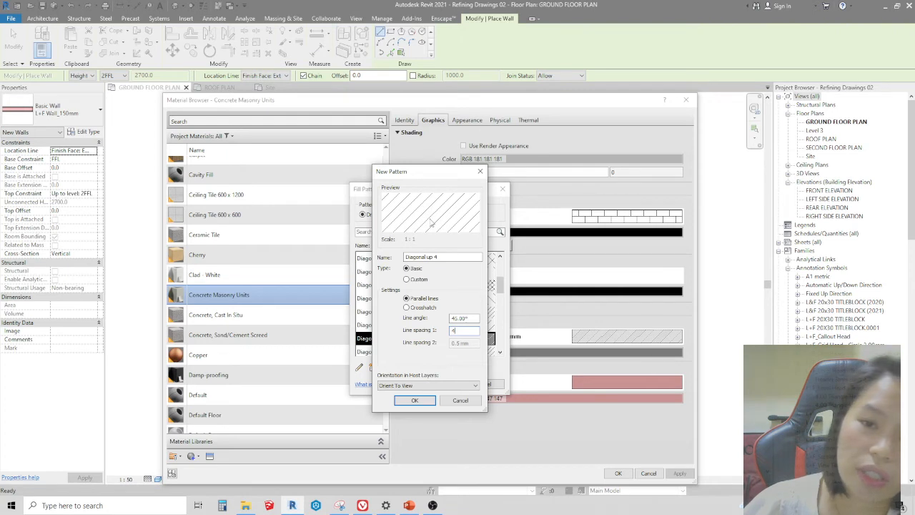
left_click(480, 173)
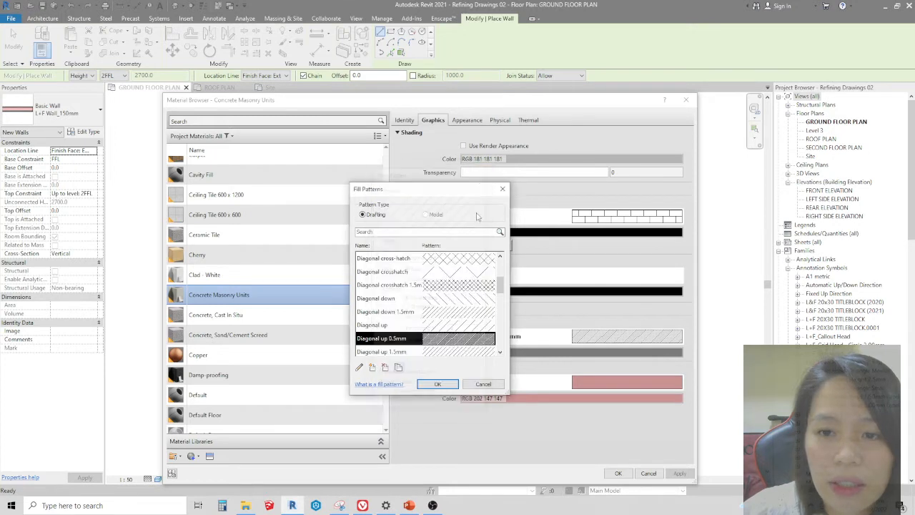
Try a new crosshatch fill pattern named L+F Cross Hatch, with both line spacings at 1.5 mm, as the masonry's cut pattern foreground.
left_click(372, 368)
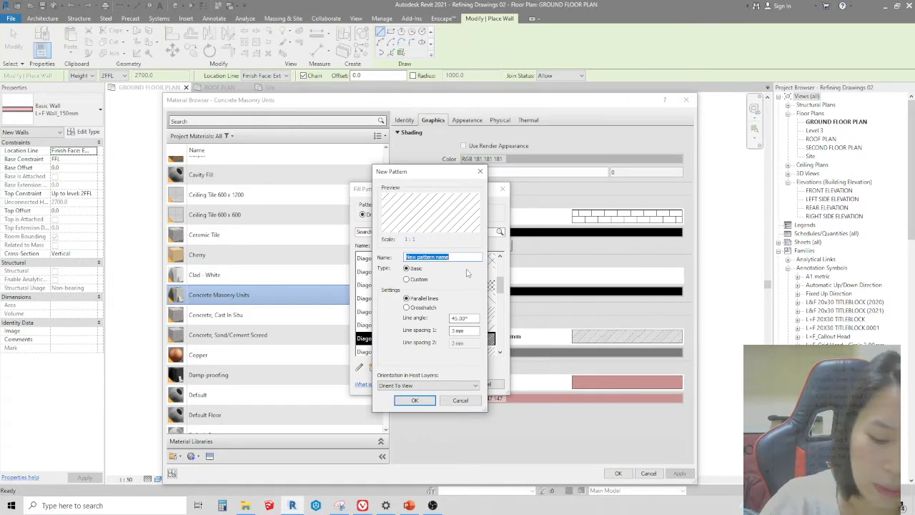
type("L+F Cross Hatch")
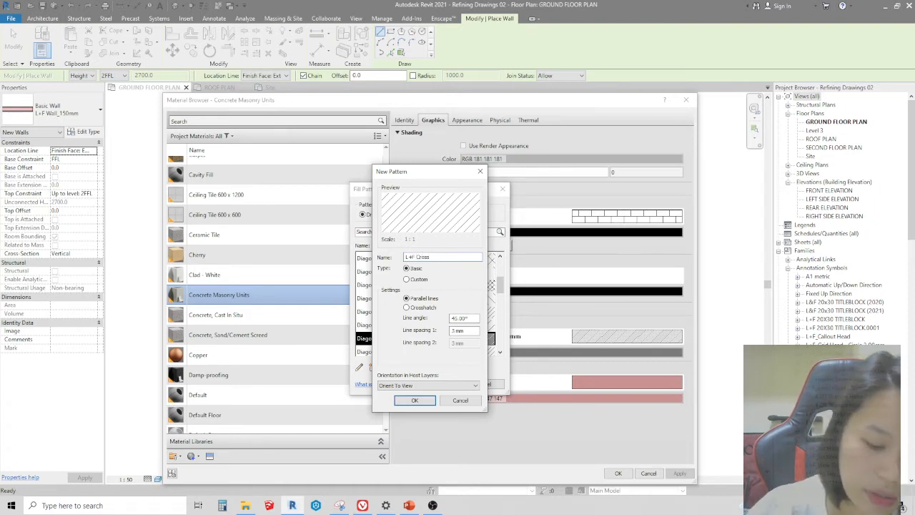
left_click(406, 308)
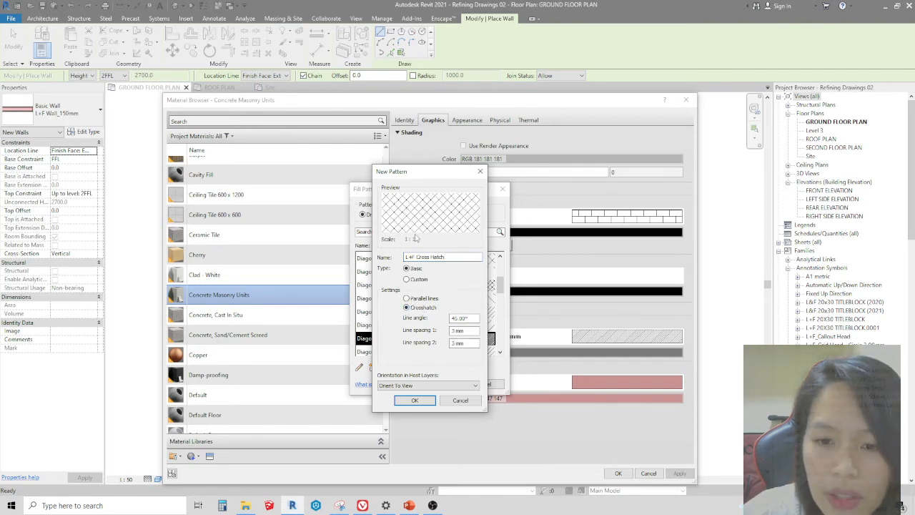
left_click_drag(468, 330, 451, 330)
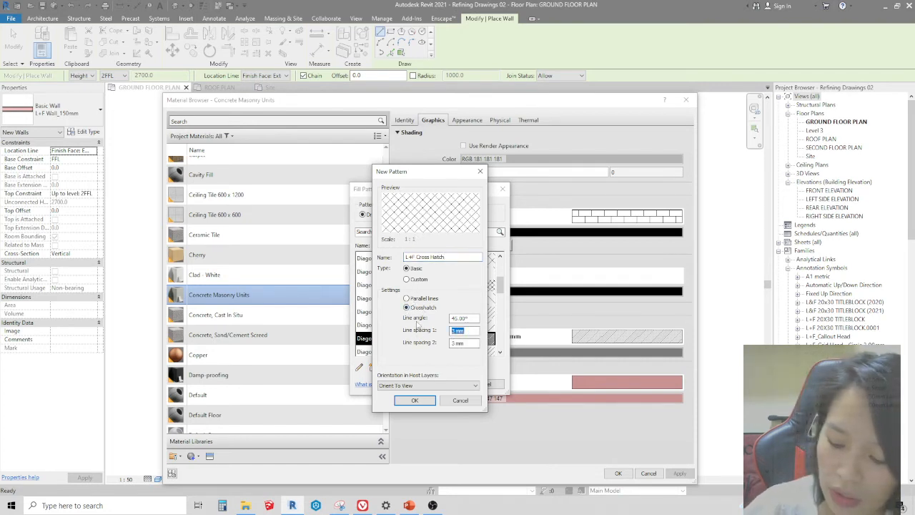
type("1.5")
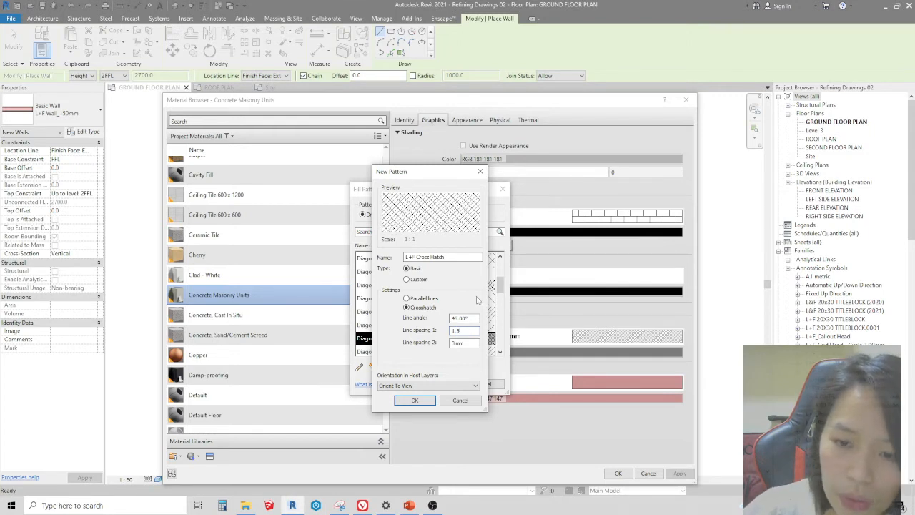
left_click_drag(469, 344, 452, 343)
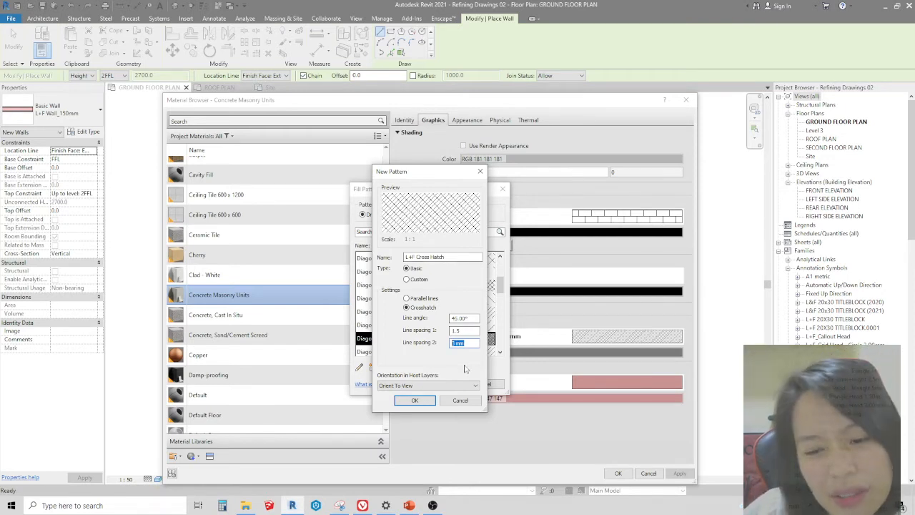
type("1.5")
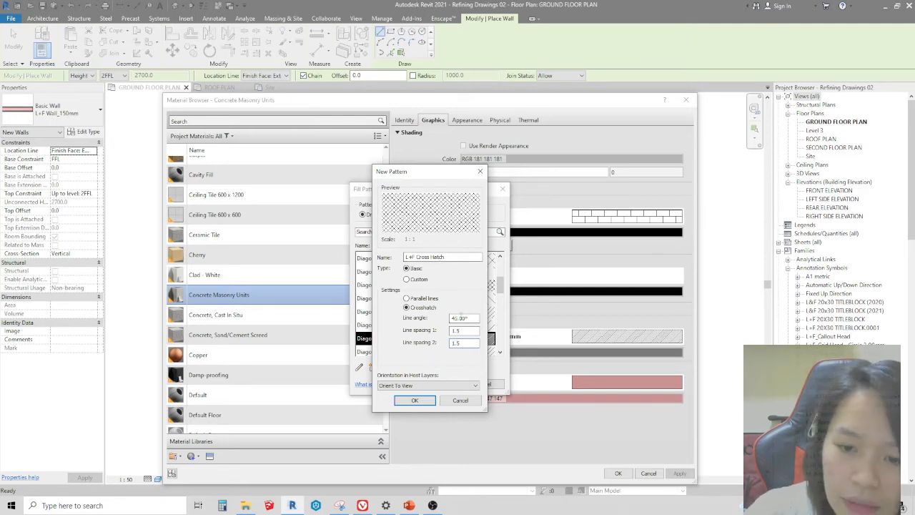
left_click(414, 400)
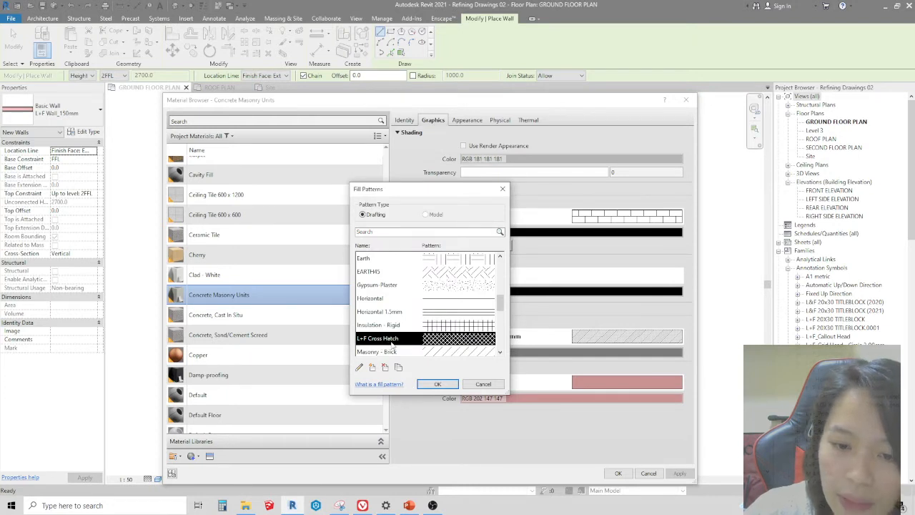
left_click(437, 384)
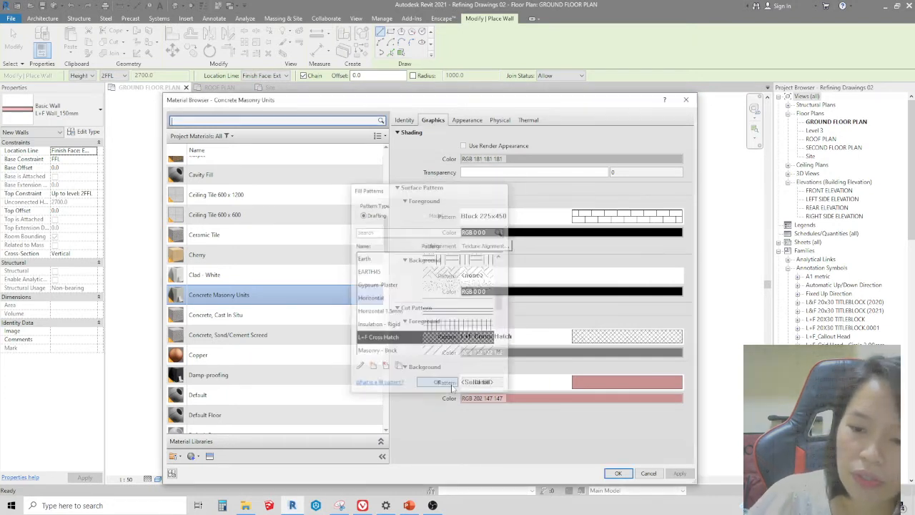
Try black as the cut pattern foreground color of Concrete Masonry Units, and discard the material changes.
left_click(510, 354)
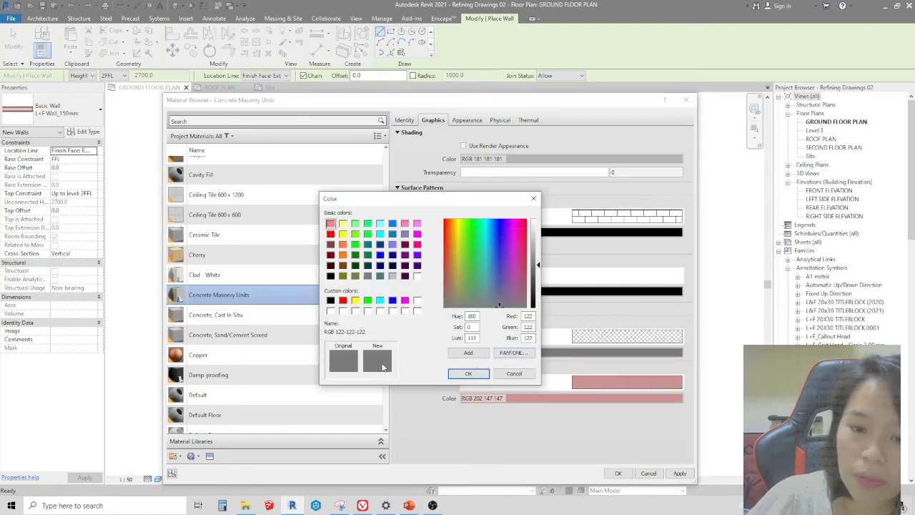
left_click(512, 378)
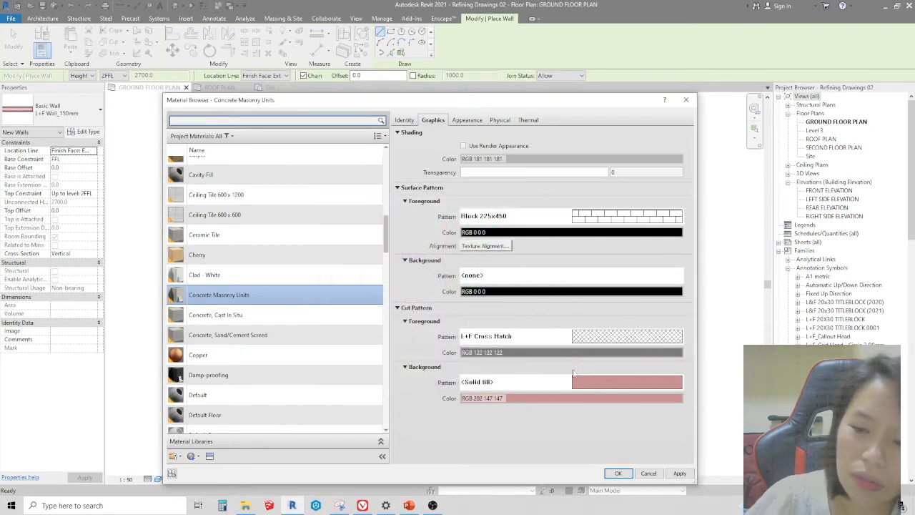
left_click(572, 353)
left_click(330, 276)
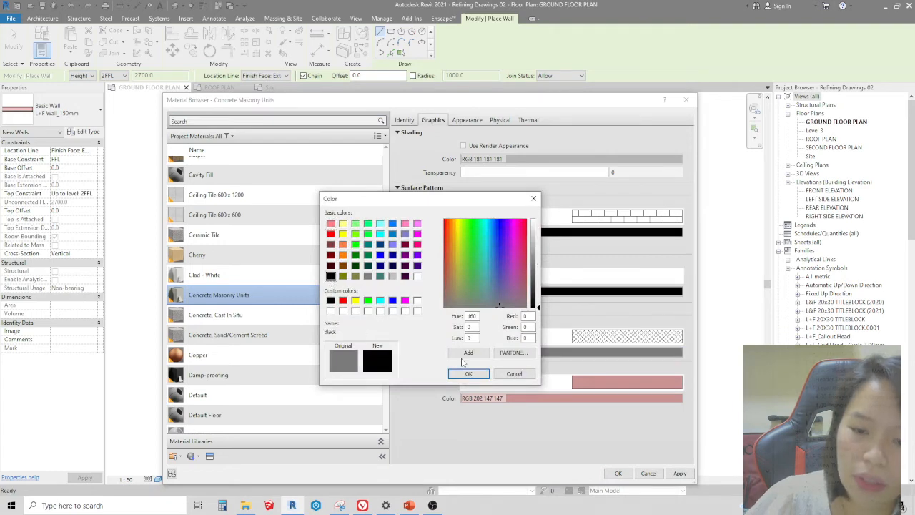
left_click(468, 374)
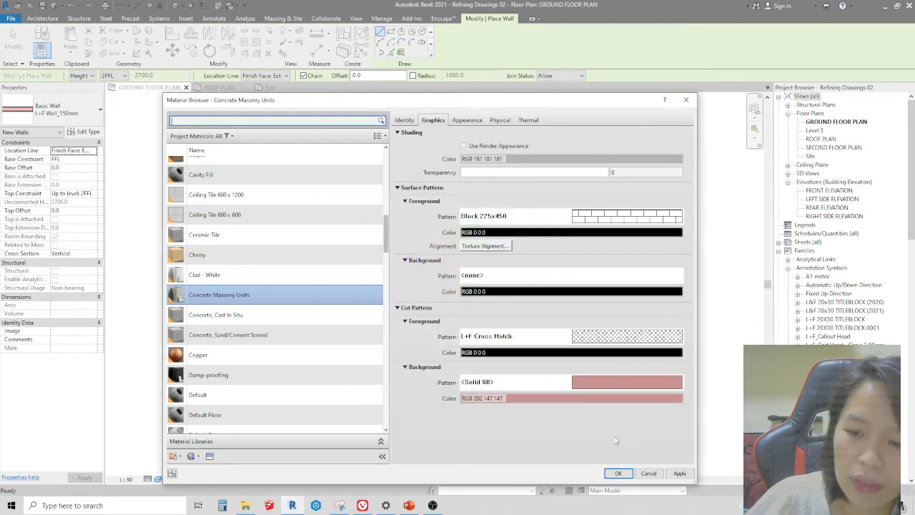
left_click(650, 474)
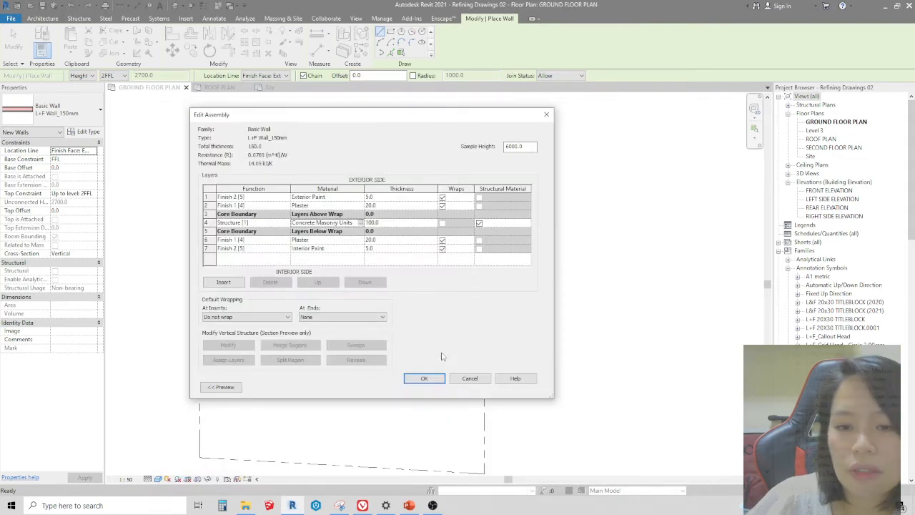
Recheck the structure layer's Concrete Masonry Units graphics, and accept the L+F Wall_150mm assembly and type properties.
left_click(363, 224)
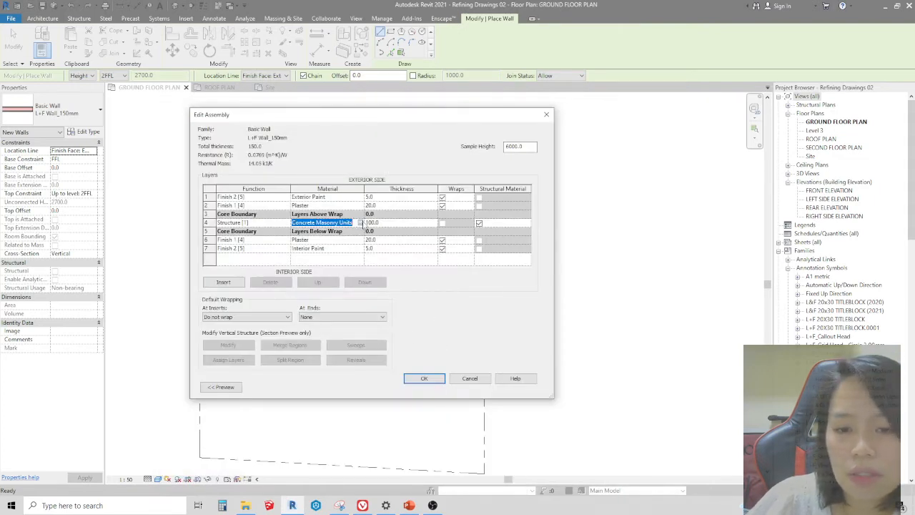
left_click(361, 223)
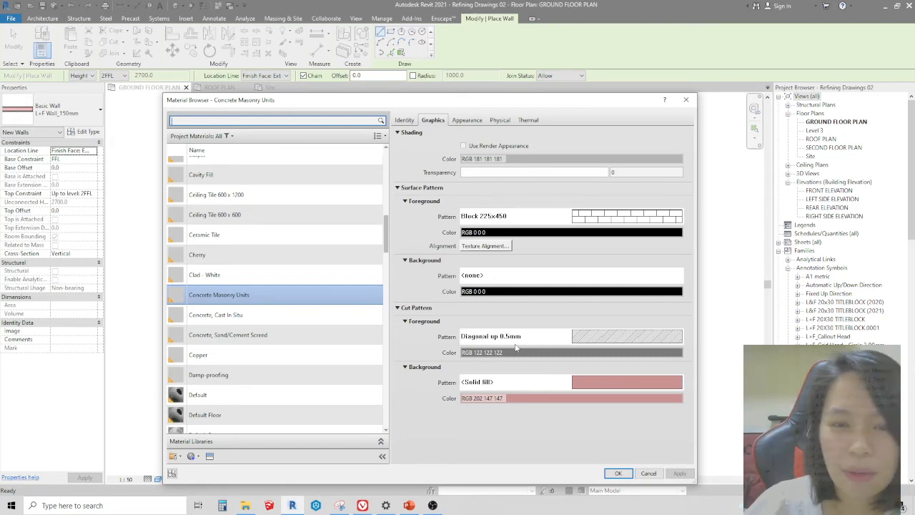
left_click(618, 472)
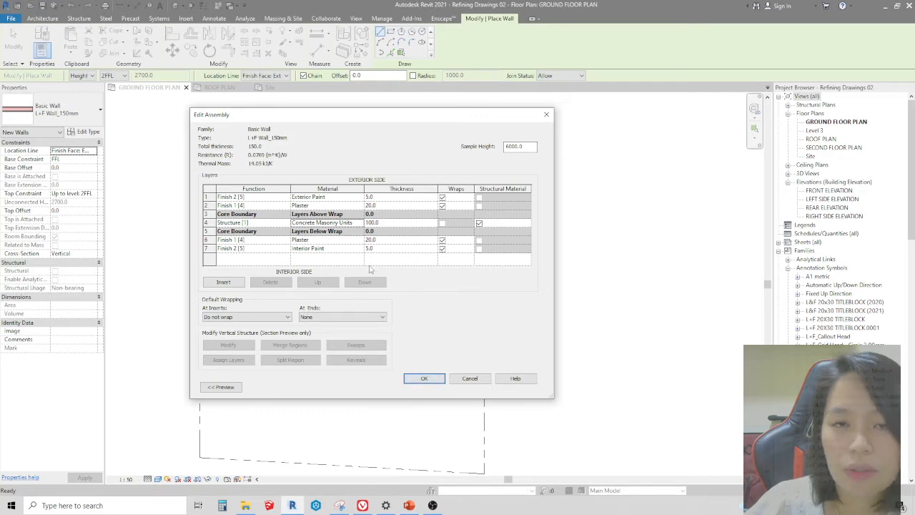
left_click(421, 380)
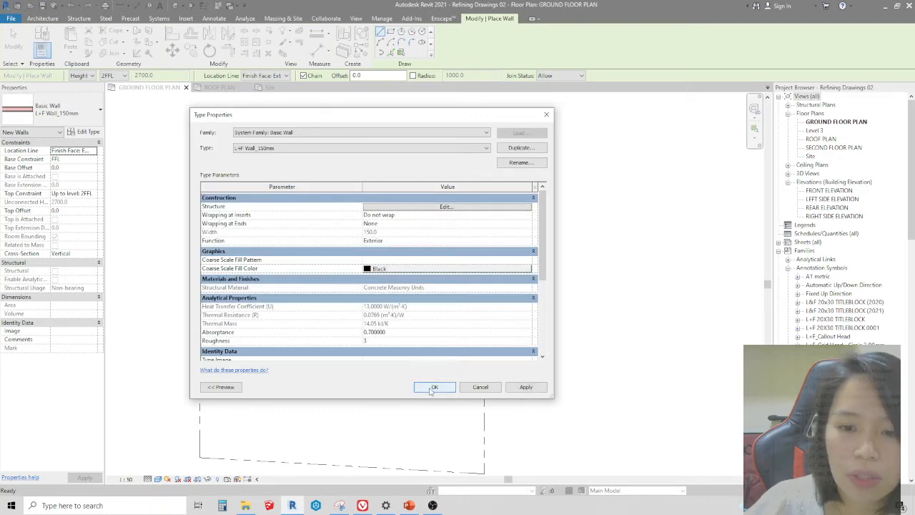
left_click(434, 387)
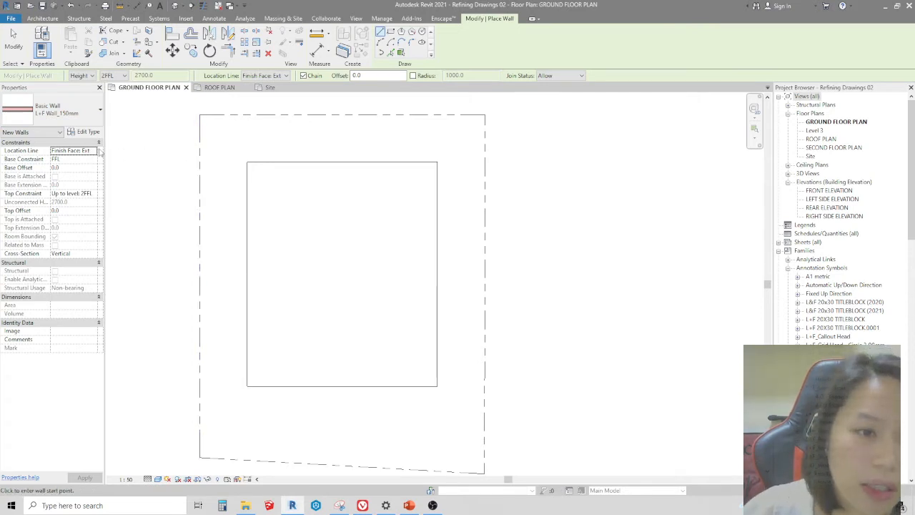
Try Wall Centerline as the location line, starting a wall at the upper-left corner of the setback rectangle.
scroll(254, 161, "up", 2)
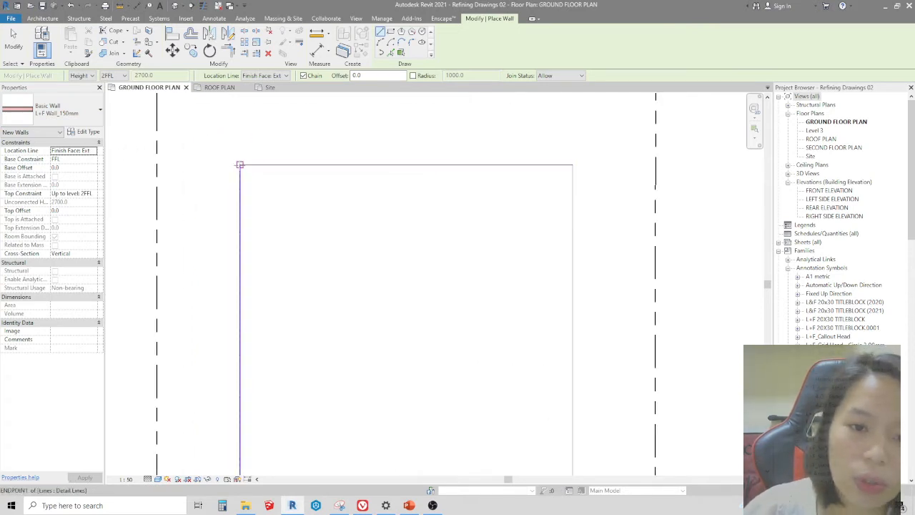
left_click(95, 151)
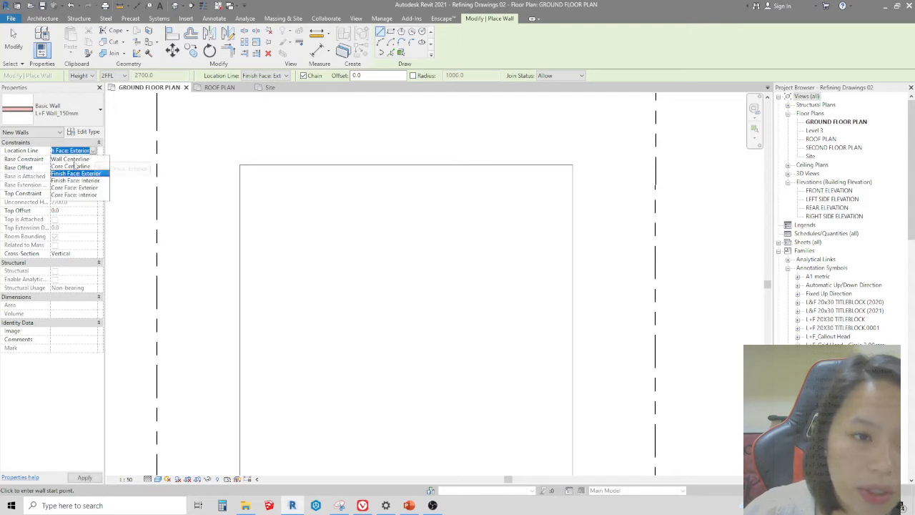
left_click(70, 159)
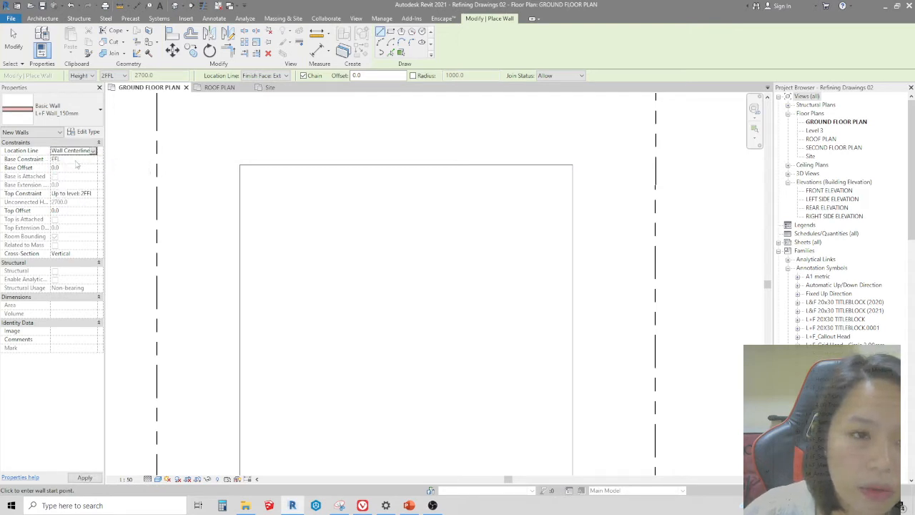
left_click(240, 165)
scroll(239, 206, "up", 2)
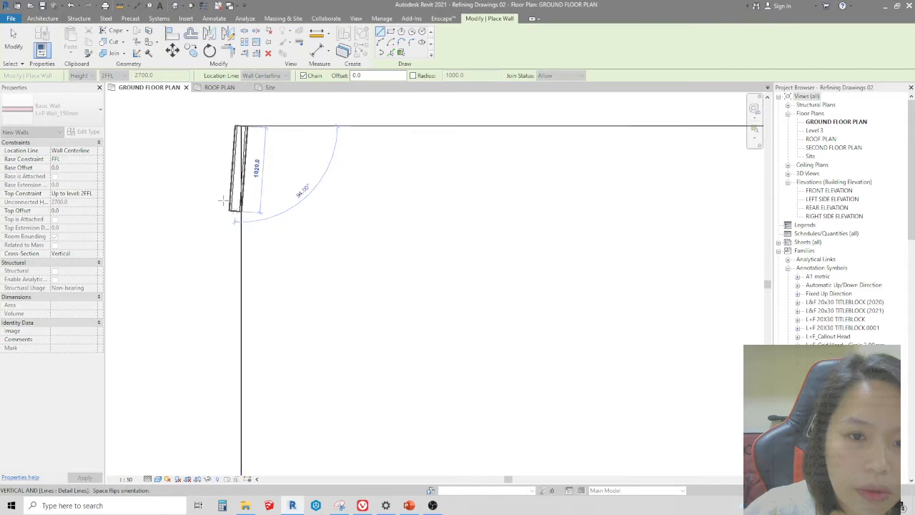
Set the location line to Finish Face: Exterior and draw a wall along the setback rectangle's left edge, from its upper to its lower corner.
left_click(94, 150)
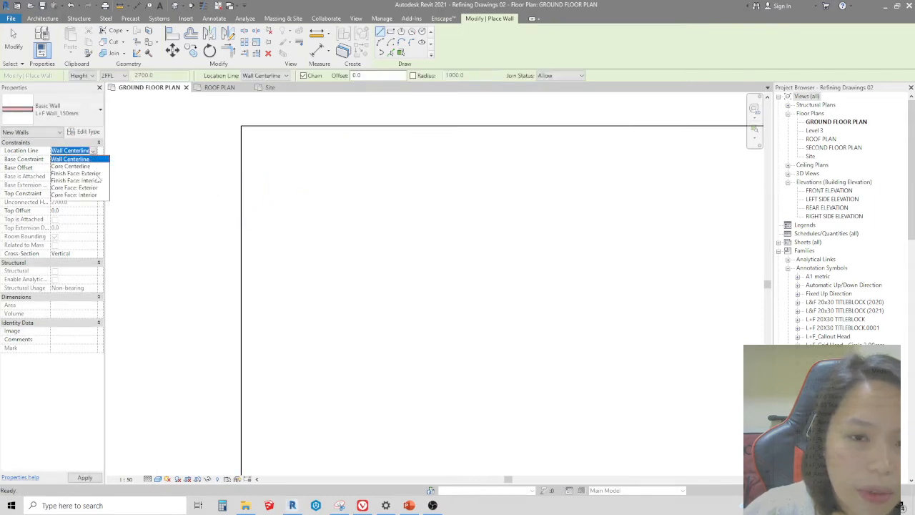
scroll(269, 162, "down", 2)
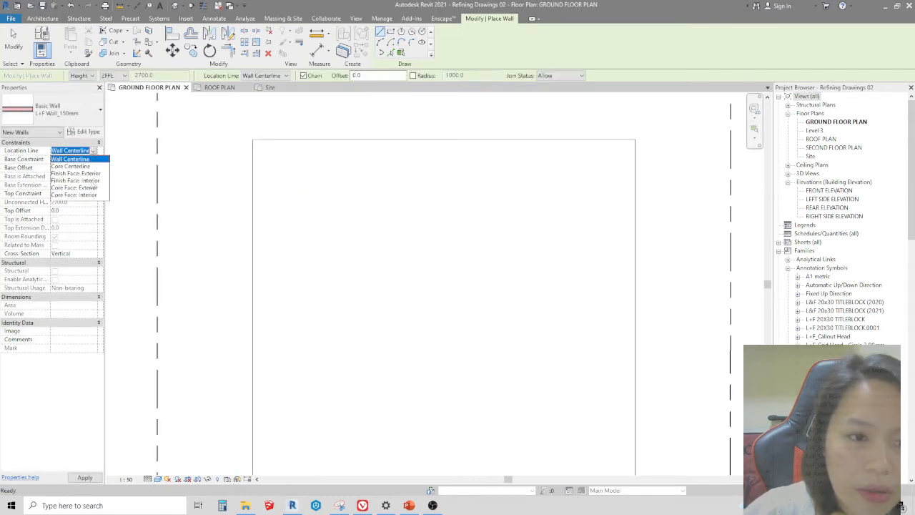
left_click(76, 173)
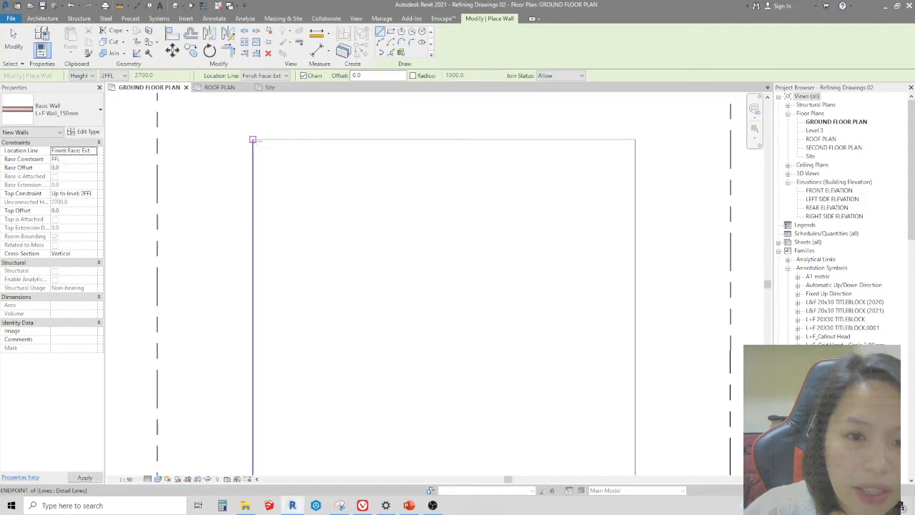
left_click(253, 140)
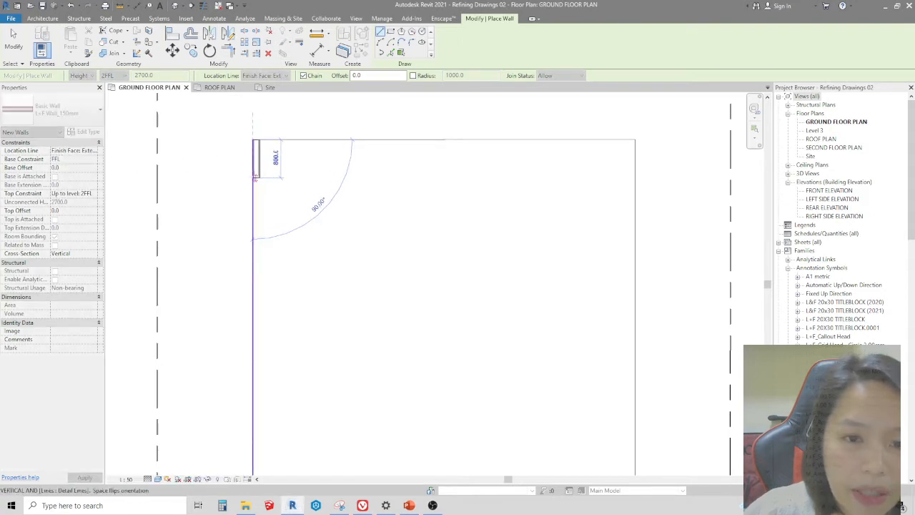
key("space")
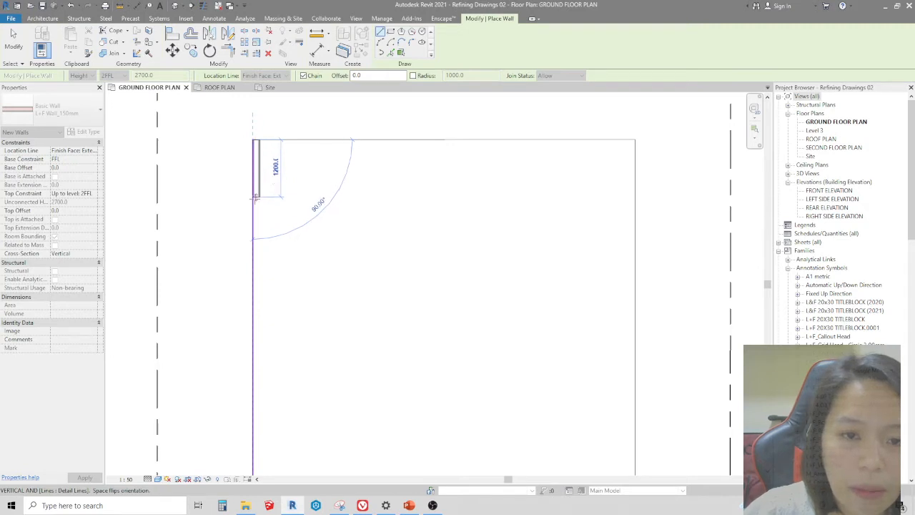
scroll(249, 286, "down", 4)
scroll(245, 304, "up", 5)
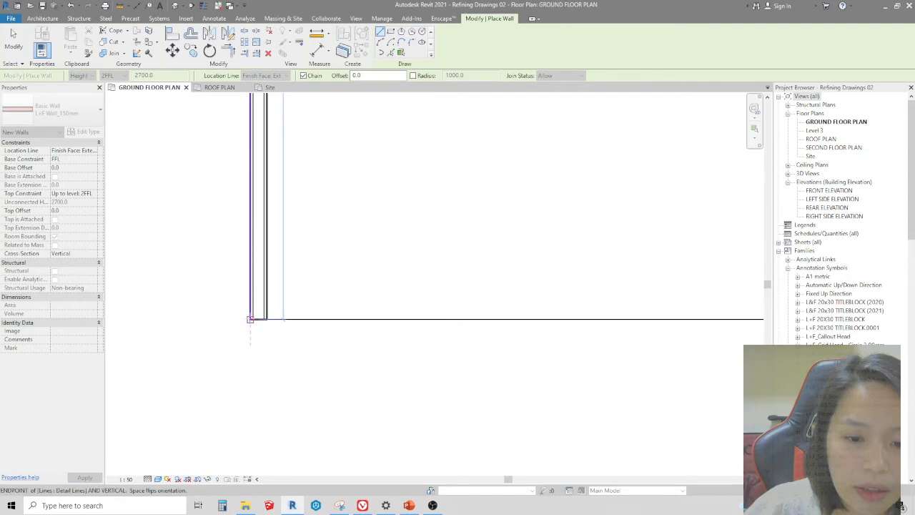
left_click(247, 320)
Continue the wall chain along the setback rectangle's bottom, right and top edges, closing it at the upper-left corner.
scroll(236, 289, "down", 5)
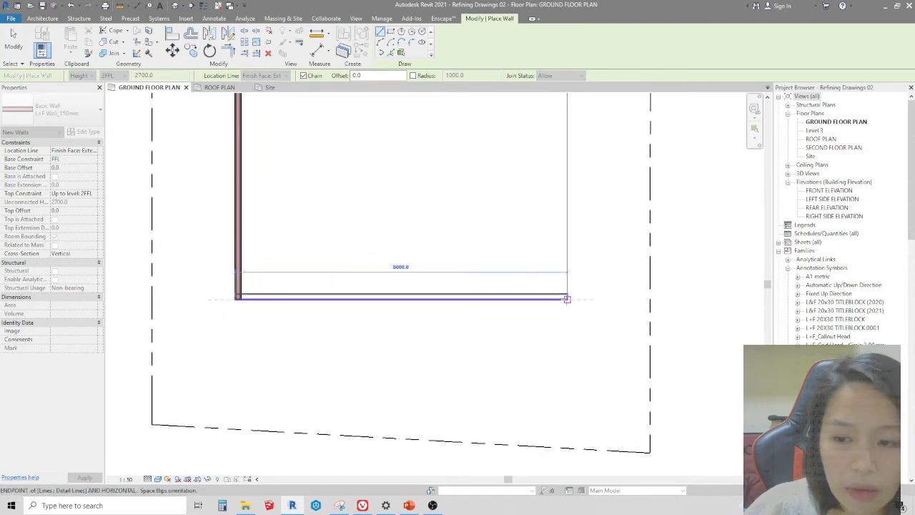
left_click(566, 298)
scroll(543, 336, "down", 4)
scroll(554, 207, "up", 6)
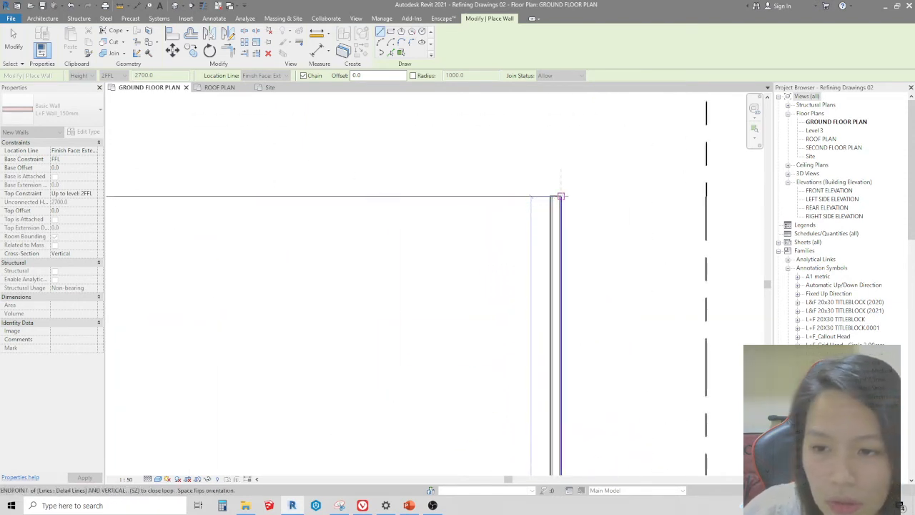
left_click(556, 205)
scroll(557, 204, "down", 4)
scroll(280, 206, "up", 5)
left_click(280, 207)
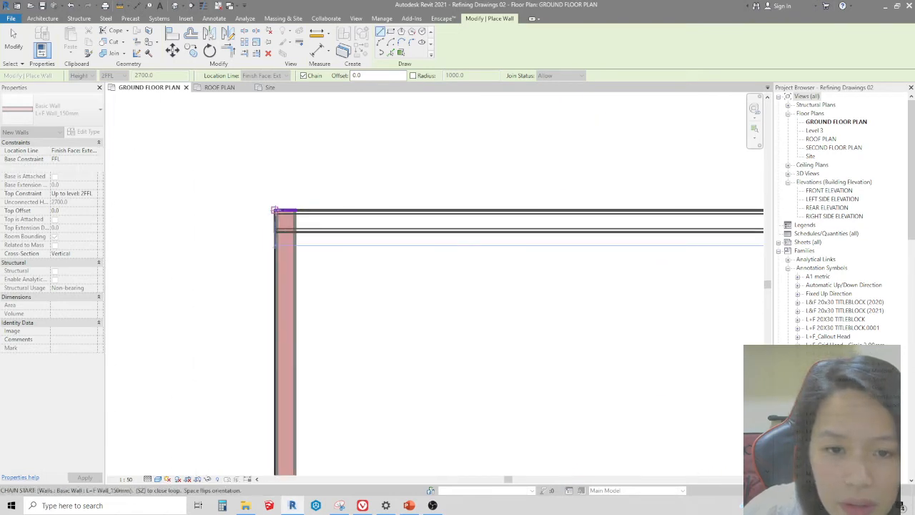
Examine the placed walls, looking closely at the layers and cut hatch at the lower-left corner.
scroll(429, 215, "down", 2)
scroll(325, 184, "down", 2)
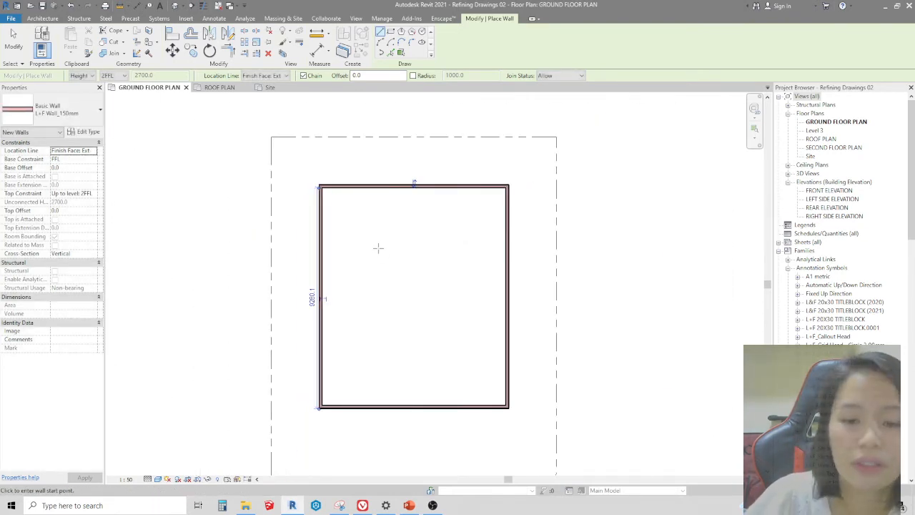
scroll(422, 214, "down", 1)
scroll(422, 243, "up", 3)
scroll(328, 379, "up", 3)
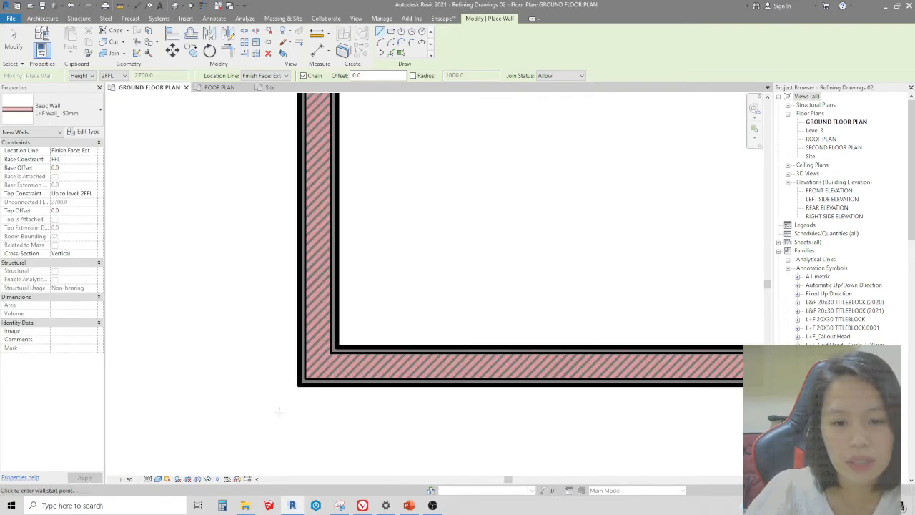
scroll(293, 377, "up", 3)
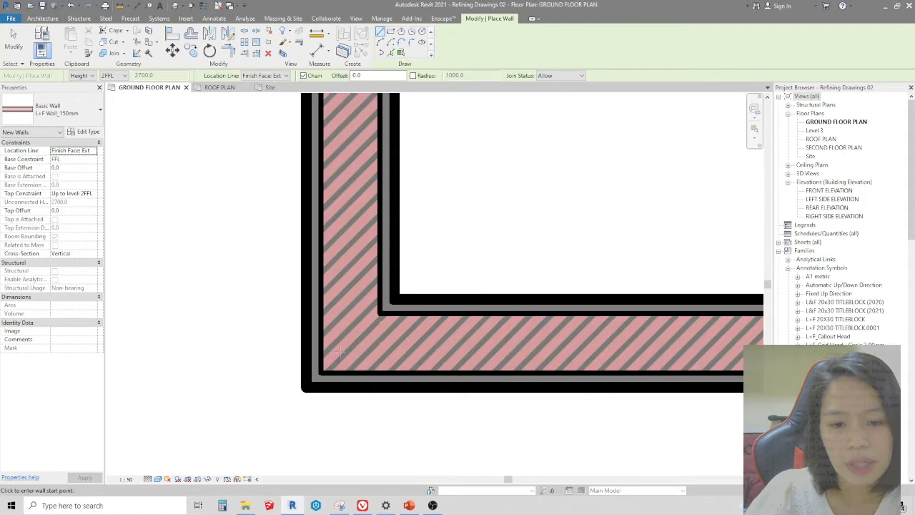
Set the view scale to 1:2 and examine the wall's finish layers and core hatch at the lower-left corner.
left_click(126, 479)
left_click(148, 353)
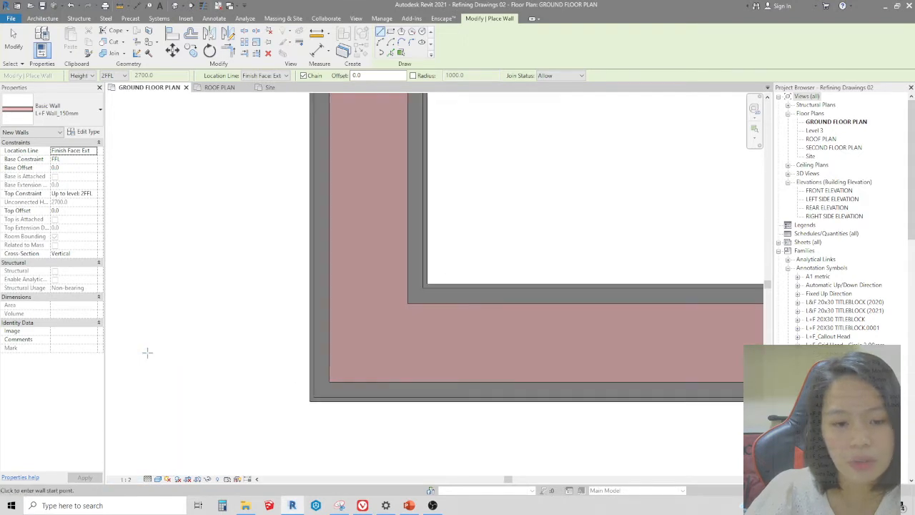
scroll(333, 398, "up", 2)
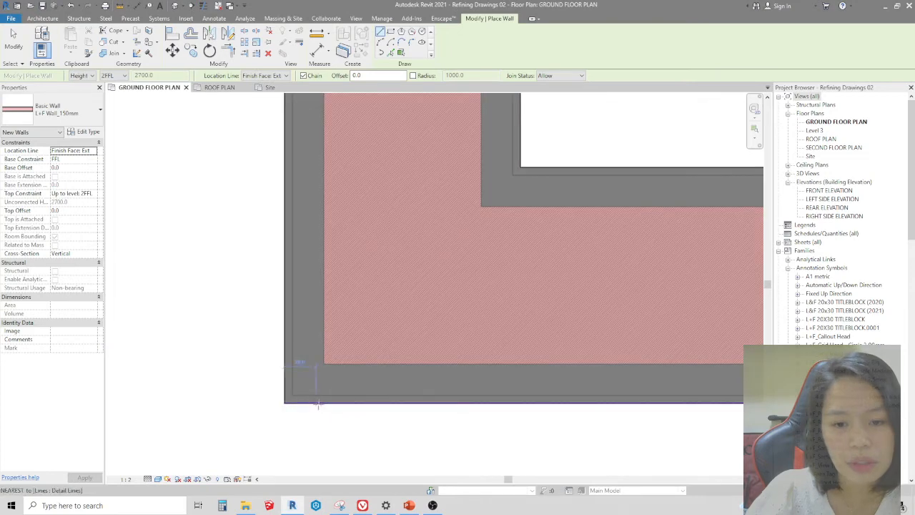
scroll(315, 401, "up", 2)
scroll(286, 348, "up", 1)
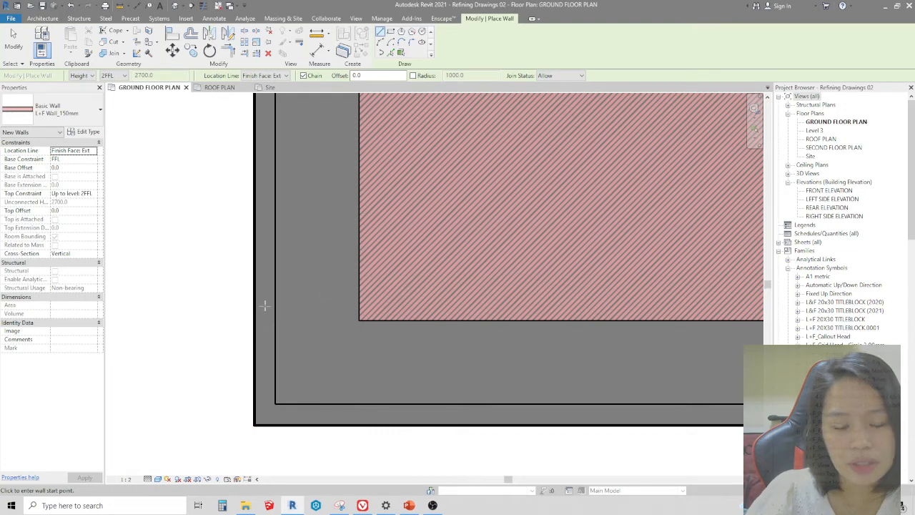
scroll(250, 362, "down", 4)
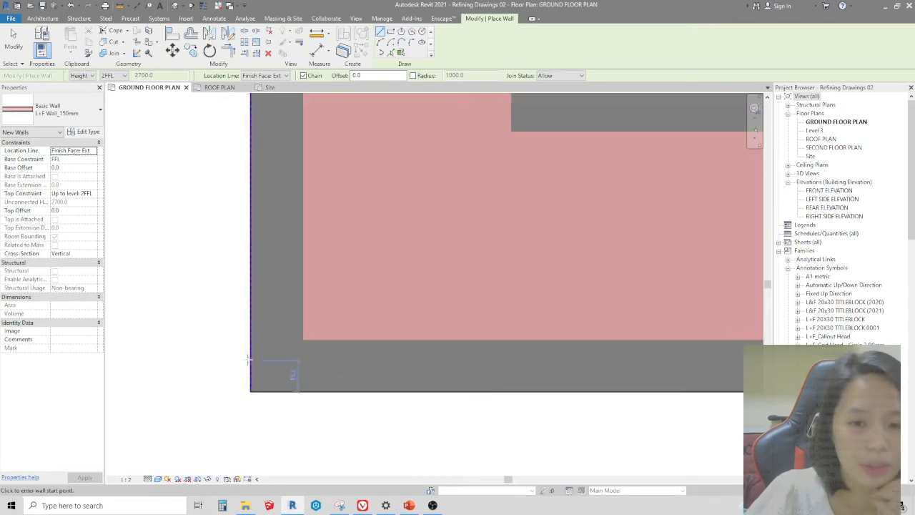
scroll(387, 203, "up", 3)
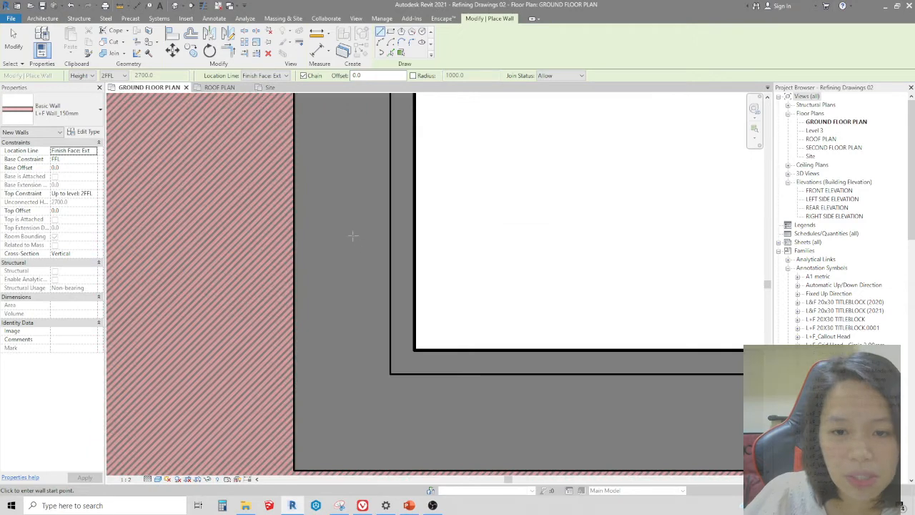
scroll(402, 224, "down", 4)
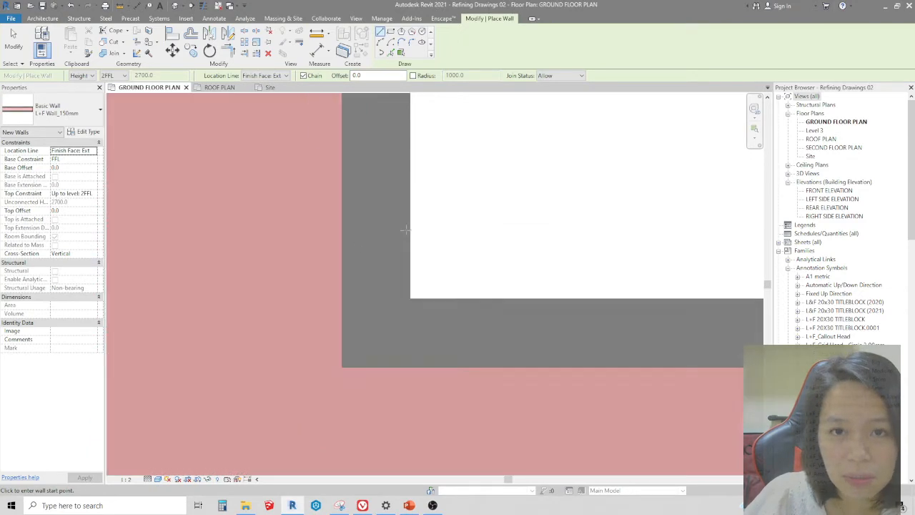
scroll(286, 382, "down", 2)
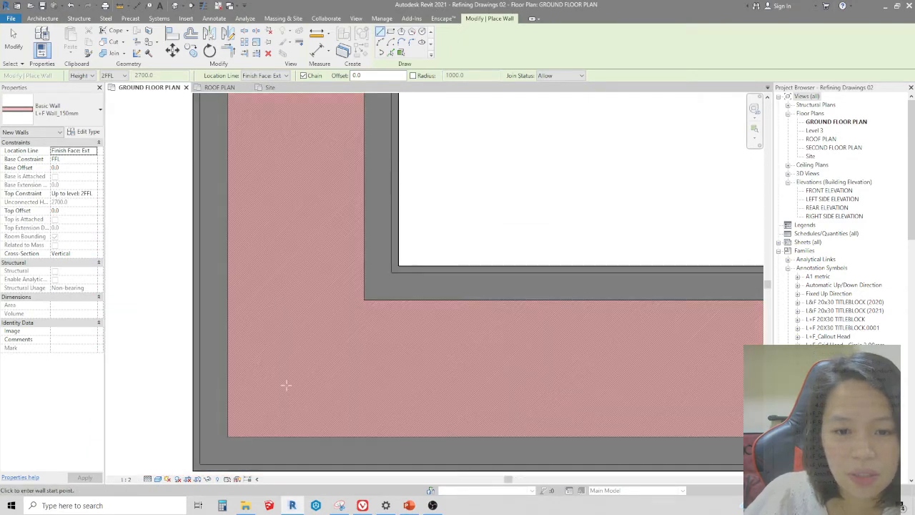
scroll(314, 327, "down", 2)
Set the view scale to 1:20 and end the wall placement.
left_click(126, 479)
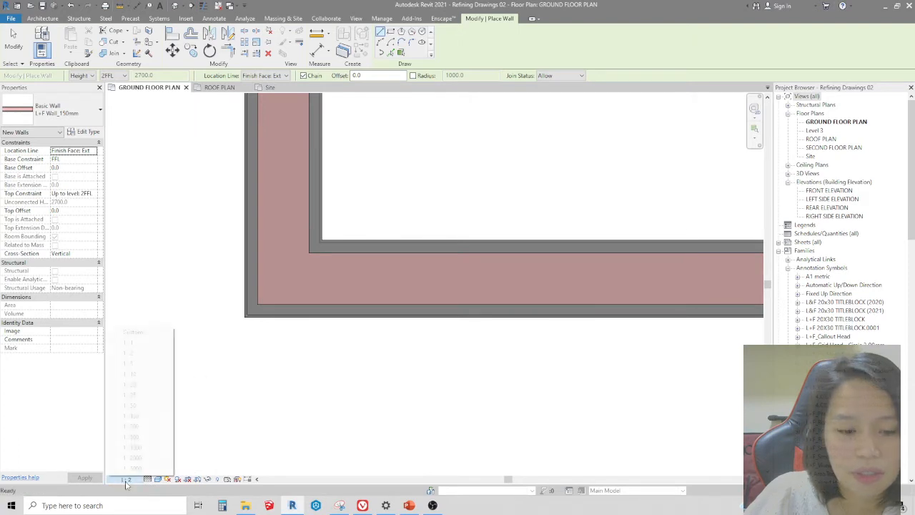
left_click(147, 392)
scroll(360, 396, "down", 1)
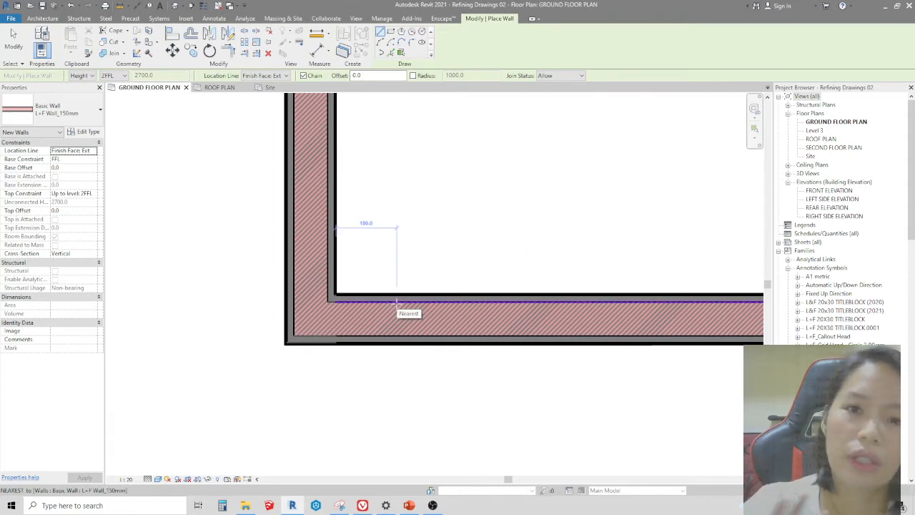
key("Escape")
Draw a horizontal L+F Wall_150mm partition from the left to the right exterior wall, about 3.6 m below the rear (upper) wall.
scroll(379, 294, "down", 6)
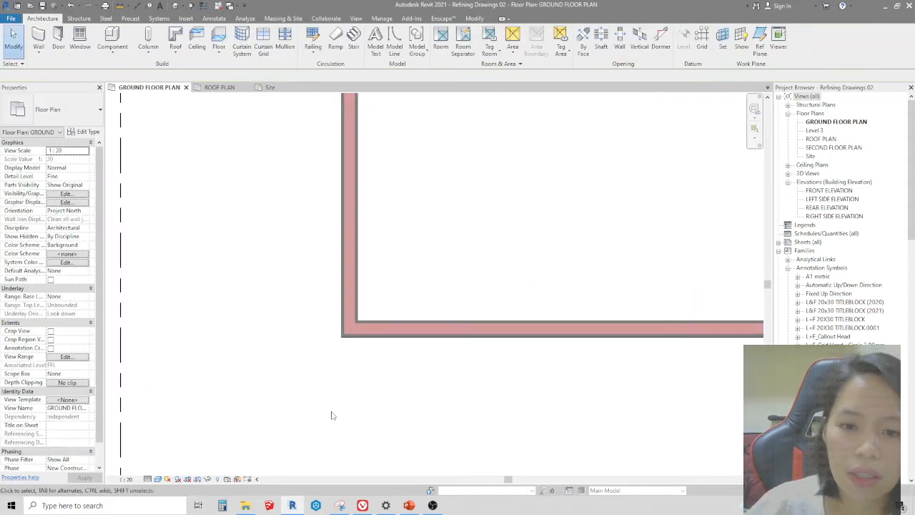
scroll(351, 347, "down", 3)
scroll(405, 180, "up", 2)
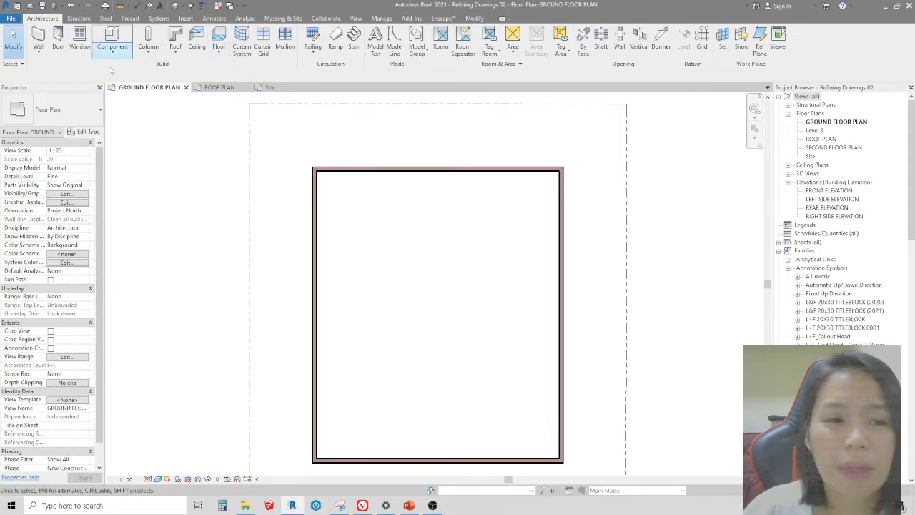
left_click(38, 39)
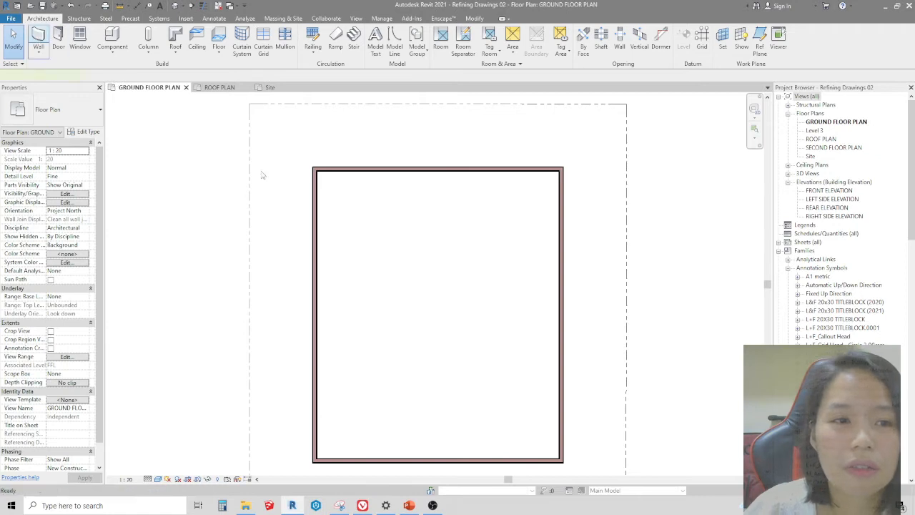
left_click(315, 281)
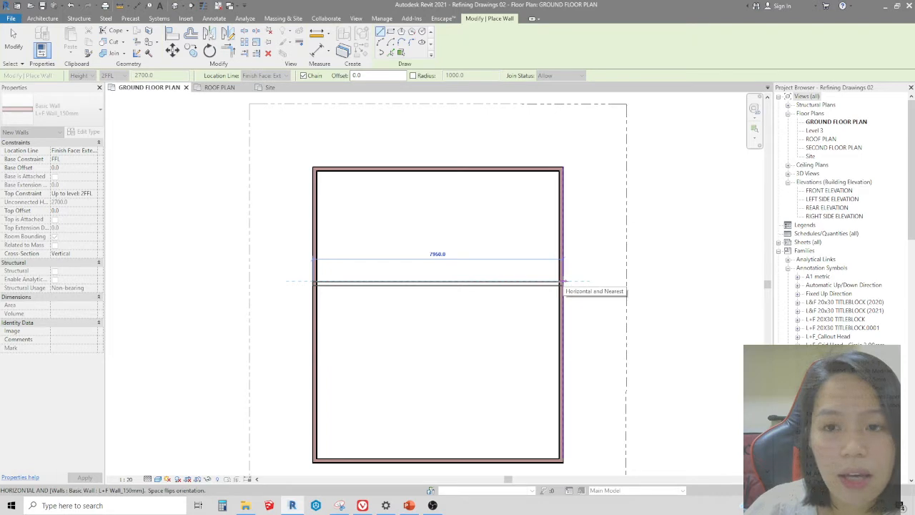
left_click(561, 282)
key("Escape")
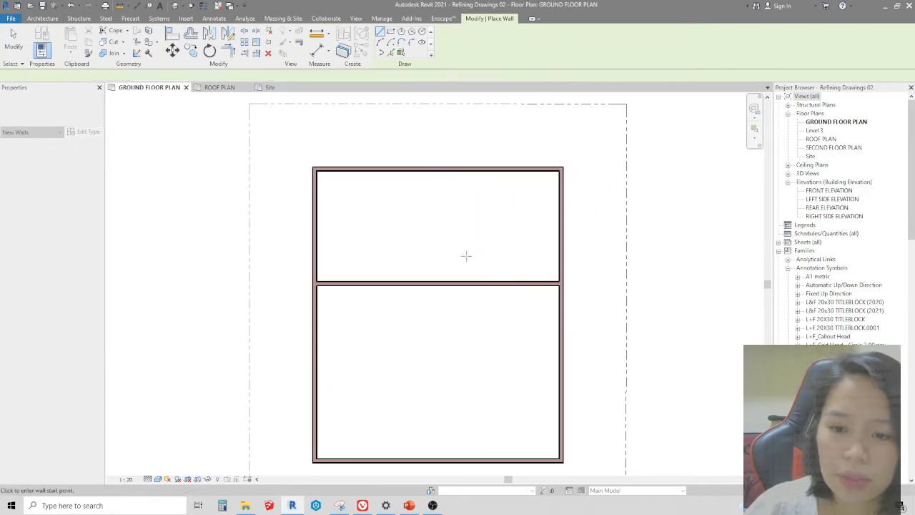
Draw a vertical partition from the middle of the upper exterior wall down to the midpoint of the horizontal partition.
left_click(437, 170)
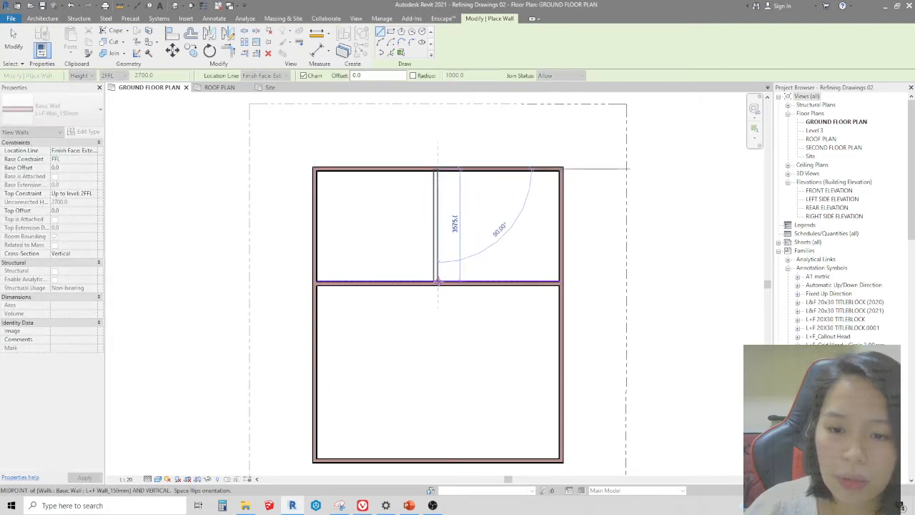
left_click(437, 282)
key("Escape")
key("Escape")
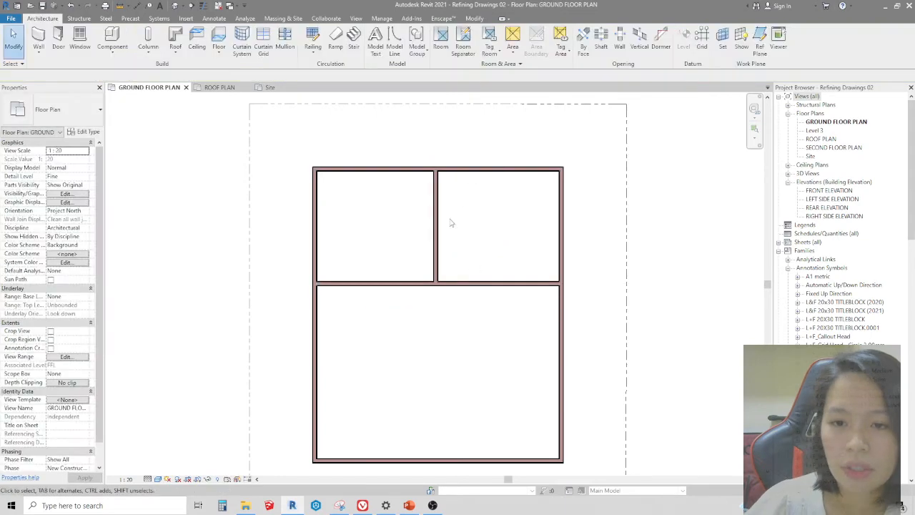
Place an aligned dimension string across the left exterior, vertical partition and right exterior wall centerlines, above the plan.
left_click(437, 216)
left_click(446, 215)
scroll(429, 221, "up", 2)
left_click(421, 226)
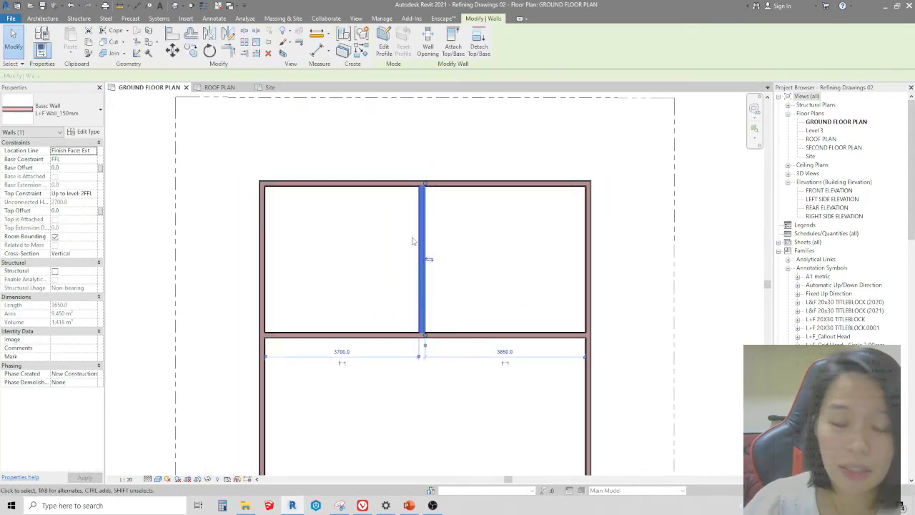
key("d")
key("i")
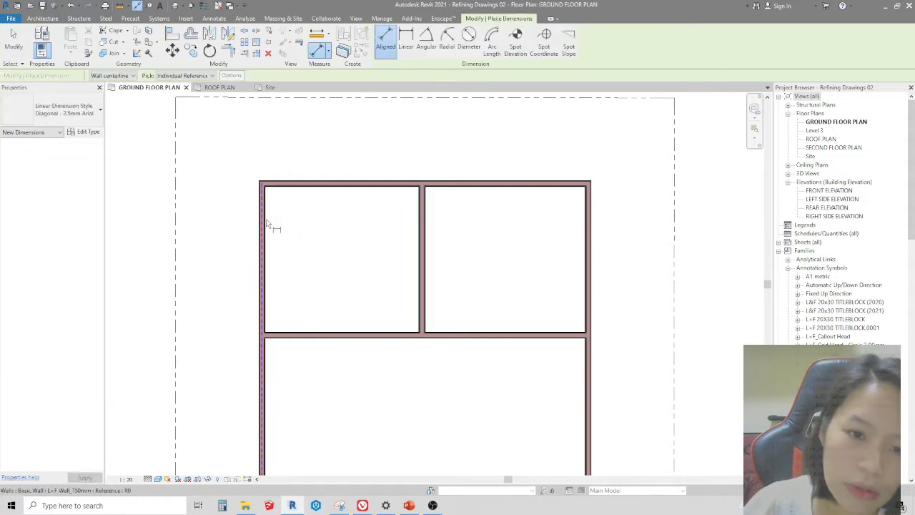
left_click(267, 225)
left_click(425, 246)
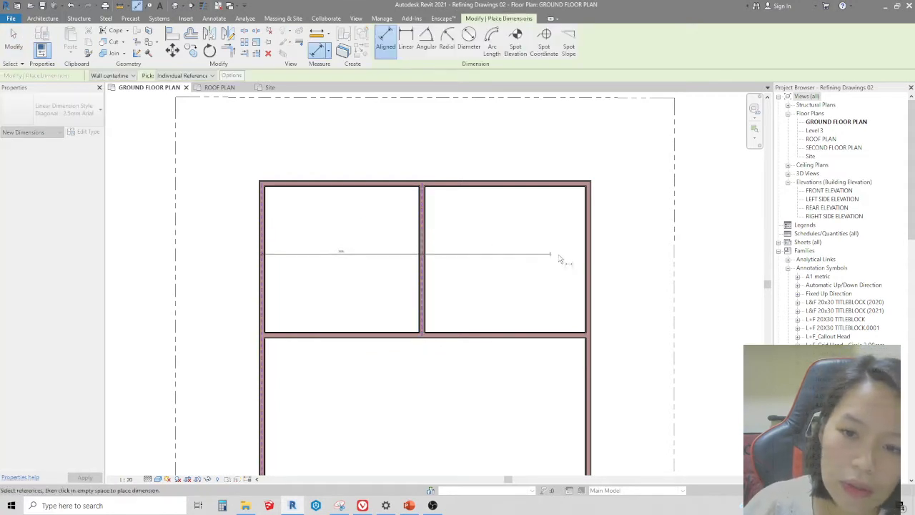
left_click(590, 253)
left_click(617, 143)
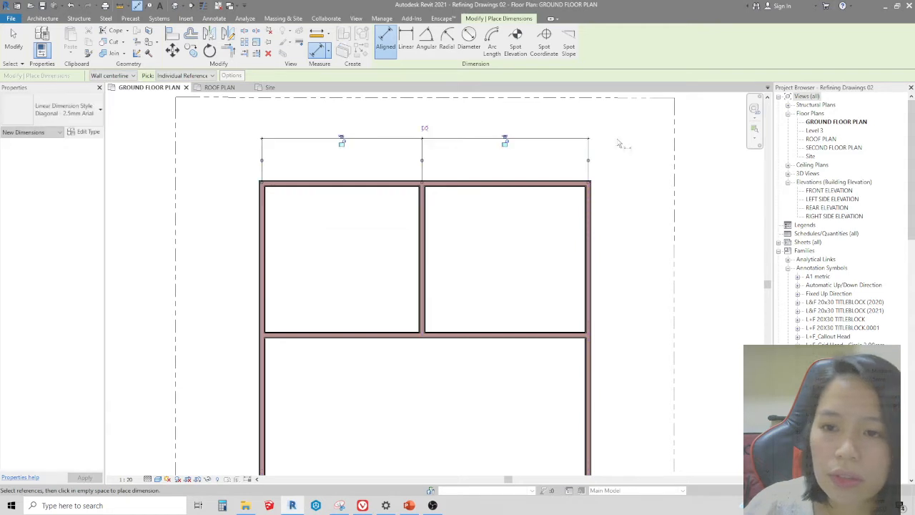
Set the view scale to 1:50 and end the dimension command.
scroll(425, 147, "up", 3)
left_click(126, 478)
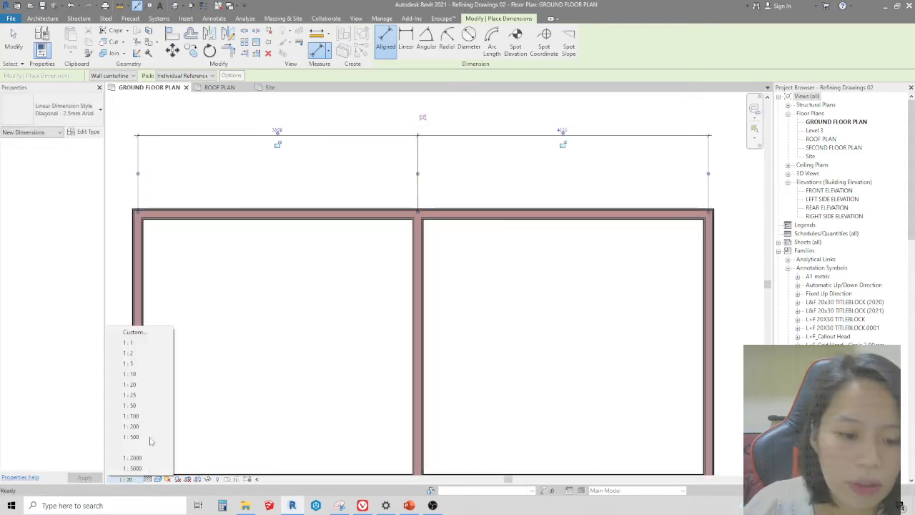
left_click(130, 404)
key("Escape")
key("Escape")
scroll(433, 229, "down", 2)
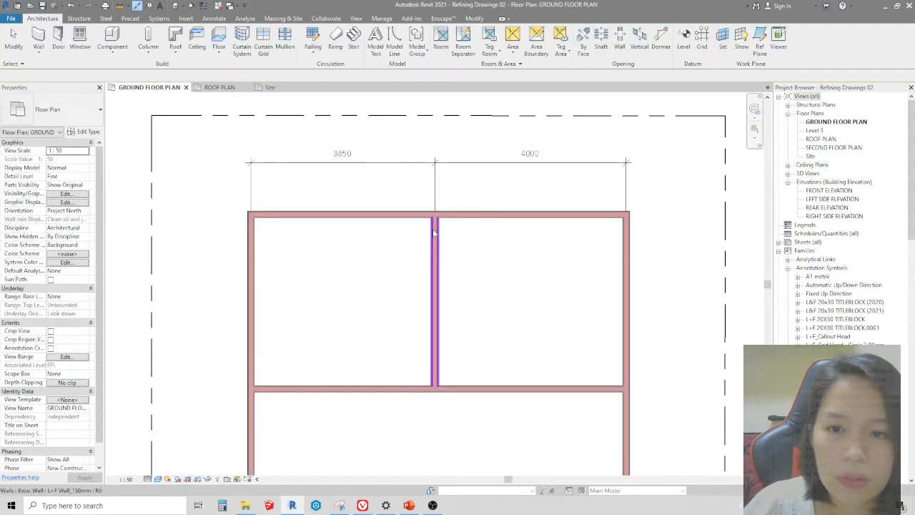
scroll(359, 157, "up", 2)
scroll(413, 180, "down", 1)
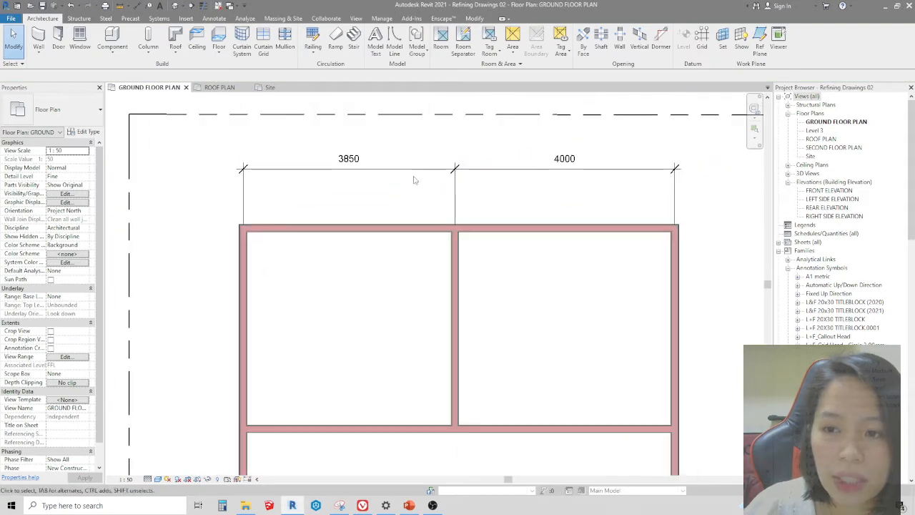
Toggle equality on the dimension string above the plan to centre the vertical partition between the exterior walls.
left_click(433, 169)
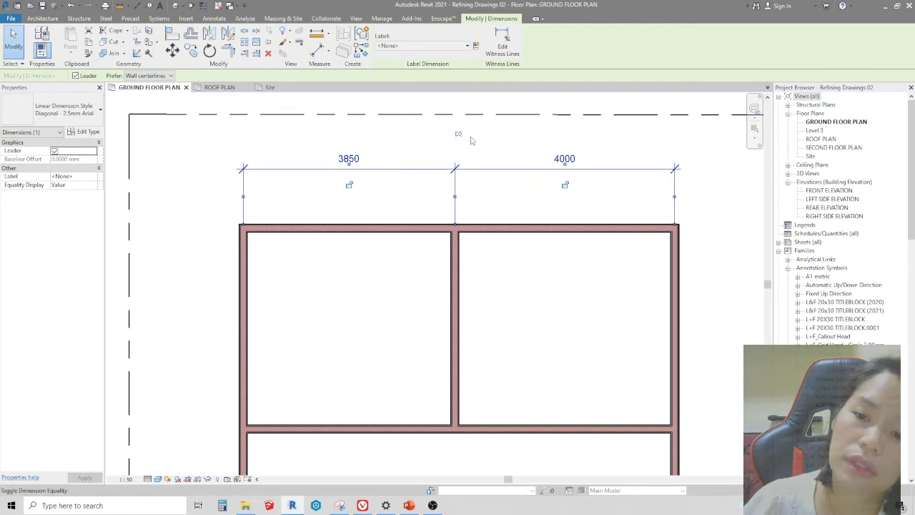
scroll(461, 137, "up", 5)
scroll(458, 133, "down", 2)
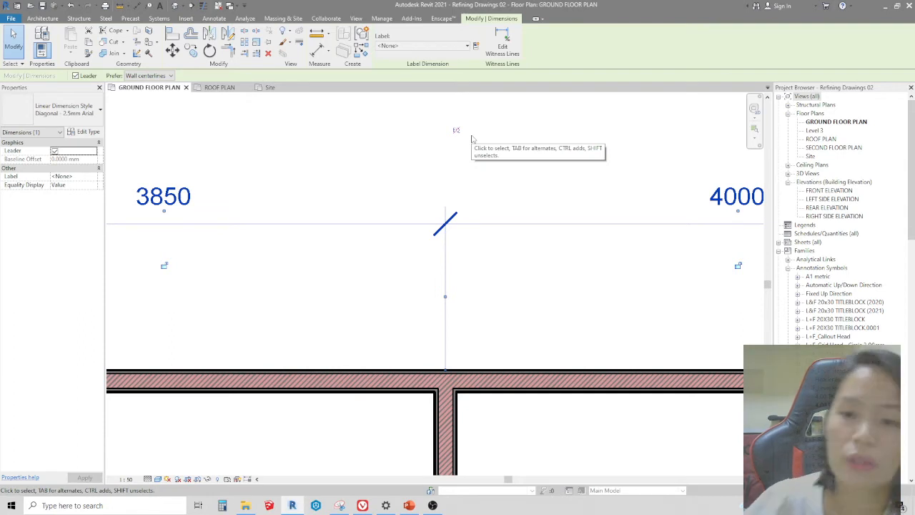
left_click(455, 130)
scroll(460, 155, "down", 4)
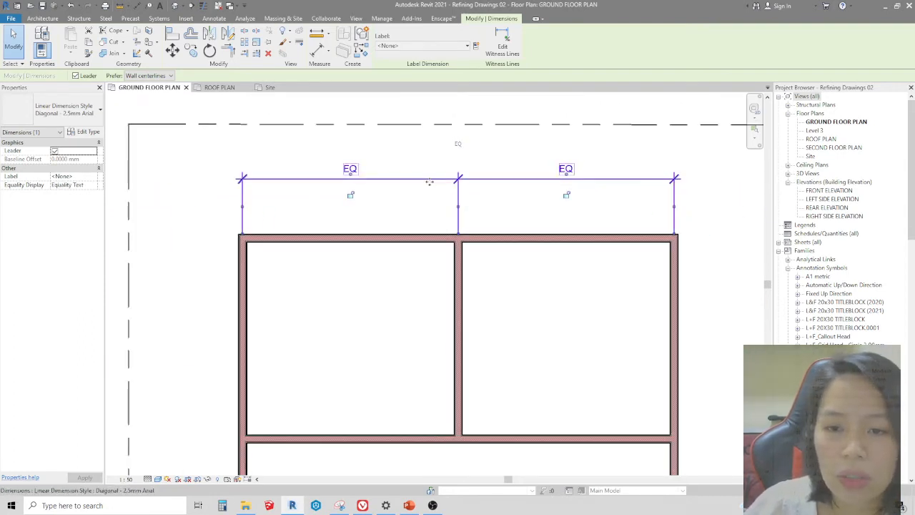
Delete the equality dimension string and unconstrain its walls.
key("Escape")
left_click(429, 180)
key("Delete")
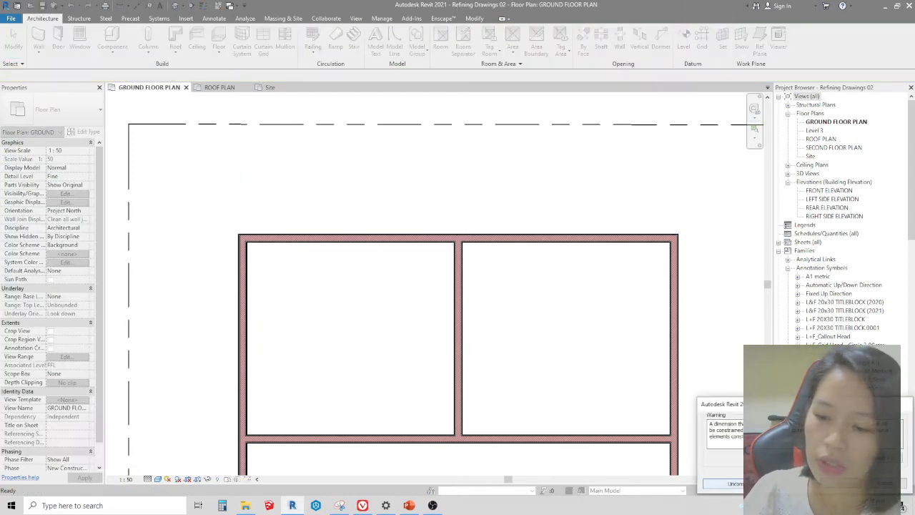
left_click(747, 484)
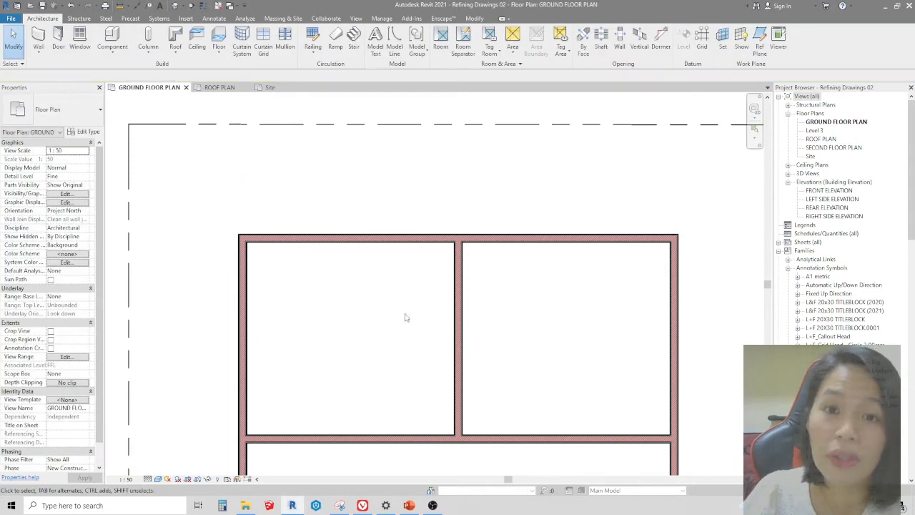
Dimension the spacing of the left, middle and right wall centerlines again to check that both rooms are equal.
key("d")
key("i")
left_click(243, 269)
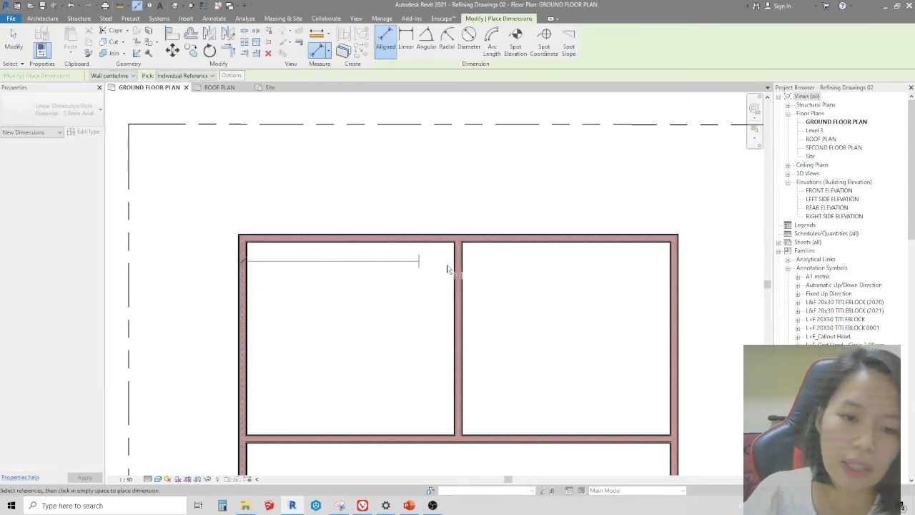
left_click(461, 272)
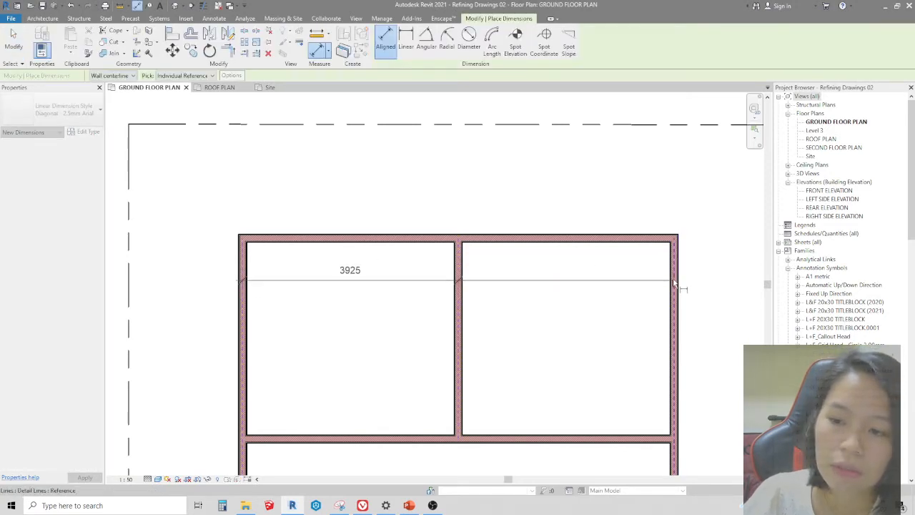
left_click(675, 283)
left_click(679, 175)
scroll(482, 143, "down", 2)
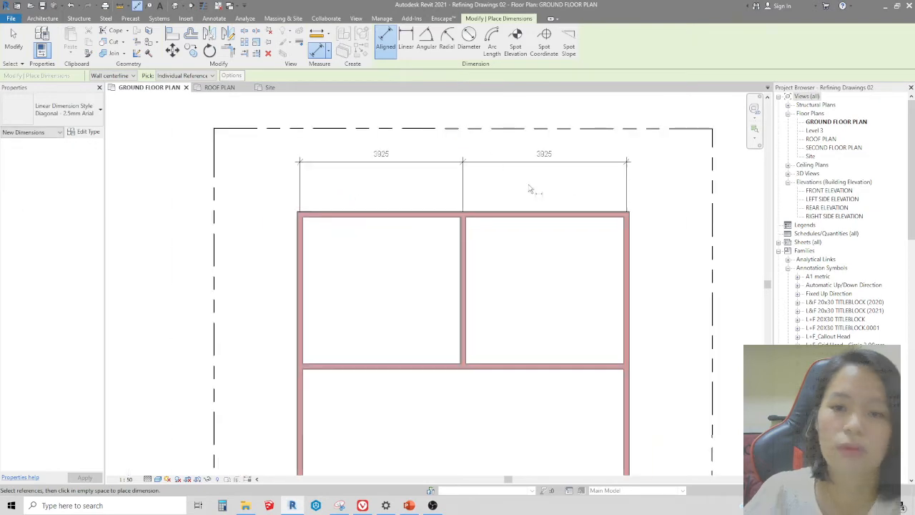
key("Escape")
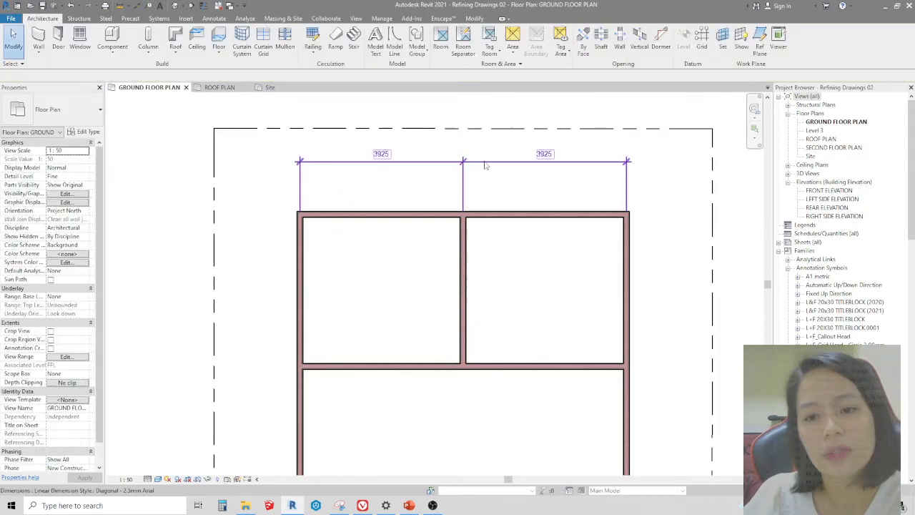
Delete the checking dimension string above the upper exterior wall.
left_click(484, 164)
key("Delete")
scroll(389, 190, "down", 1)
scroll(397, 188, "down", 1)
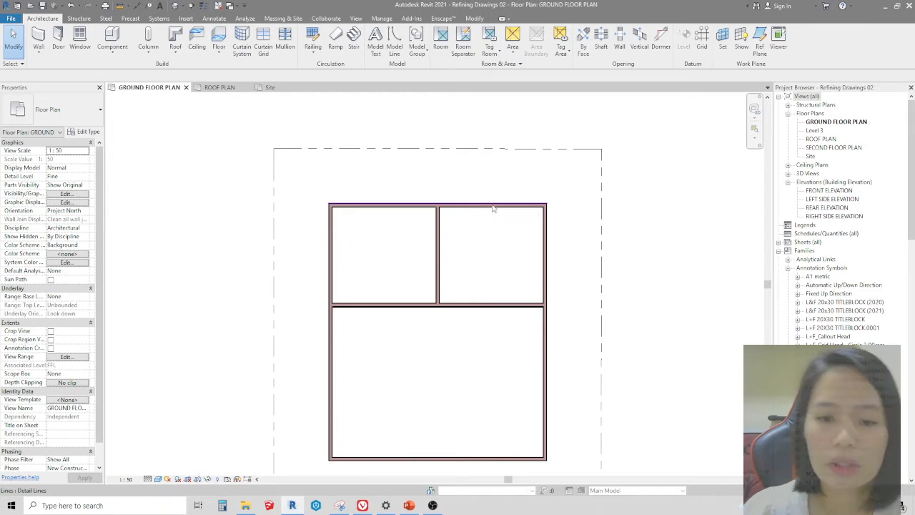
scroll(451, 207, "down", 1)
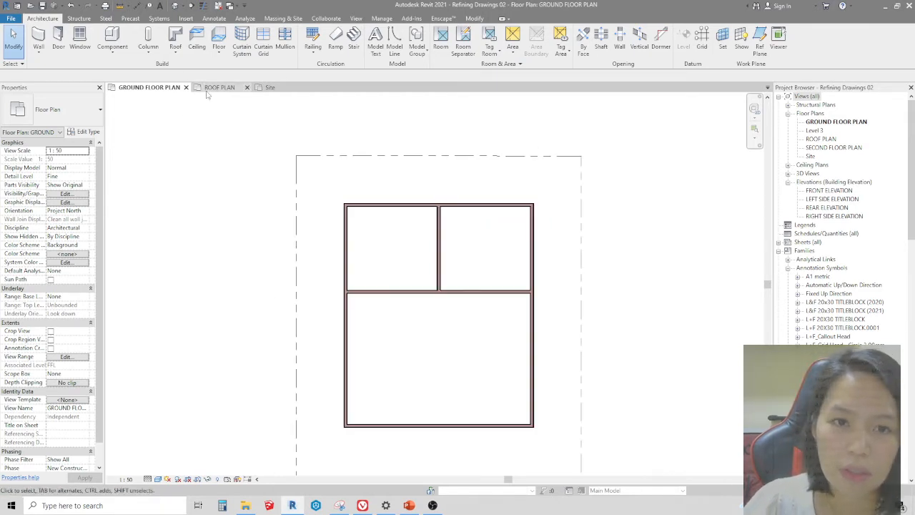
Open the FRONT ELEVATION view.
double_click(828, 191)
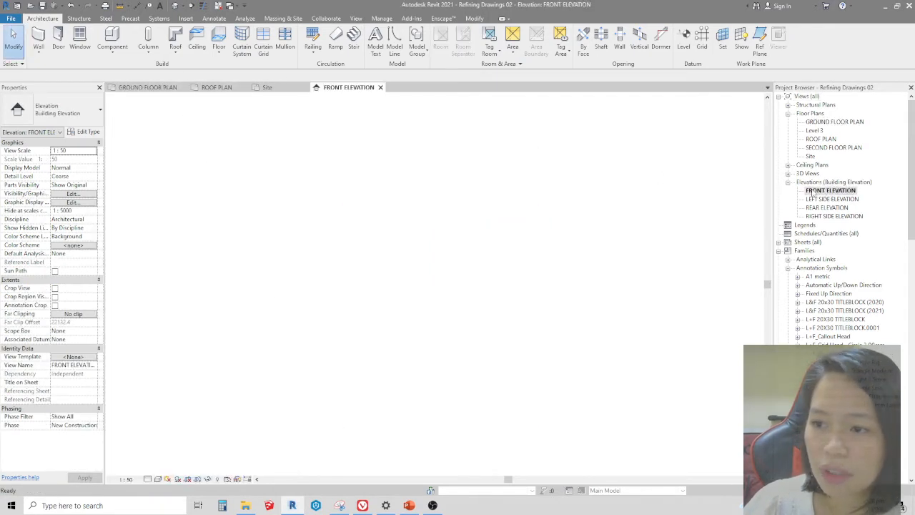
Adjust the elbow on the right-hand end of the 1FCL level line in the front elevation.
scroll(283, 302, "up", 3)
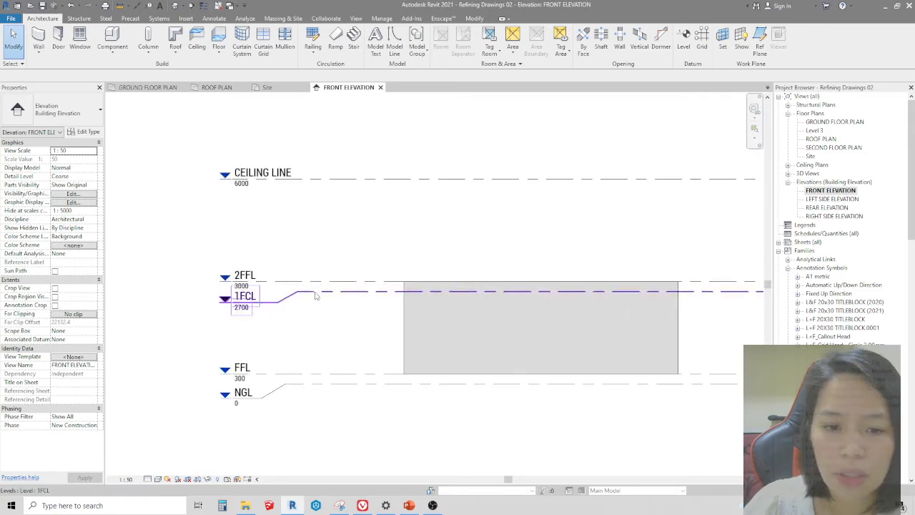
scroll(318, 297, "down", 3)
left_click(588, 289)
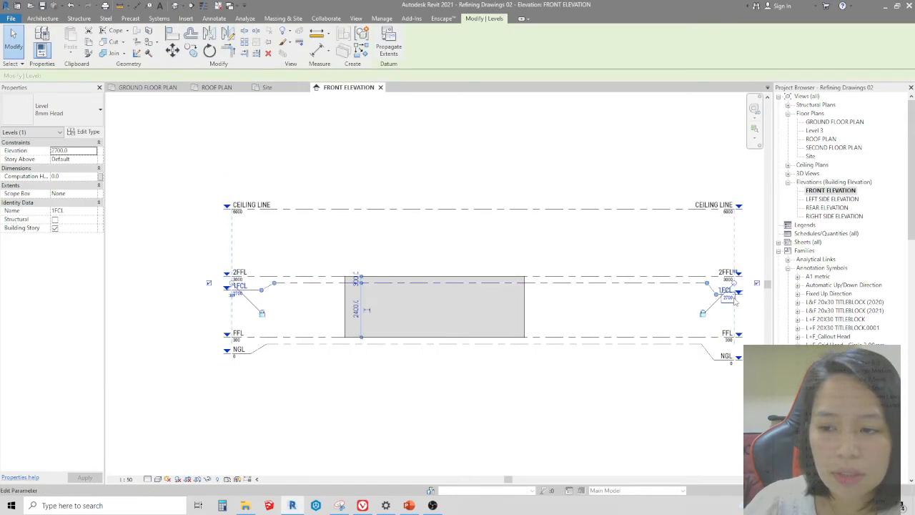
scroll(729, 294, "up", 2)
scroll(677, 278, "down", 1)
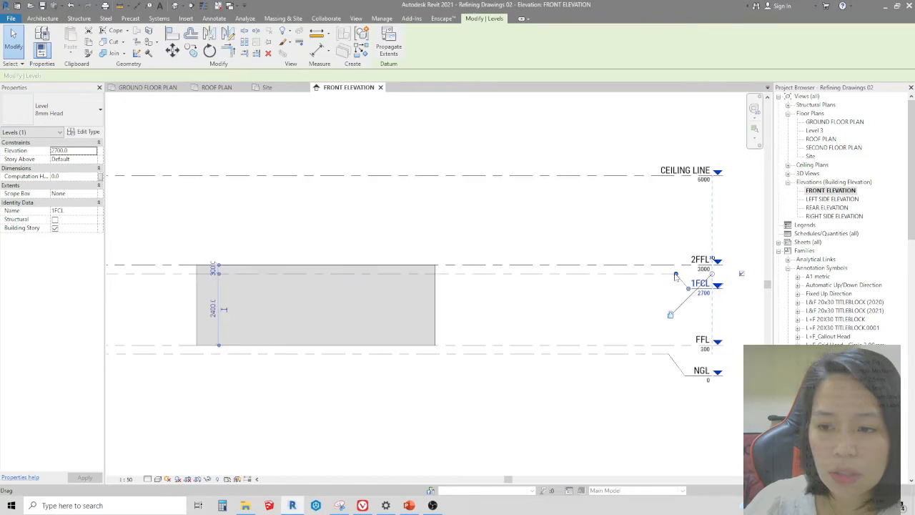
left_click_drag(674, 277, 675, 278)
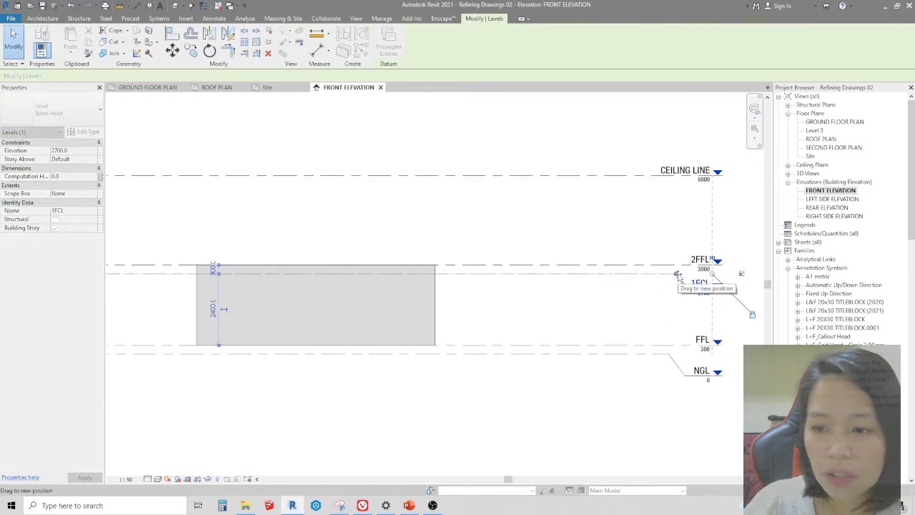
scroll(664, 313, "down", 3)
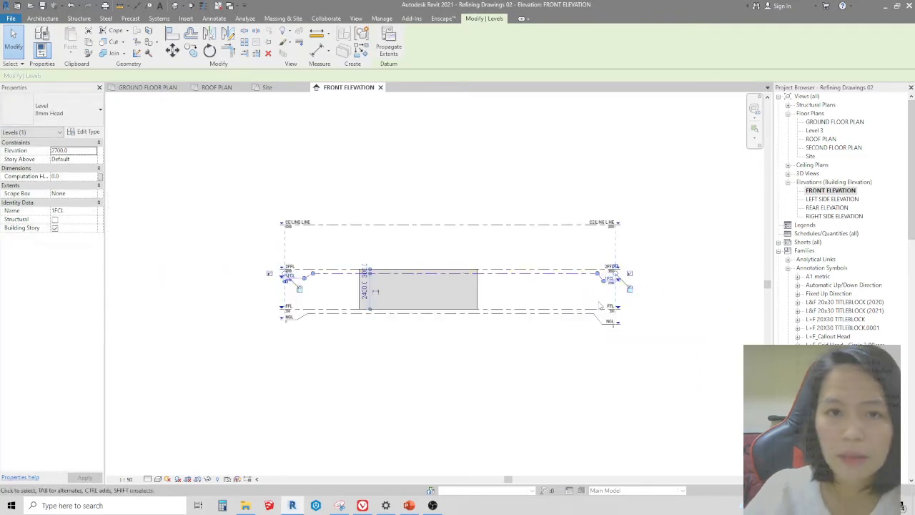
key("Escape")
scroll(599, 304, "up", 2)
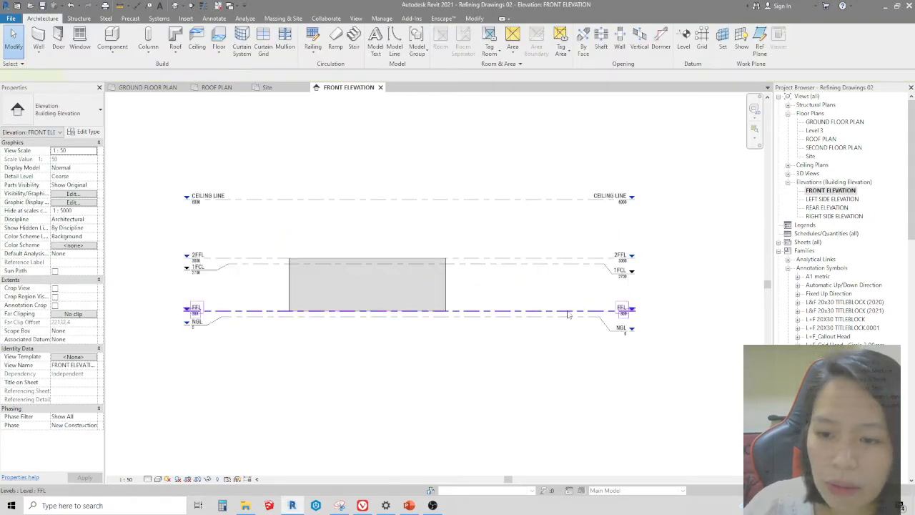
Shorten the aligned level lines by pulling their right-hand ends closer to the building, using the FFL level.
left_click(600, 309)
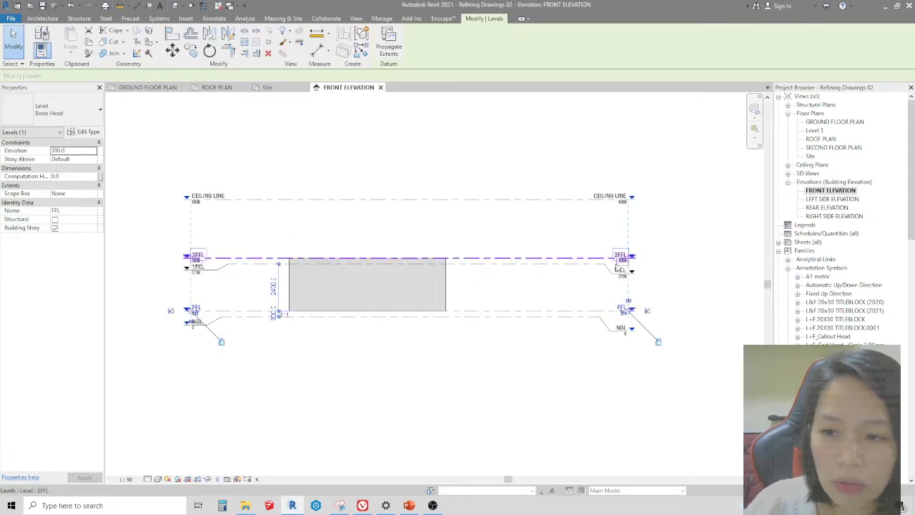
scroll(631, 318, "up", 3)
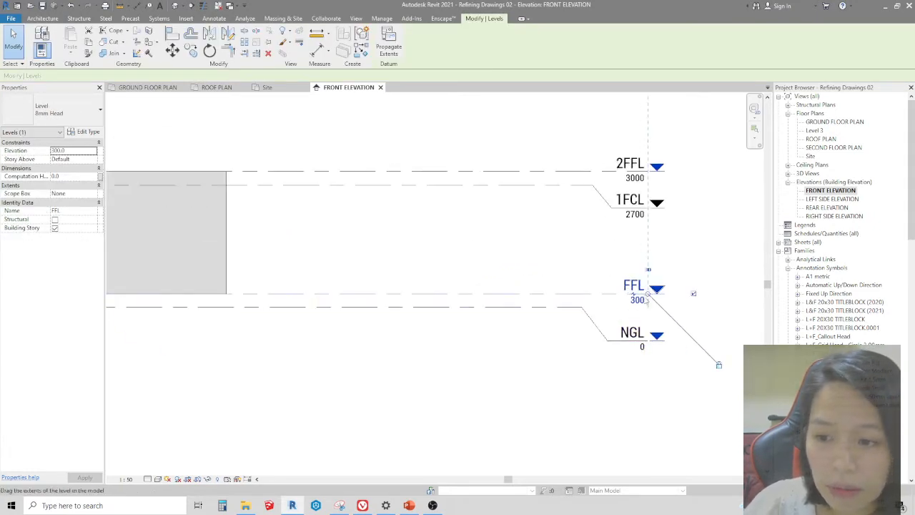
left_click_drag(648, 294, 448, 295)
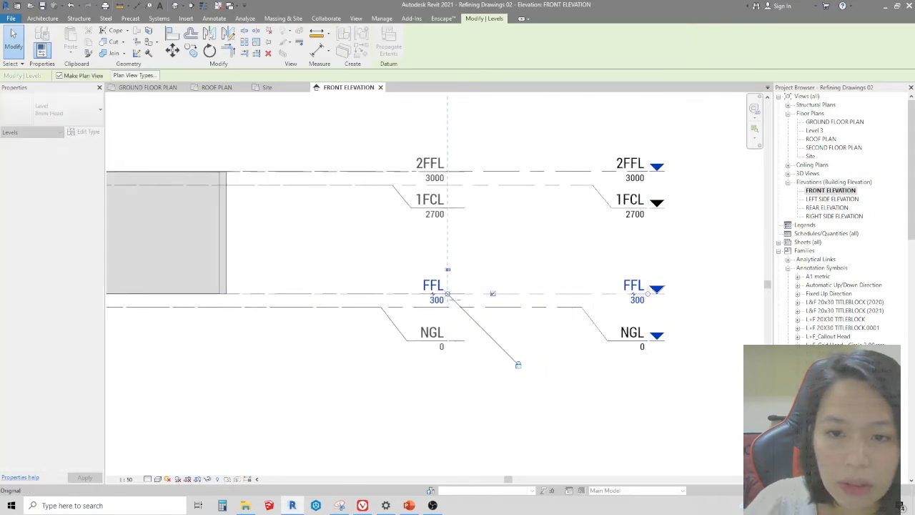
scroll(609, 324, "down", 3)
scroll(609, 324, "up", 2)
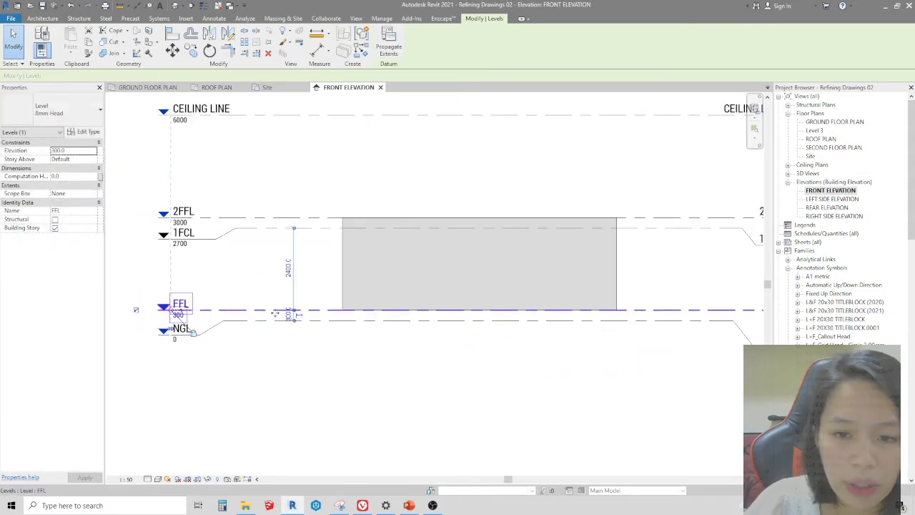
left_click_drag(709, 308, 682, 306)
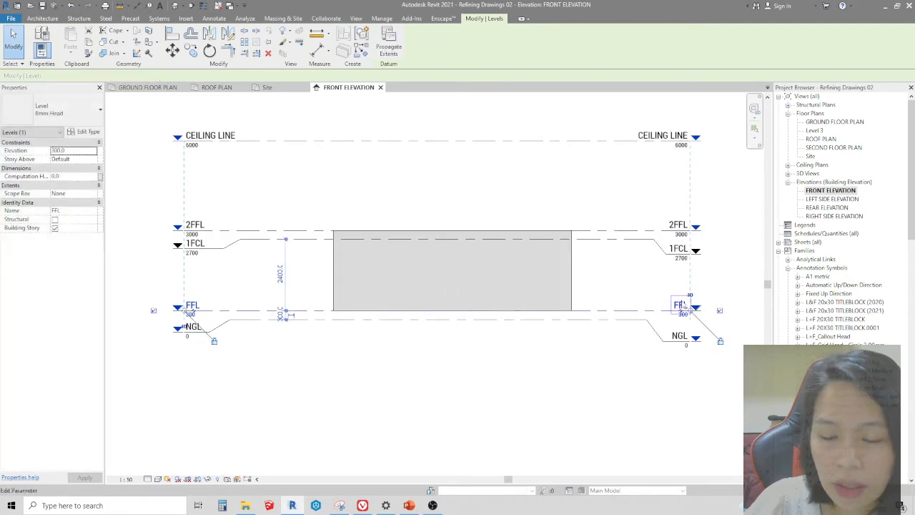
Pull the left-hand ends of the aligned level lines closer to the building, using the FFL level.
left_click(192, 313)
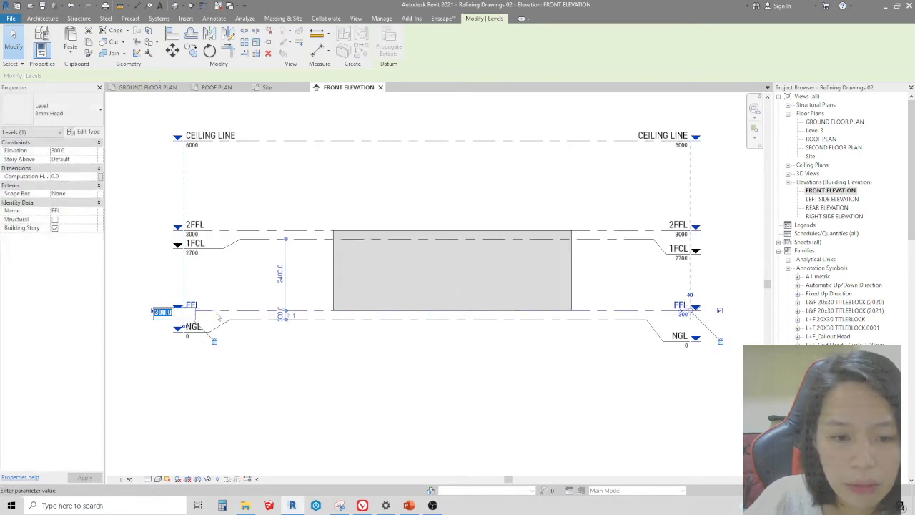
key("Escape")
scroll(172, 317, "up", 2)
scroll(172, 316, "up", 1)
left_click_drag(205, 308, 323, 308)
scroll(216, 286, "down", 3)
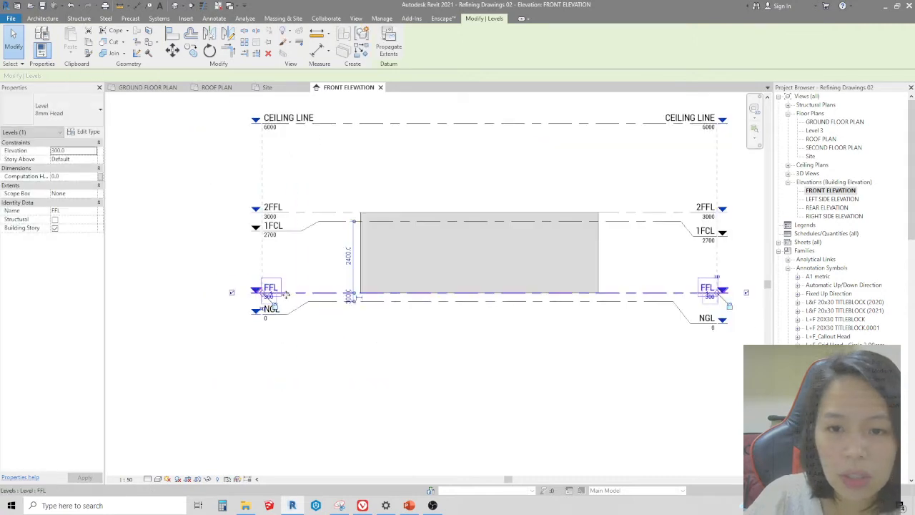
Try a 1:25 view scale for the front elevation, and settle on a custom scale of 1:40.
left_click(129, 479)
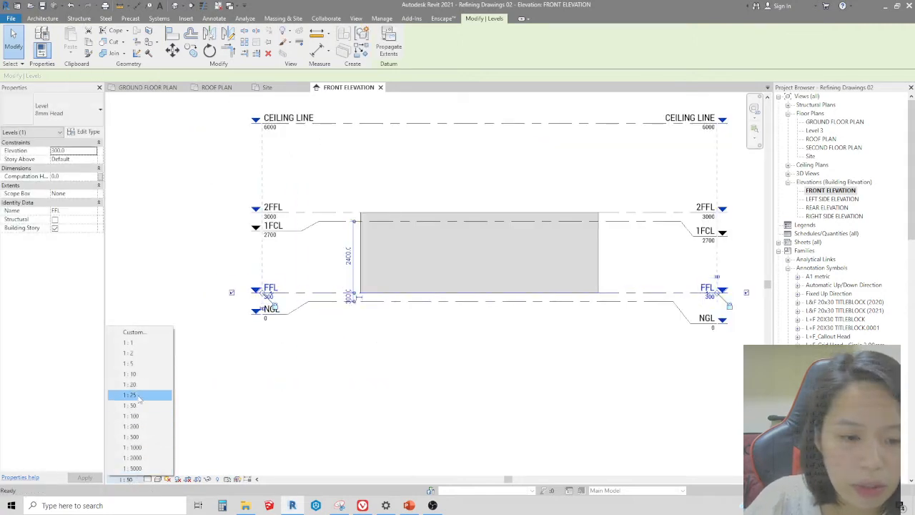
left_click(134, 394)
left_click(132, 479)
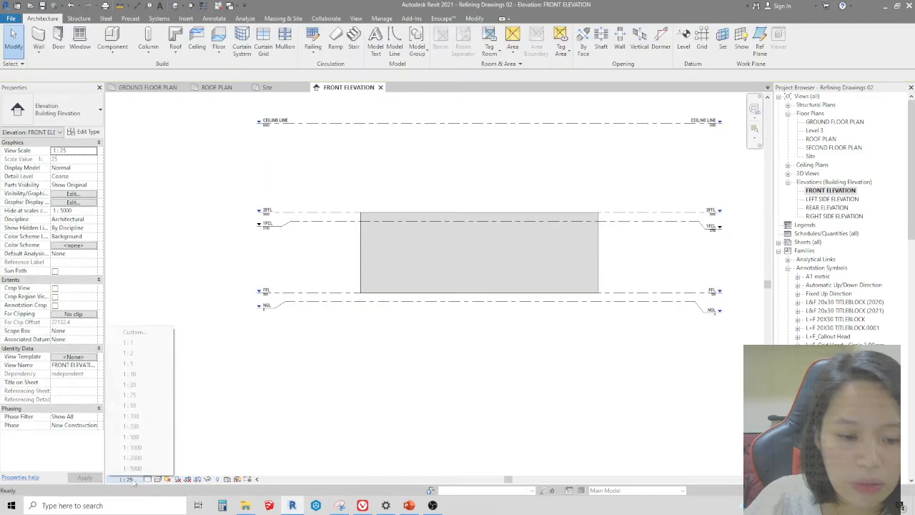
left_click(143, 333)
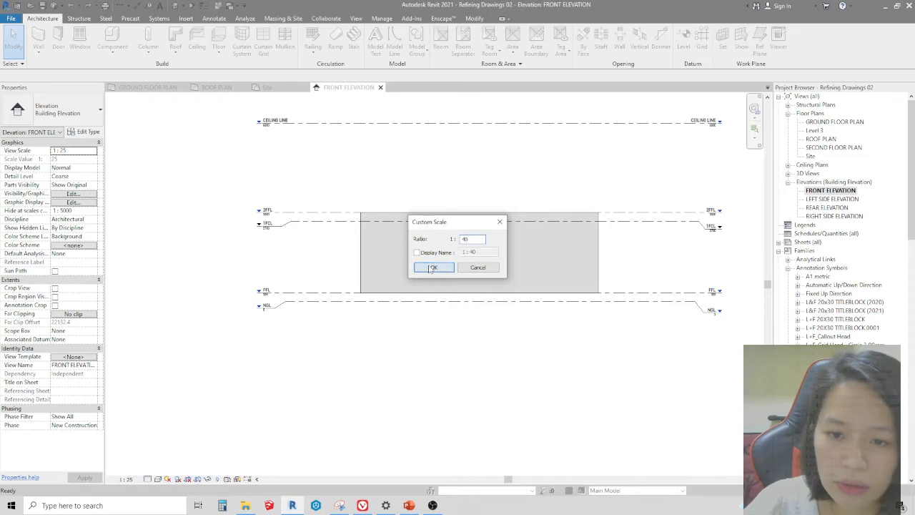
left_click(433, 267)
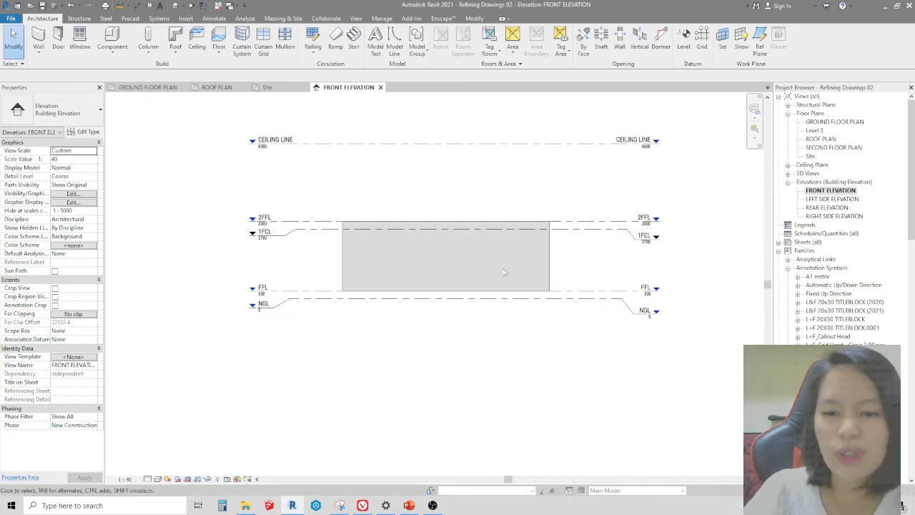
Examine the walls between FFL and 2FFL in the front elevation, including the right exterior wall's constraints.
scroll(453, 292, "down", 3)
scroll(503, 242, "up", 2)
scroll(585, 299, "up", 4)
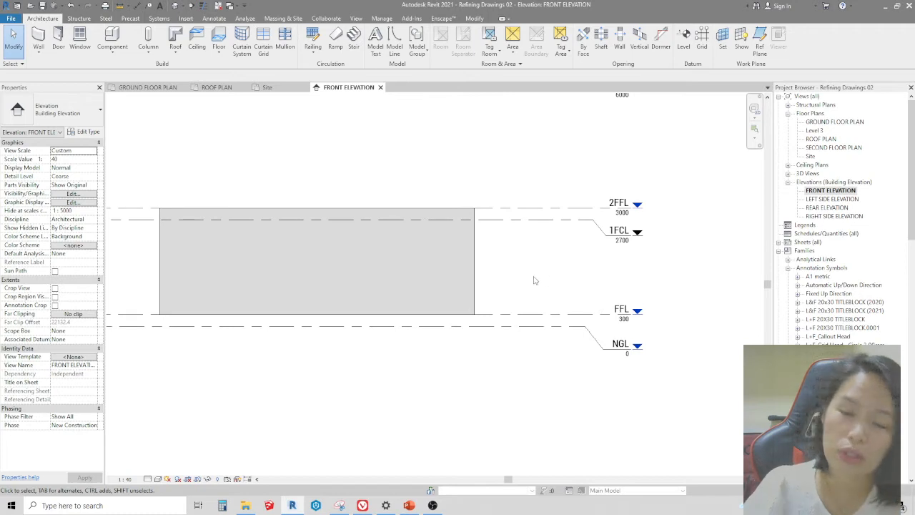
scroll(515, 279, "down", 2)
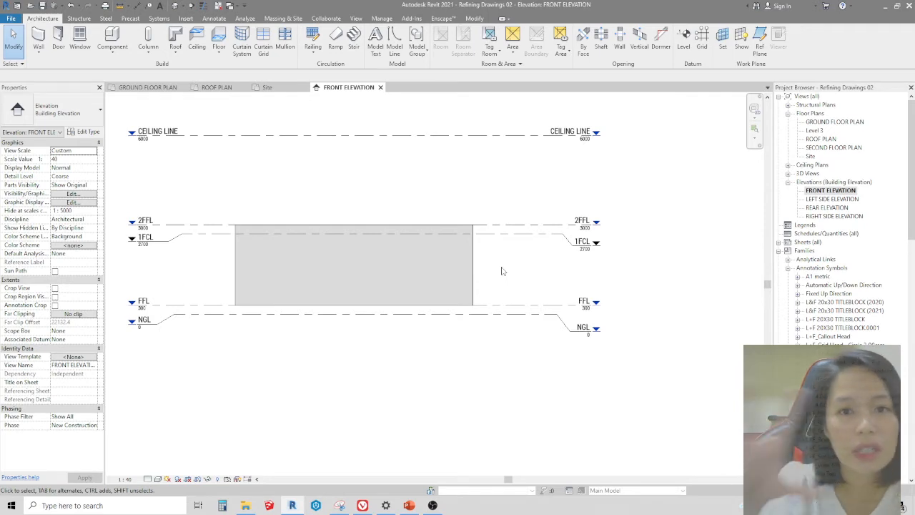
left_click(470, 279)
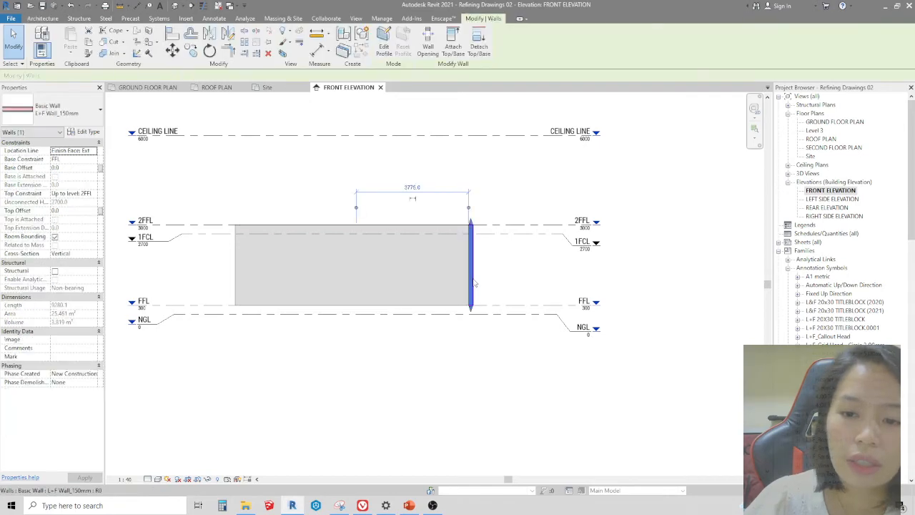
key("Escape")
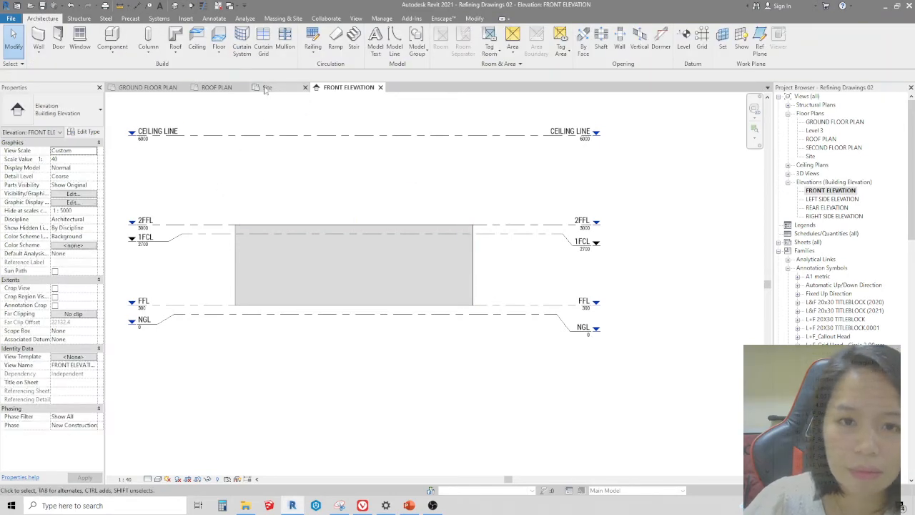
Start a floor in the GROUND FLOOR PLAN view with the L+F Slab on Fill_100mm type.
left_click(148, 87)
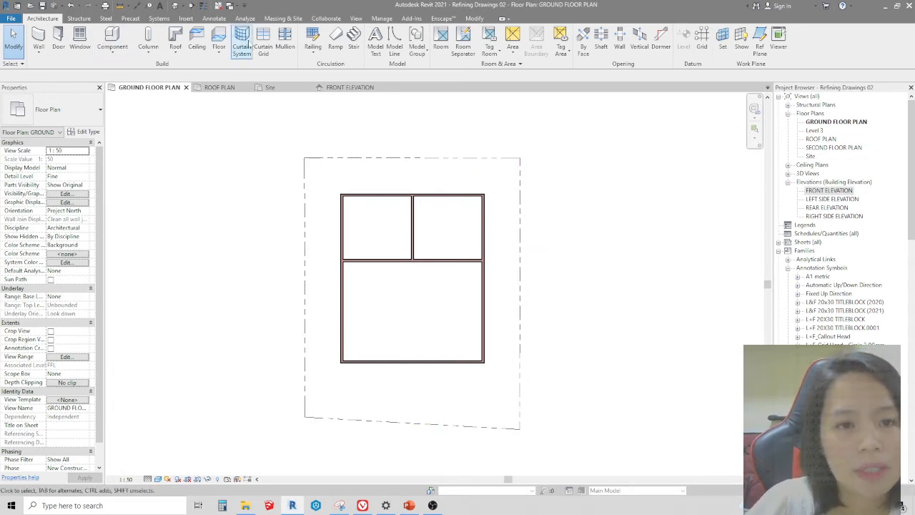
left_click(218, 39)
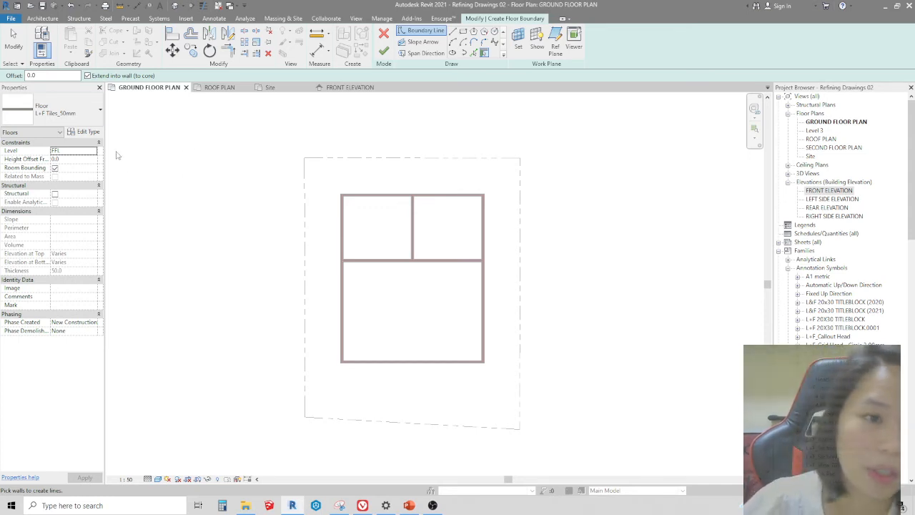
left_click(76, 116)
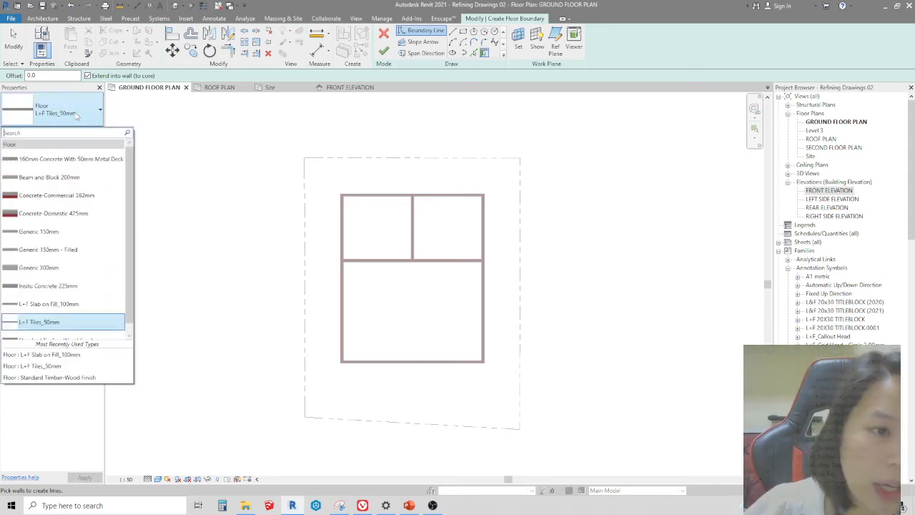
left_click(49, 305)
Review the layer function, material and thickness in the slab type's structure and close its settings.
left_click(84, 132)
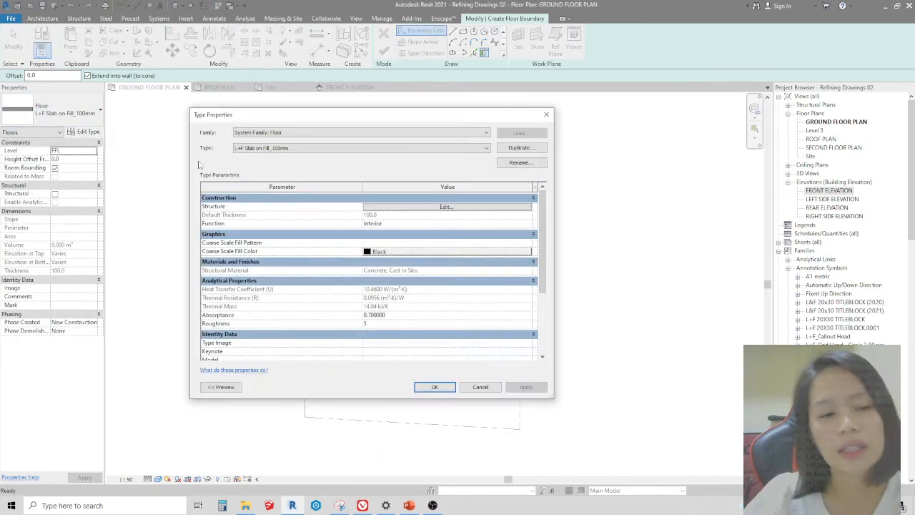
left_click(411, 206)
left_click(258, 205)
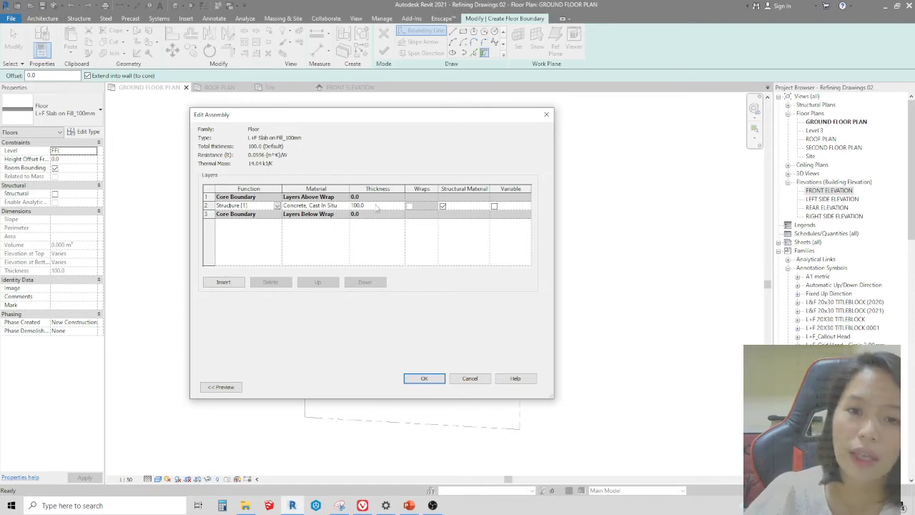
left_click(440, 376)
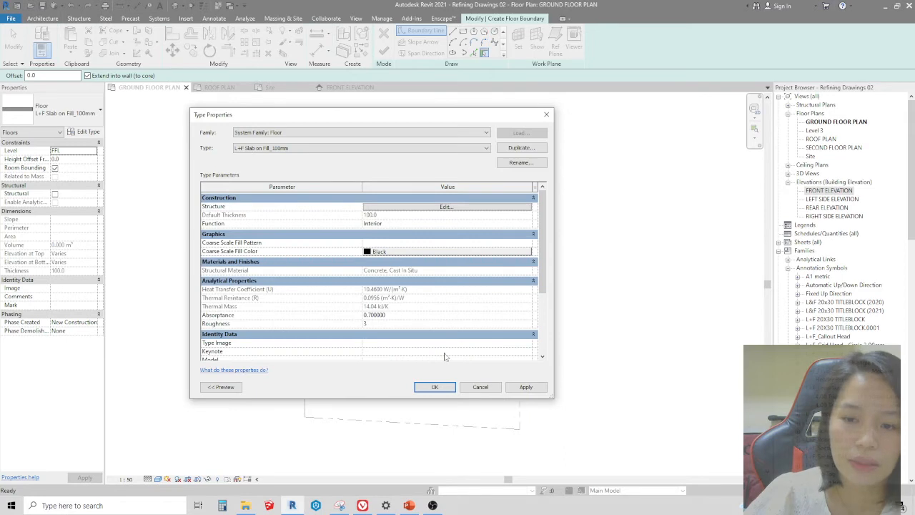
left_click(437, 387)
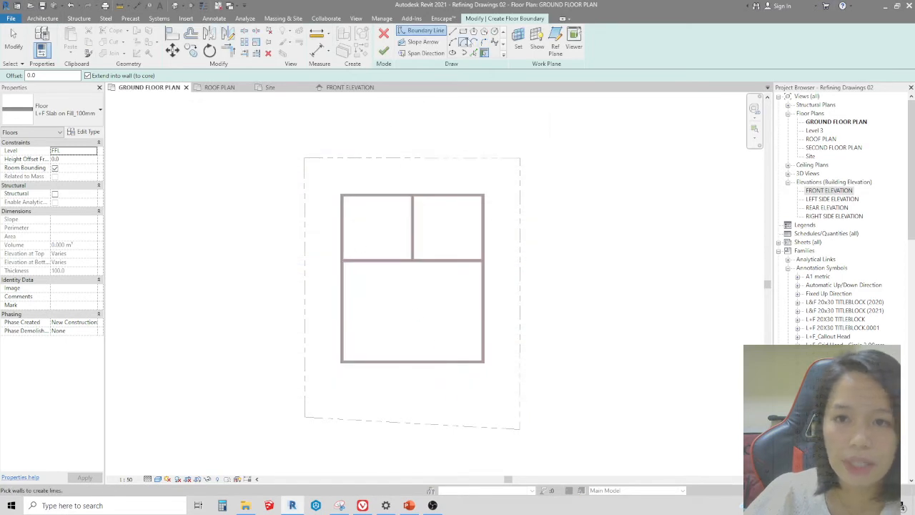
Sketch a rectangular floor boundary along the exterior wall centerlines, from the upper-left to the lower-right corner of the building.
left_click(463, 33)
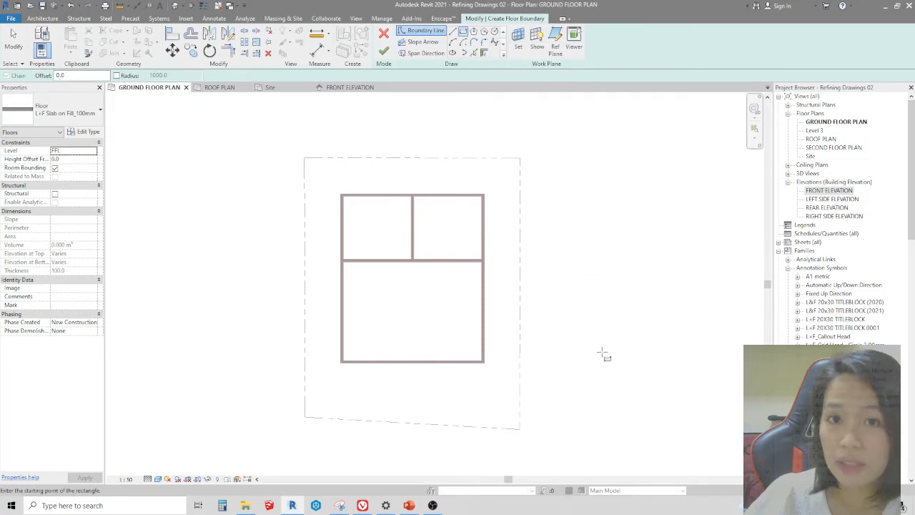
scroll(493, 290, "up", 3)
scroll(258, 161, "up", 6)
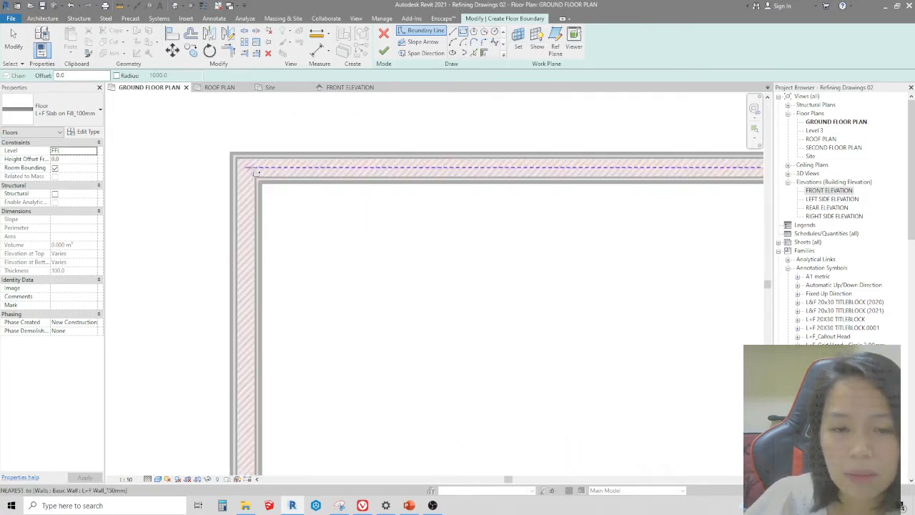
scroll(260, 173, "down", 2)
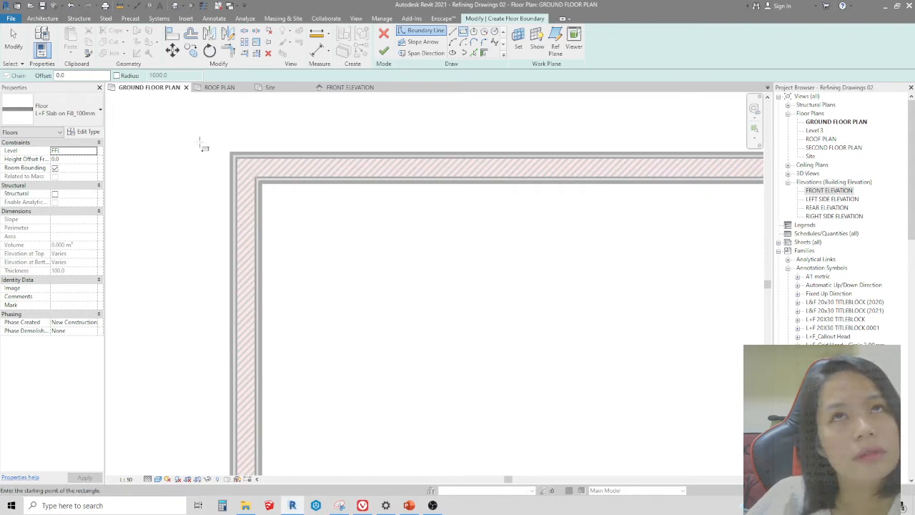
left_click(230, 159)
scroll(288, 172, "down", 3)
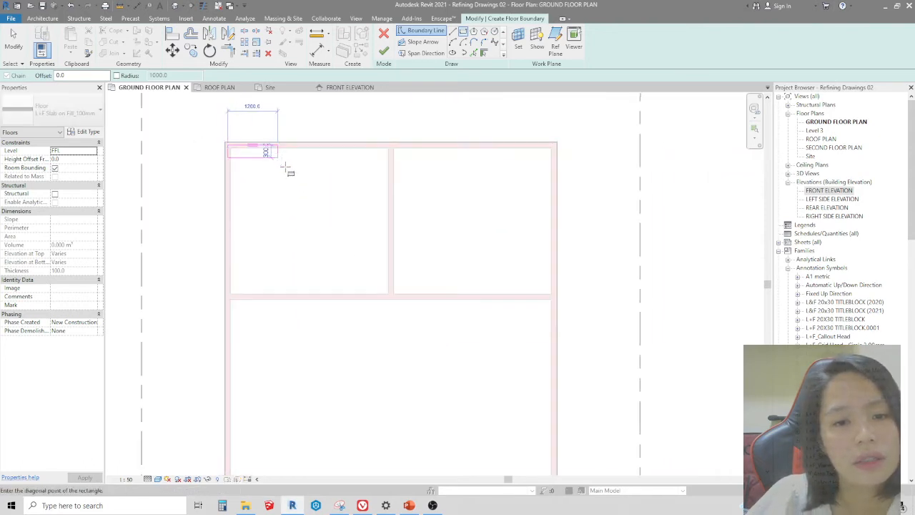
scroll(406, 325, "up", 6)
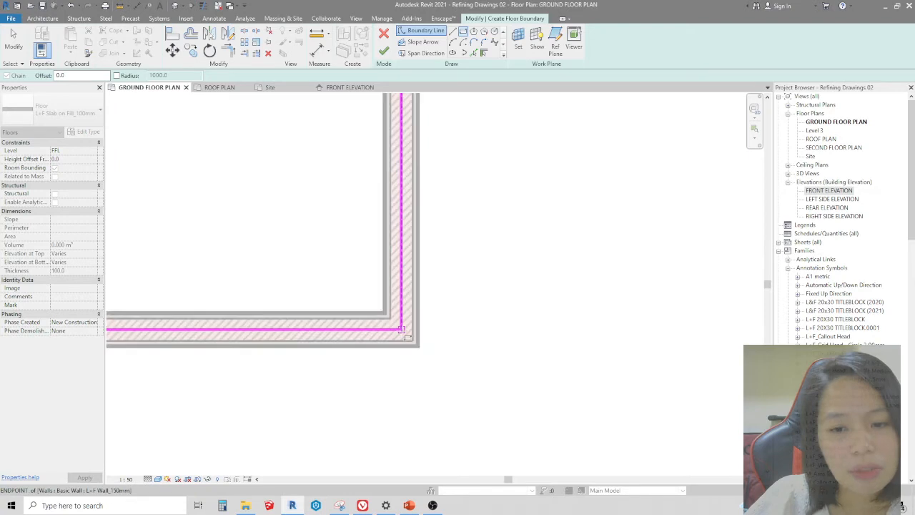
scroll(406, 334, "up", 2)
left_click(404, 327)
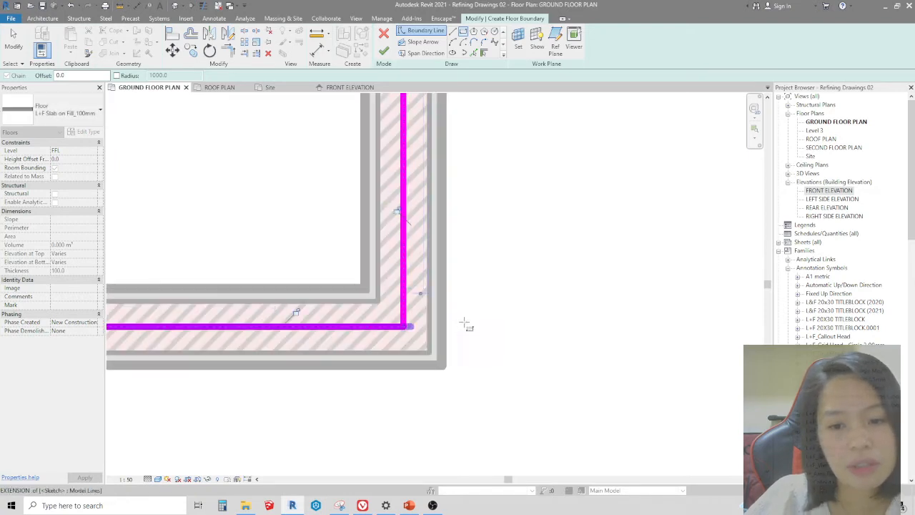
scroll(468, 323, "down", 10)
key("Escape")
key("Escape")
scroll(309, 112, "up", 2)
scroll(309, 115, "up", 3)
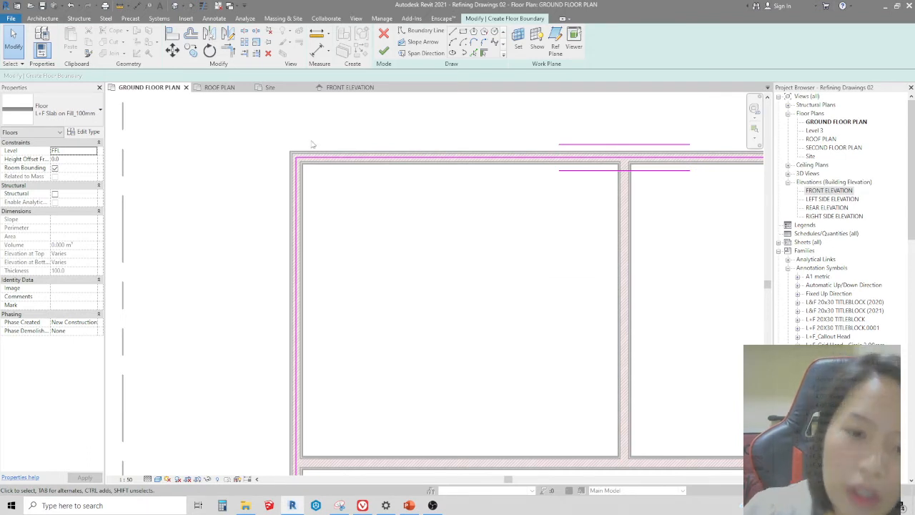
Align the left floor boundary line to the outer face of the left exterior wall's hatched core.
scroll(308, 157, "up", 2)
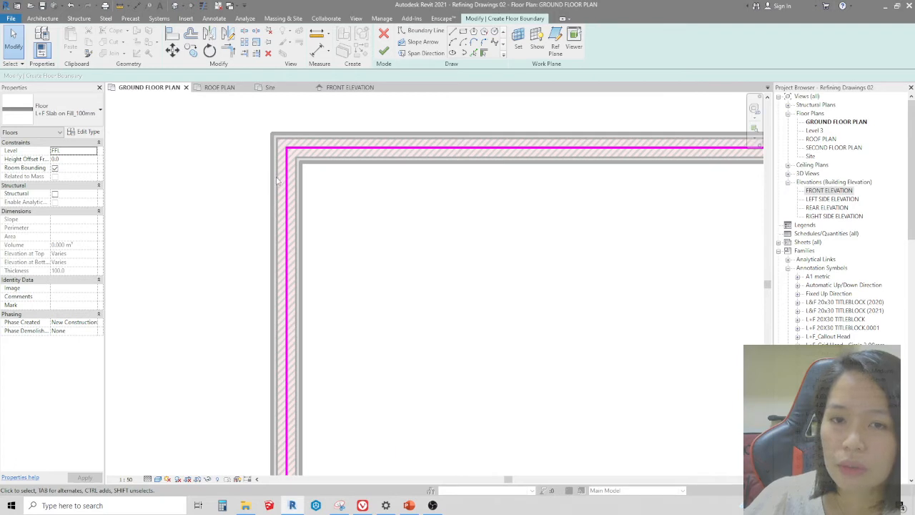
scroll(275, 160, "up", 3)
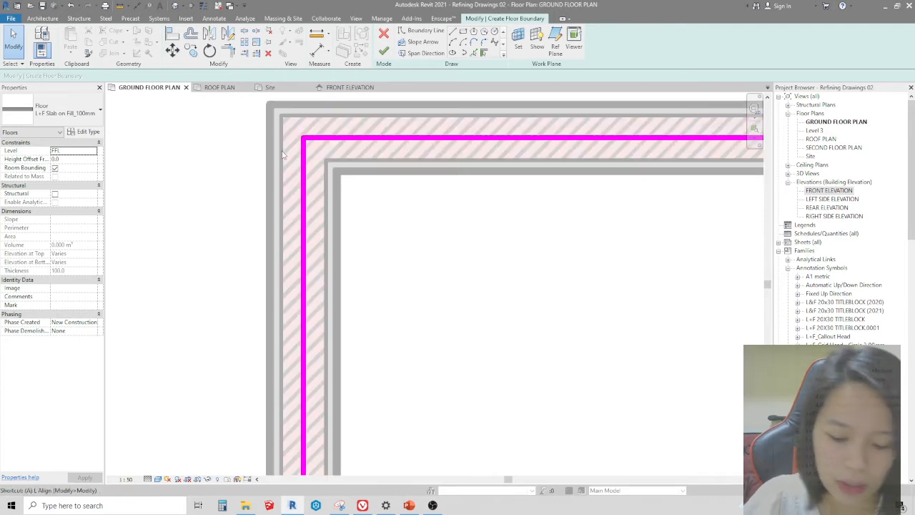
key("a")
key("l")
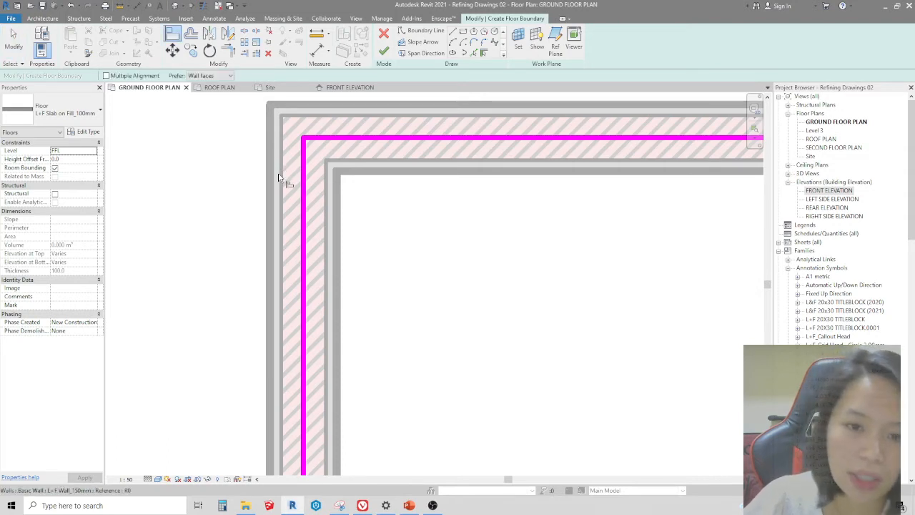
scroll(282, 179, "up", 2)
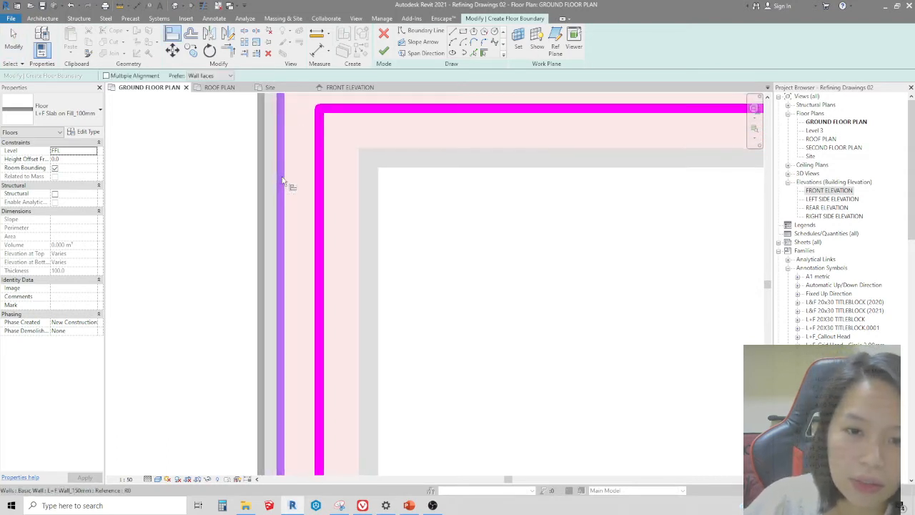
left_click(281, 183)
left_click(321, 191)
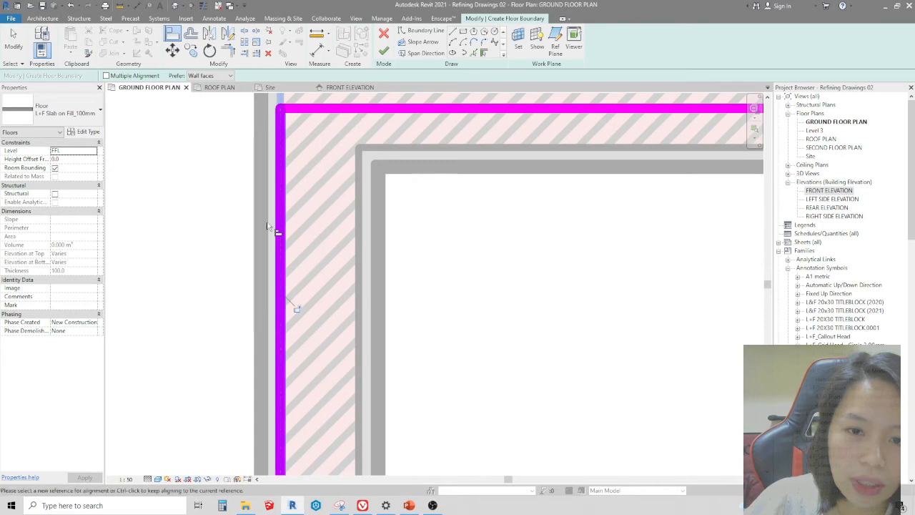
Align the upper floor boundary line to the outer core face of the upper exterior wall.
scroll(307, 198, "down", 3)
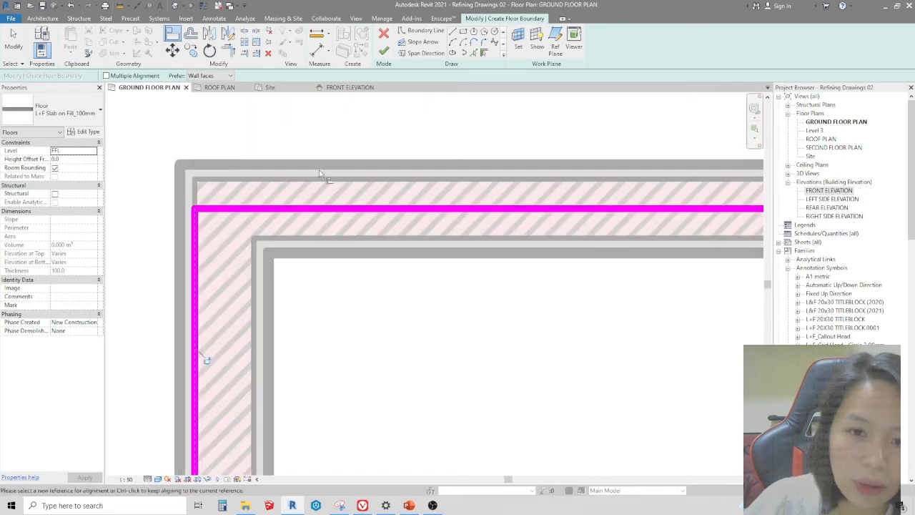
scroll(321, 183, "up", 2)
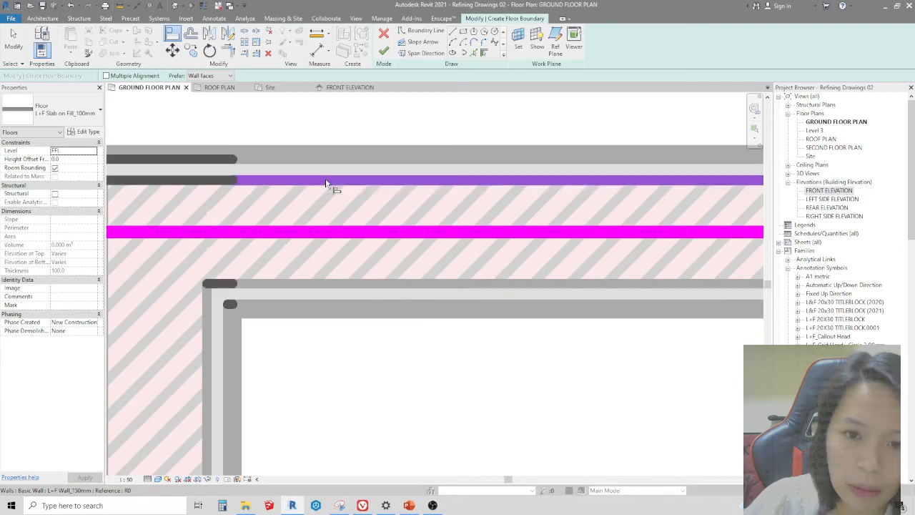
left_click(326, 184)
left_click(334, 231)
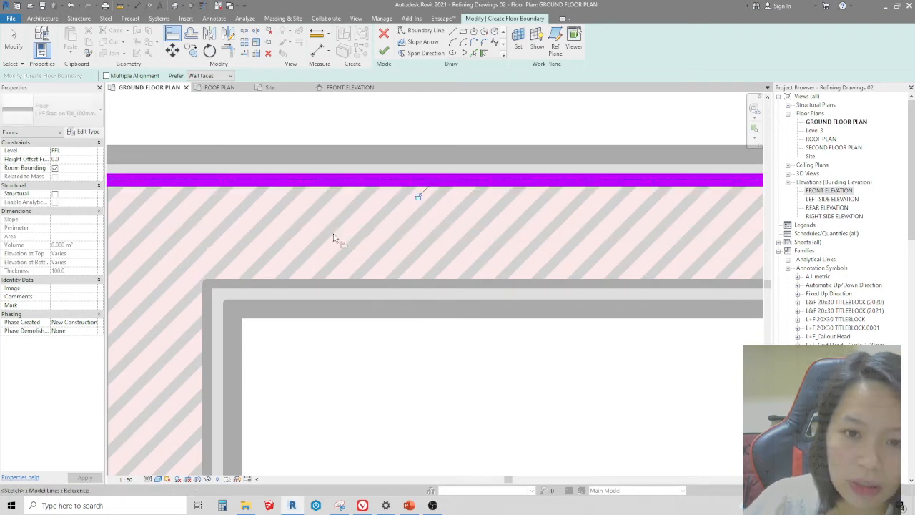
Align the right floor boundary line to the outer core face of the right exterior wall.
scroll(287, 170, "down", 2)
scroll(287, 170, "down", 5)
scroll(665, 210, "up", 1)
scroll(665, 211, "down", 1)
middle_click_drag(665, 210, 322, 203)
scroll(351, 176, "up", 5)
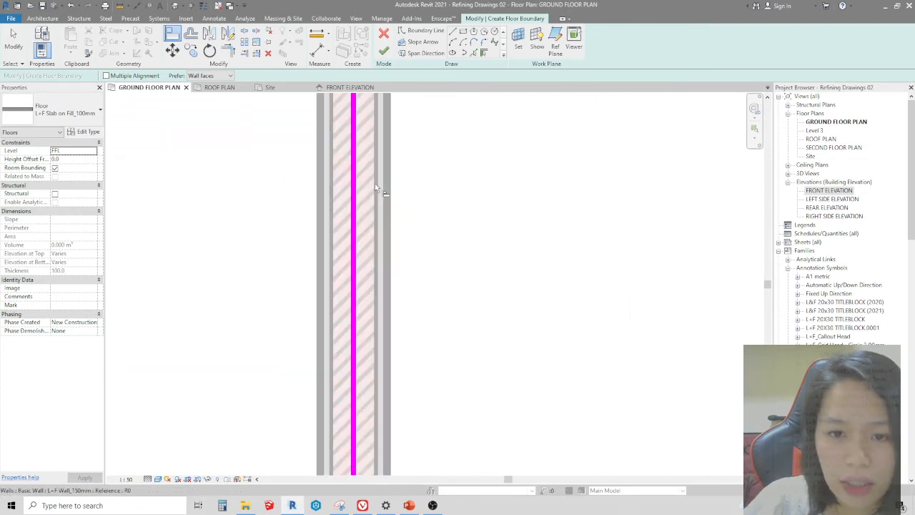
scroll(376, 191, "up", 1)
left_click(375, 206)
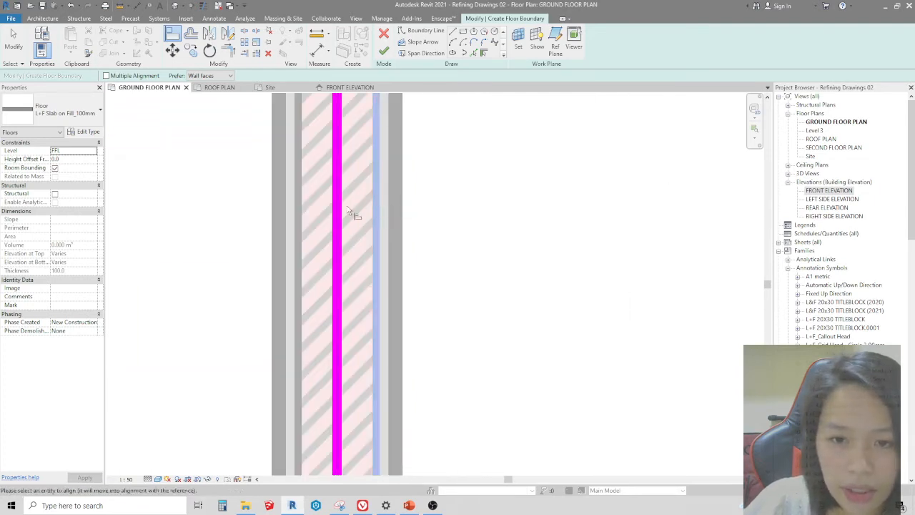
left_click(339, 215)
Align the lower floor boundary line to the outer core face of the lower exterior wall.
scroll(436, 184, "down", 5)
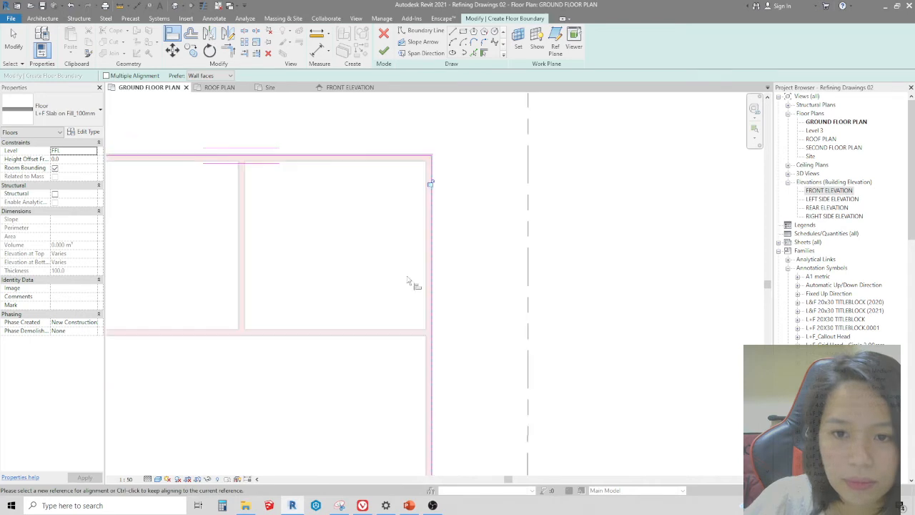
scroll(408, 222, "up", 8)
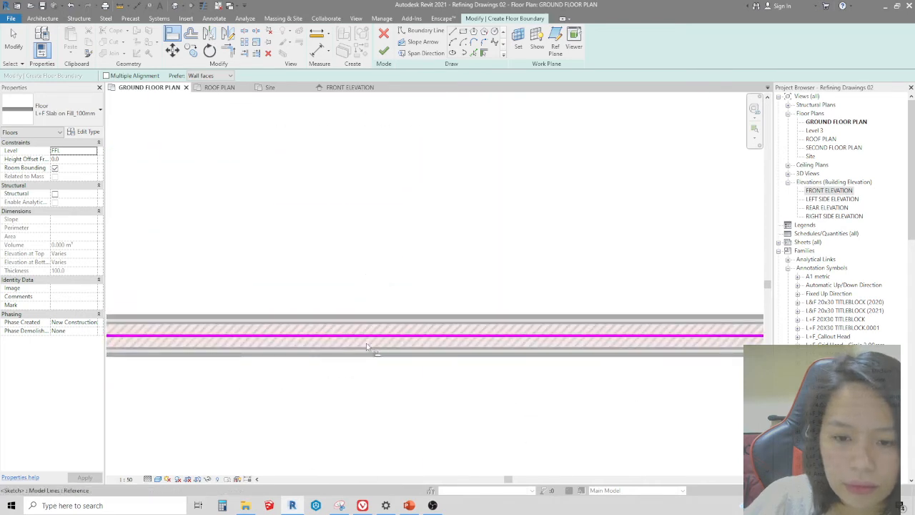
scroll(364, 356, "up", 1)
left_click(371, 348)
left_click(369, 320)
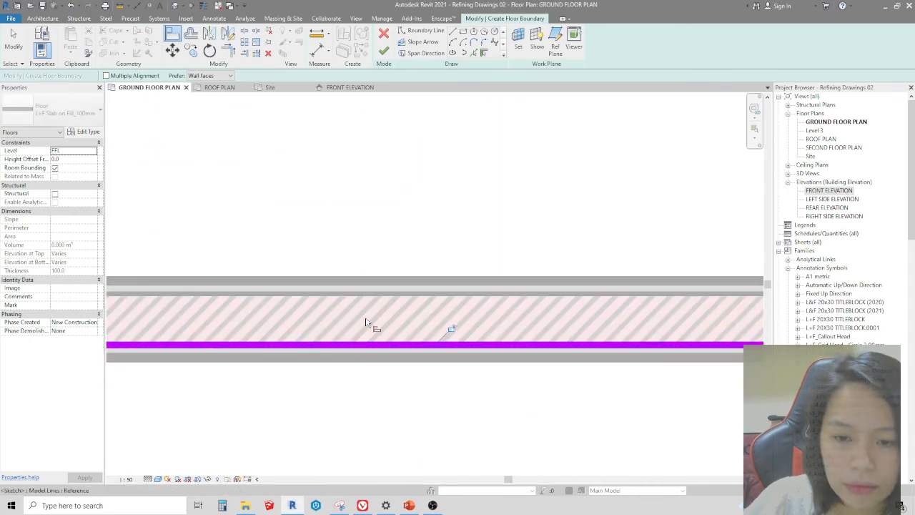
Finish the floor boundary sketch to create the ground floor slab, and deselect it.
scroll(405, 306, "down", 3)
scroll(405, 318, "down", 3)
scroll(241, 205, "up", 2)
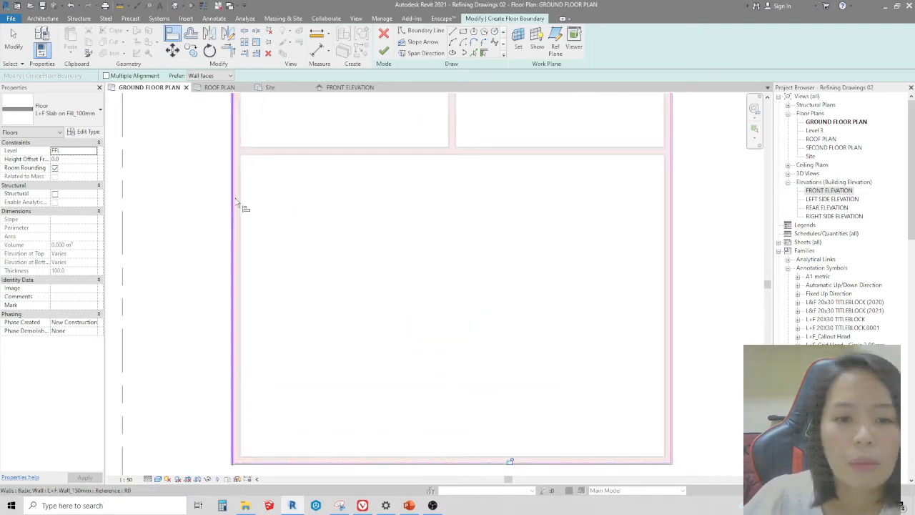
left_click(383, 52)
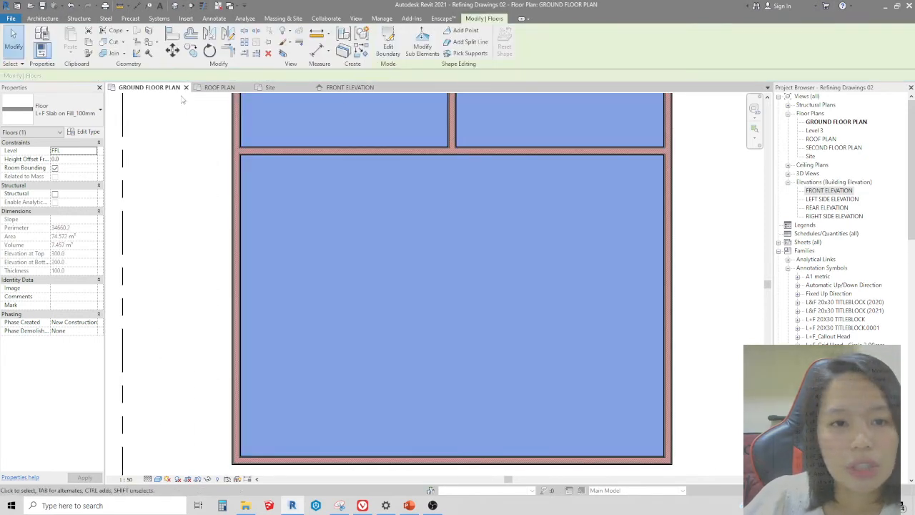
scroll(299, 276, "down", 3)
left_click(288, 116)
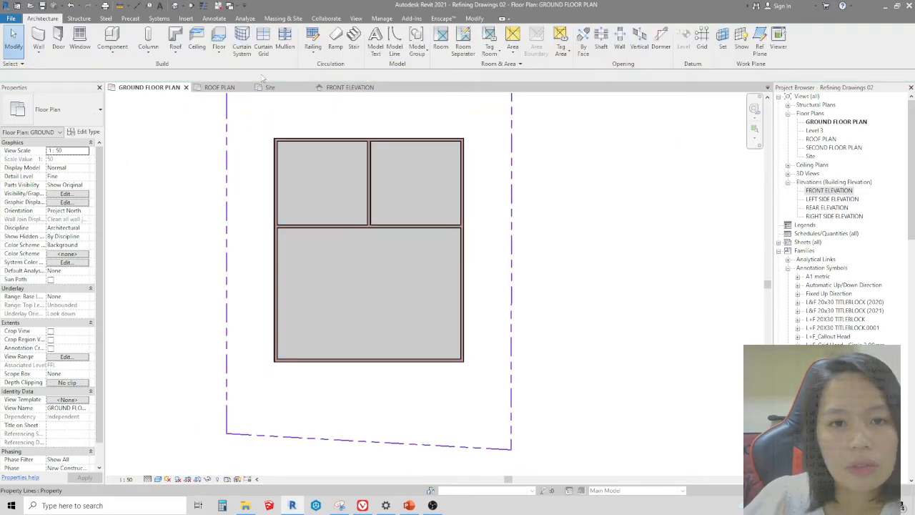
Place a vertical building section through the left side of the house, from above to below the building, and open its view.
left_click(191, 5)
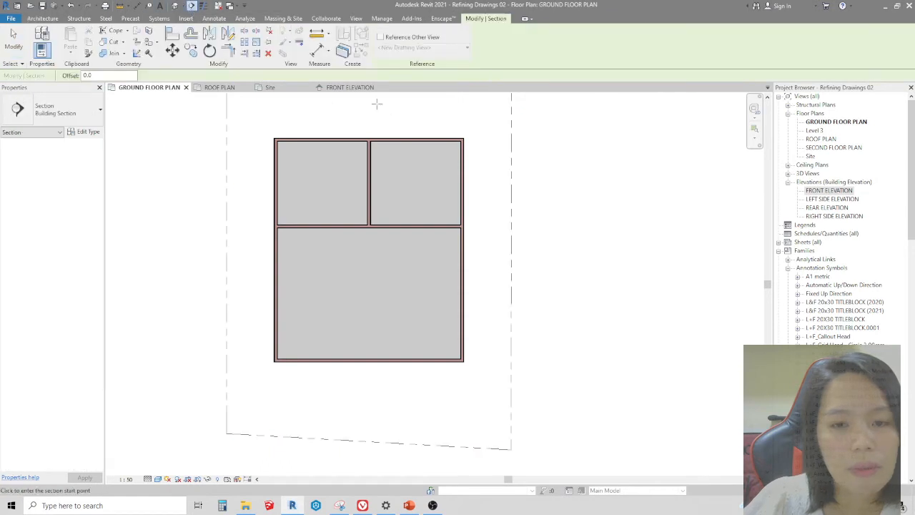
left_click(301, 111)
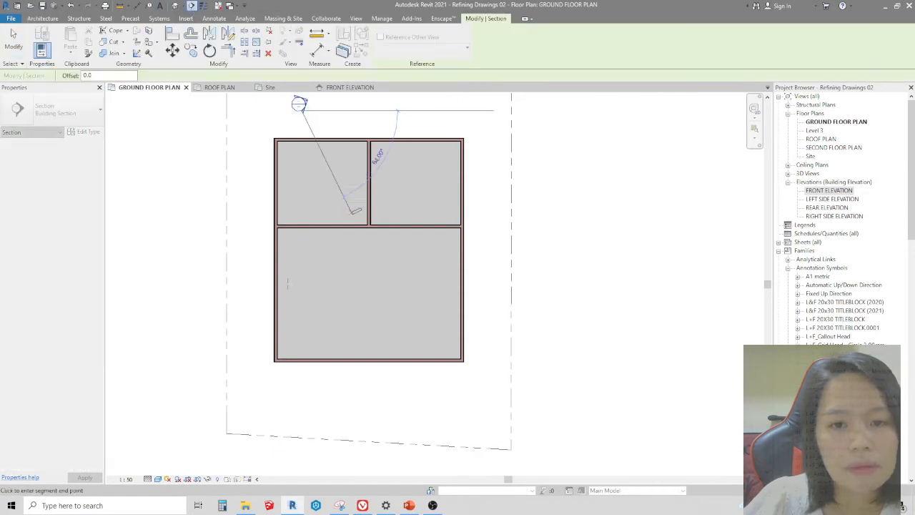
left_click(302, 394)
key("Escape")
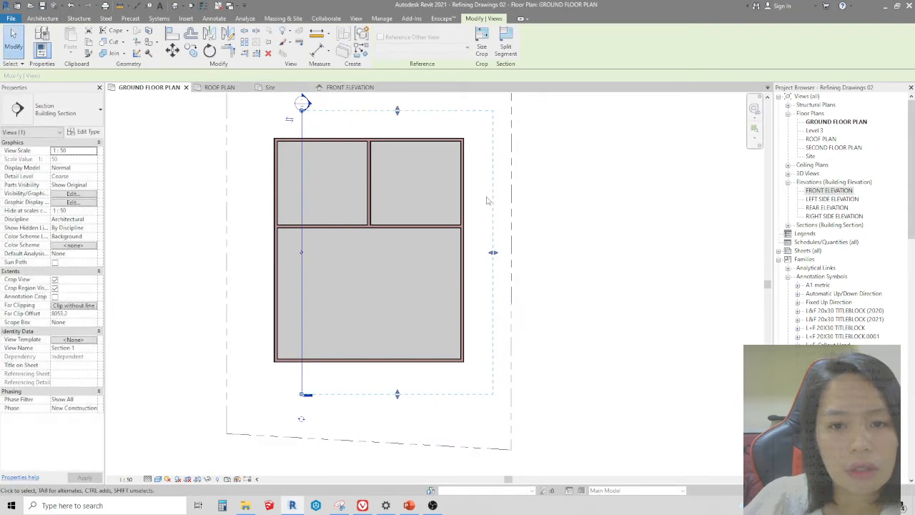
double_click(302, 103)
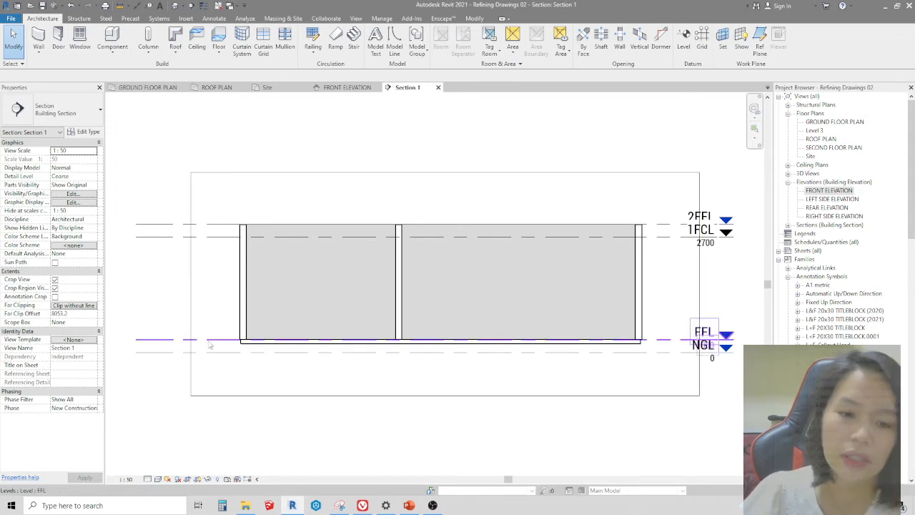
Set the section view's detail level to Fine to show the wall and slab materials at their junction.
scroll(254, 355, "up", 3)
scroll(265, 361, "up", 4)
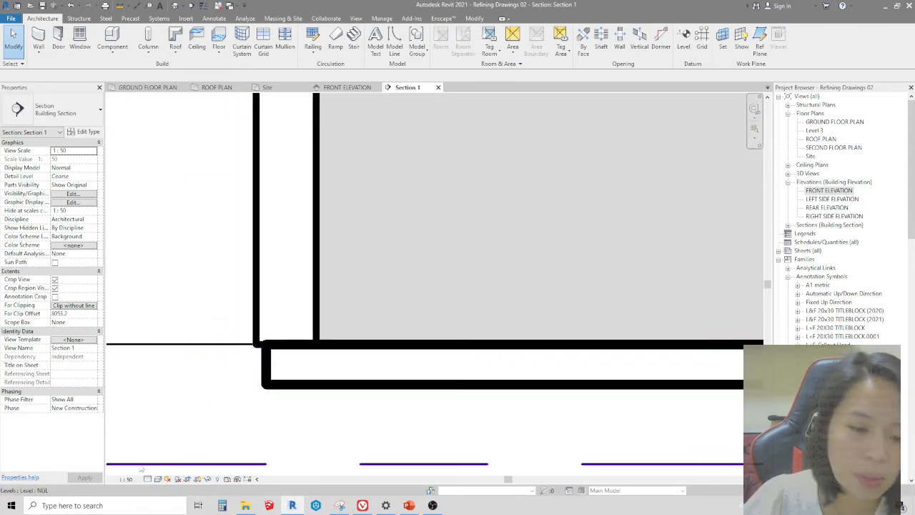
scroll(251, 359, "down", 1)
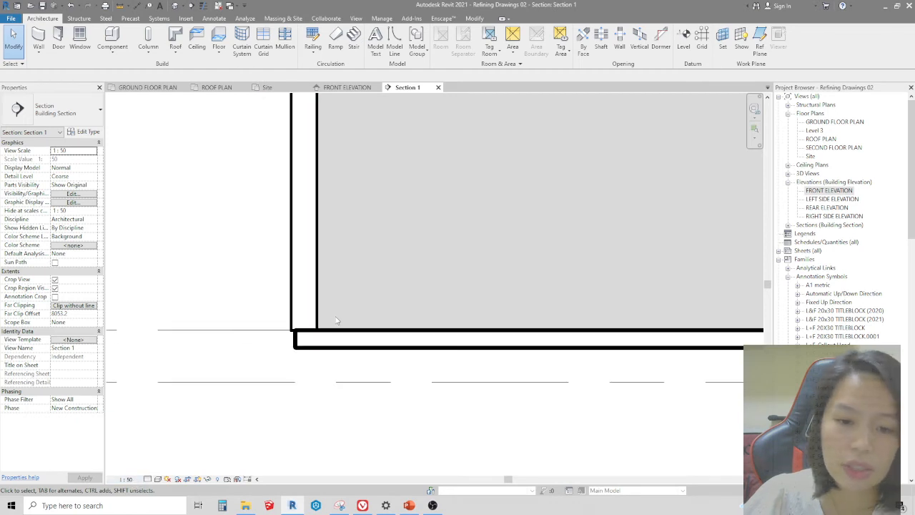
left_click(148, 478)
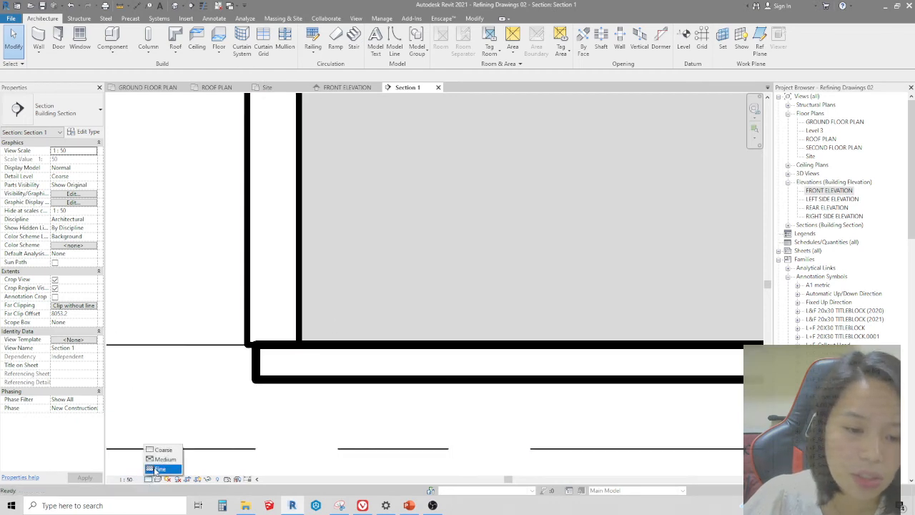
left_click(169, 469)
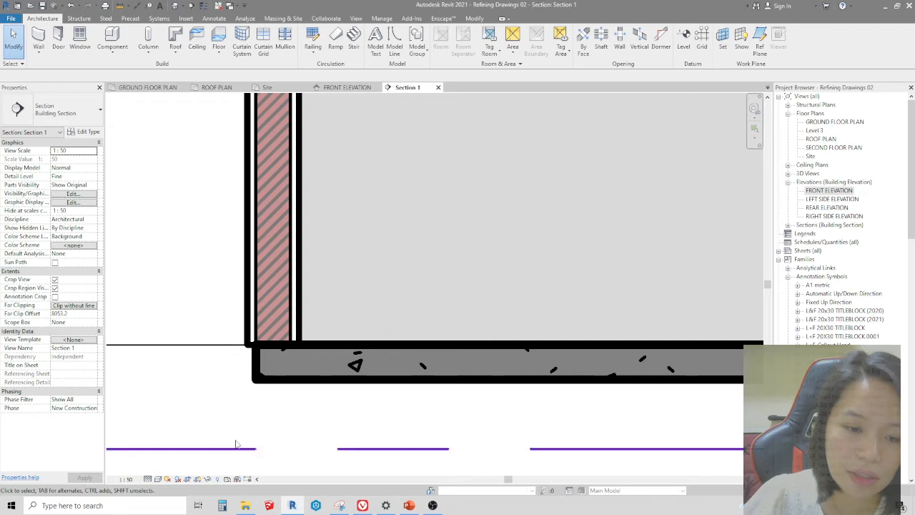
Open the view scale options of the section view.
scroll(261, 323, "down", 1)
scroll(151, 442, "up", 1)
left_click(125, 478)
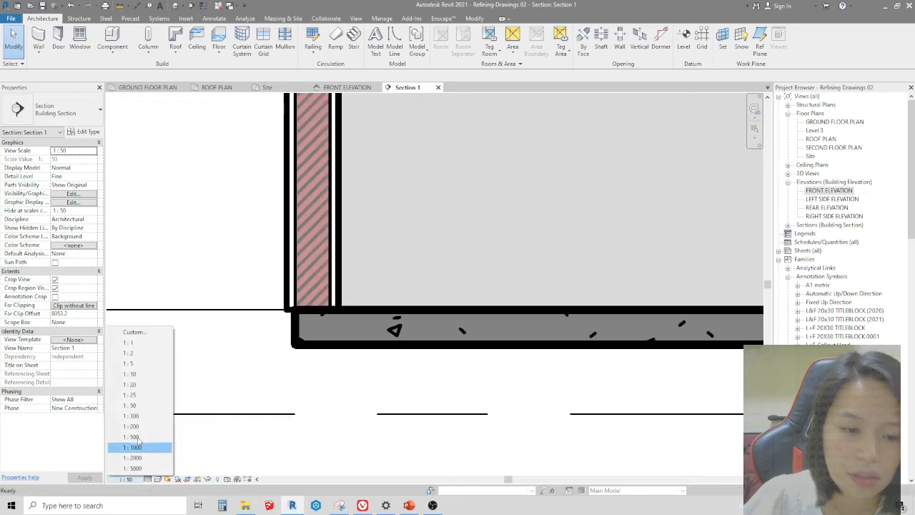
Set the scale of the Section 1 view to 1:25.
left_click(133, 394)
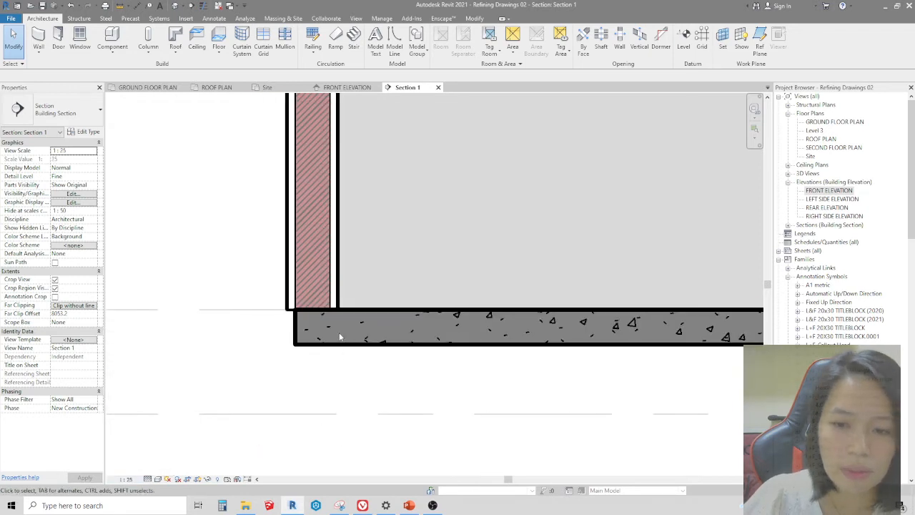
scroll(336, 333, "up", 2)
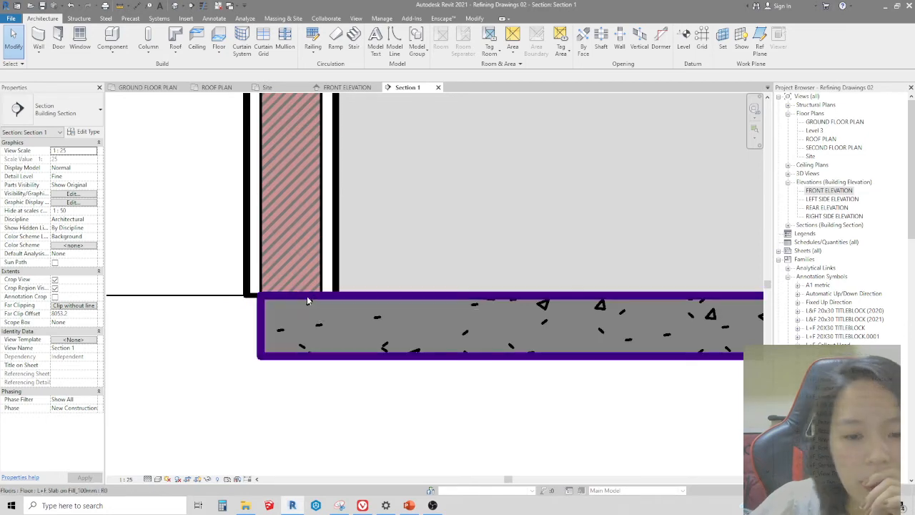
Examine how the exterior wall's base and the floor slab sit relative to the FFL and NGL levels.
left_click(307, 296)
left_click(324, 261)
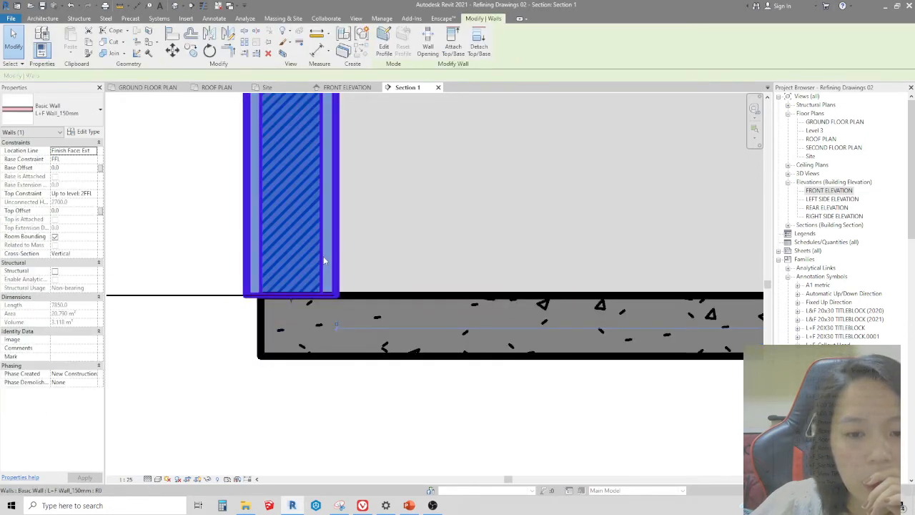
left_click(324, 391)
left_click(311, 361)
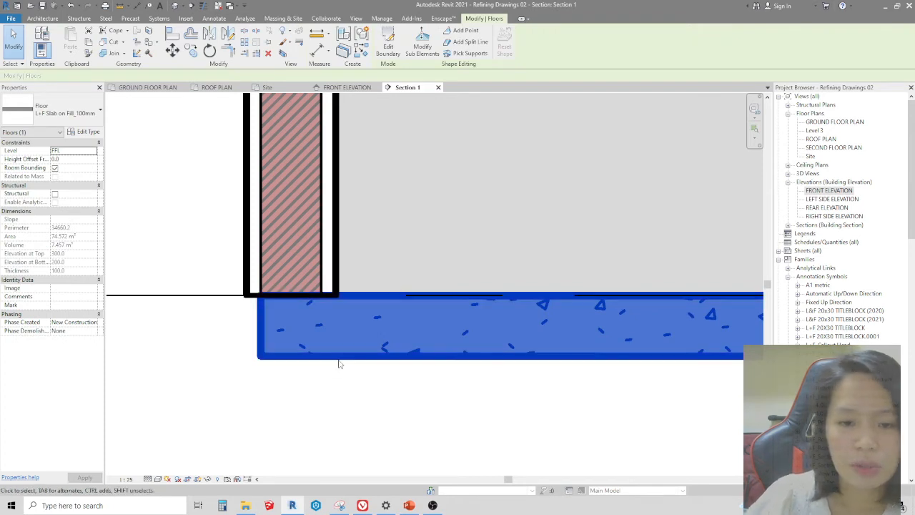
scroll(303, 308, "down", 2)
scroll(303, 309, "down", 4)
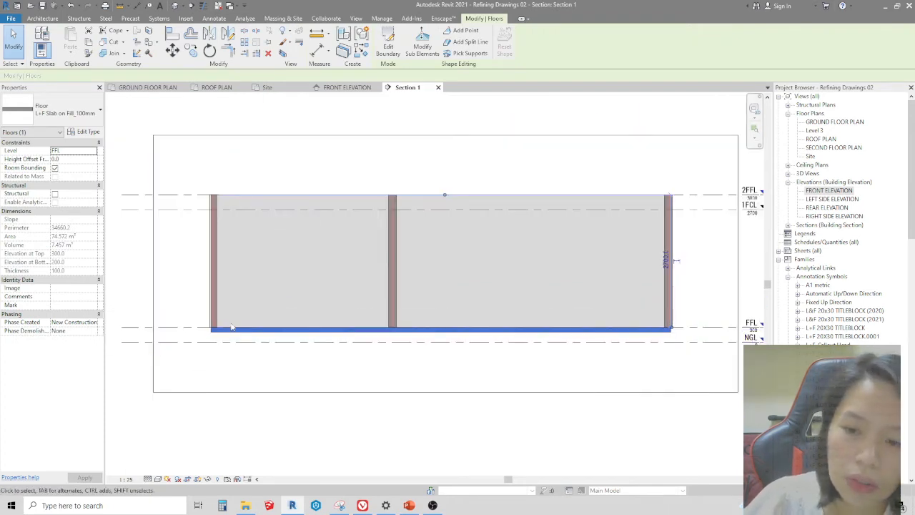
scroll(143, 329, "up", 1)
scroll(208, 348, "down", 2)
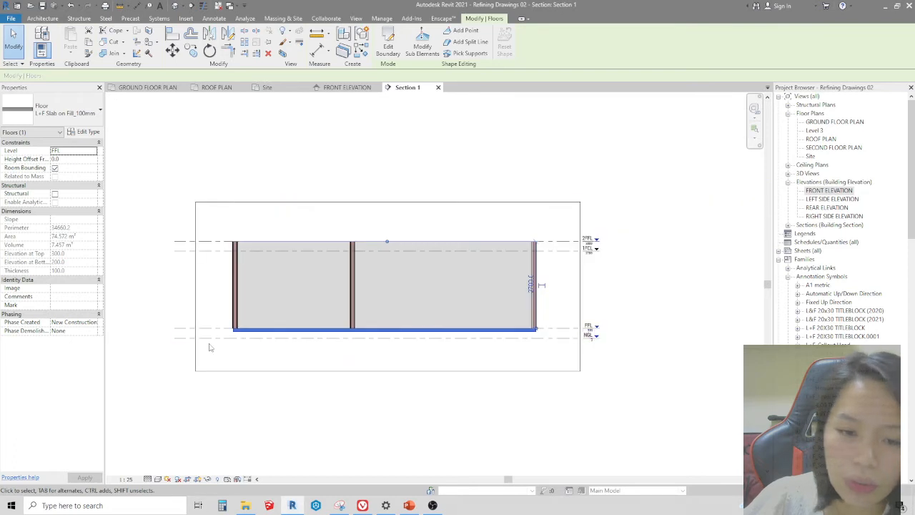
left_click(247, 336)
scroll(147, 342, "up", 2)
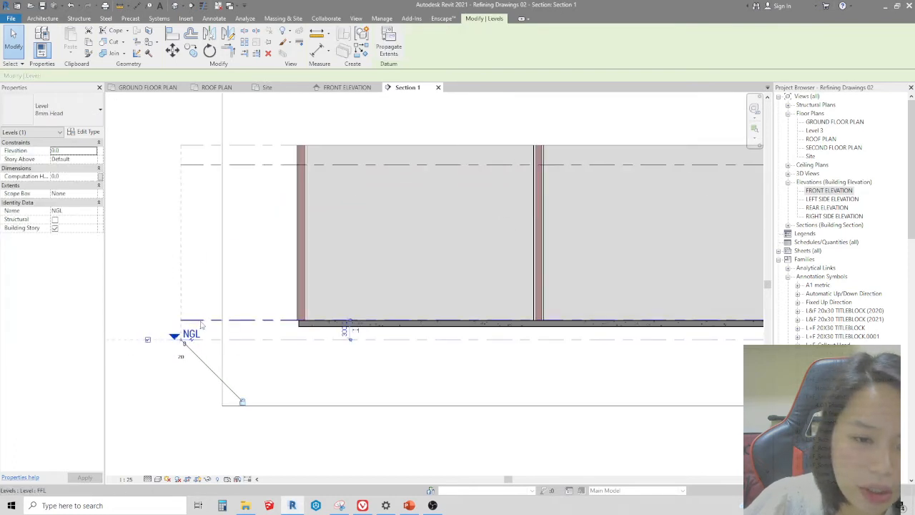
left_click(150, 320)
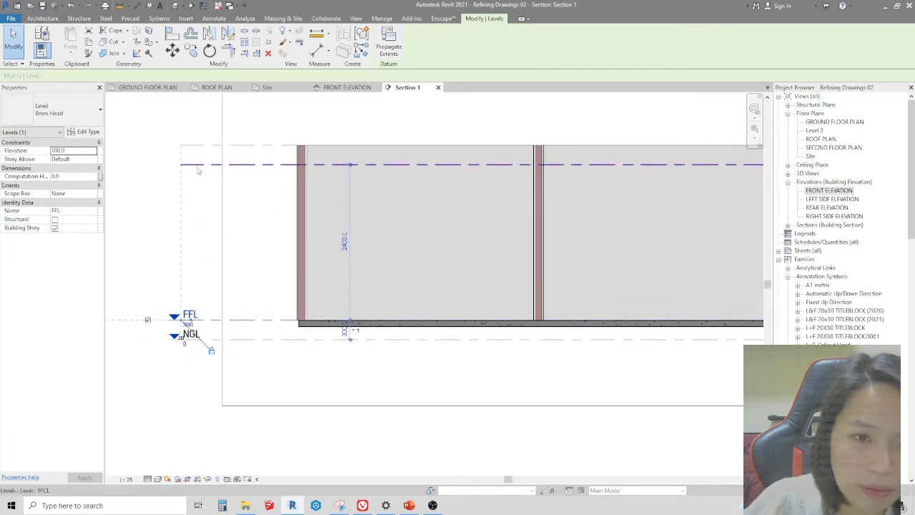
scroll(241, 365, "up", 2)
left_click(312, 339)
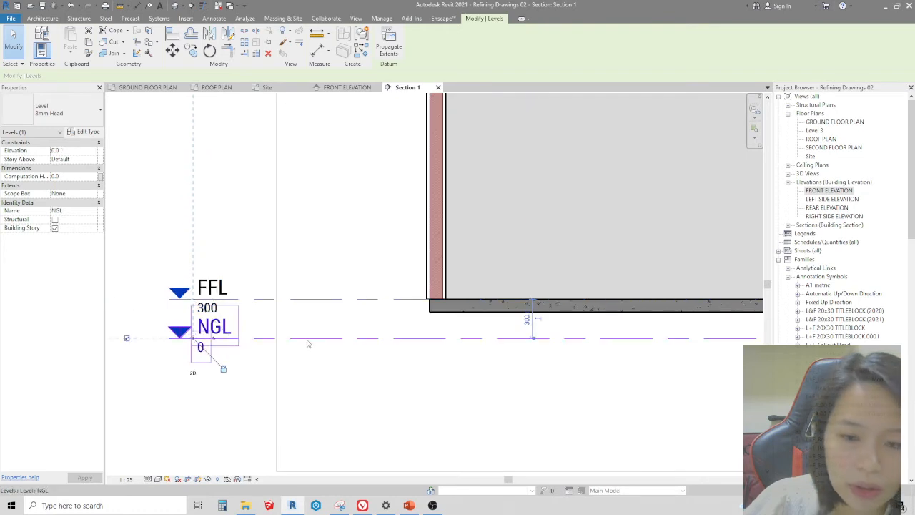
left_click(450, 308)
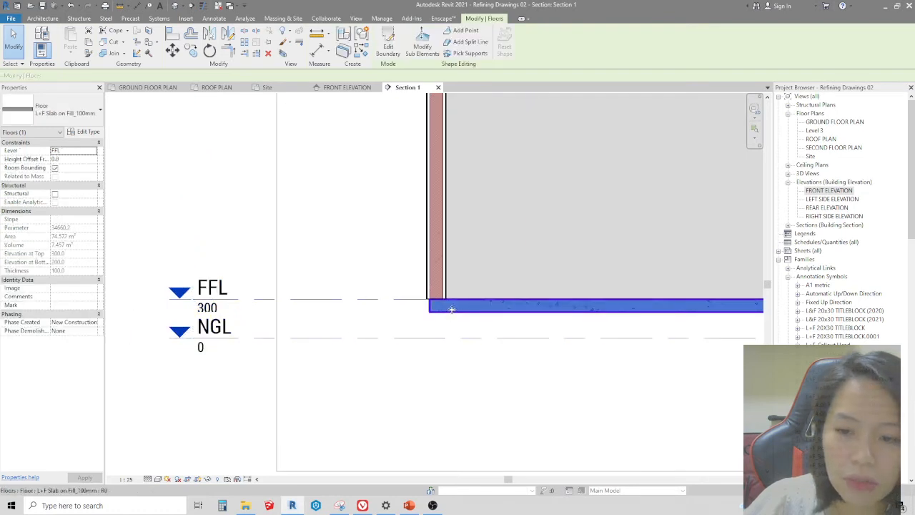
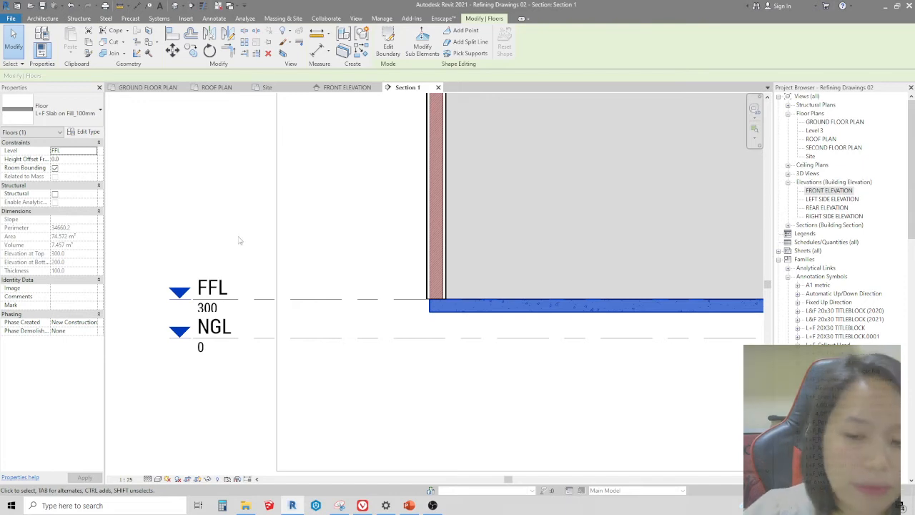
Select the floor slab and widen the properties display so its full parameter names can be read.
left_click(501, 329)
left_click(471, 309)
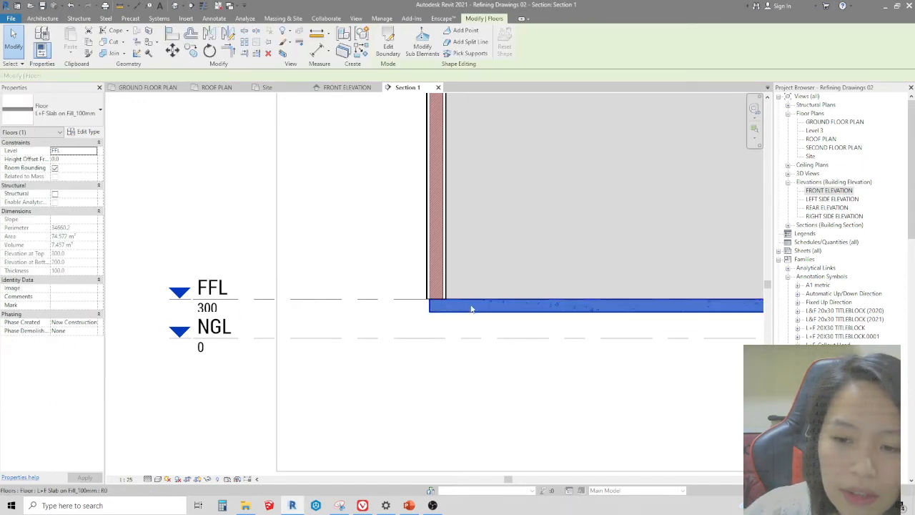
left_click(63, 160)
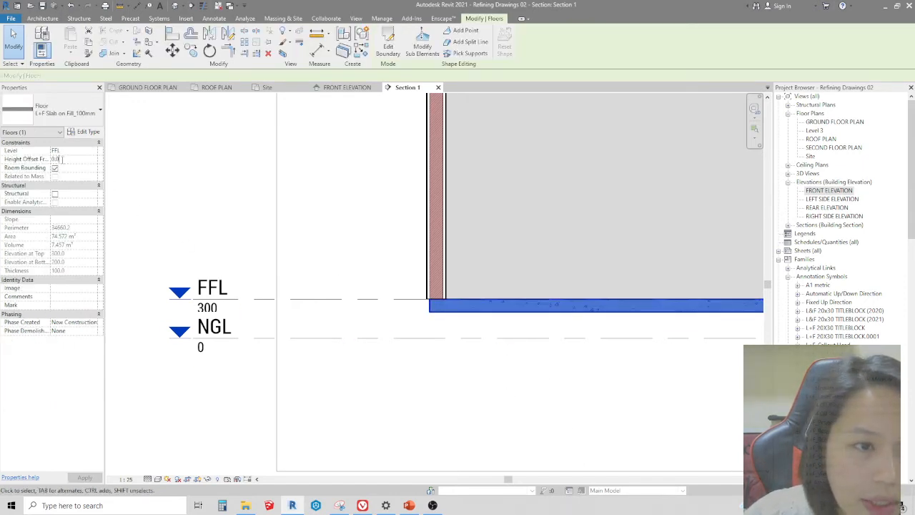
left_click_drag(51, 153, 72, 153)
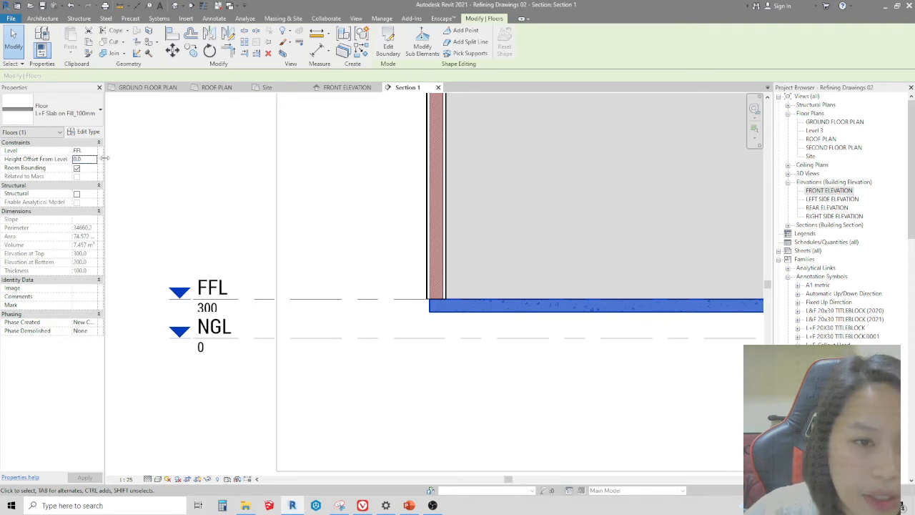
left_click_drag(105, 157, 143, 163)
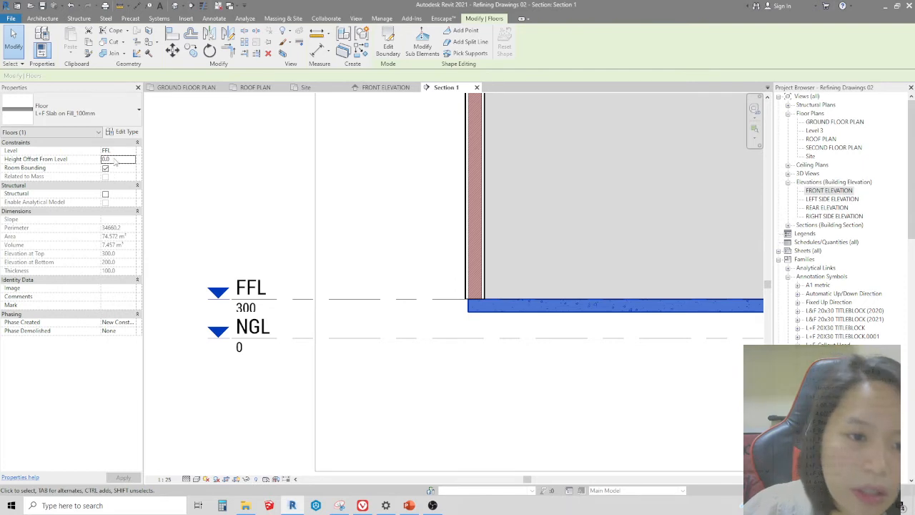
Set the floor slab's Height Offset From Level to -50.
left_click(113, 160)
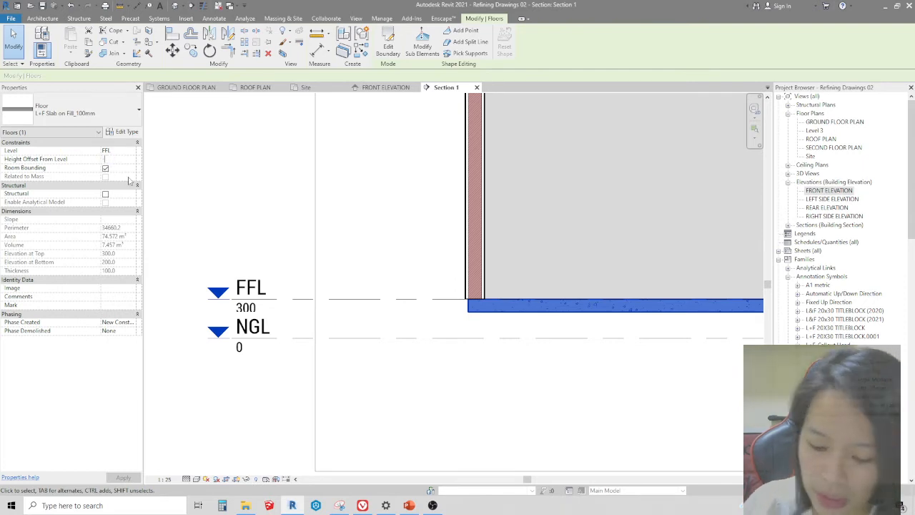
type("50")
key("Return")
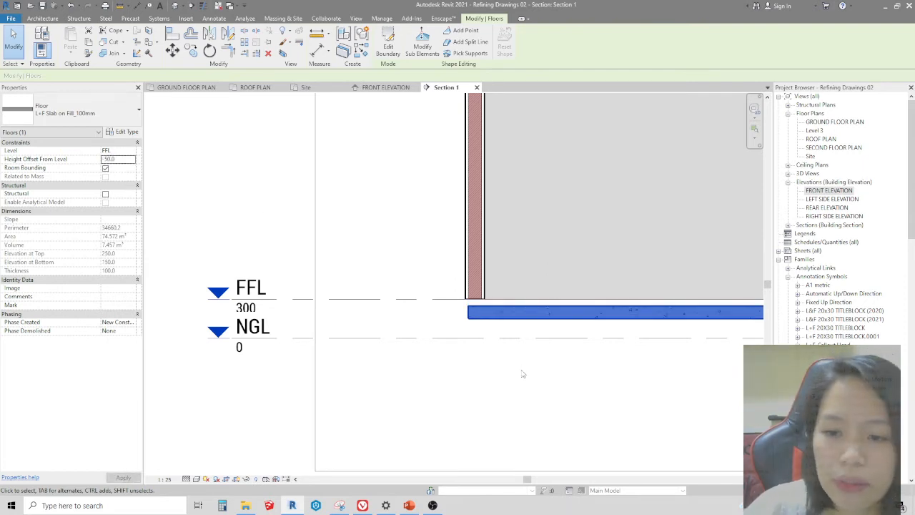
Extend the exterior wall's base down to the slab's underside, giving it a base offset of -150.
scroll(519, 304, "up", 3)
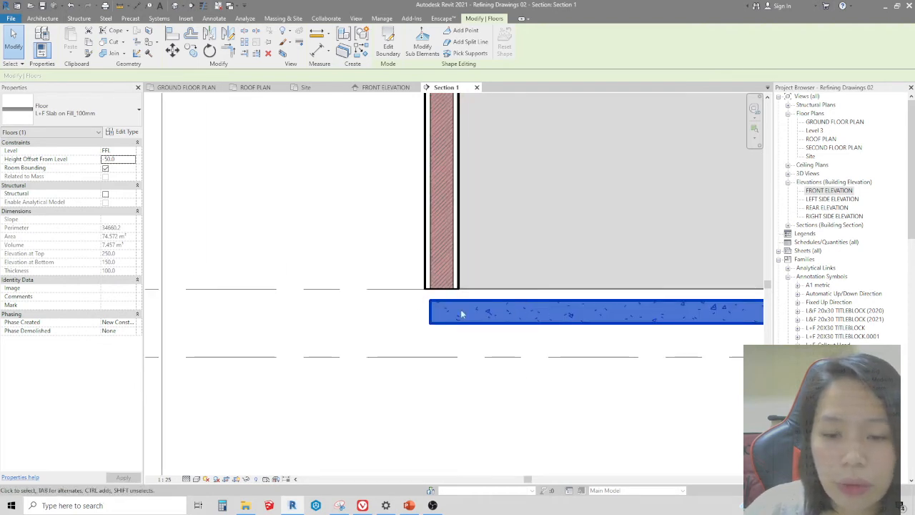
scroll(461, 313, "up", 2)
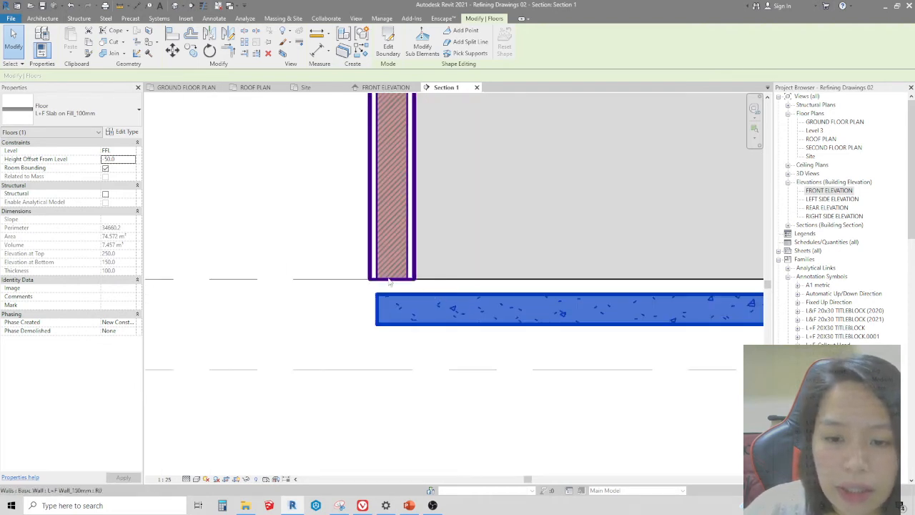
left_click(391, 278)
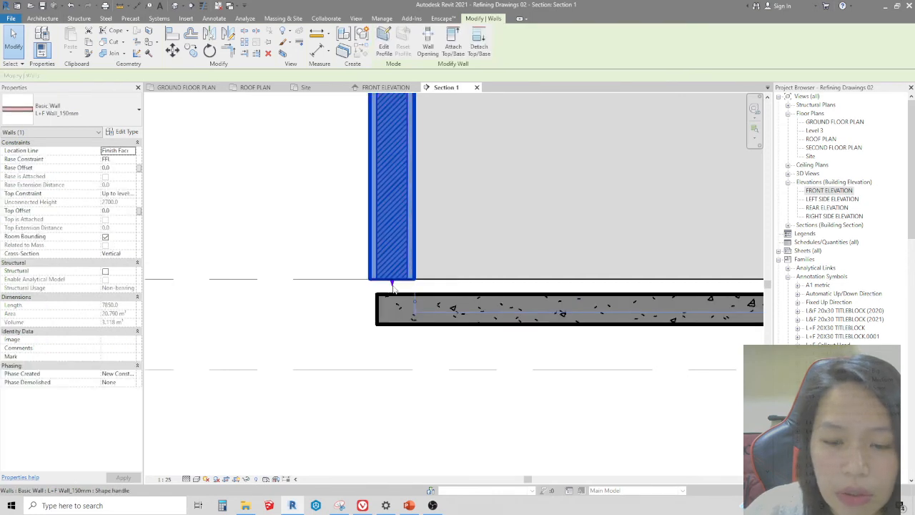
scroll(392, 287, "up", 2)
left_click_drag(392, 286, 394, 375)
left_click(281, 328)
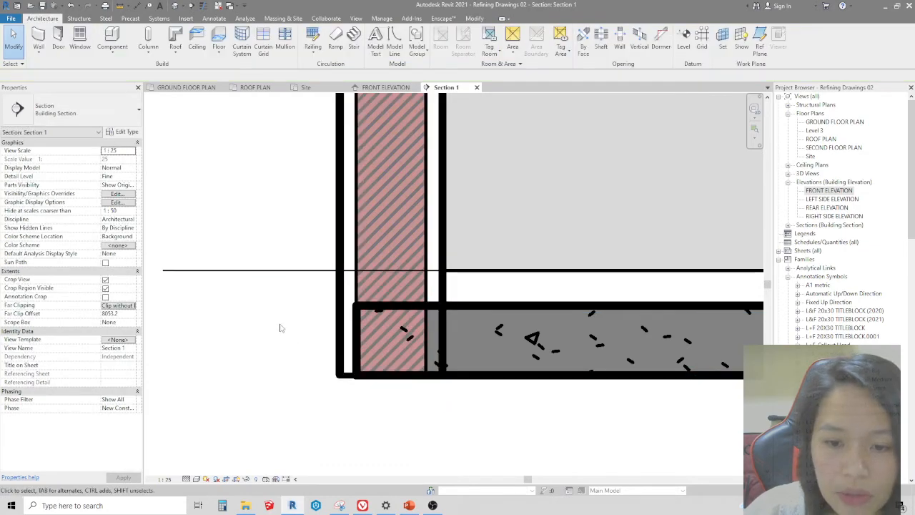
Extend the exterior wall's base down to the NGL level, giving it a base offset of -300.
scroll(280, 328, "down", 2)
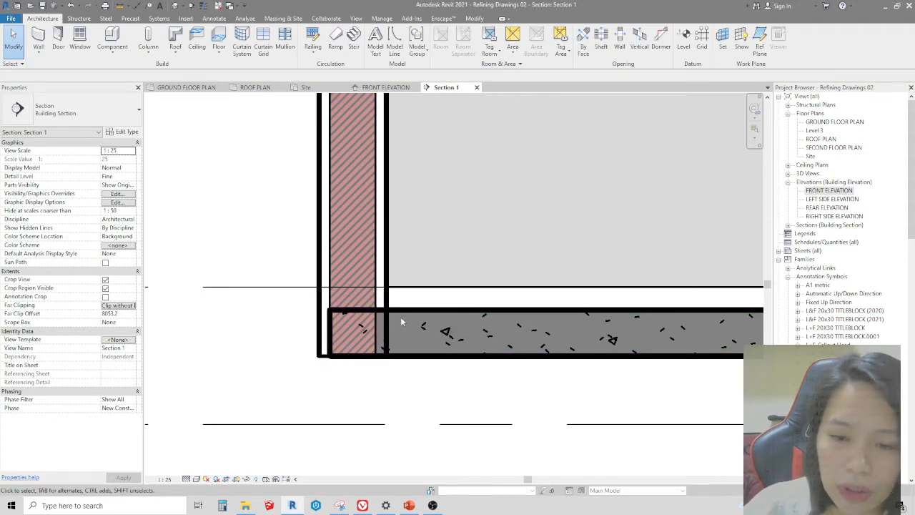
left_click(378, 333)
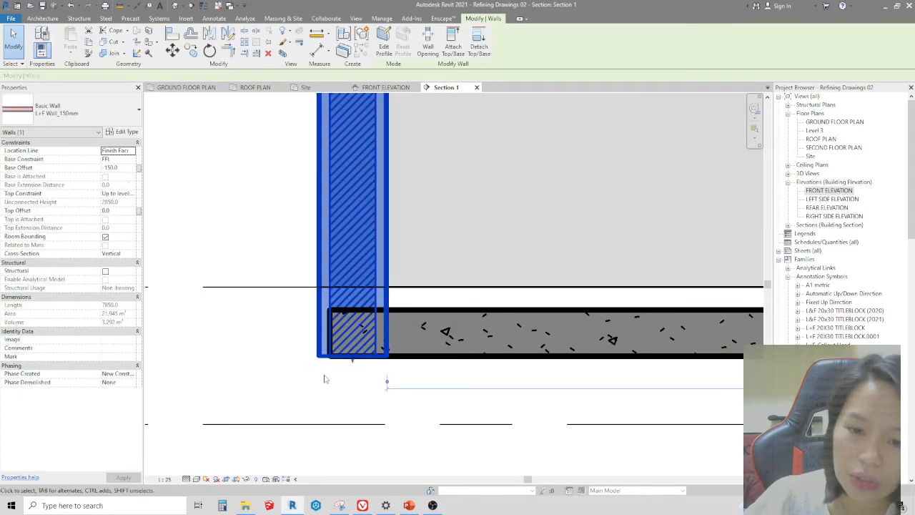
left_click_drag(351, 359, 350, 423)
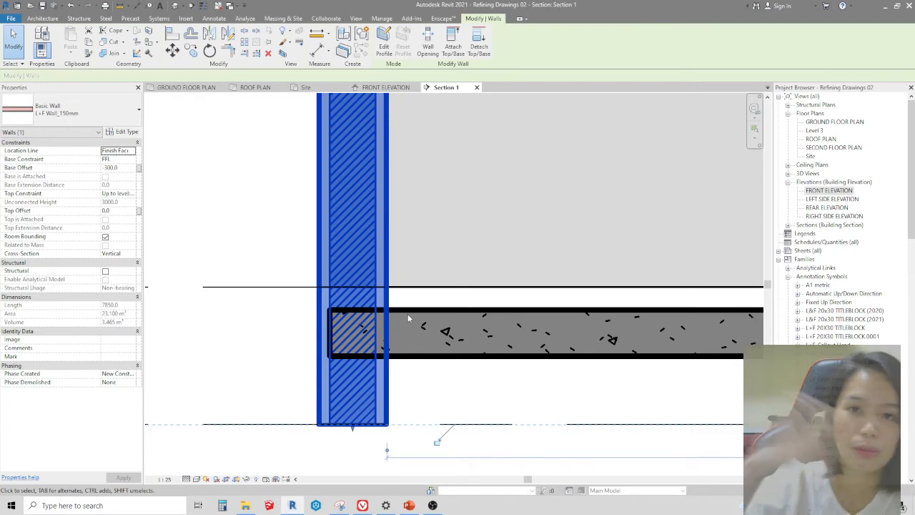
left_click(433, 367)
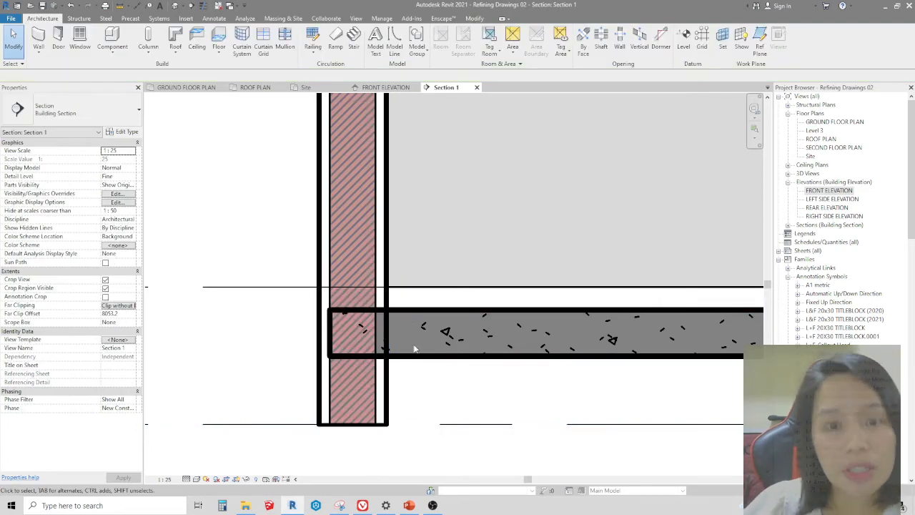
Join the geometry of the floor slab with the exterior wall.
left_click(372, 290)
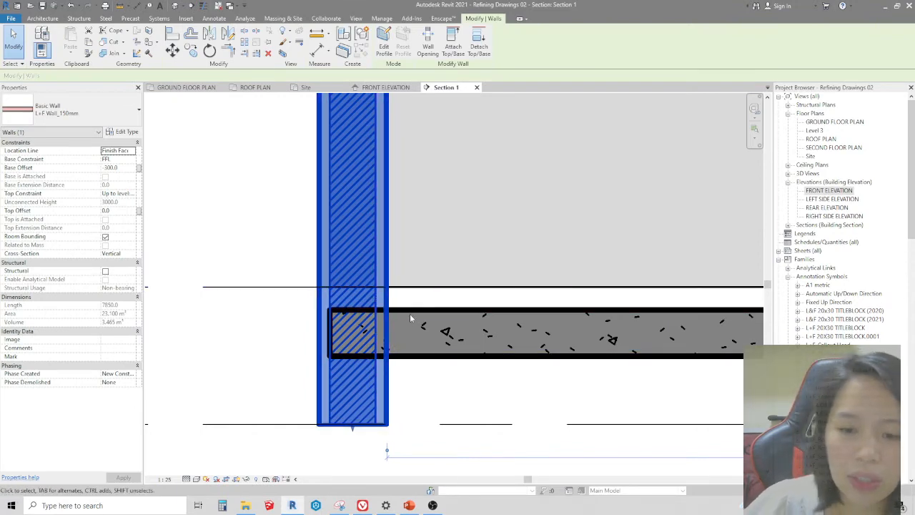
left_click(413, 398)
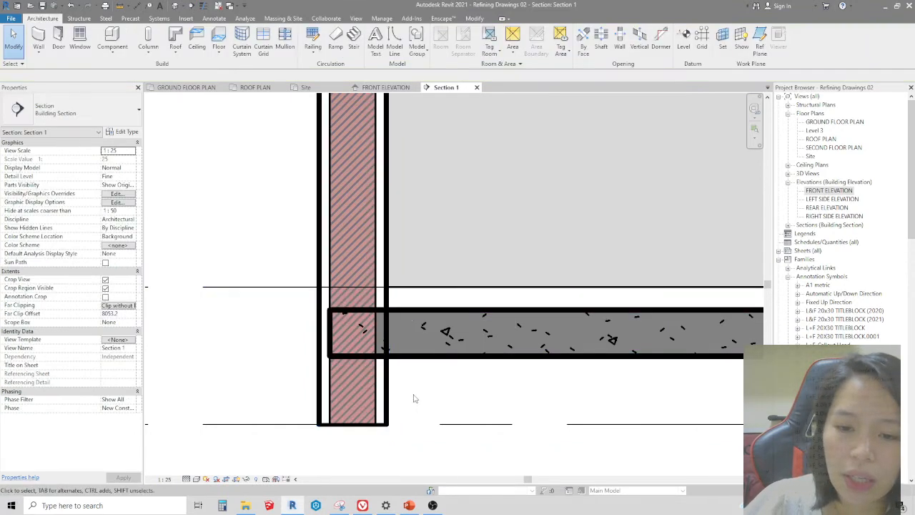
left_click(425, 319)
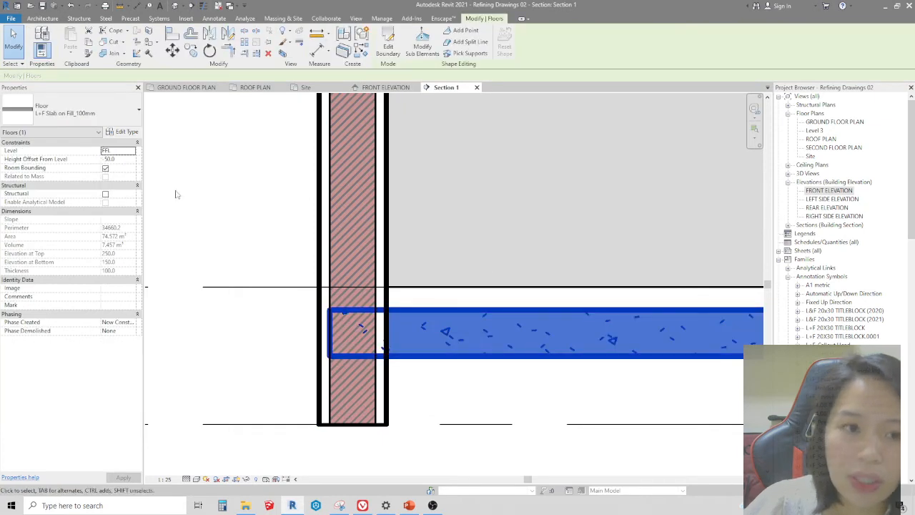
left_click(271, 200)
left_click(441, 355)
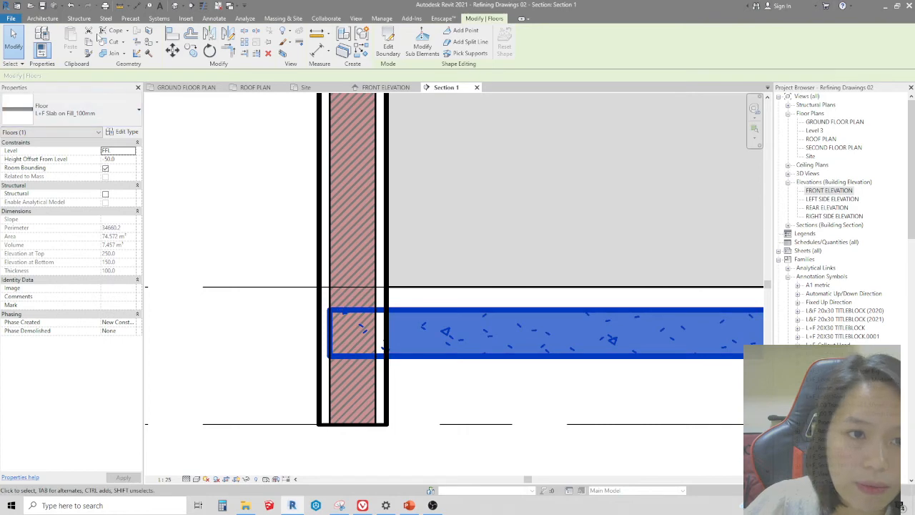
left_click(108, 56)
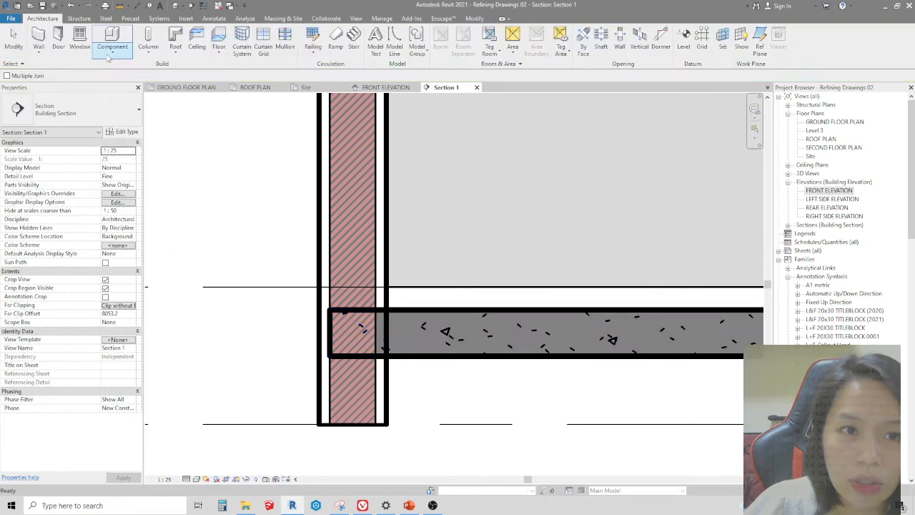
left_click(433, 362)
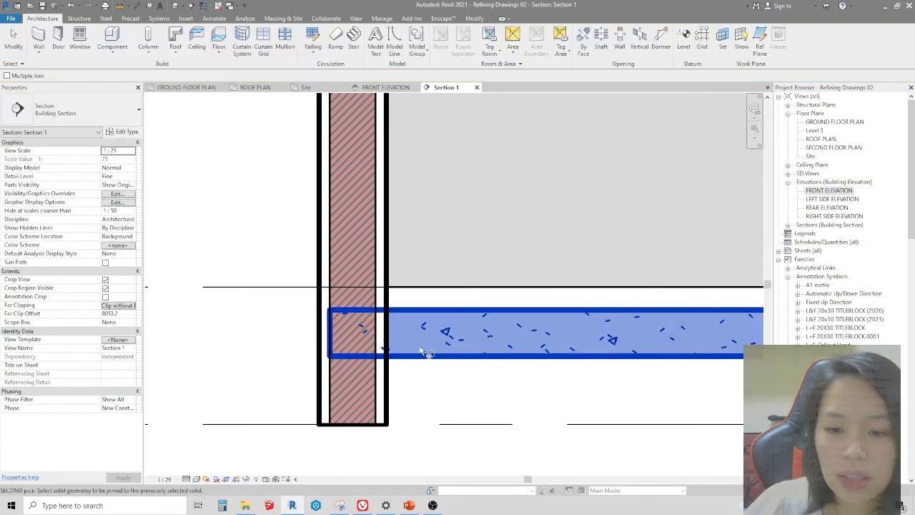
left_click(384, 266)
key("Escape")
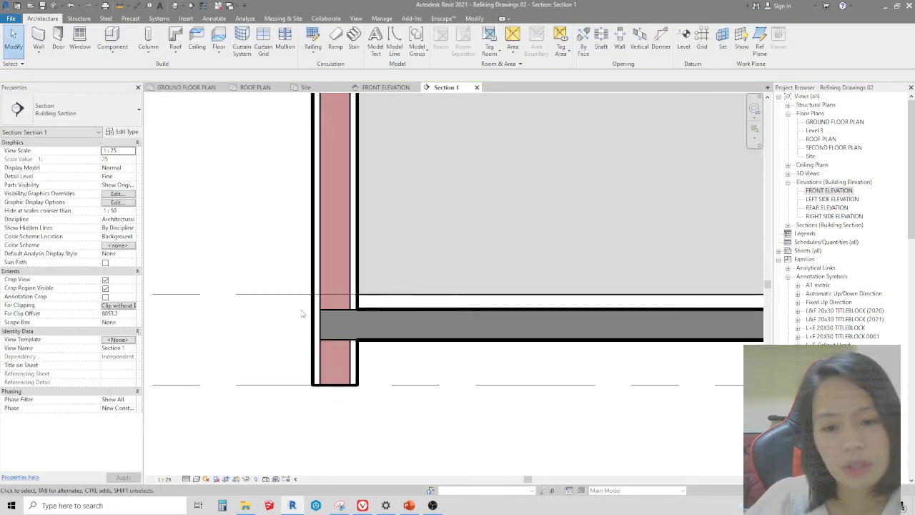
Raise the exterior wall's base from the NGL level back up to the underside of the floor slab.
scroll(382, 342, "up", 3)
scroll(382, 342, "down", 2)
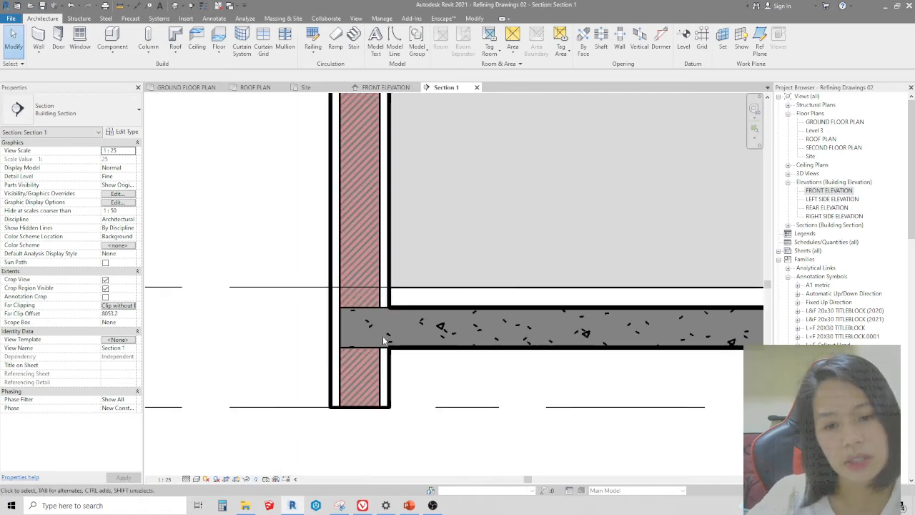
left_click(385, 382)
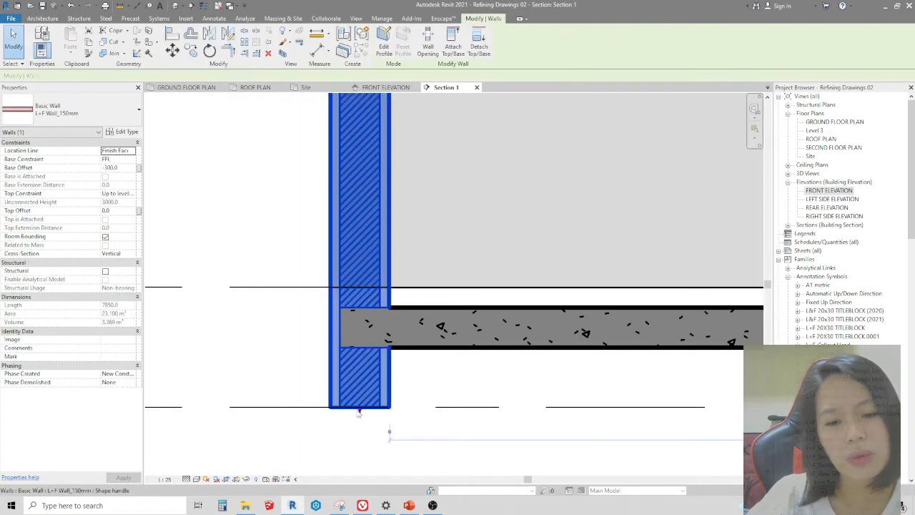
left_click_drag(359, 412, 355, 349)
left_click(379, 391)
scroll(317, 353, "down", 2)
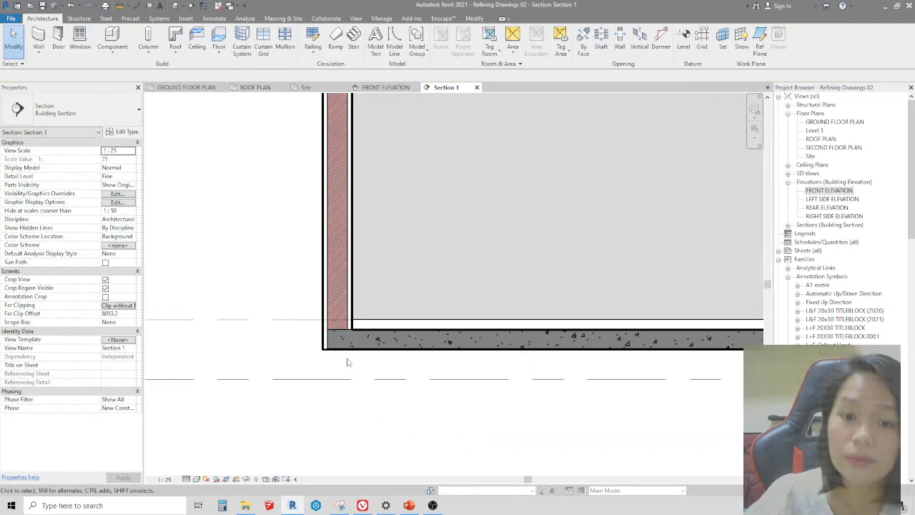
Set the building section's view scale to 1:10.
scroll(351, 361, "up", 5)
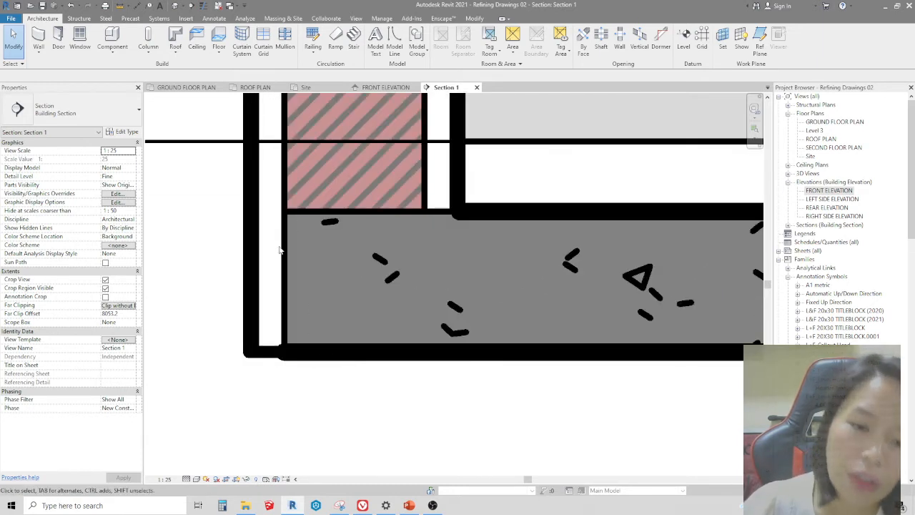
left_click(164, 479)
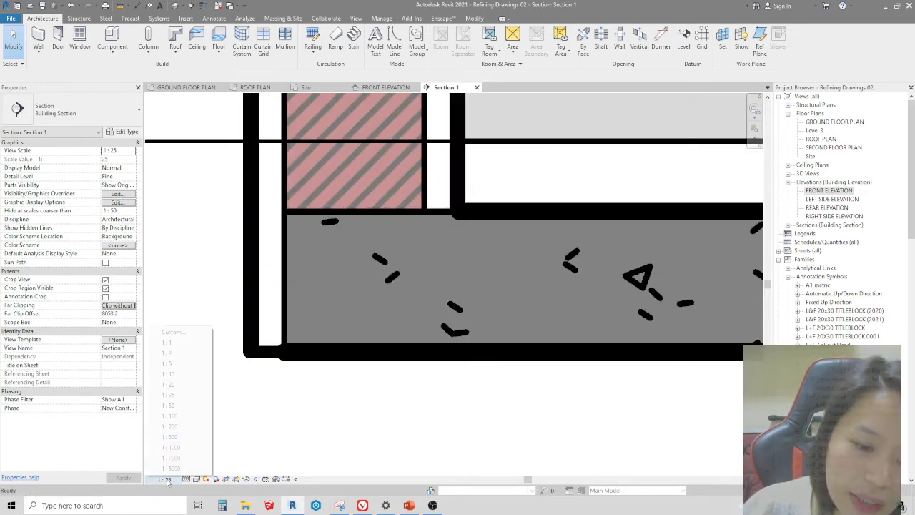
left_click(171, 374)
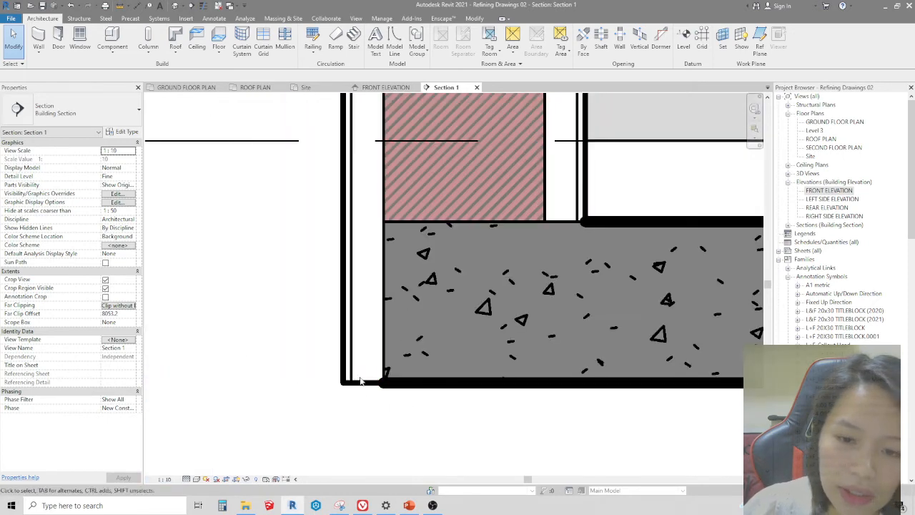
Examine the exterior wall's joint with the floor slab and the base of the interior wall in the section.
scroll(389, 384, "down", 10)
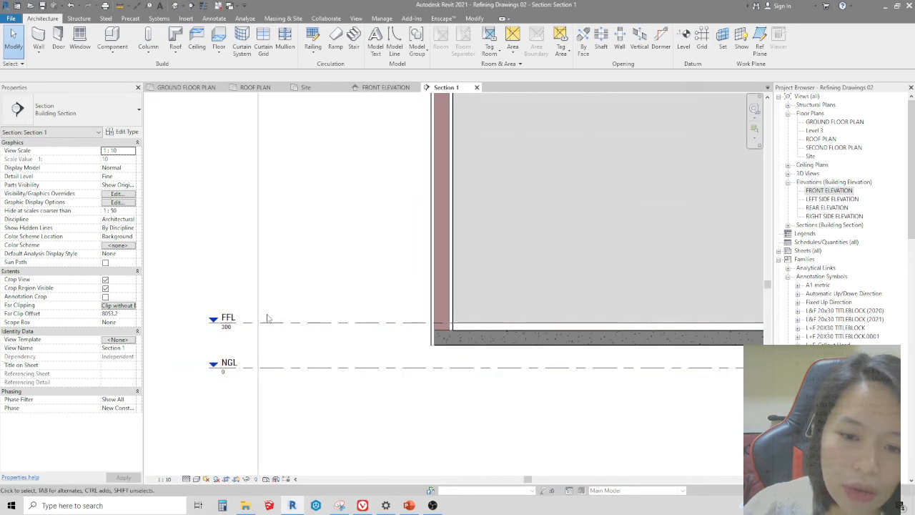
scroll(443, 349, "up", 5)
scroll(400, 329, "up", 2)
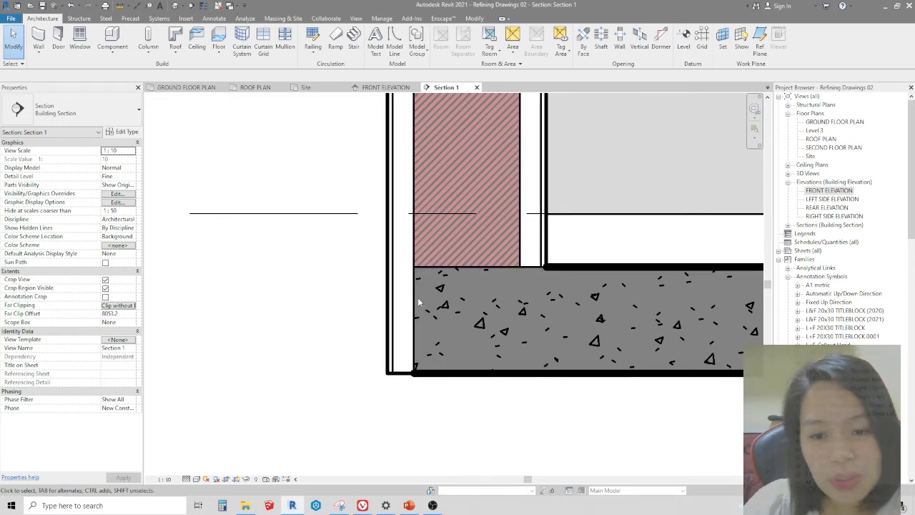
left_click(391, 291)
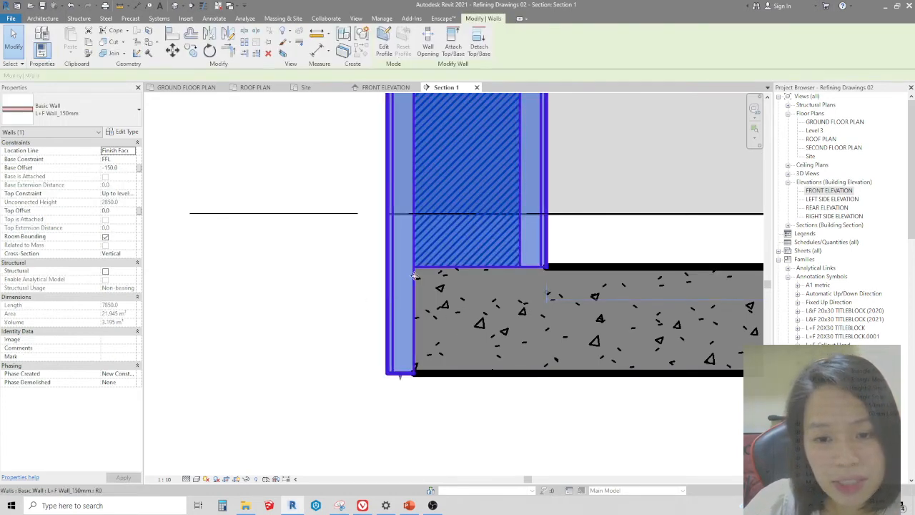
key("Escape")
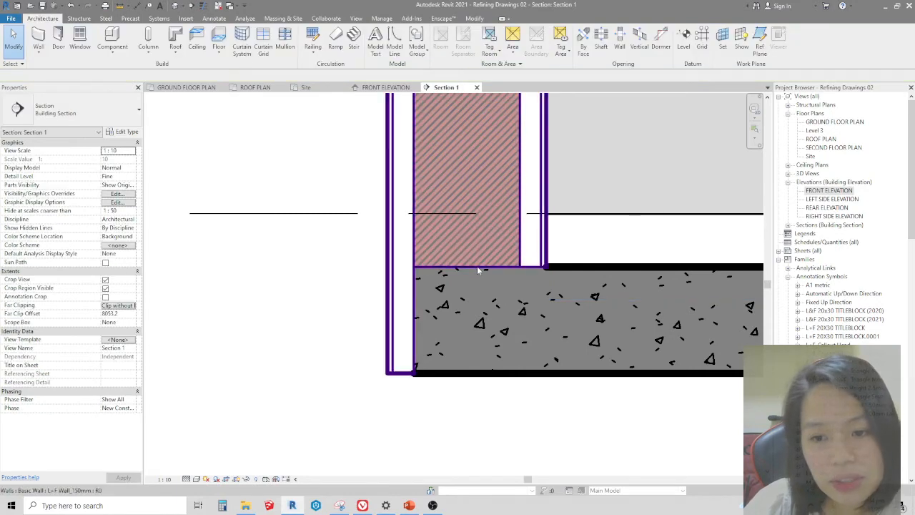
scroll(479, 270, "up", 3)
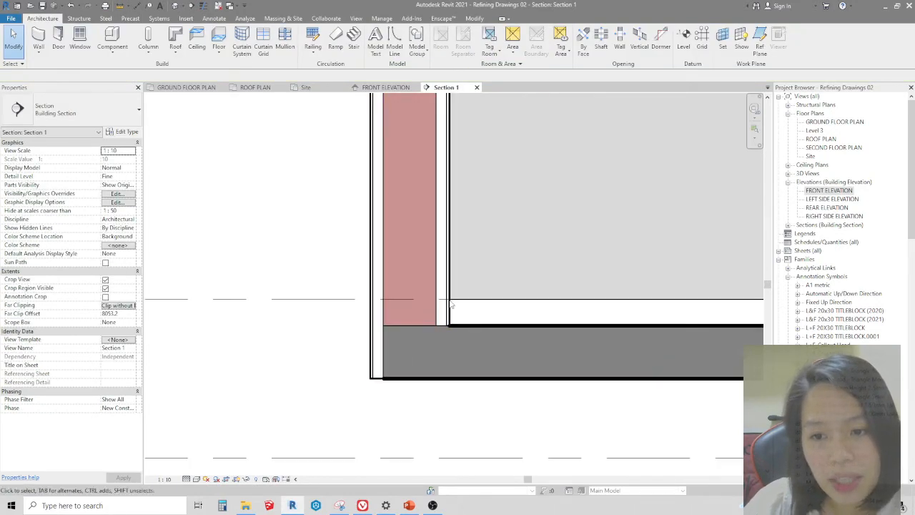
scroll(453, 320, "down", 4)
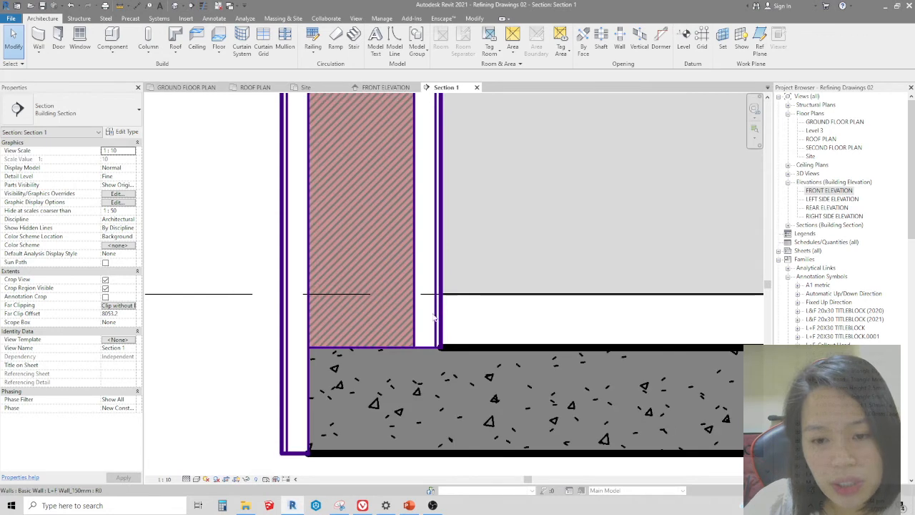
scroll(364, 379, "down", 5)
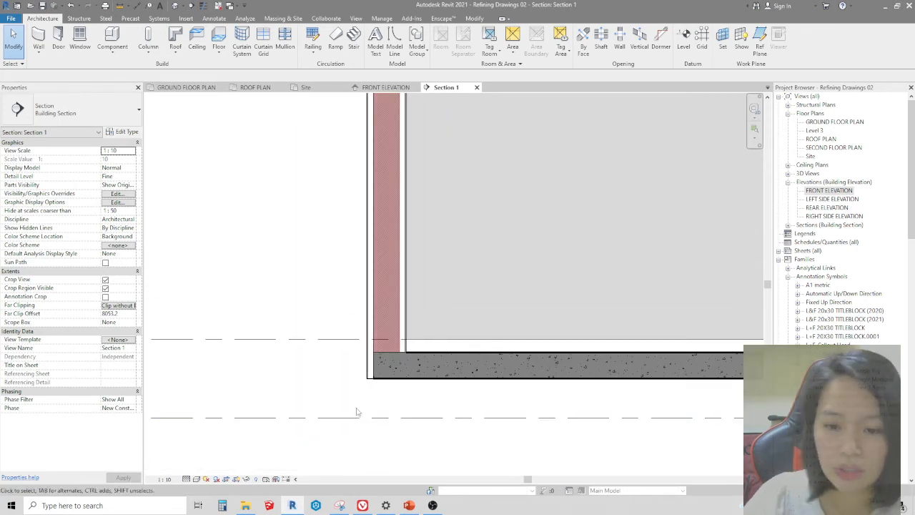
scroll(269, 323, "down", 2)
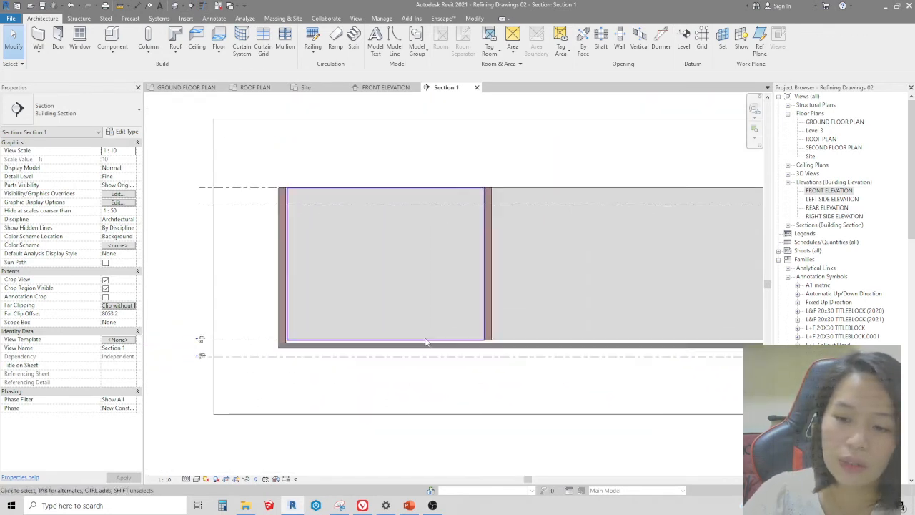
scroll(513, 331, "up", 4)
left_click(513, 331)
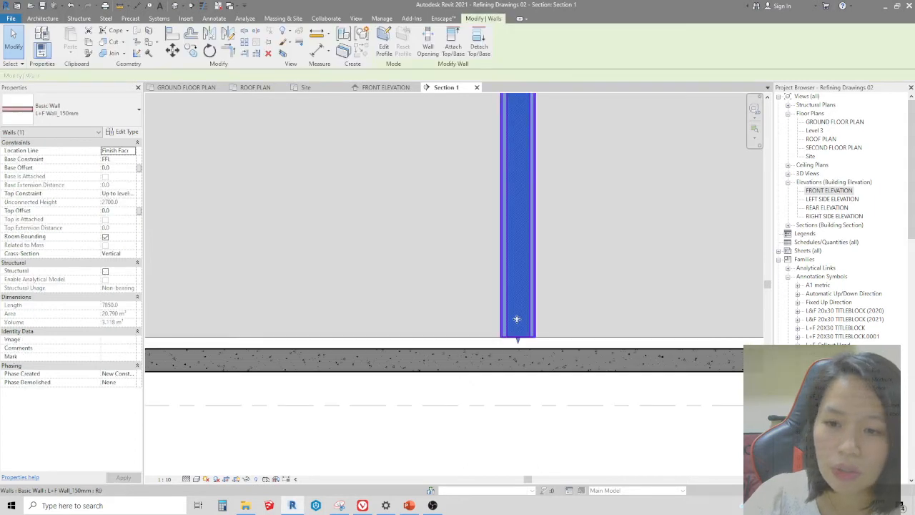
scroll(513, 326, "down", 1)
scroll(511, 322, "down", 2)
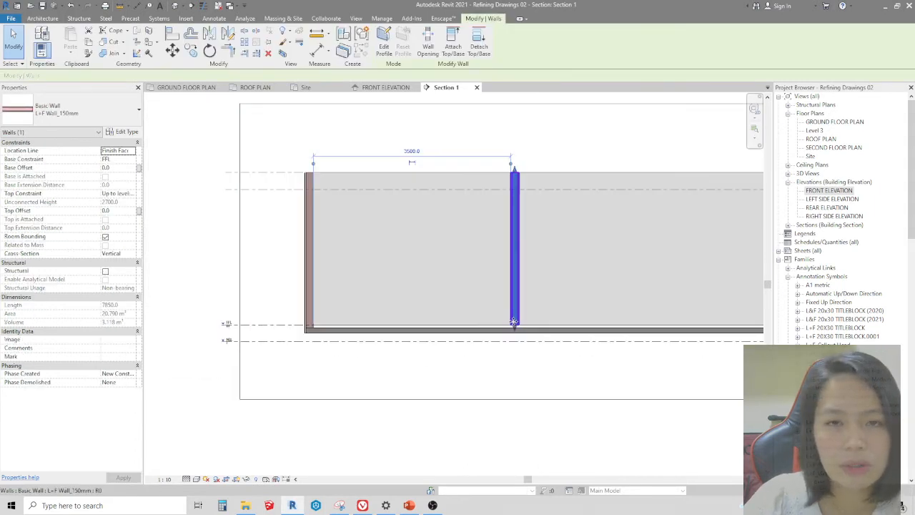
scroll(331, 364, "up", 4)
key("Escape")
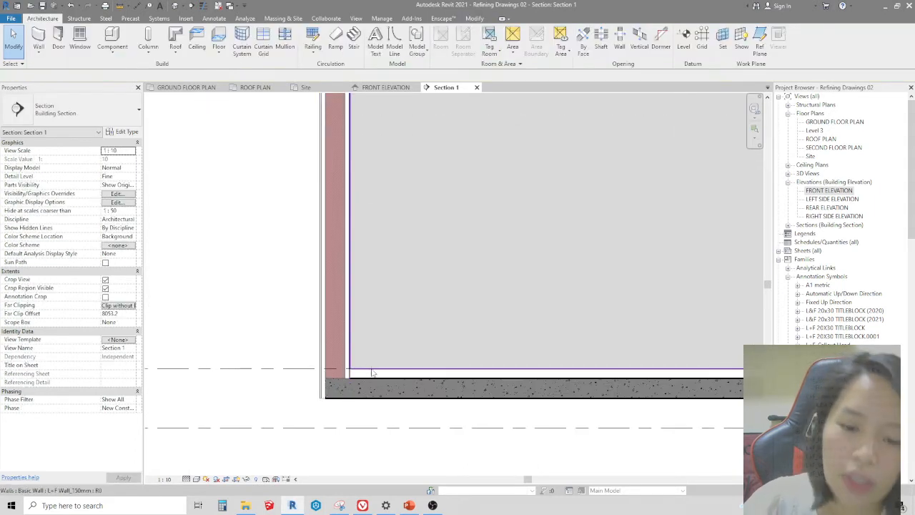
Start a new floor in the GROUND FLOOR PLAN view using the L+F Tiles_50mm type.
left_click(185, 87)
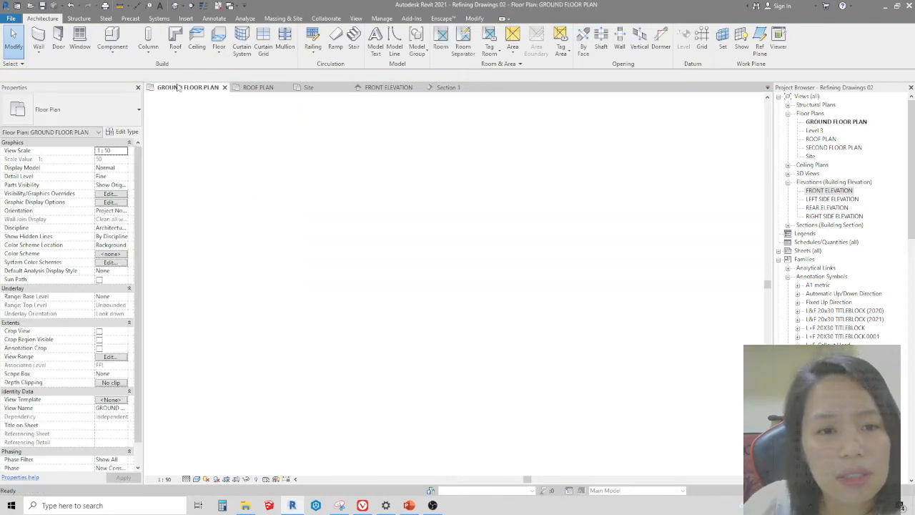
scroll(427, 186, "down", 3)
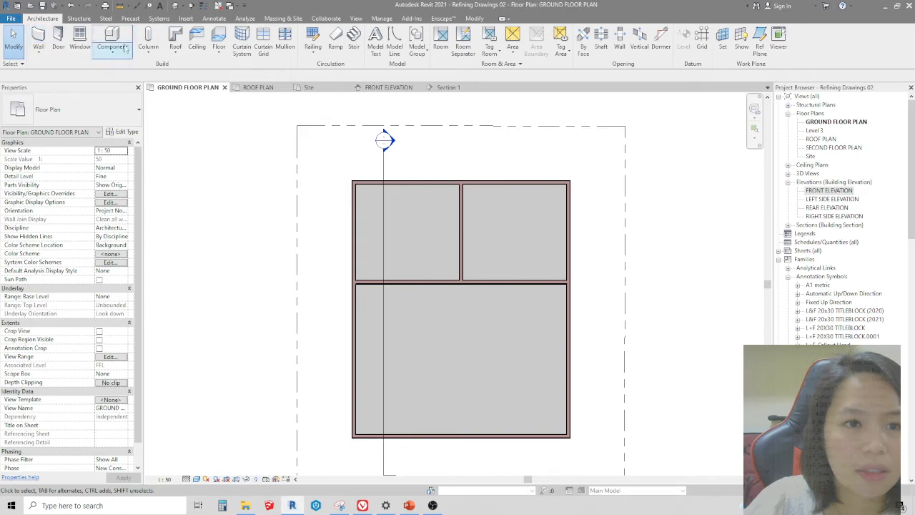
left_click(219, 37)
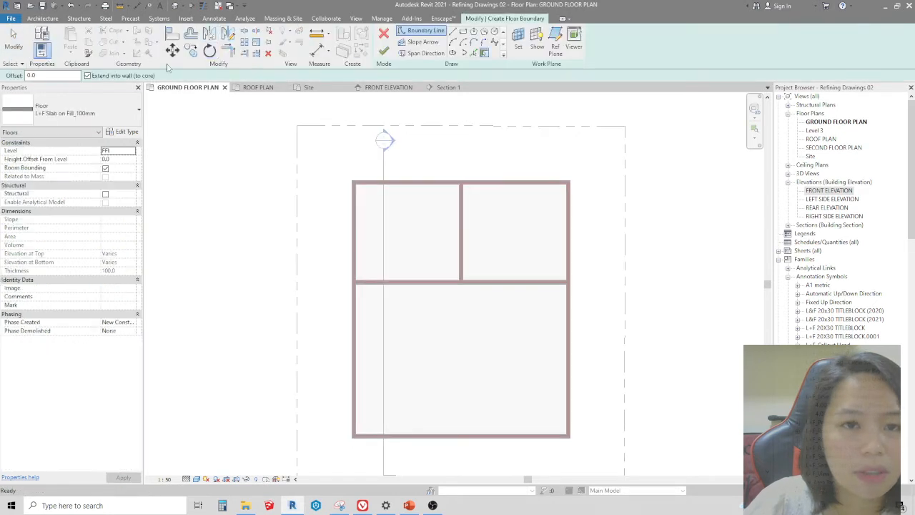
left_click(71, 111)
scroll(56, 247, "up", 1)
left_click(50, 322)
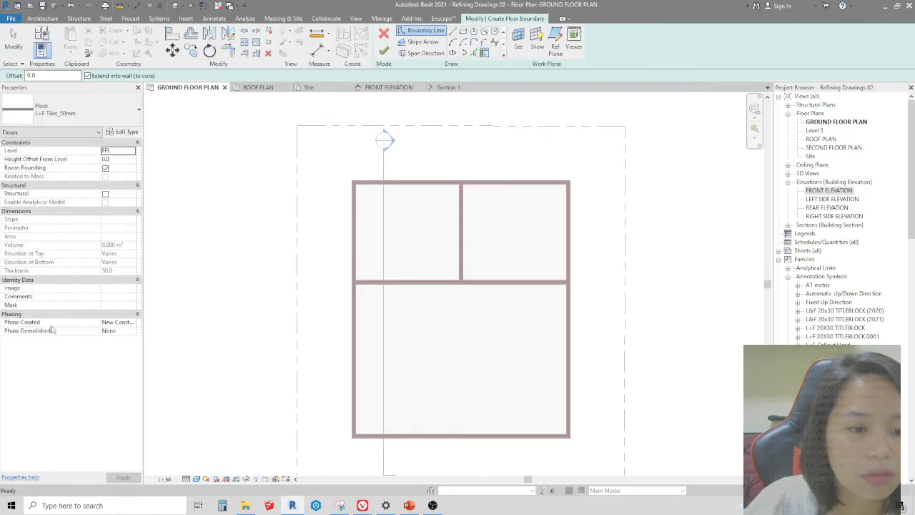
Set the L+F Tiles_50mm layer thicknesses to 40 for Tile Adhesives and 10 for Ceramic Tile.
left_click(124, 133)
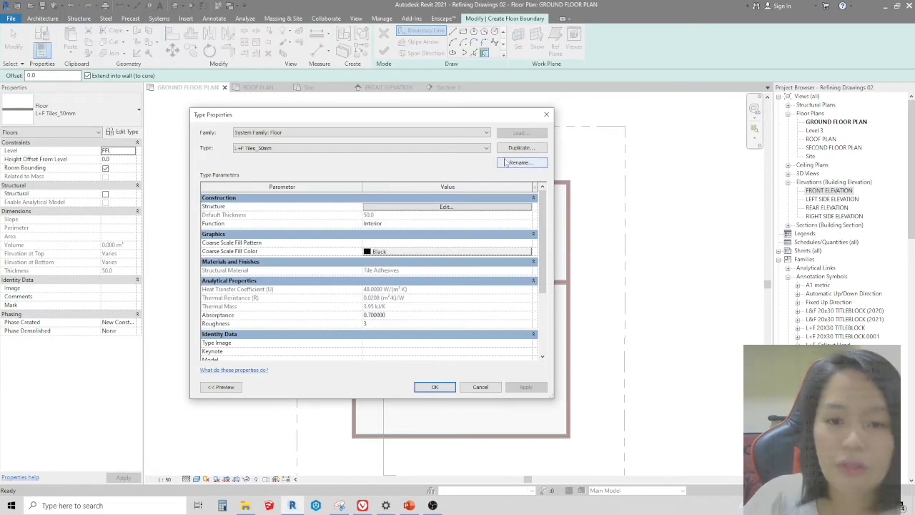
left_click(417, 206)
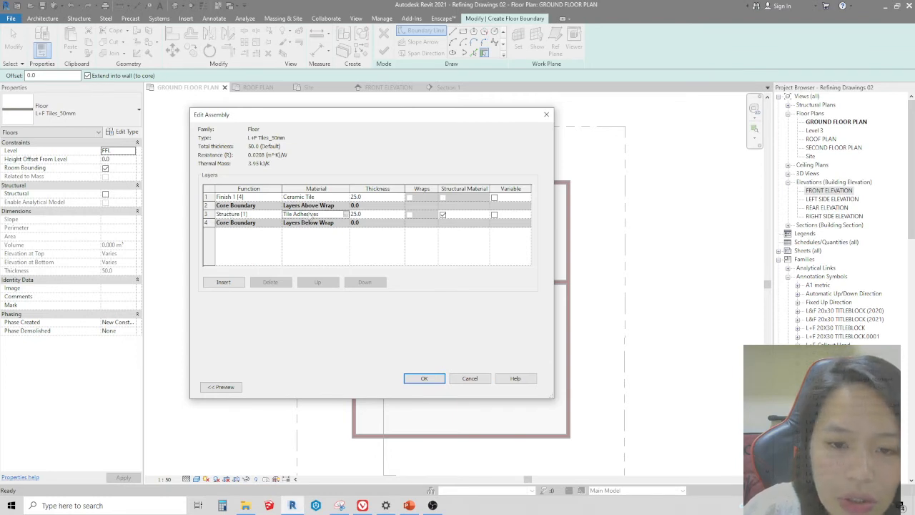
left_click(327, 214)
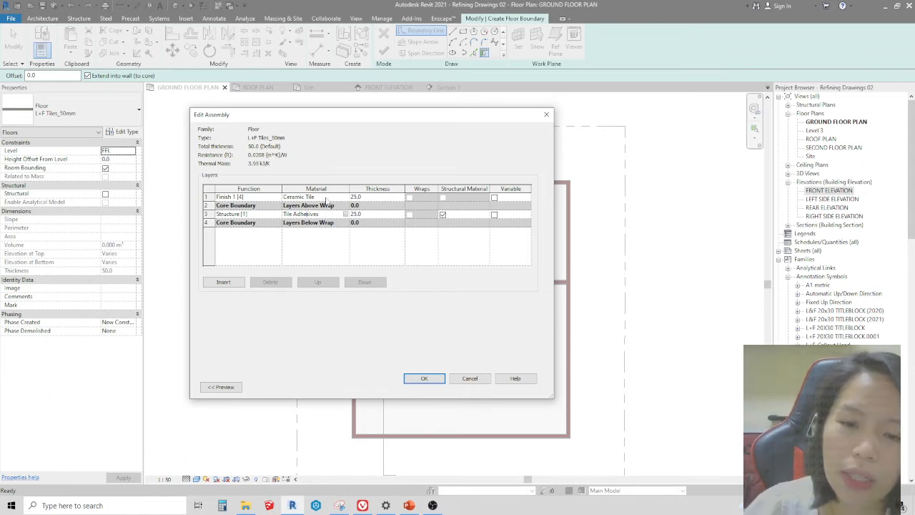
left_click(384, 214)
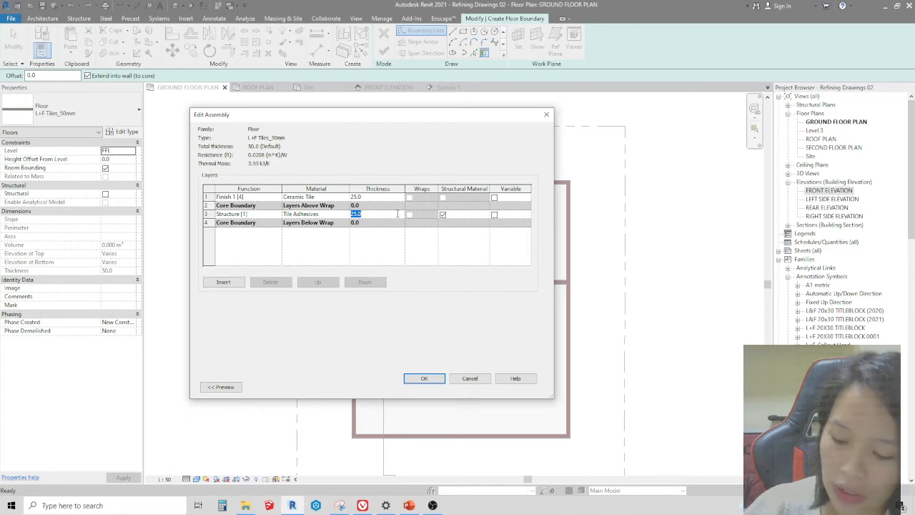
left_click(374, 198)
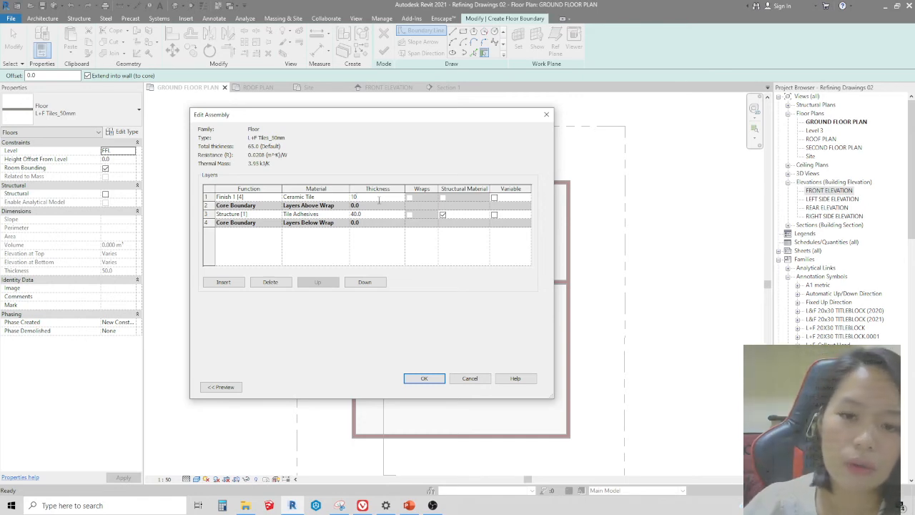
left_click(366, 252)
left_click(368, 215)
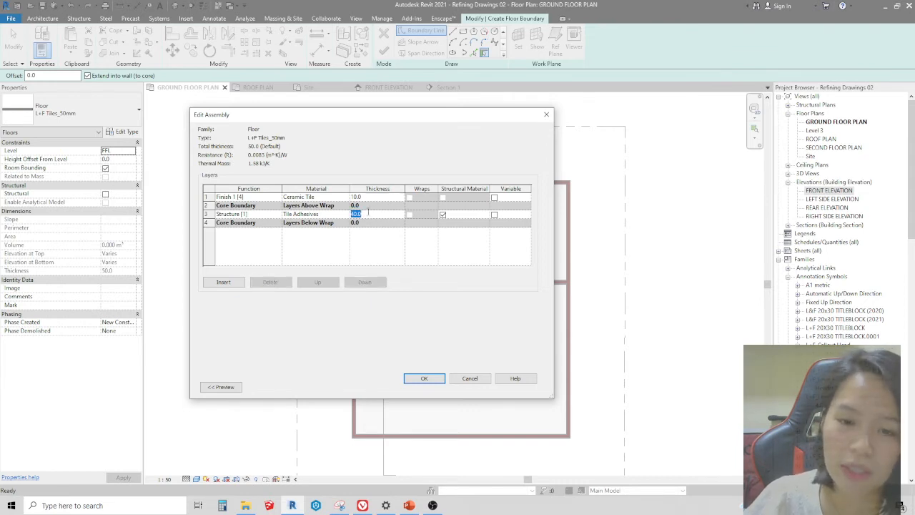
left_click(365, 198)
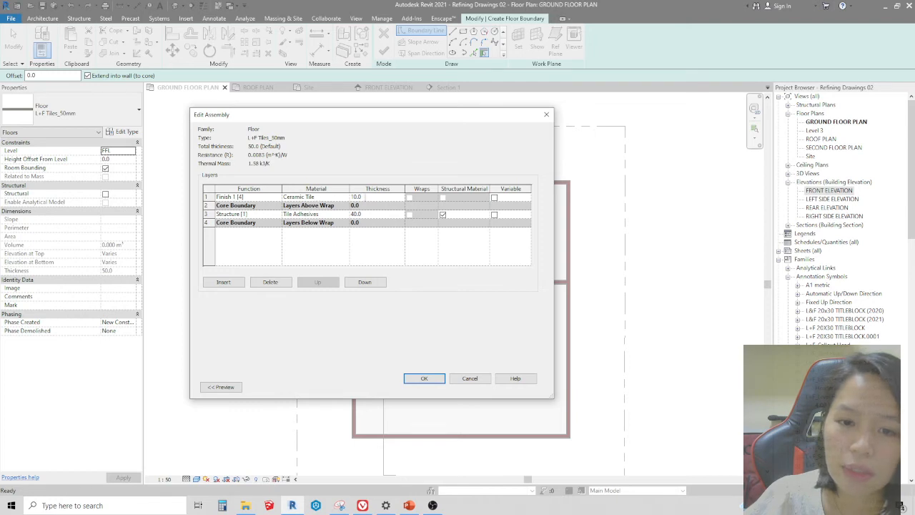
left_click(424, 378)
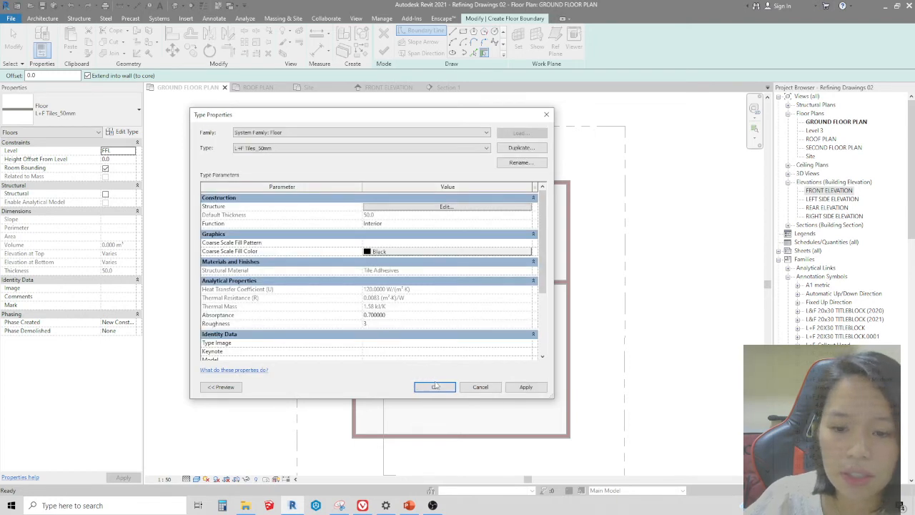
left_click(525, 387)
left_click(433, 387)
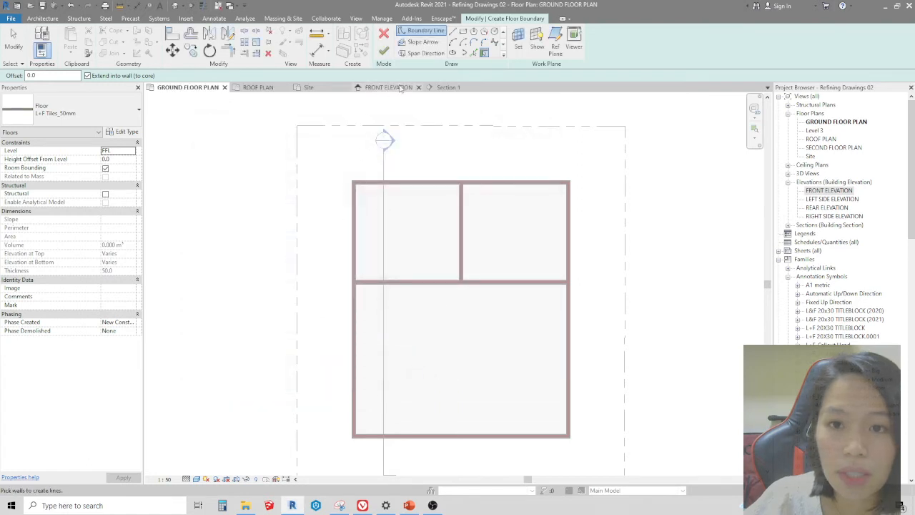
Sketch a rectangular floor boundary inside the upper-left room, from its upper-left inner corner to near its lower-right inner corner.
left_click(463, 32)
scroll(246, 207, "up", 5)
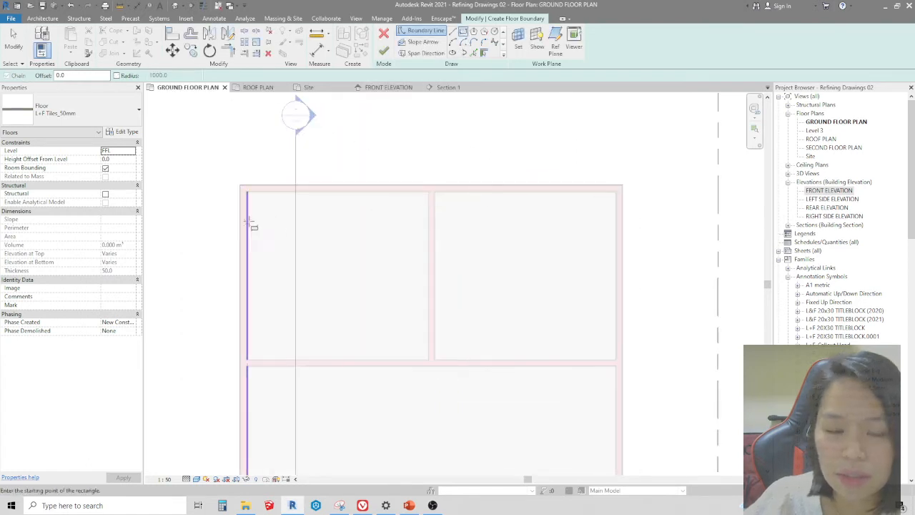
scroll(246, 175, "up", 3)
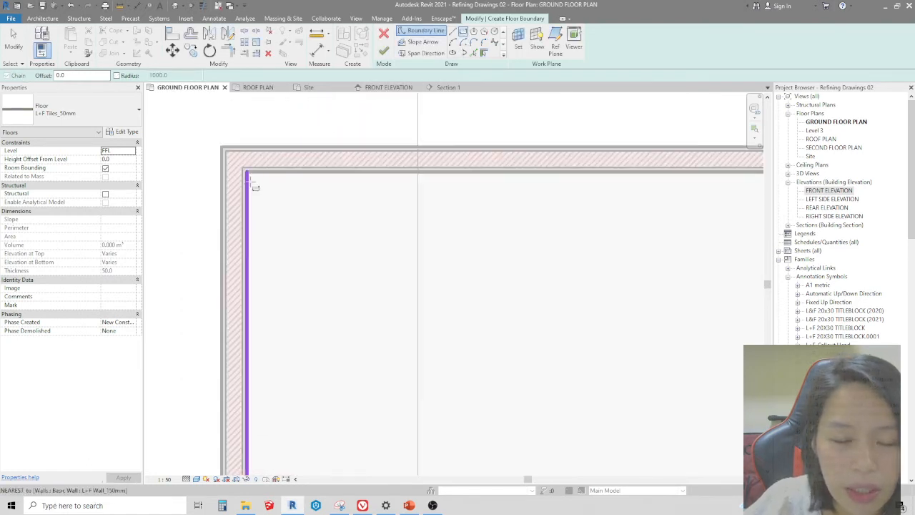
scroll(243, 162, "up", 3)
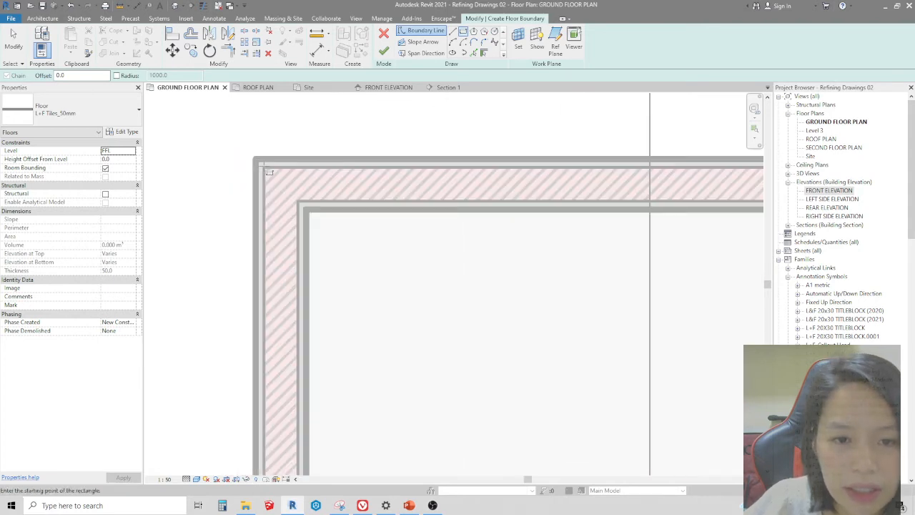
left_click(306, 211)
scroll(286, 172, "down", 6)
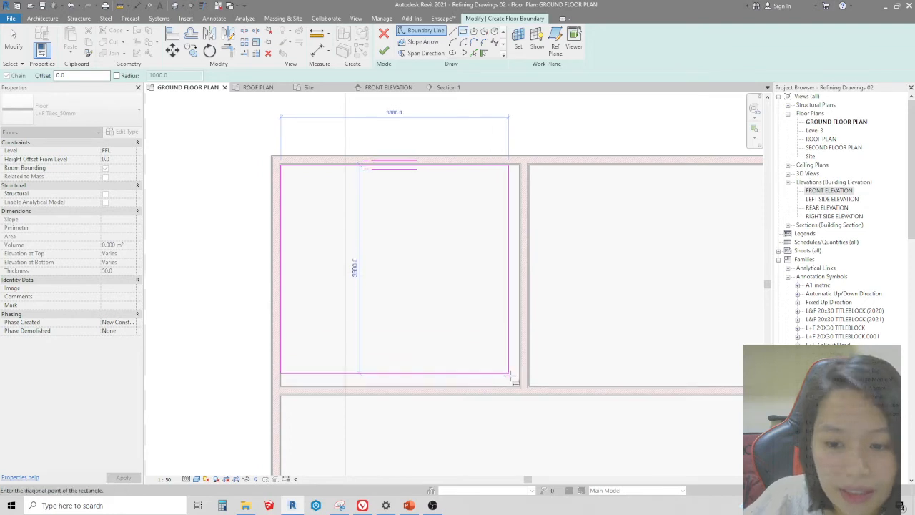
scroll(519, 386, "up", 4)
scroll(529, 400, "up", 2)
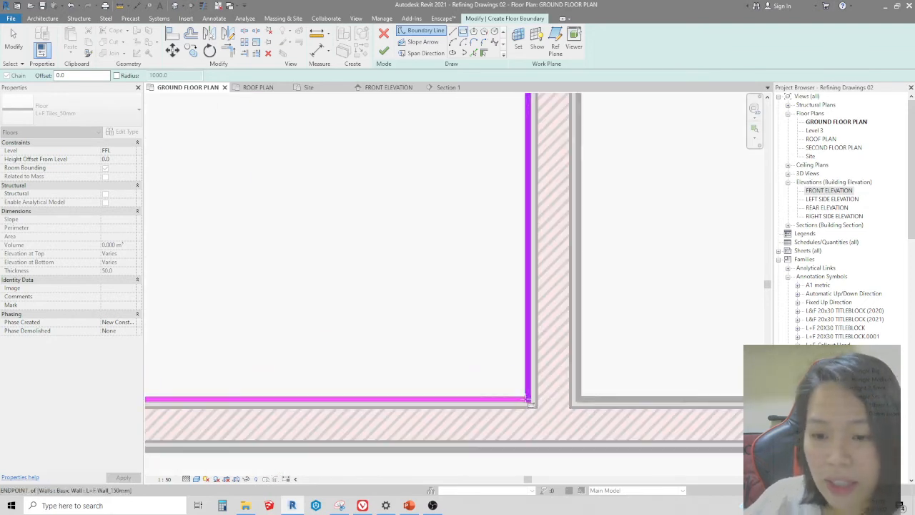
scroll(528, 401, "up", 3)
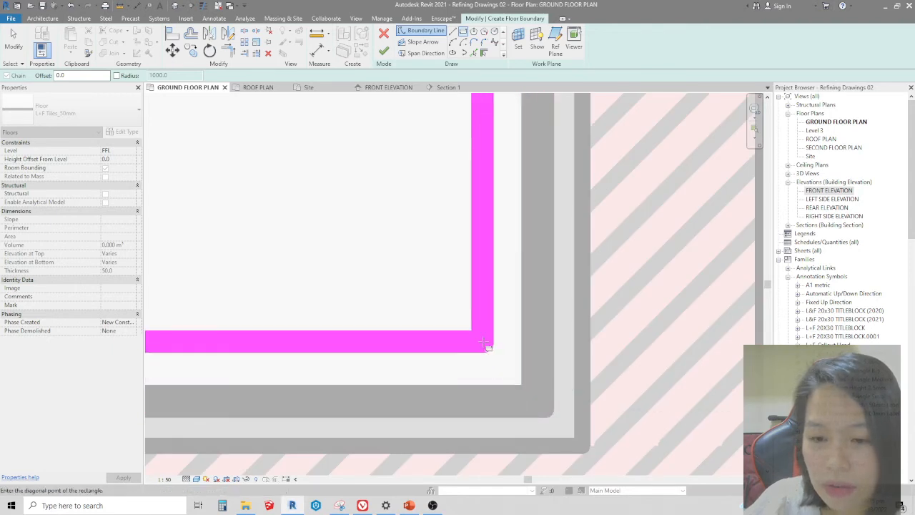
left_click(486, 347)
Align the lower and right boundary lines of the upper-left room's tile floor with the inner faces of its walls.
scroll(543, 343, "down", 2)
scroll(536, 343, "up", 2)
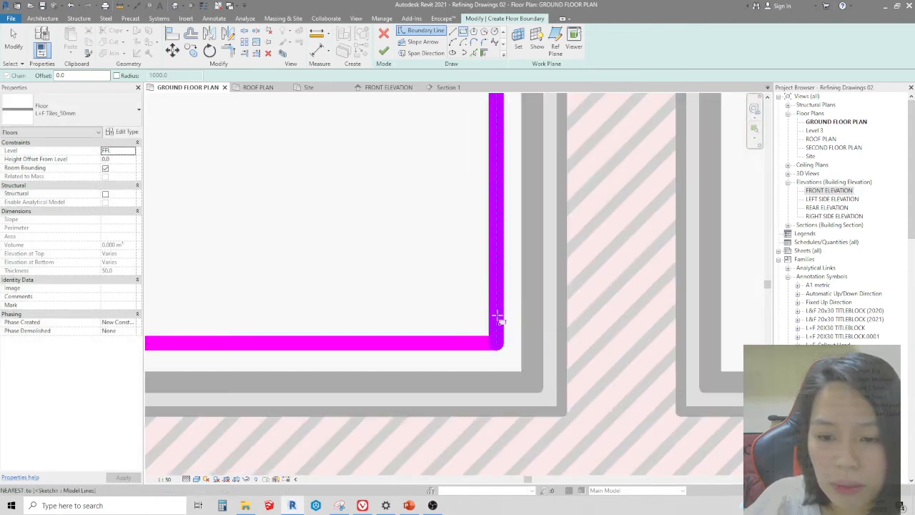
key("a")
key("l")
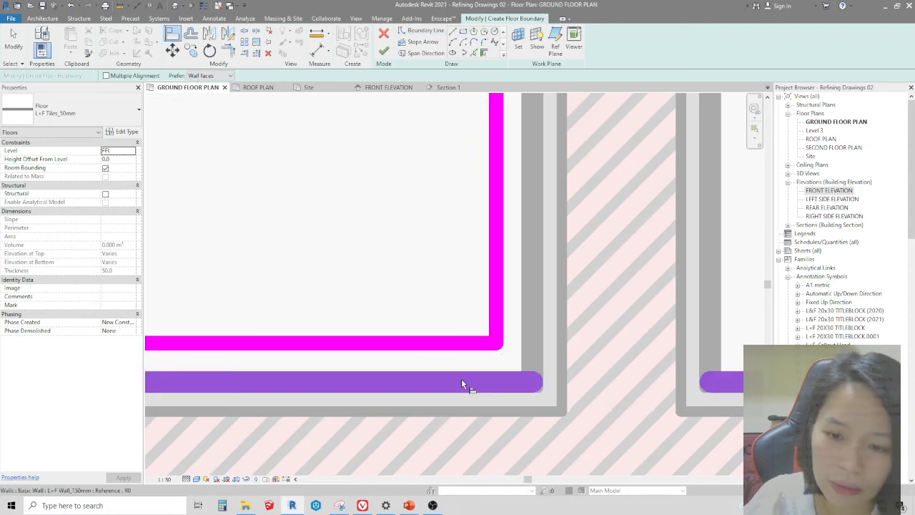
left_click(461, 380)
left_click(457, 343)
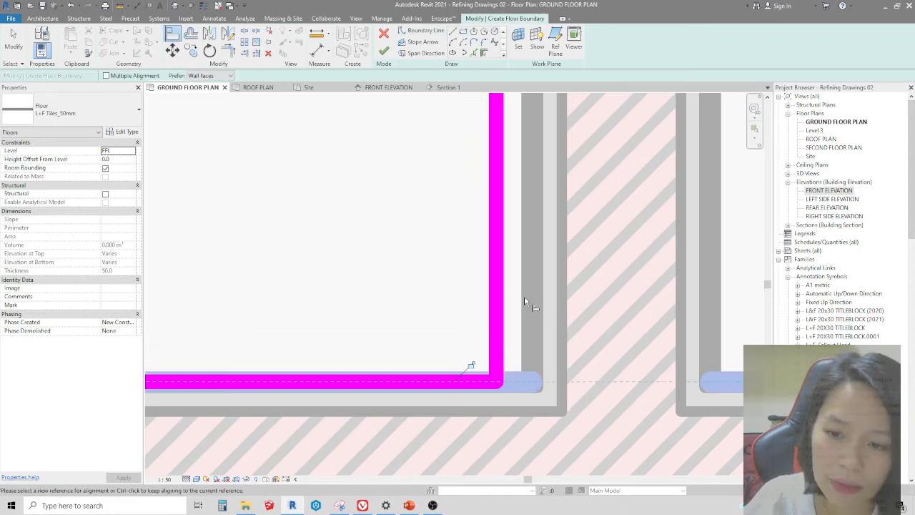
left_click(535, 298)
scroll(553, 373, "down", 3)
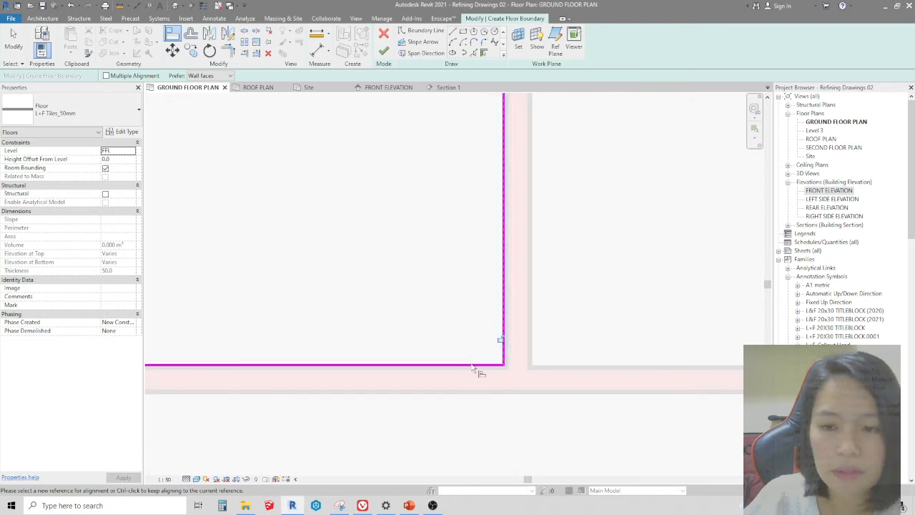
key("Escape")
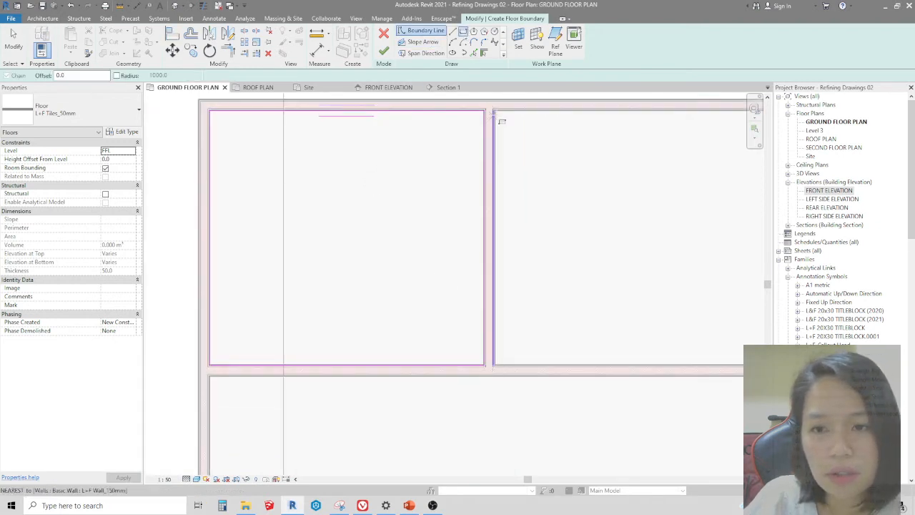
Sketch a rectangular floor boundary inside the upper-right room, from its upper-left inner corner to its lower-right inner corner.
scroll(496, 125, "up", 5)
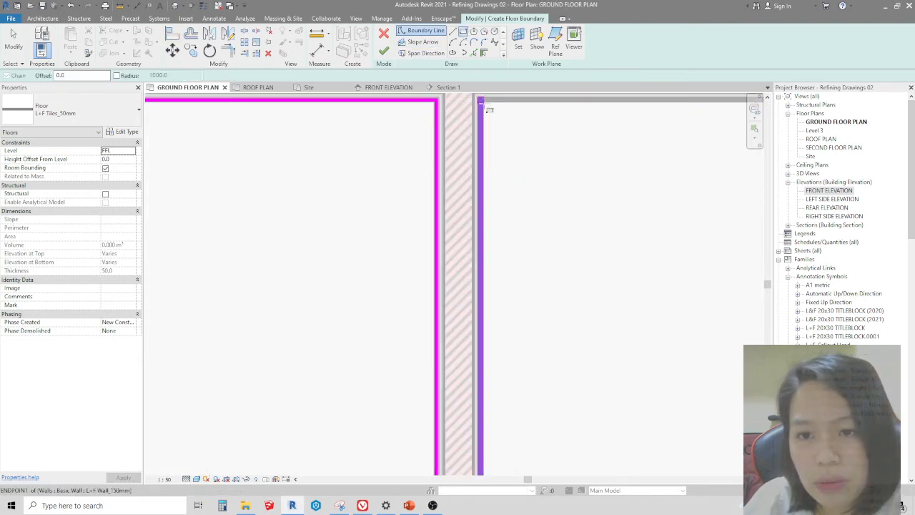
scroll(572, 125, "down", 4)
scroll(547, 365, "up", 5)
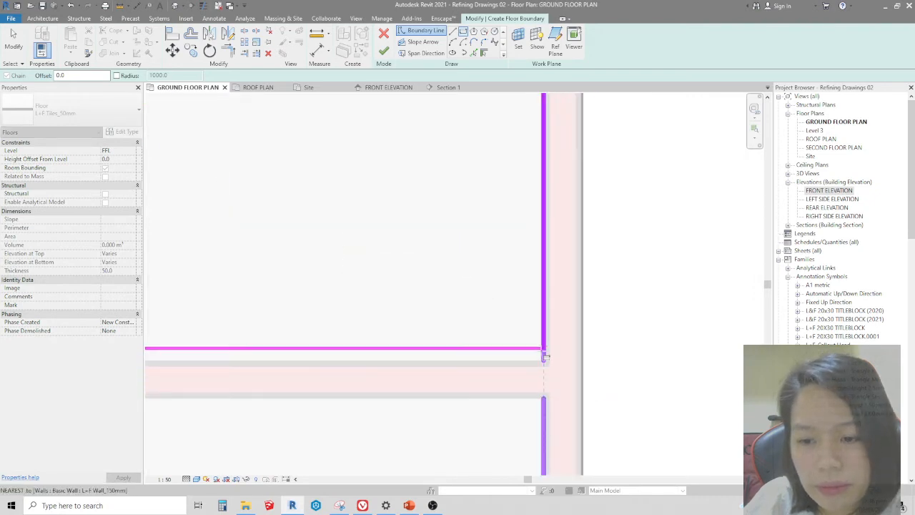
scroll(545, 355, "down", 3)
Sketch a rectangular floor boundary inside the large lower room, from its upper-left inner corner to its lower-right inner corner.
scroll(529, 266, "down", 3)
scroll(312, 255, "up", 4)
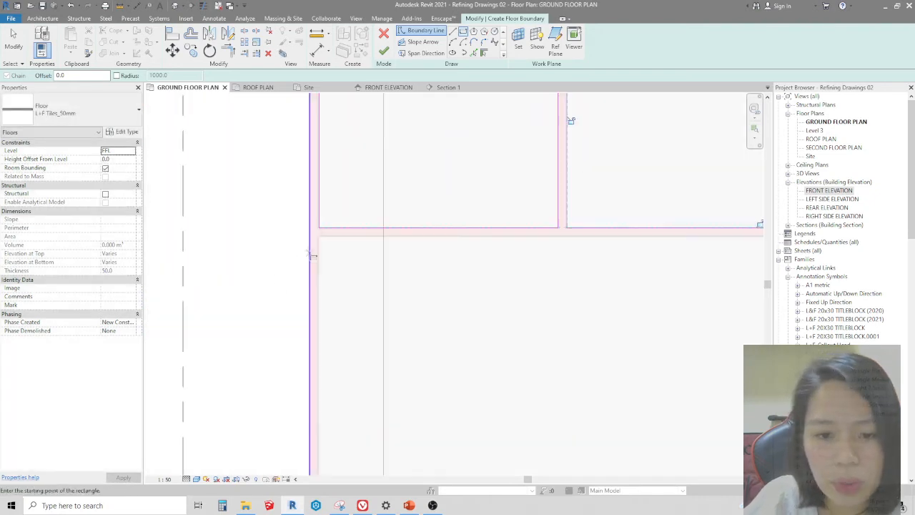
left_click(312, 256)
scroll(367, 213, "down", 5)
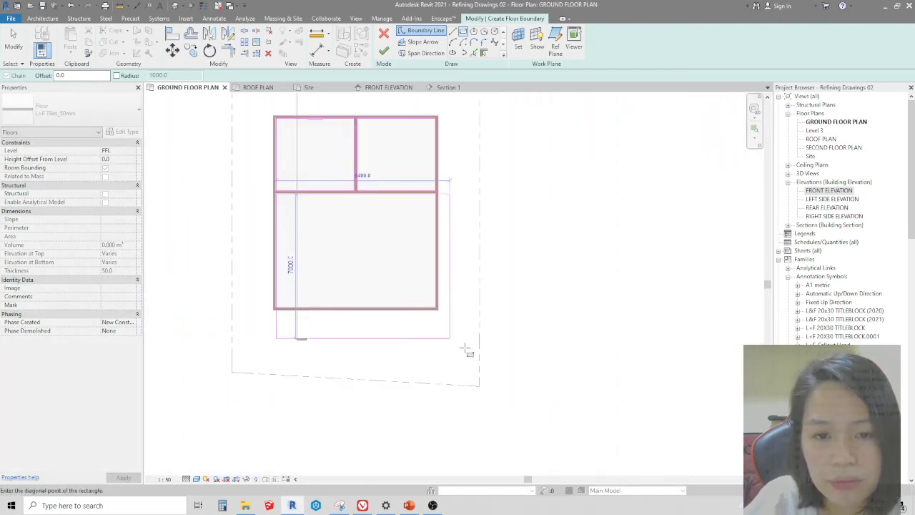
scroll(464, 350, "up", 5)
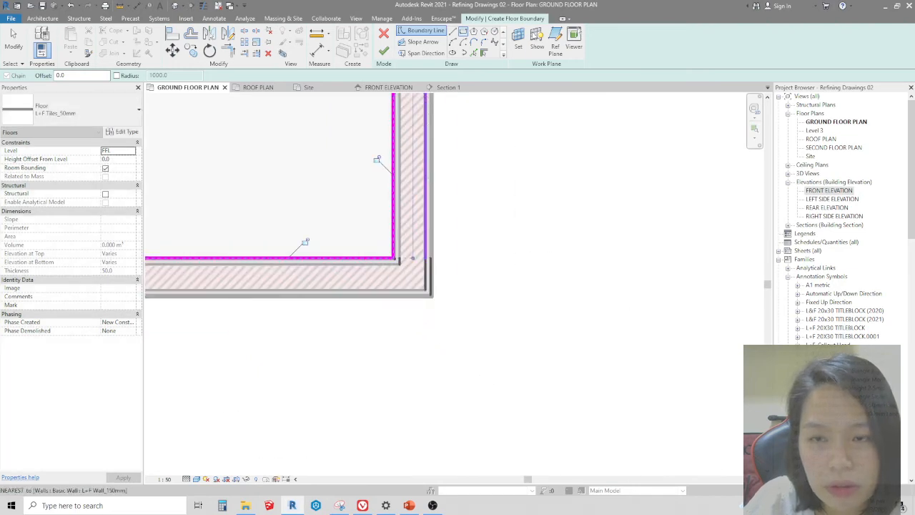
Finish the floor sketch to create the L+F Tiles_50mm floor in all three rooms.
left_click(384, 51)
scroll(482, 338, "down", 5)
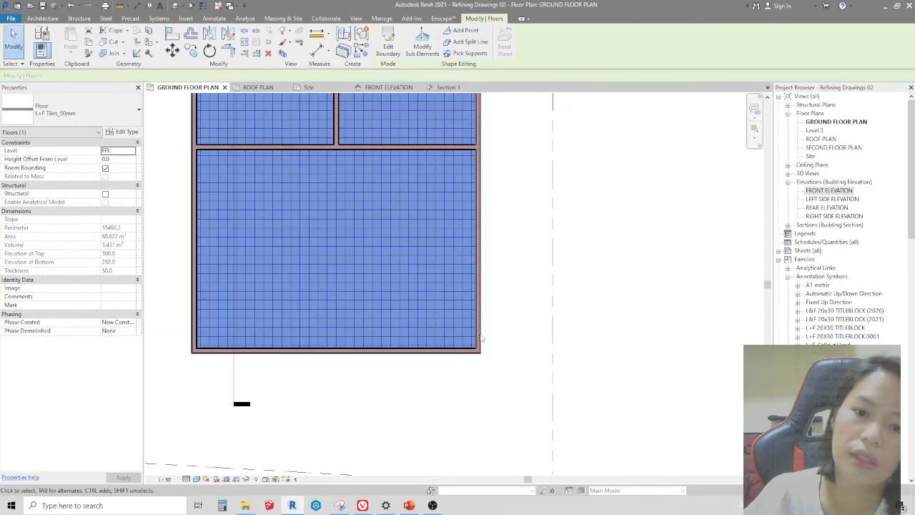
key("Escape")
scroll(221, 140, "up", 3)
scroll(511, 347, "down", 4)
scroll(405, 154, "up", 3)
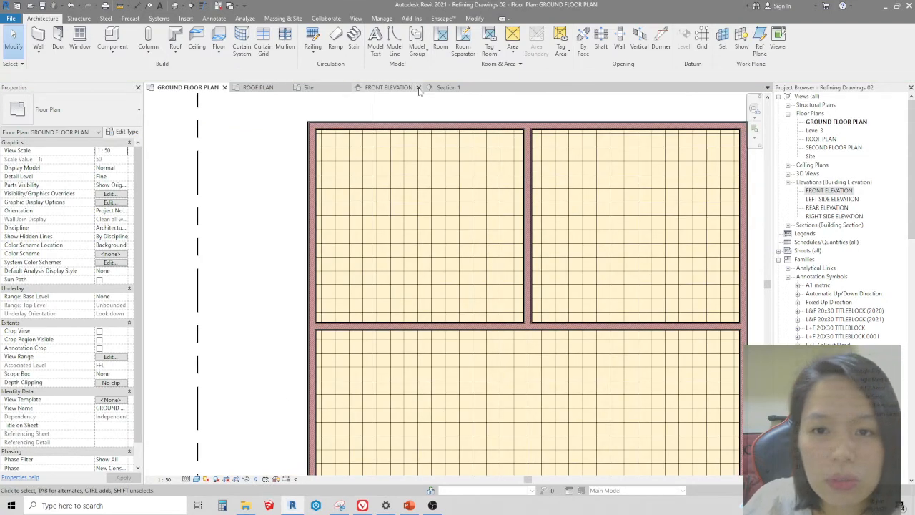
Open the Section 1 view and examine the tile floor and the slab below it at the left exterior wall.
left_click(448, 88)
scroll(199, 324, "down", 3)
scroll(241, 362, "up", 2)
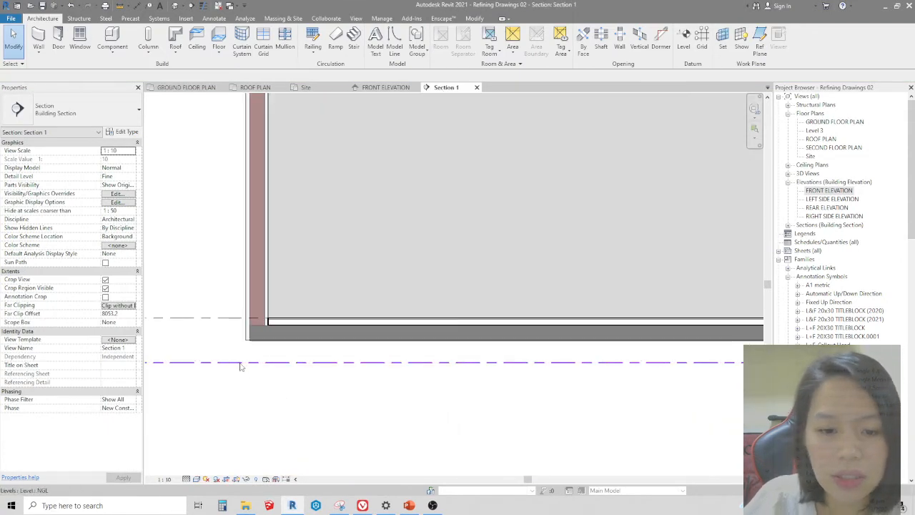
left_click(254, 320)
scroll(257, 325, "up", 3)
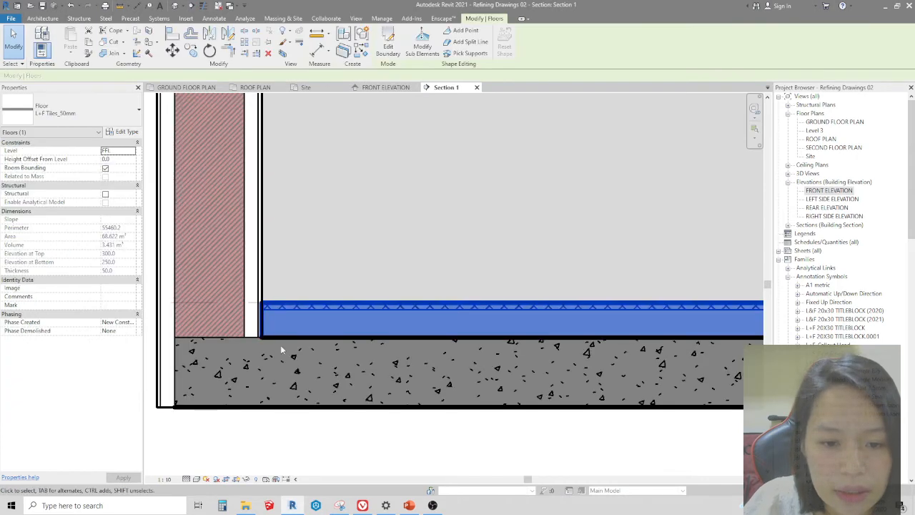
key("Escape")
left_click(230, 340)
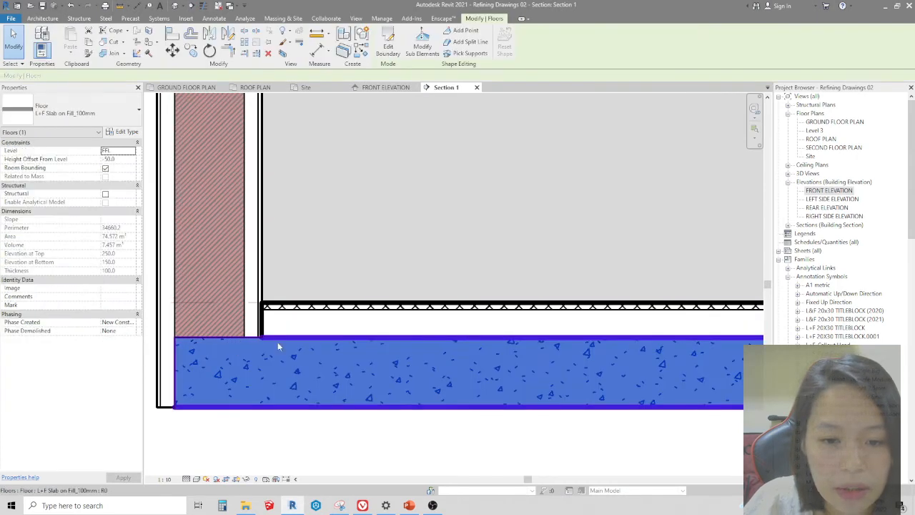
key("Escape")
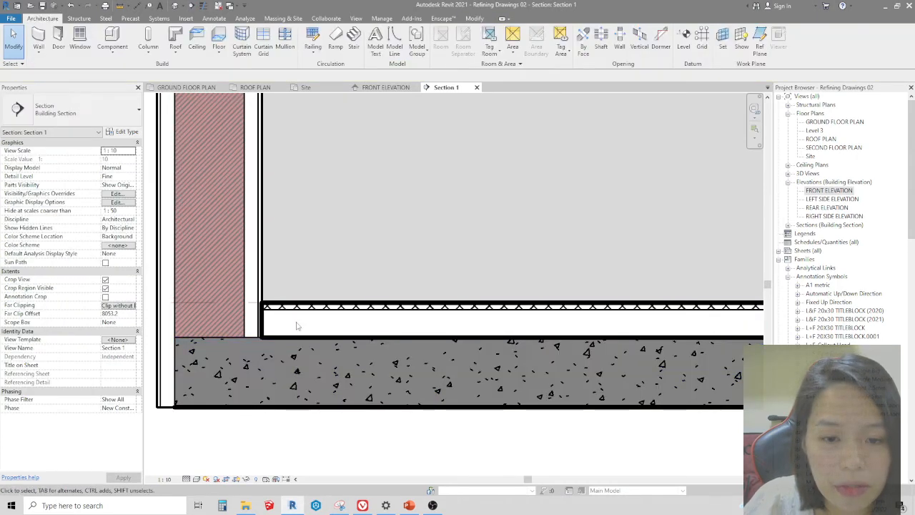
left_click(299, 306)
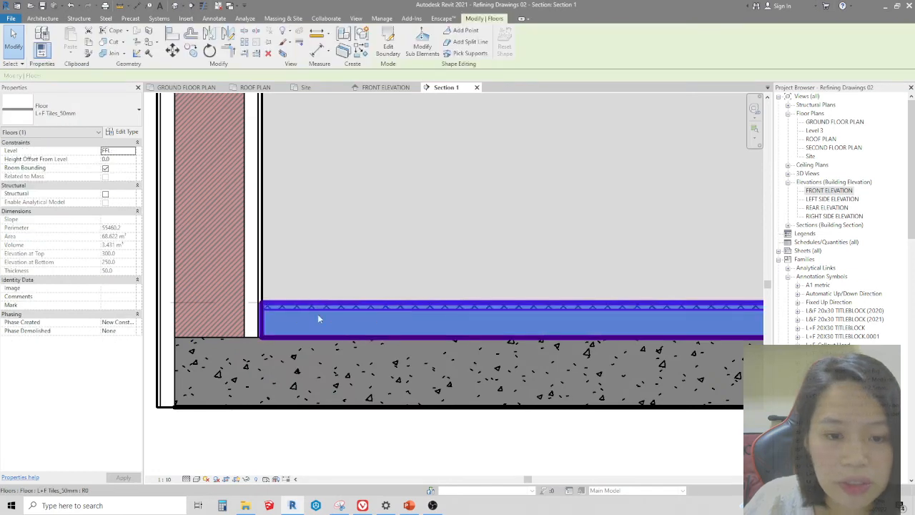
scroll(331, 328, "up", 3)
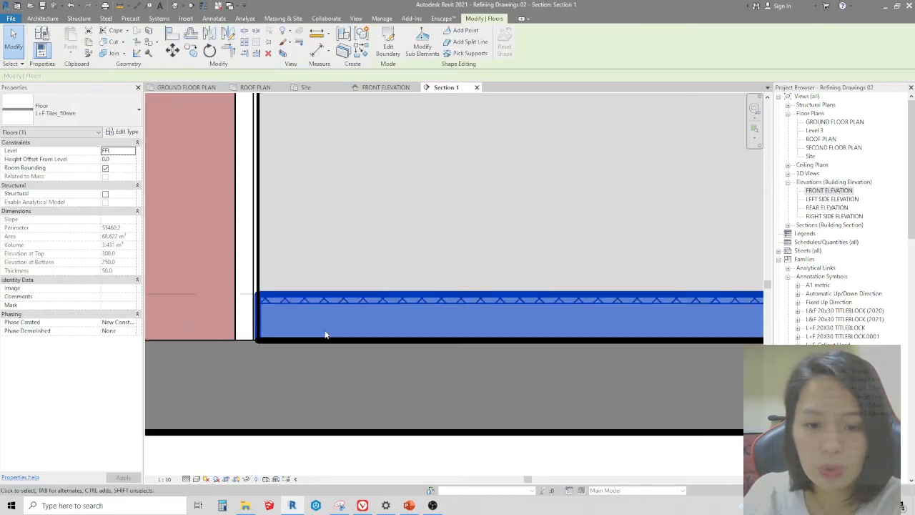
scroll(331, 330, "down", 4)
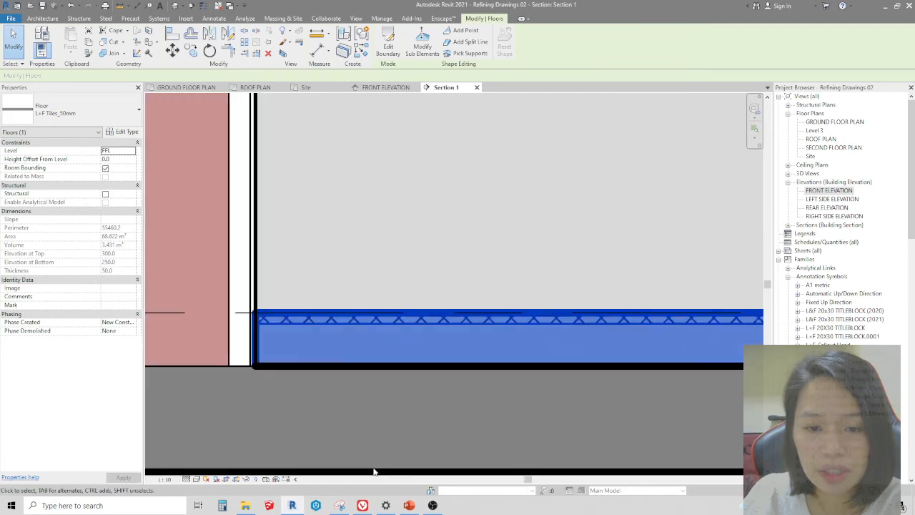
key("Escape")
Extend the interior wall's base down to the slab's top face, for a base offset of -50, and check the adjoining tile floor.
scroll(344, 298, "down", 5)
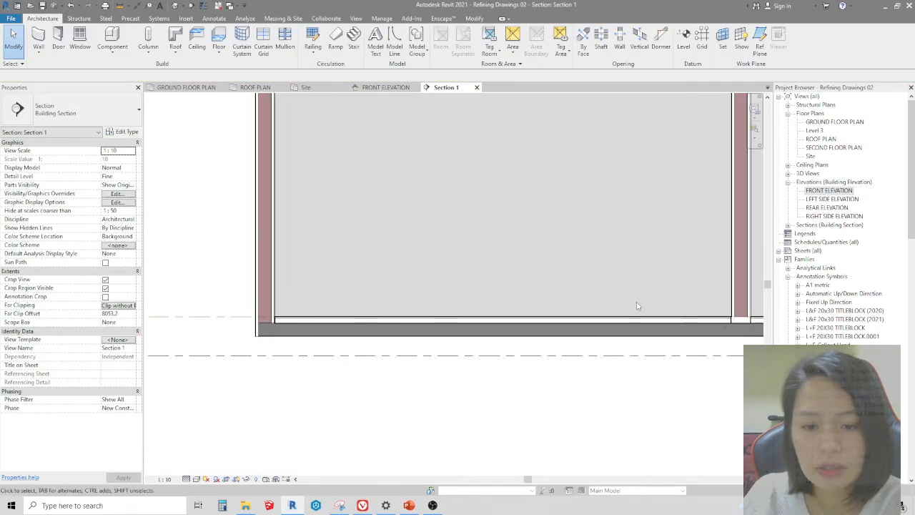
scroll(501, 309, "up", 6)
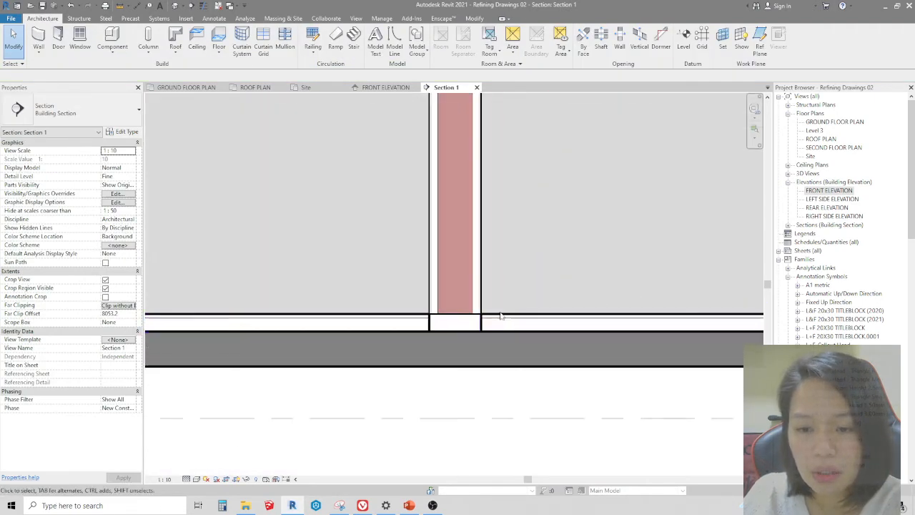
left_click(483, 298)
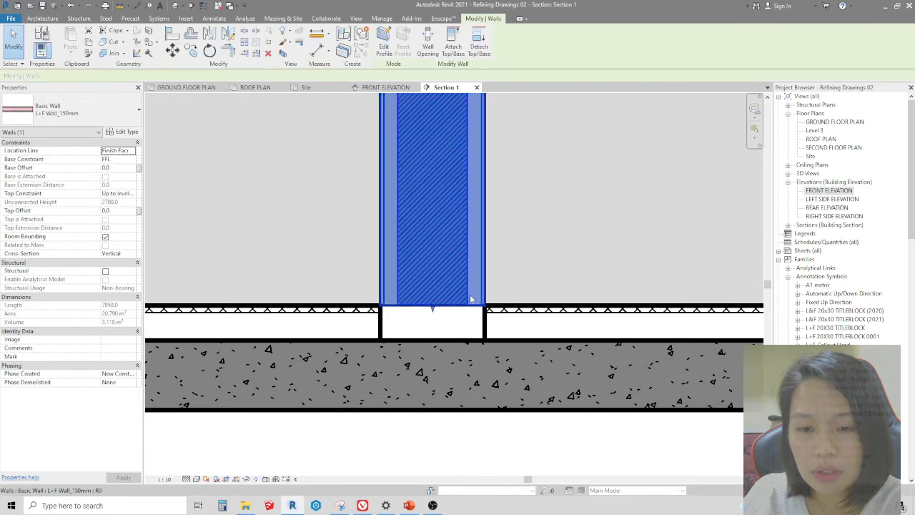
mouse_move(431, 320)
left_mouse_down()
mouse_move(433, 347)
mouse_move(433, 338)
mouse_move(445, 357)
mouse_move(429, 351)
mouse_move(429, 341)
left_mouse_up()
left_click(443, 476)
left_click(462, 290)
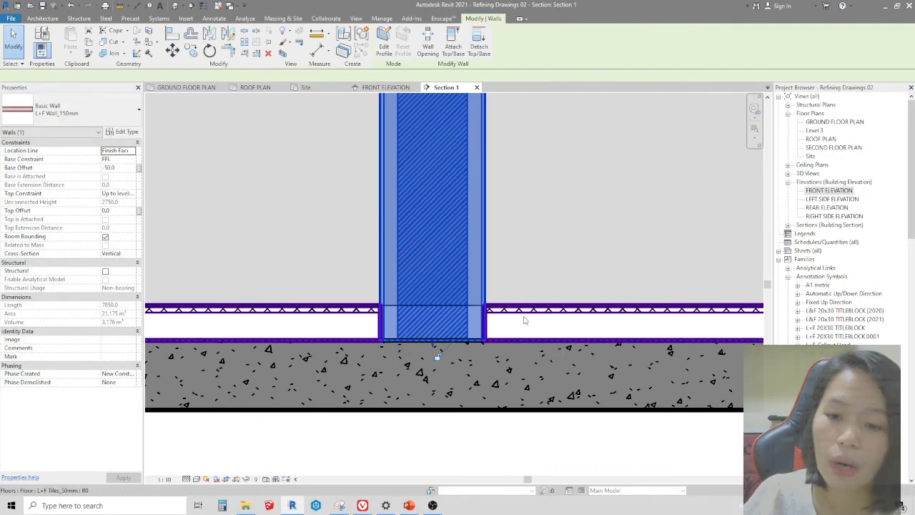
left_click(524, 320)
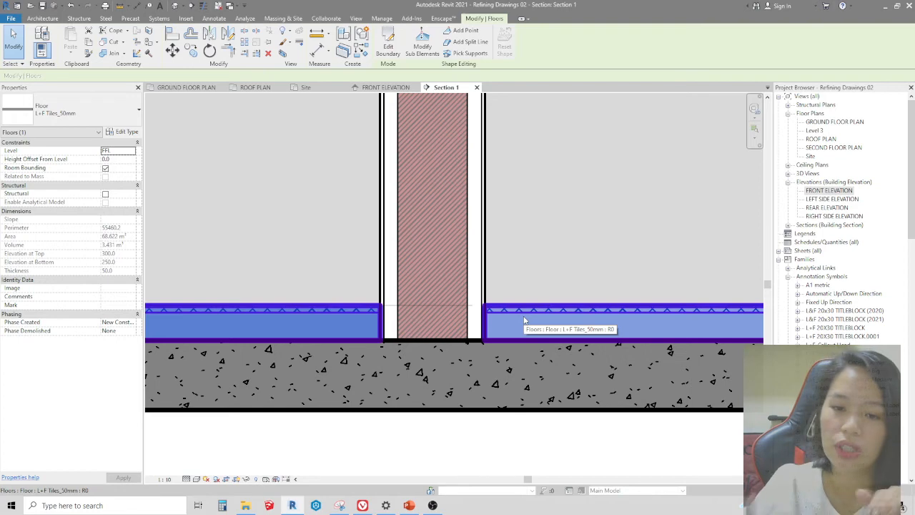
key("Escape")
scroll(553, 319, "down", 2)
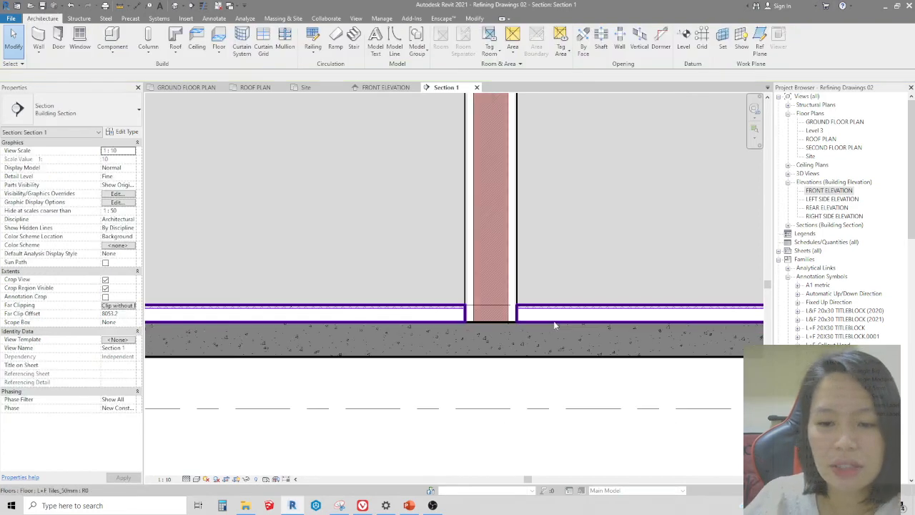
Extend the right exterior wall's base down to the slab's top face, for a base offset of -50.
scroll(554, 324, "down", 6)
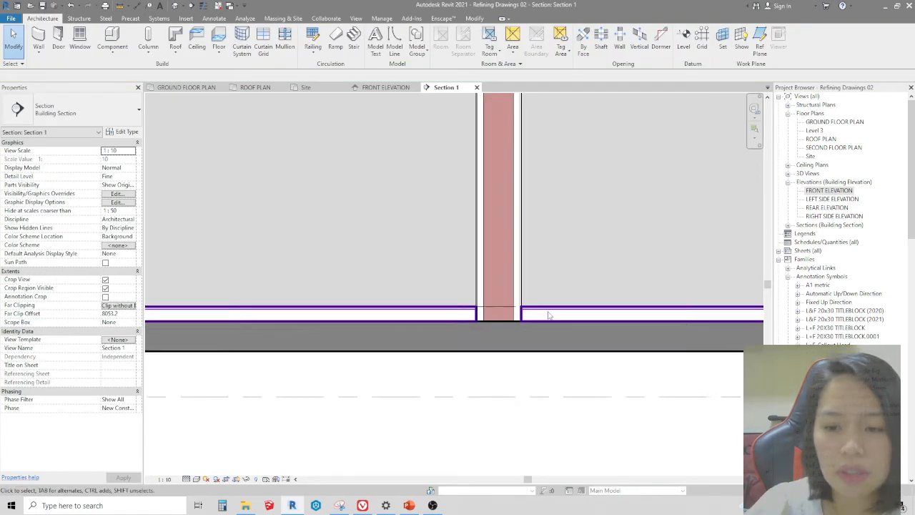
scroll(724, 339, "up", 5)
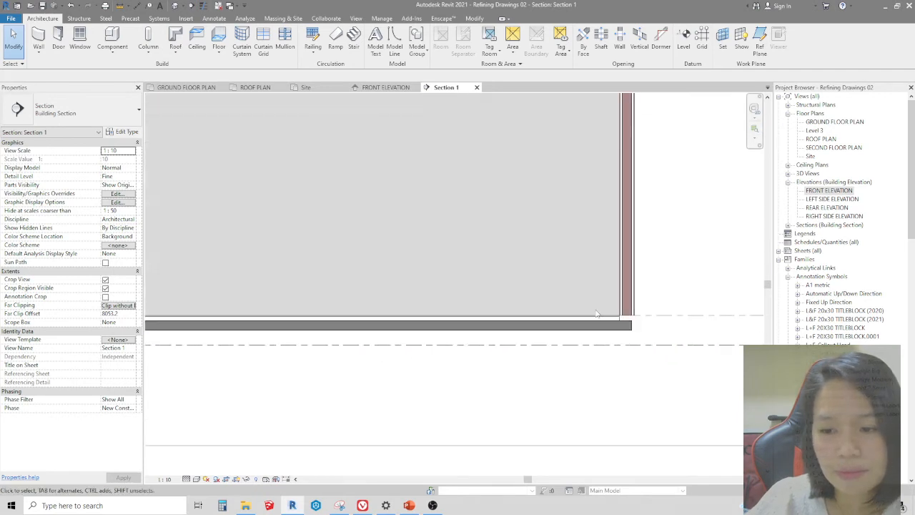
left_click(642, 326)
scroll(642, 329, "up", 1)
left_click_drag(641, 328, 645, 350)
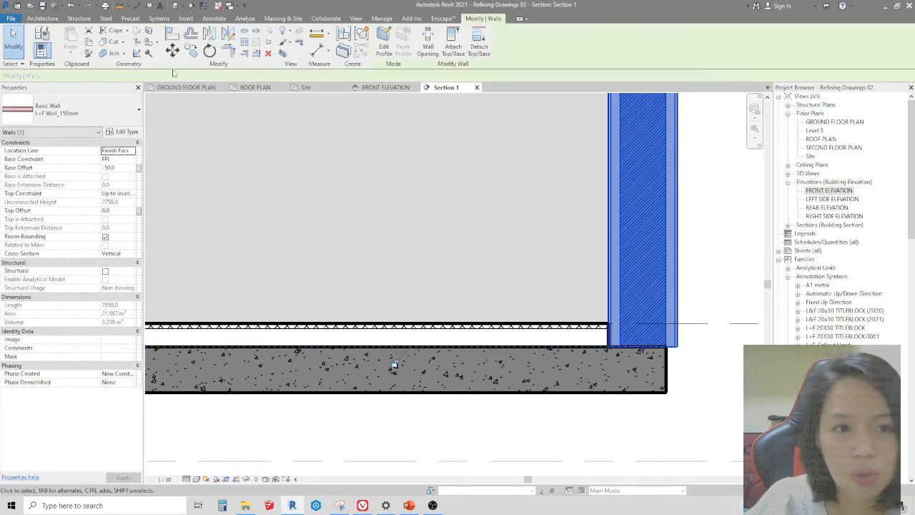
Join the right exterior wall with the concrete slab and extend the wall's base to the slab's underside.
key("Escape")
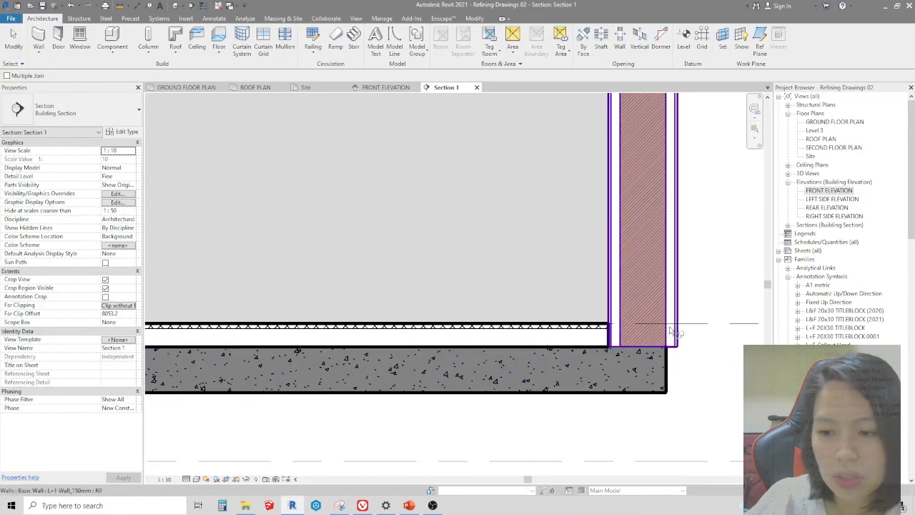
left_click(680, 346)
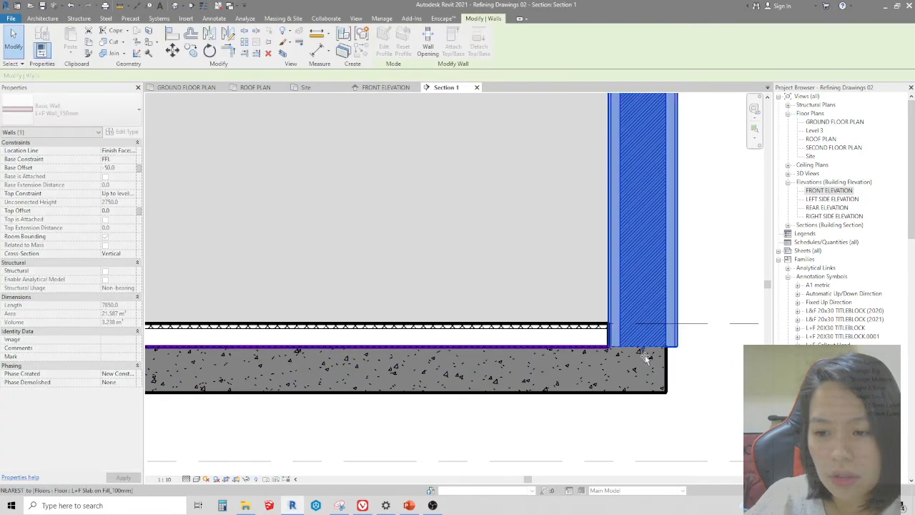
left_click_drag(641, 393, 641, 393)
left_click(716, 386)
scroll(687, 346, "down", 4)
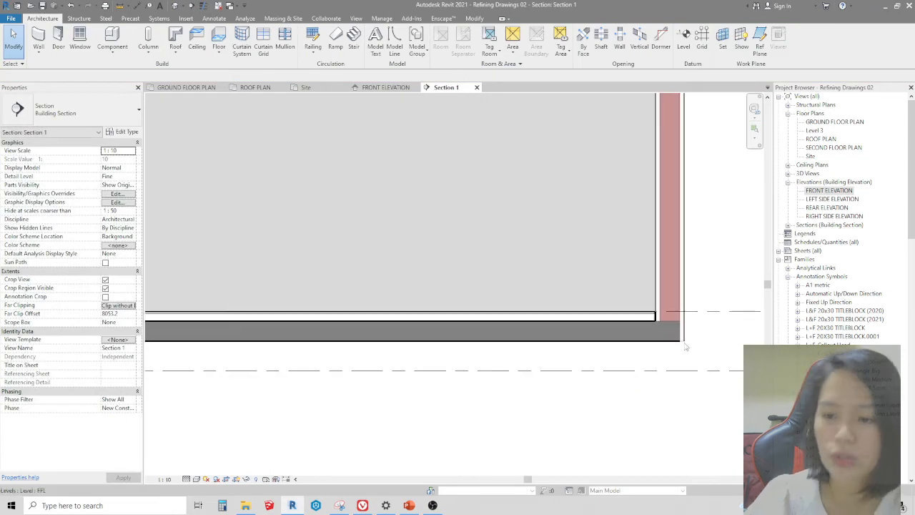
scroll(687, 341, "up", 4)
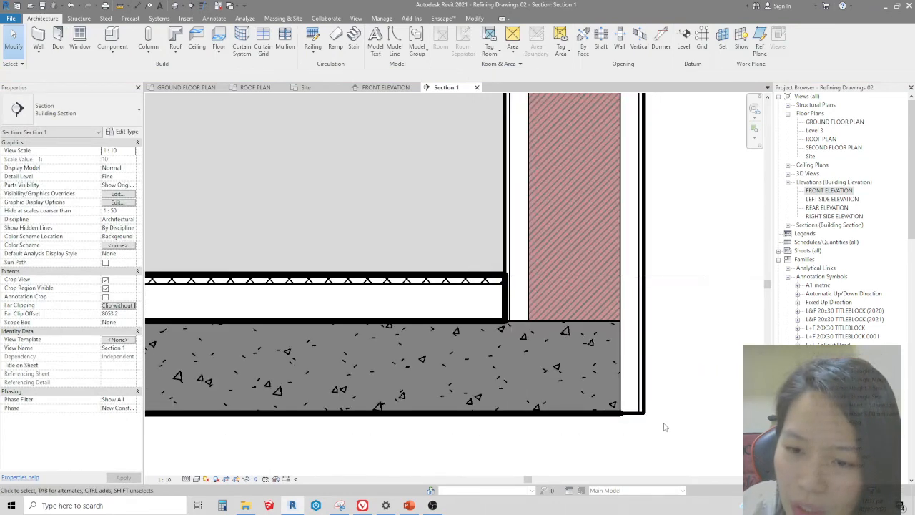
scroll(451, 301, "up", 1)
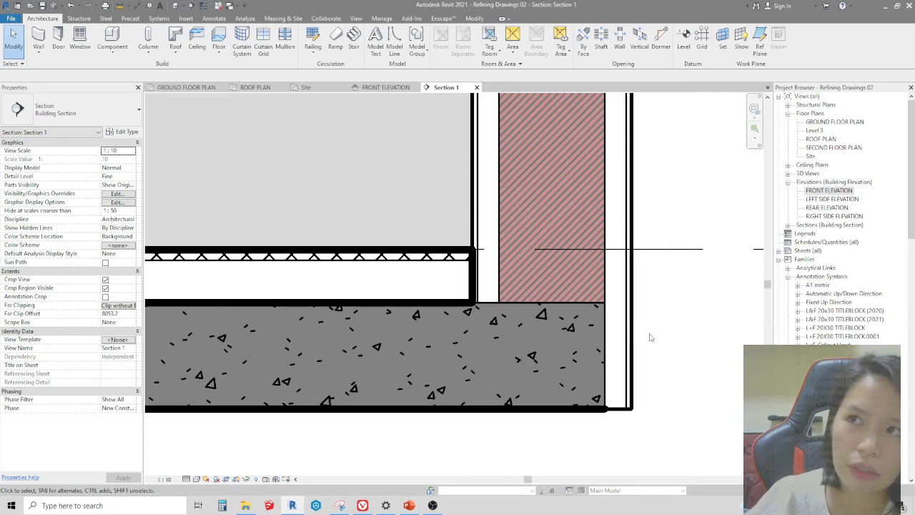
scroll(628, 299, "down", 5)
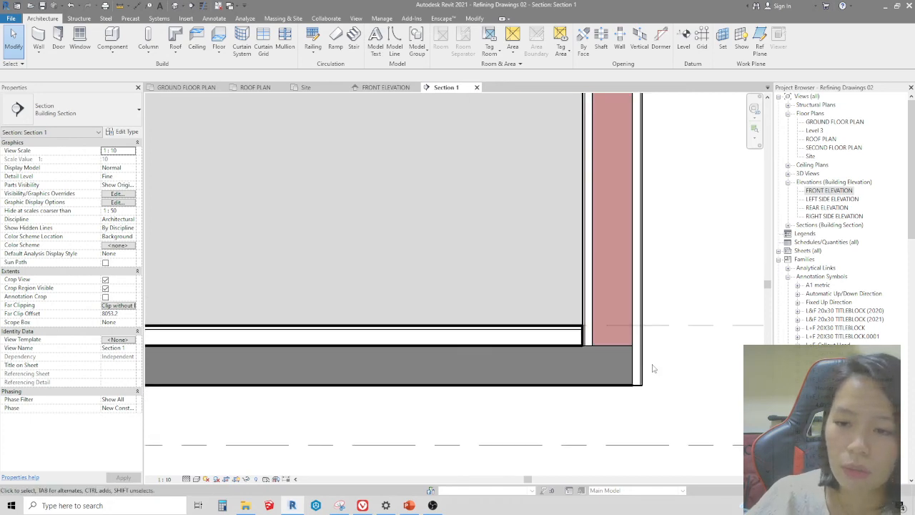
scroll(629, 300, "down", 2)
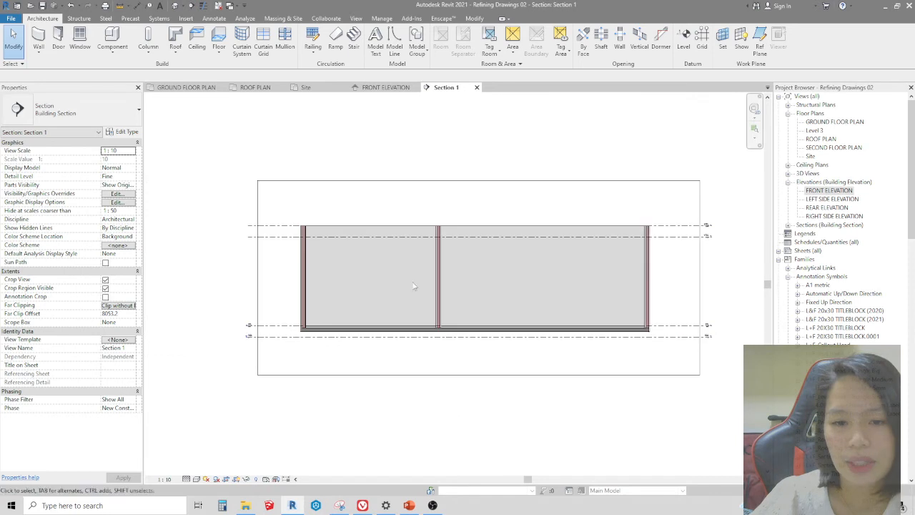
Open the SECOND FLOOR PLAN view and set its underlay range base level to FFL.
scroll(307, 264, "up", 2)
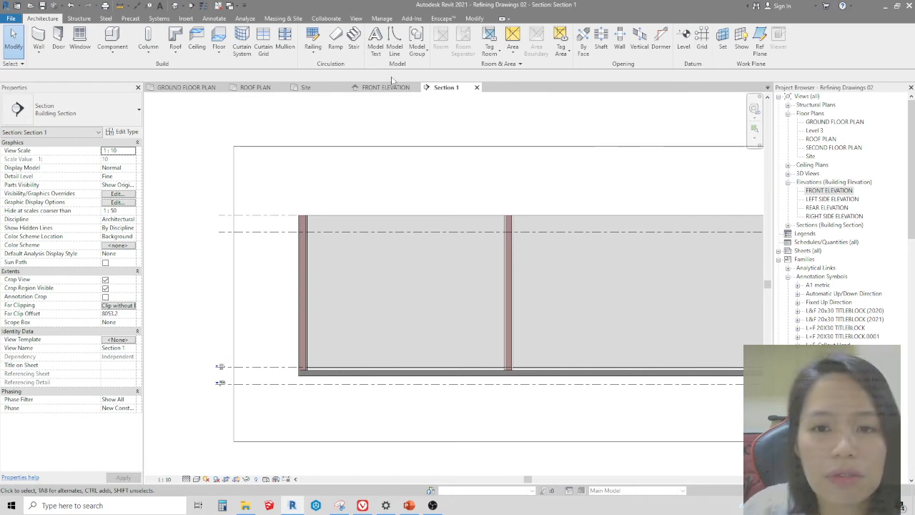
left_click(186, 87)
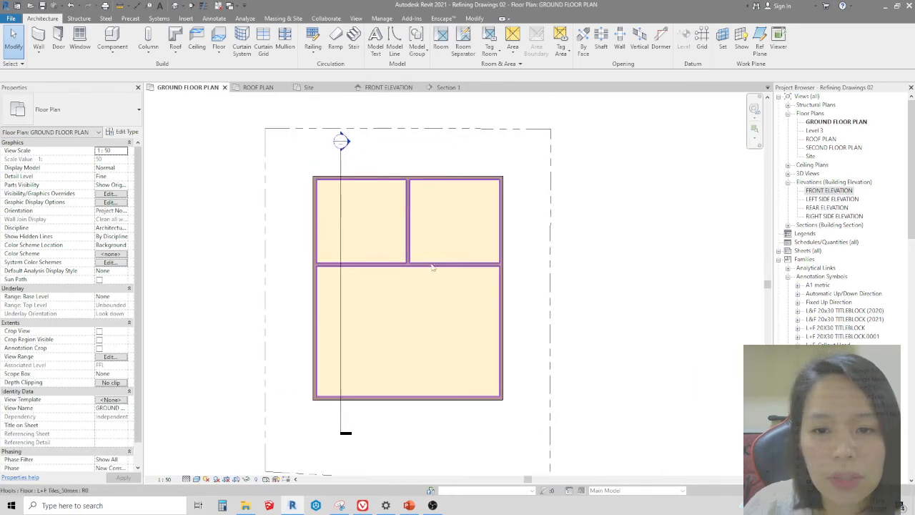
double_click(834, 147)
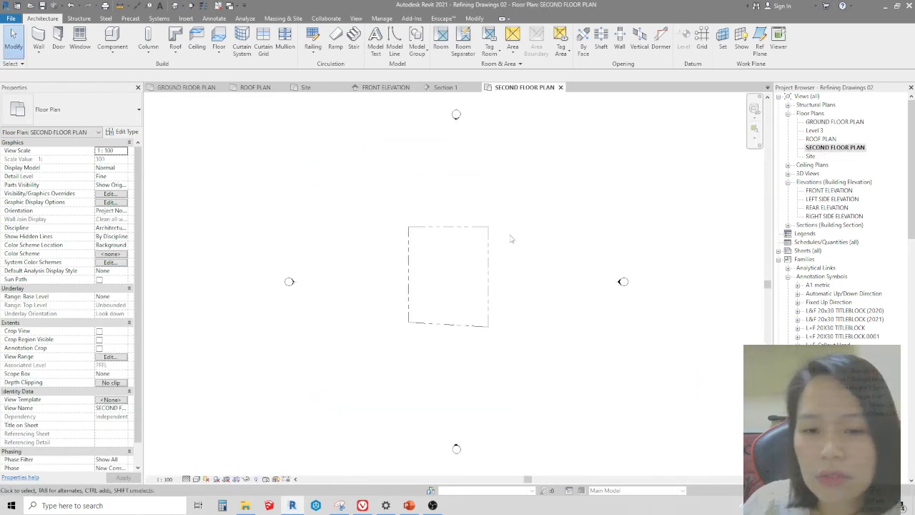
scroll(547, 264, "up", 2)
scroll(290, 287, "up", 1)
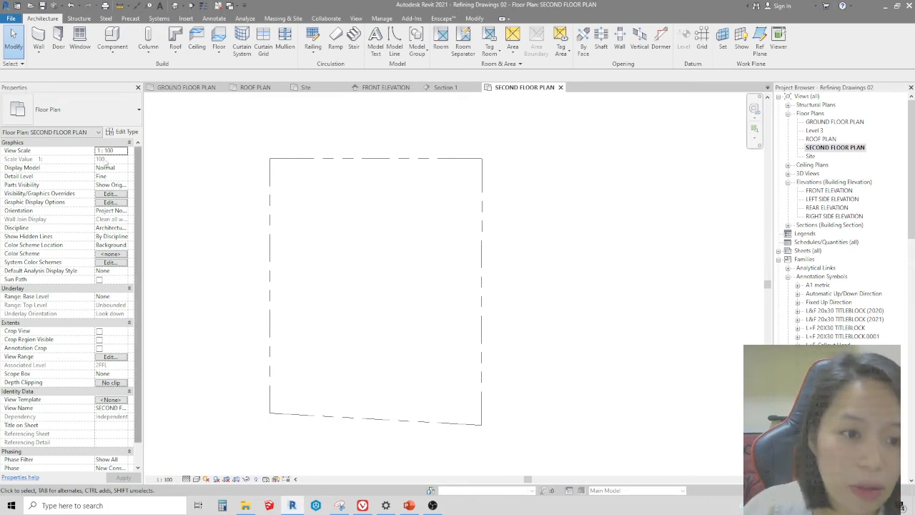
left_click_drag(85, 165, 62, 165)
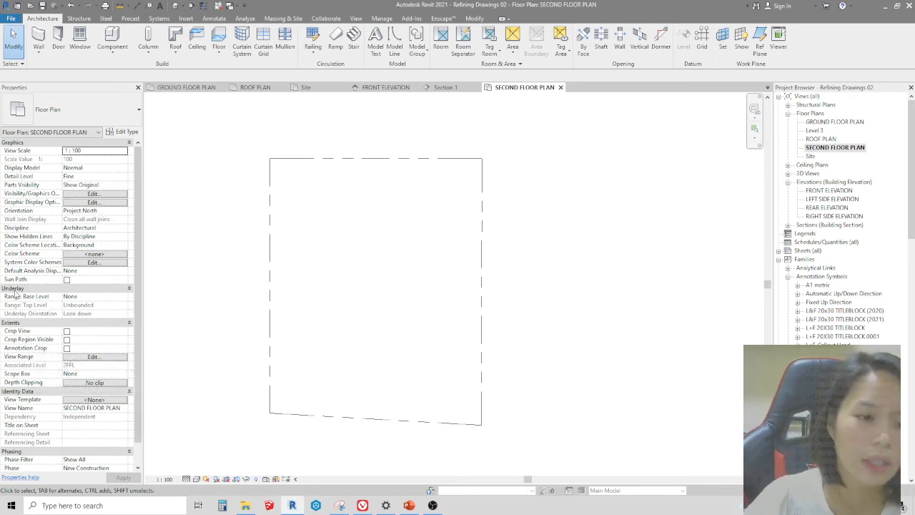
left_click(80, 296)
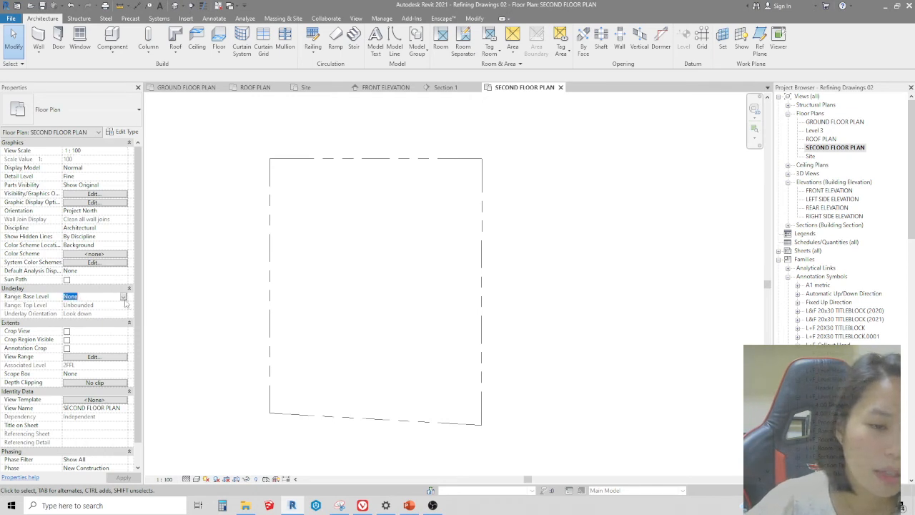
left_click(124, 298)
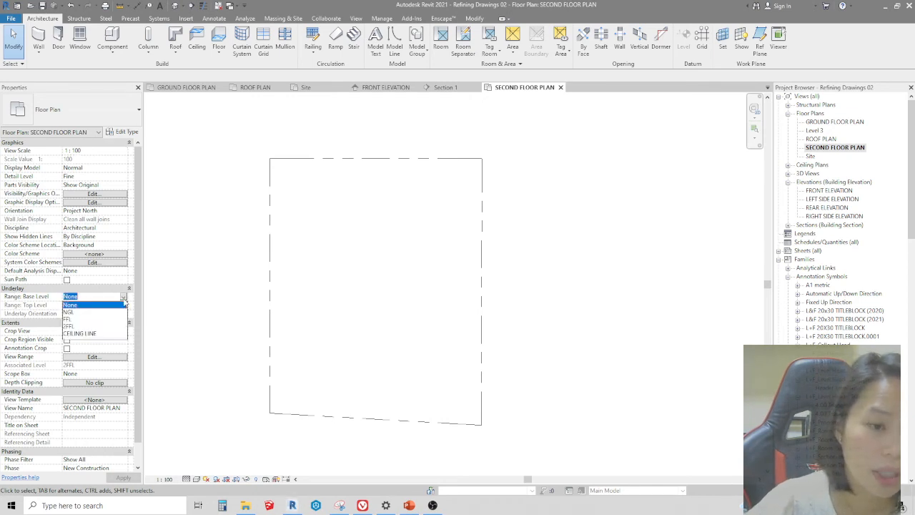
left_click(81, 320)
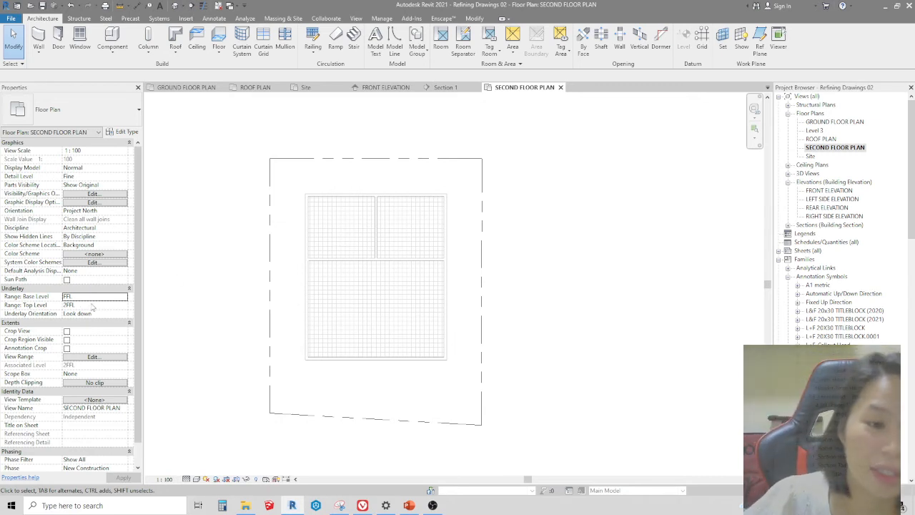
left_click(126, 298)
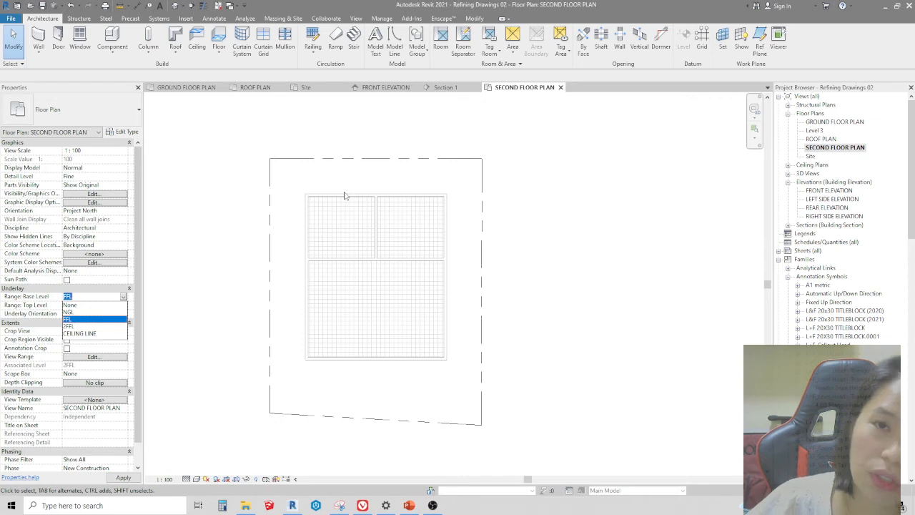
left_click(79, 319)
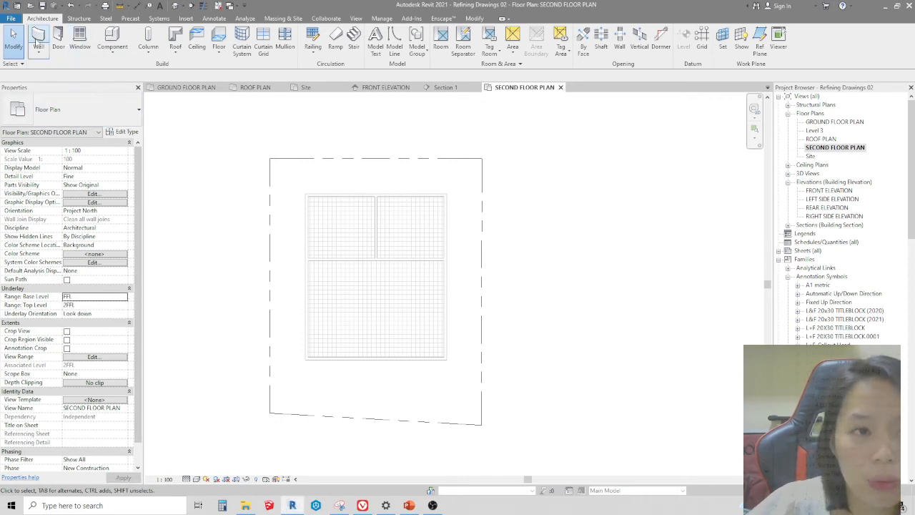
Draw L+F Wall_150mm walls from 2FFL to CEILING LINE along the underlay's left edge and straight across the front room to its right edge.
left_click(38, 40)
scroll(303, 190, "up", 5)
left_click(311, 210)
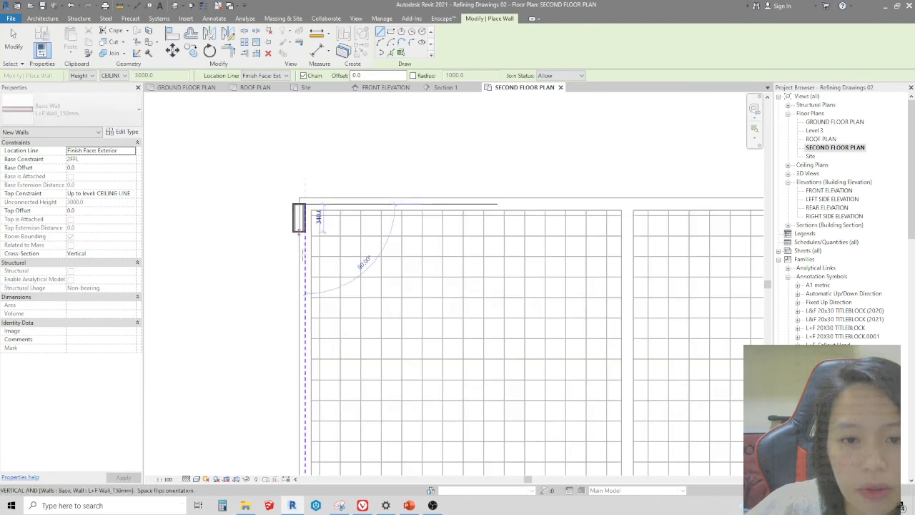
key("Escape")
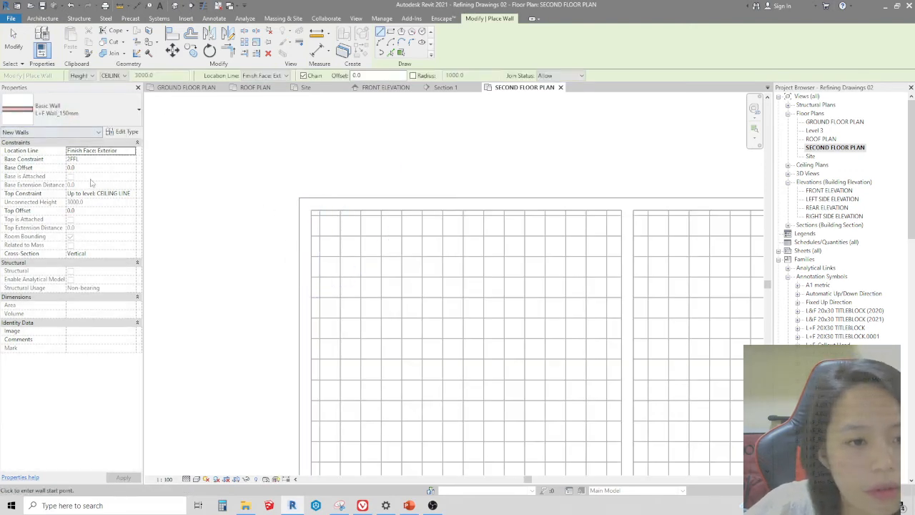
left_click(299, 198)
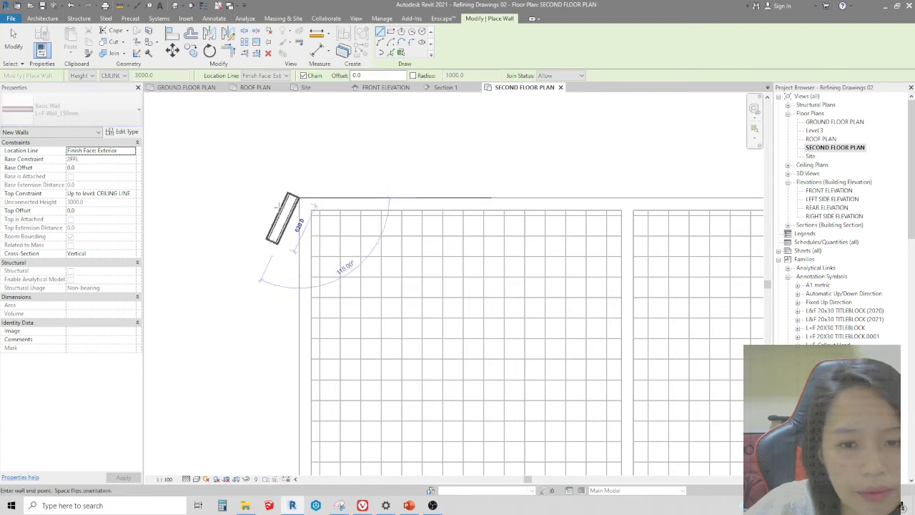
scroll(284, 178, "down", 5)
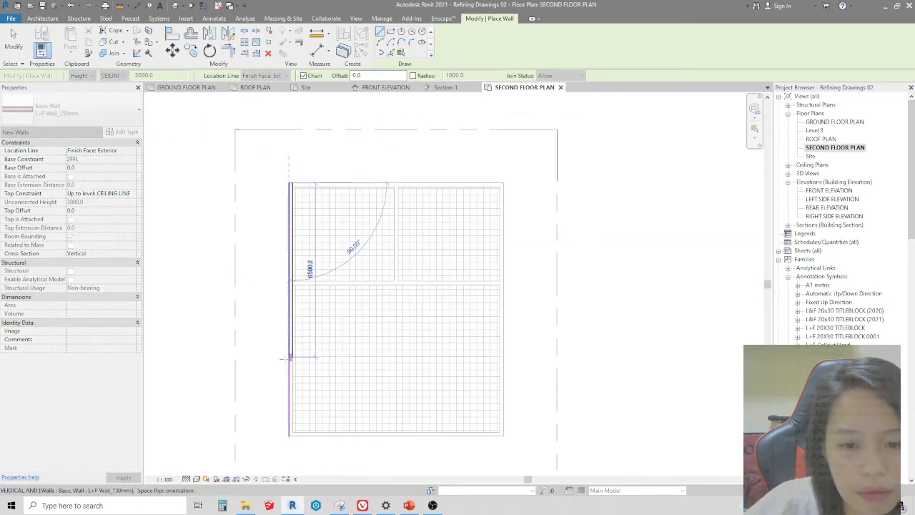
left_click(290, 346)
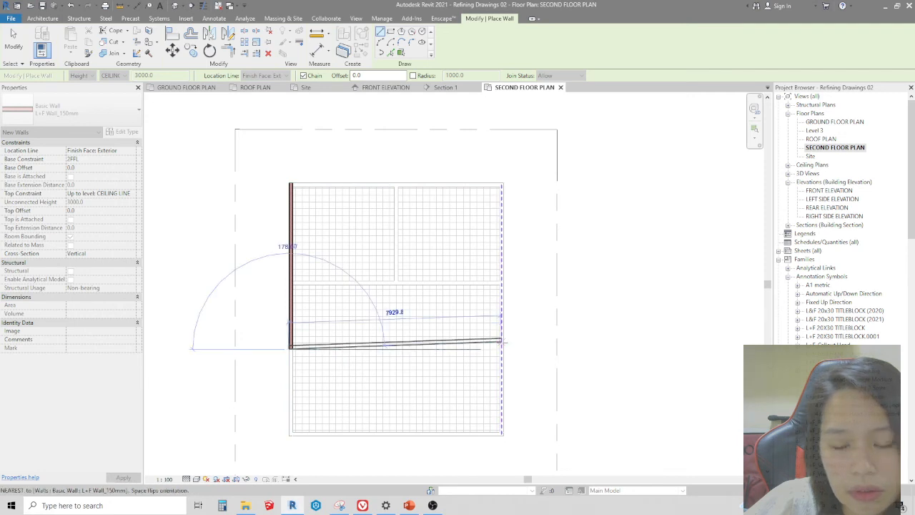
scroll(505, 342, "up", 5)
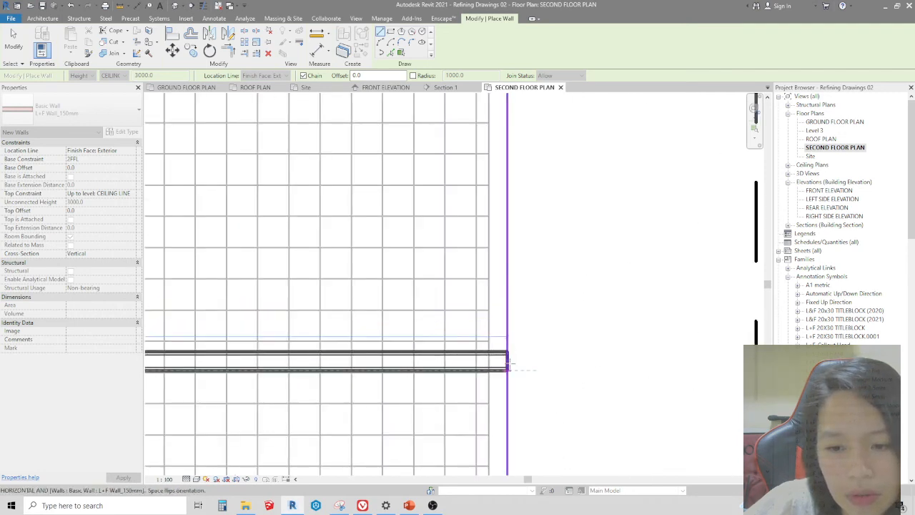
left_click(510, 365)
Continue the wall chain up the underlay's right outer edge and back along its upper edge, closing an 8000 mm wide rectangle.
scroll(479, 287, "down", 5)
scroll(474, 216, "up", 4)
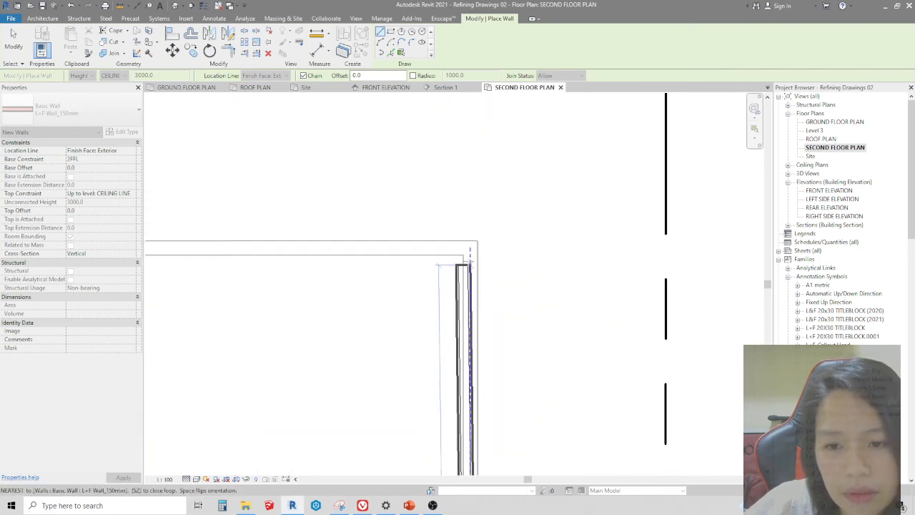
left_click(478, 240)
scroll(564, 240, "down", 4)
scroll(329, 240, "up", 2)
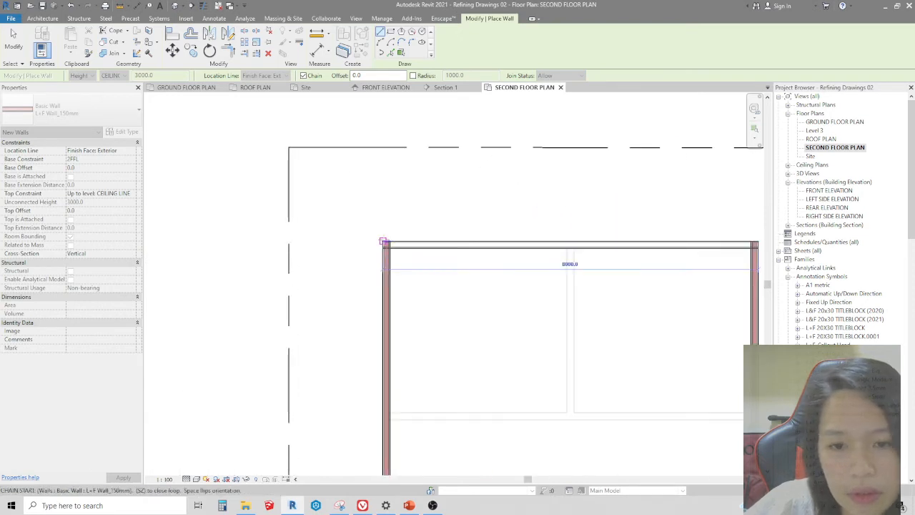
left_click(384, 241)
scroll(351, 204, "down", 3)
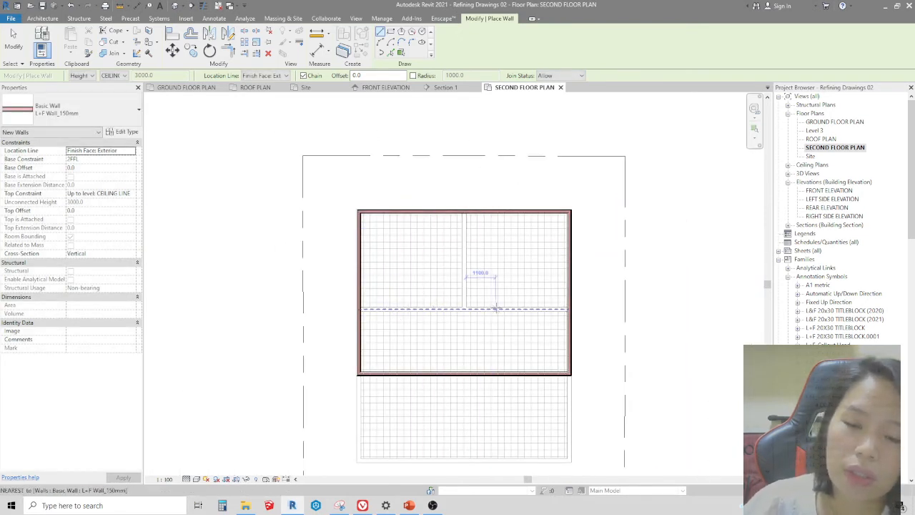
scroll(501, 307, "up", 2)
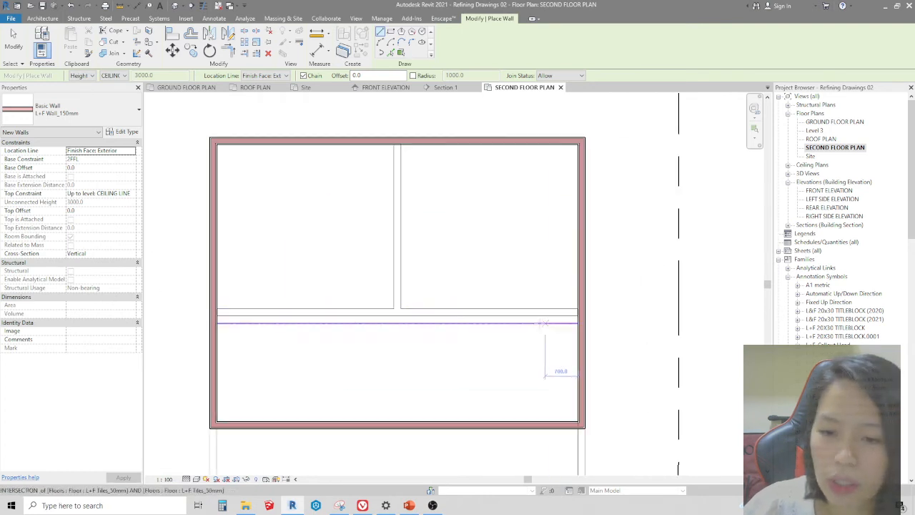
scroll(506, 257, "down", 2)
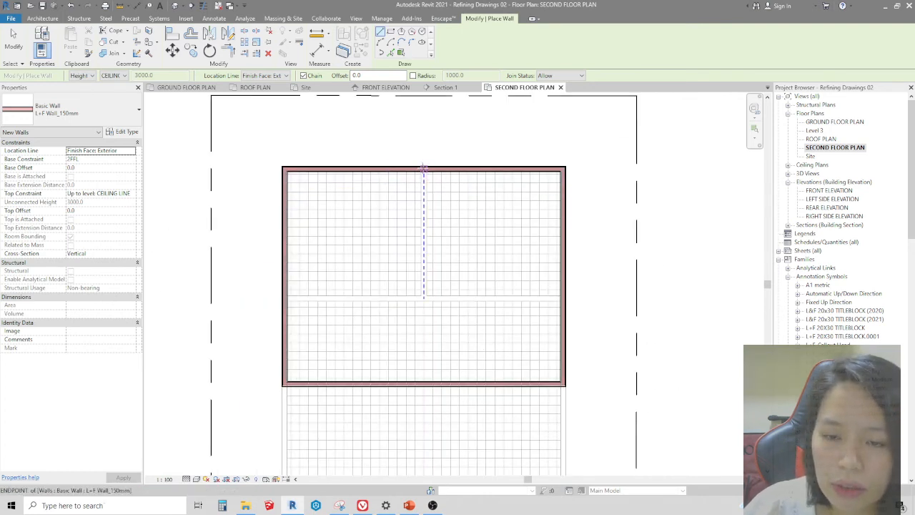
scroll(423, 169, "up", 2)
scroll(435, 194, "down", 2)
key("Escape")
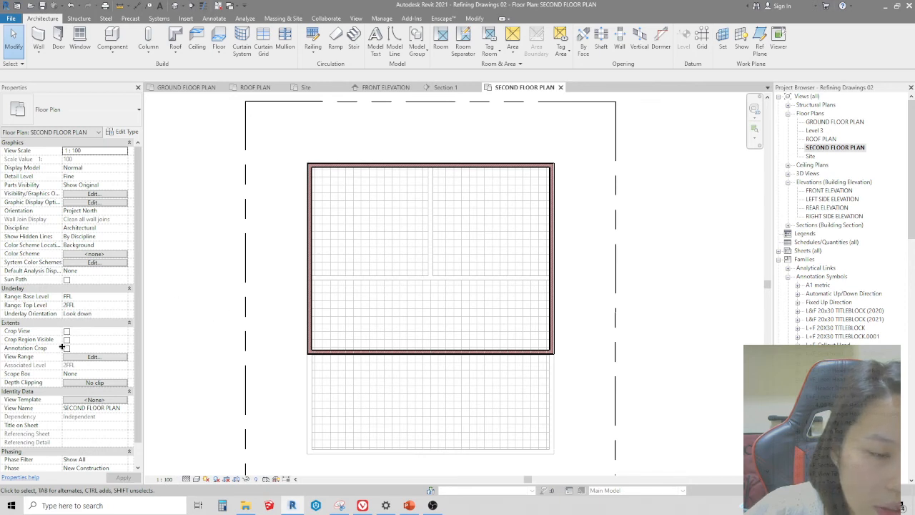
Set the second floor plan's underlay range base level to None.
left_click(124, 296)
left_click(86, 306)
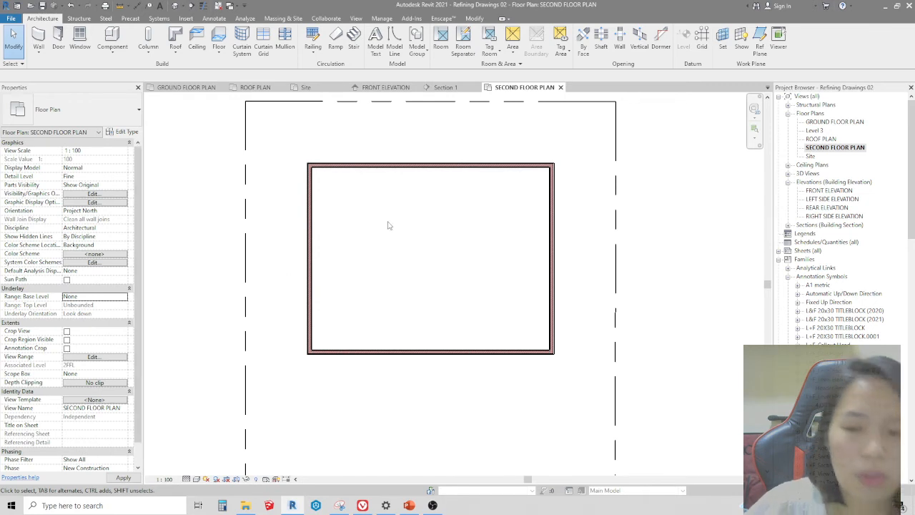
scroll(388, 225, "down", 2)
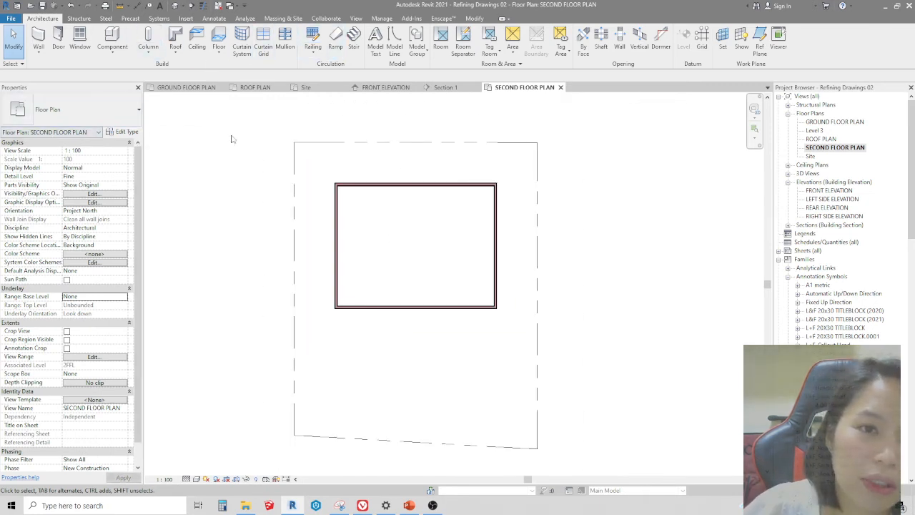
Start a floor on the second floor and duplicate the L+F Slab on Fill_100mm type as L+F Slab on Fill_150mm.
left_click(218, 38)
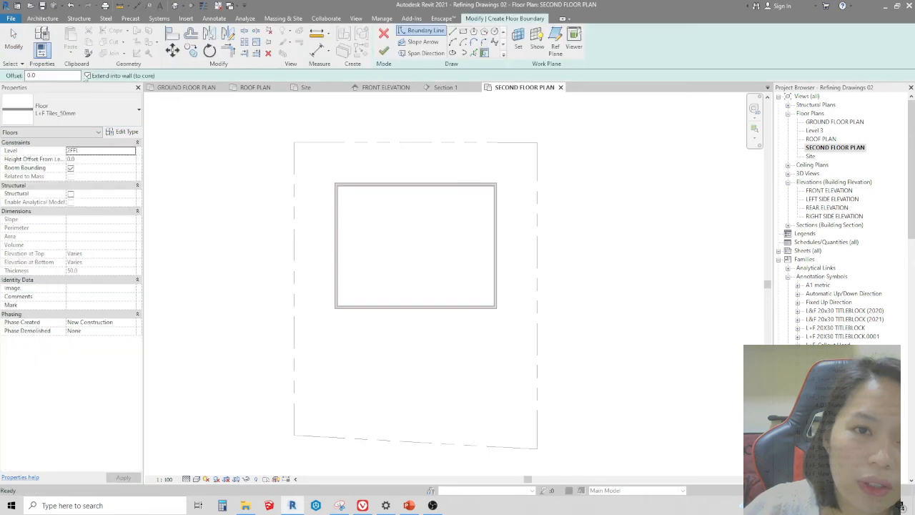
left_click(86, 119)
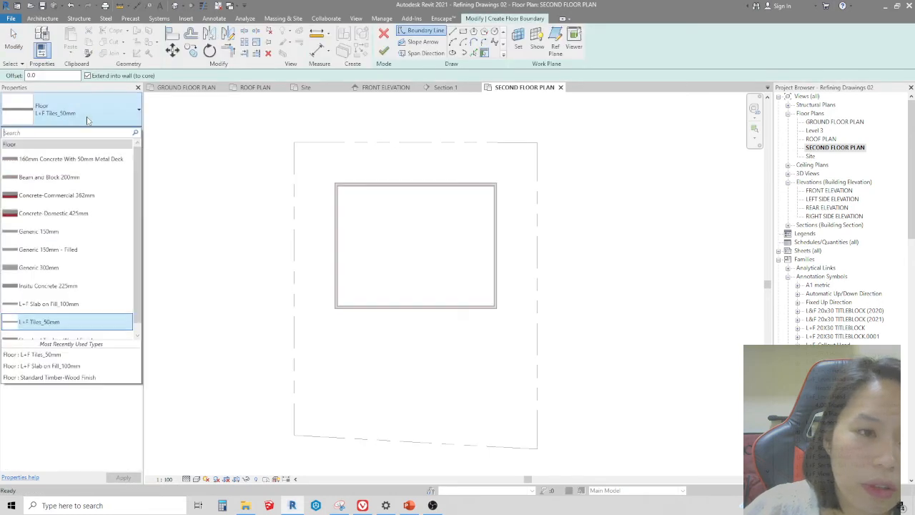
left_click(65, 304)
left_click(123, 132)
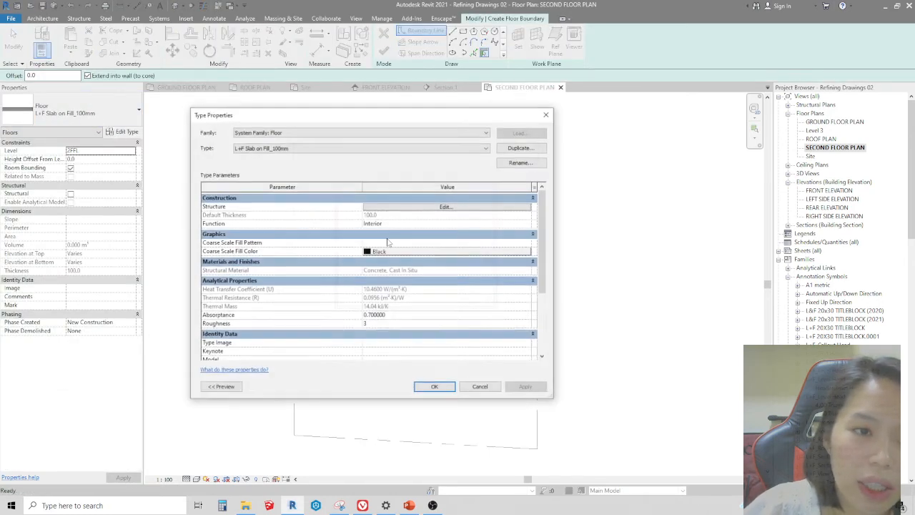
left_click(521, 147)
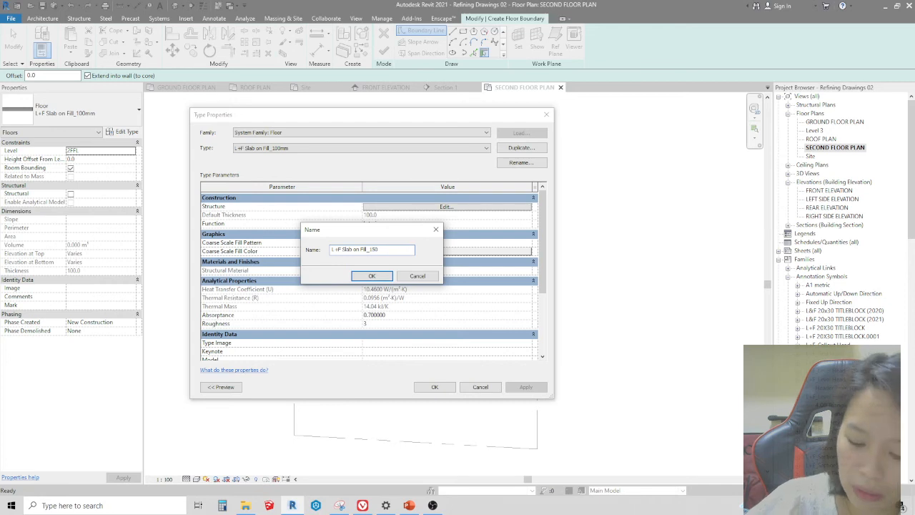
left_click(415, 276)
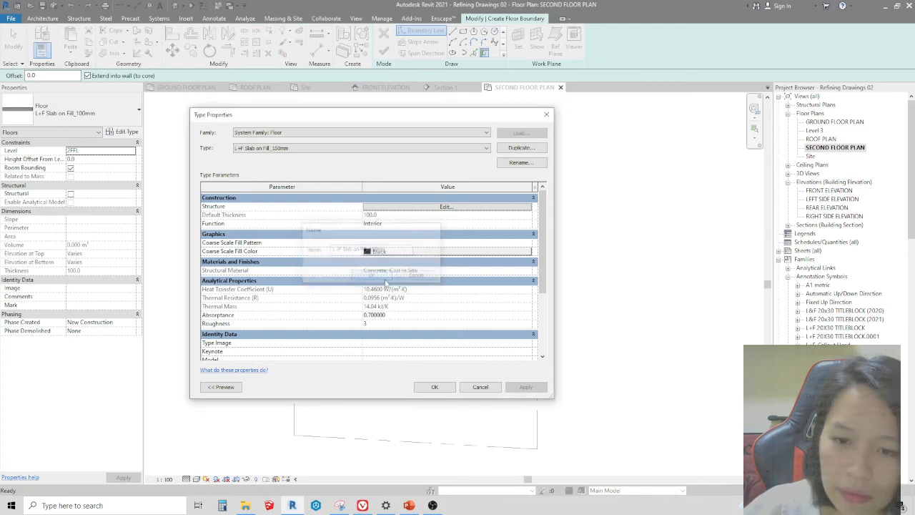
Set the cast-in-situ concrete structure layer of the duplicated floor type to 150 mm thick.
left_click(401, 209)
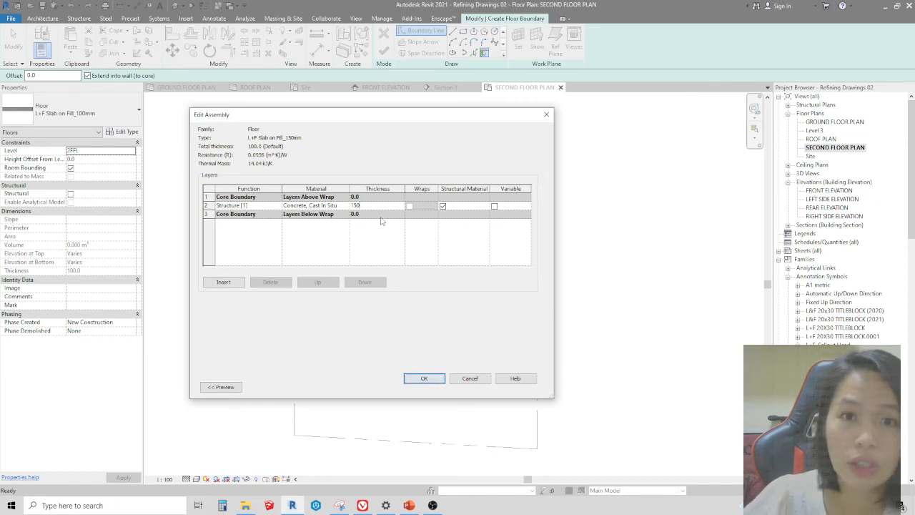
left_click(424, 378)
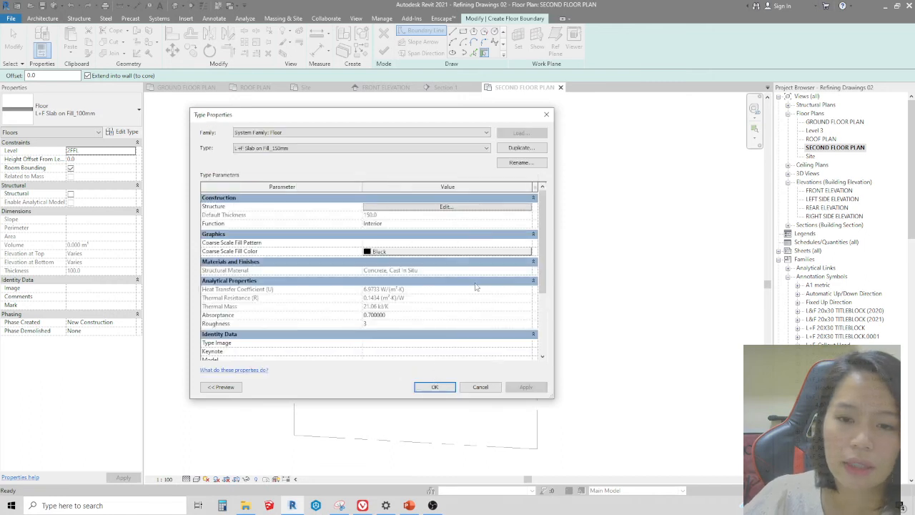
left_click(434, 386)
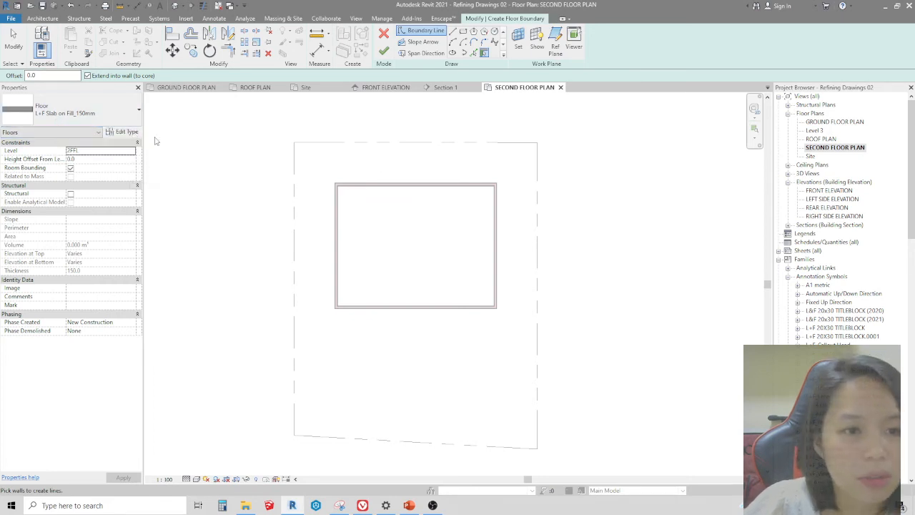
Rename the 150 mm floor type as L+F Second Floor Slab_150mm.
left_click(123, 133)
left_click(516, 163)
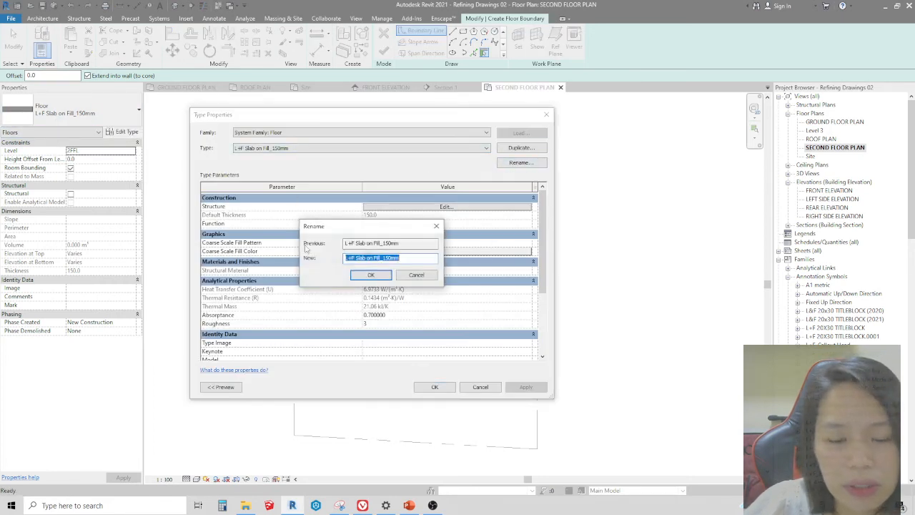
left_click(367, 258)
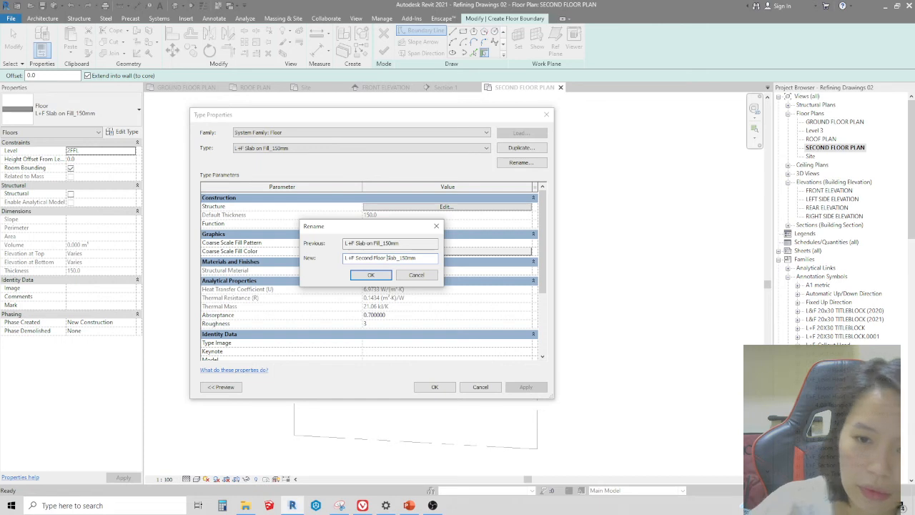
left_click(371, 275)
left_click(433, 387)
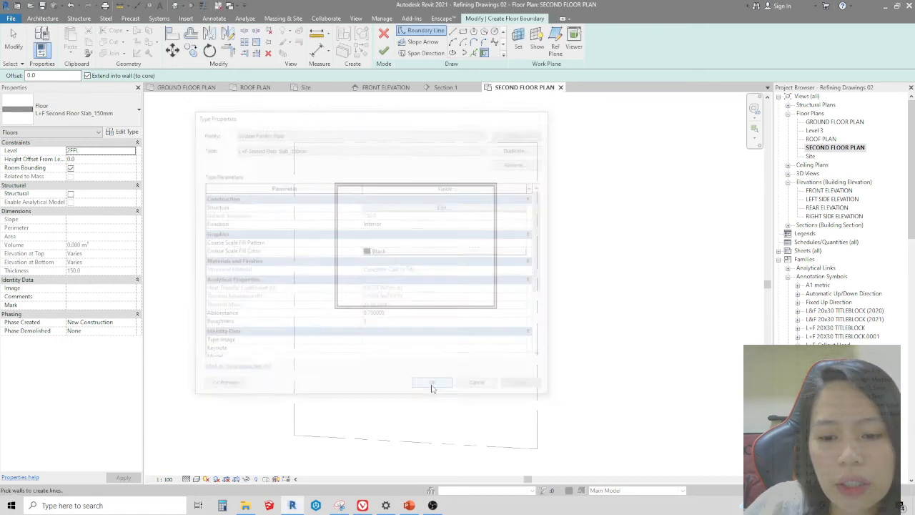
Sketch a rectangular floor boundary within the second floor walls, from their upper-left corner to their lower-right corner.
left_click(463, 32)
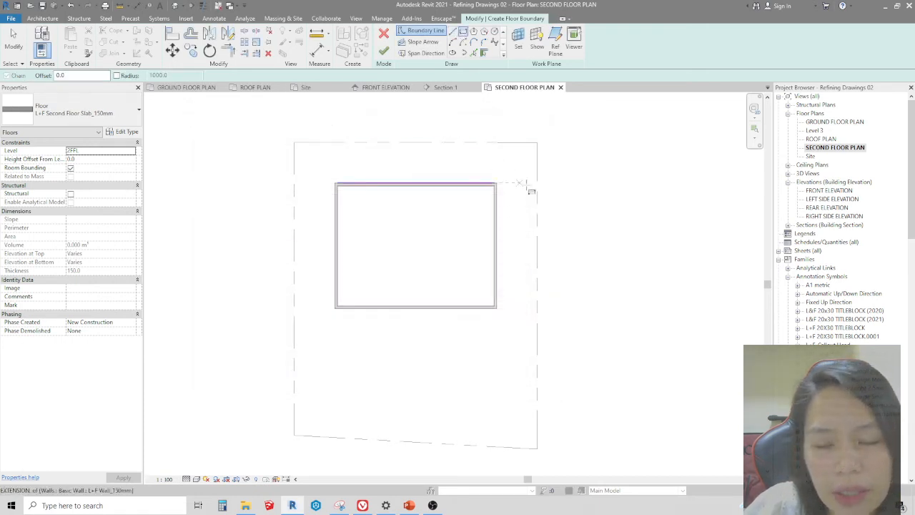
scroll(638, 240, "up", 4)
scroll(574, 266, "down", 4)
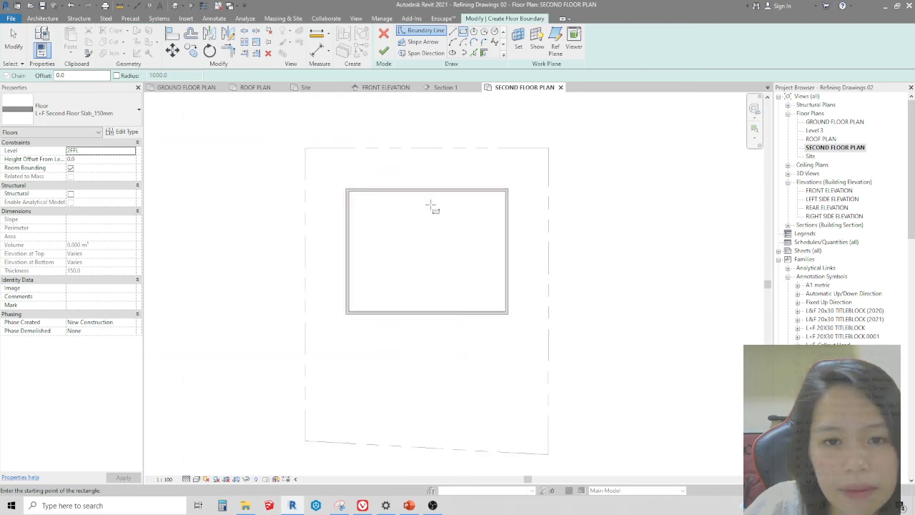
scroll(431, 204, "up", 5)
scroll(241, 182, "up", 5)
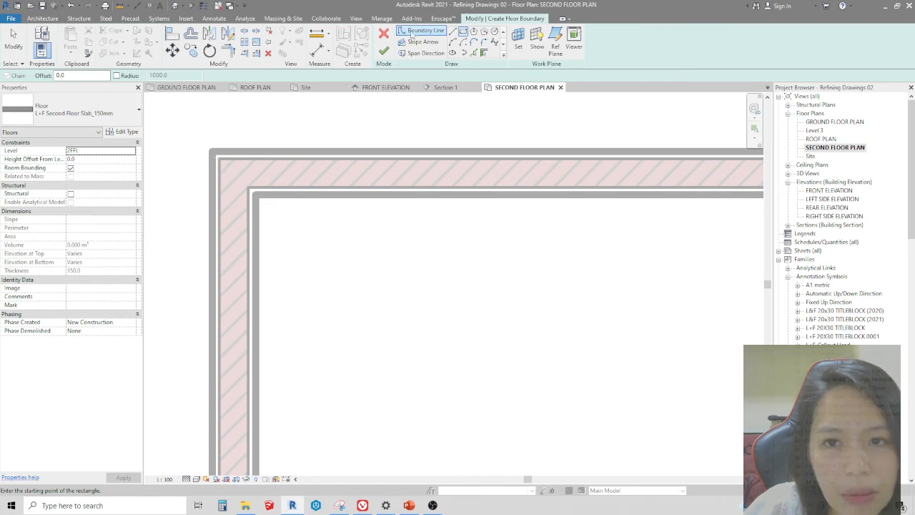
left_click(220, 159)
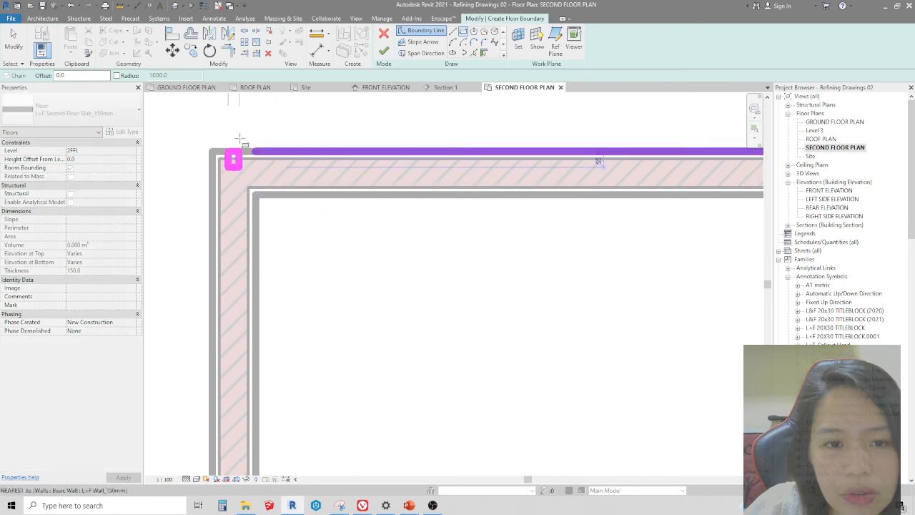
scroll(242, 142, "down", 7)
scroll(420, 300, "up", 5)
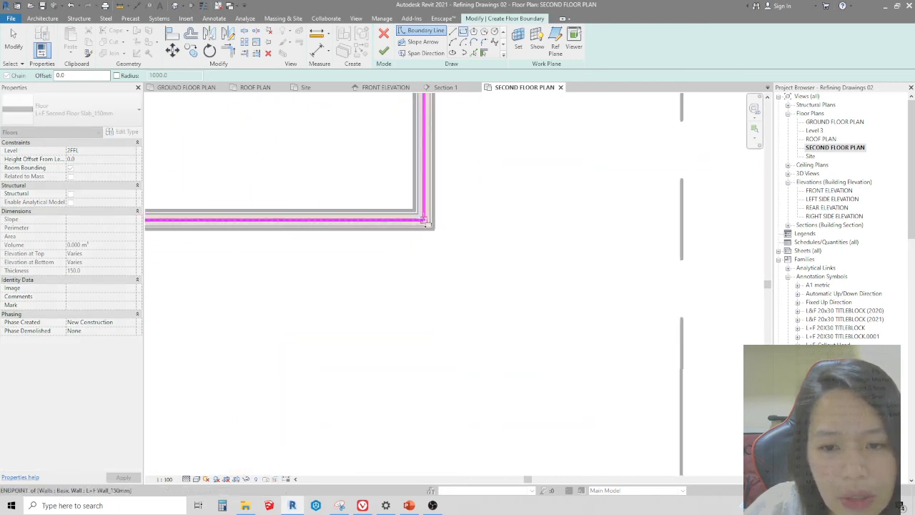
left_click(425, 222)
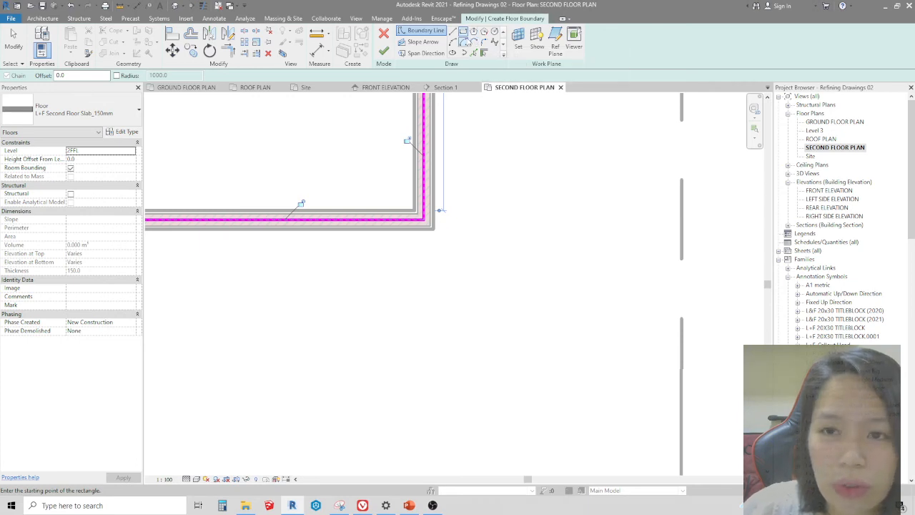
Align the lower and right edges of the slab boundary with the outer face of the wall core.
key("a")
key("l")
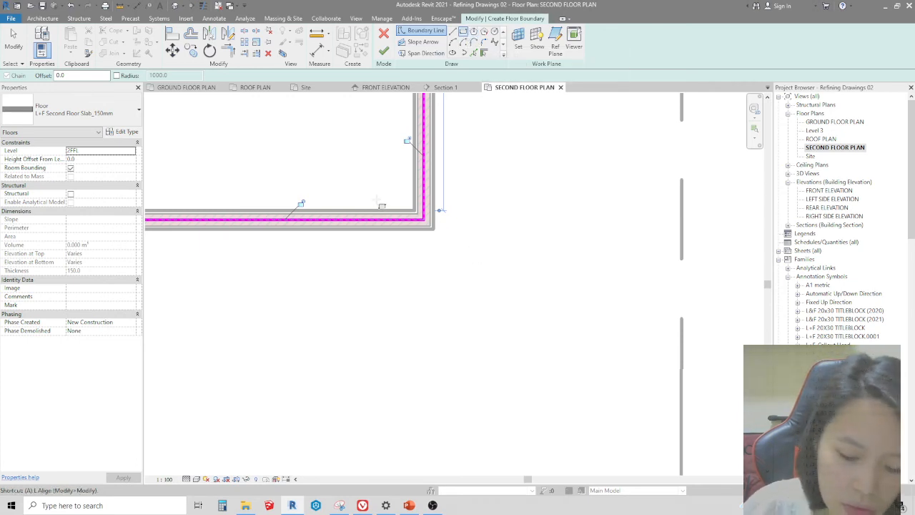
scroll(384, 241, "up", 2)
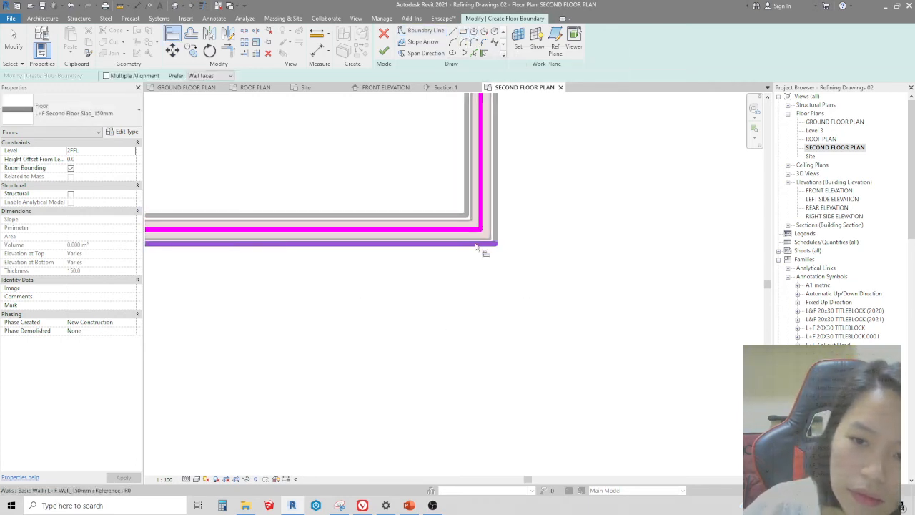
scroll(369, 226, "up", 1)
scroll(443, 247, "up", 1)
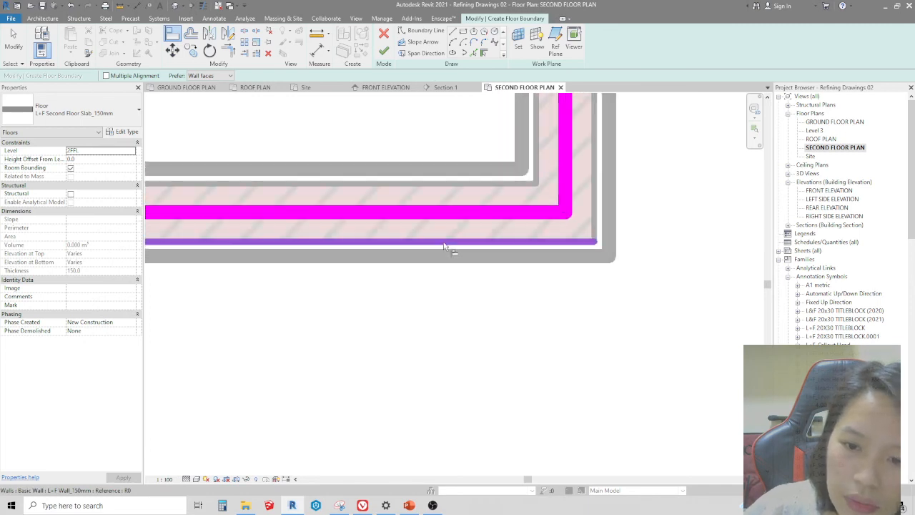
left_click(452, 243)
left_click(453, 213)
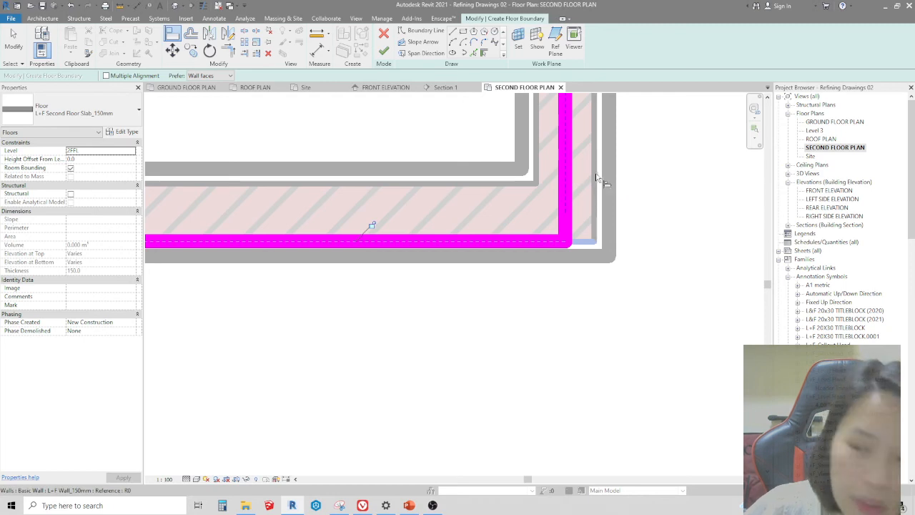
scroll(578, 308, "down", 2)
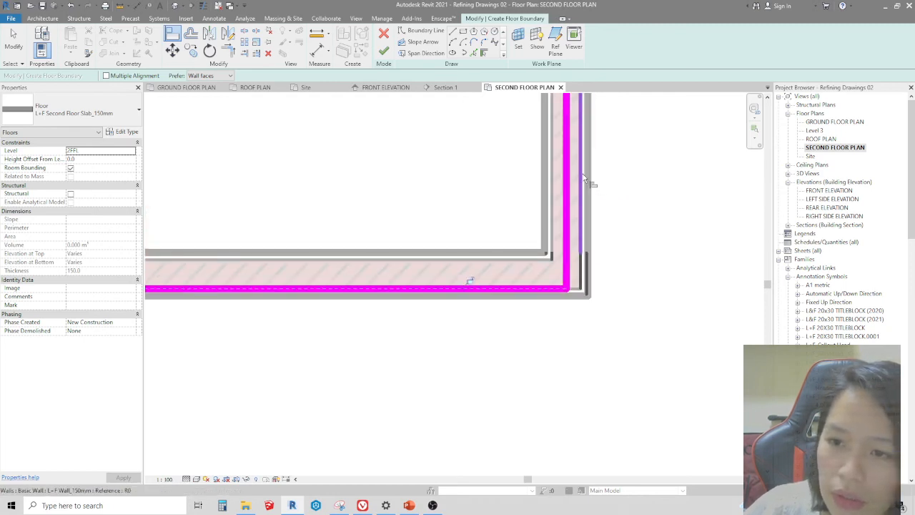
scroll(596, 367, "down", 3)
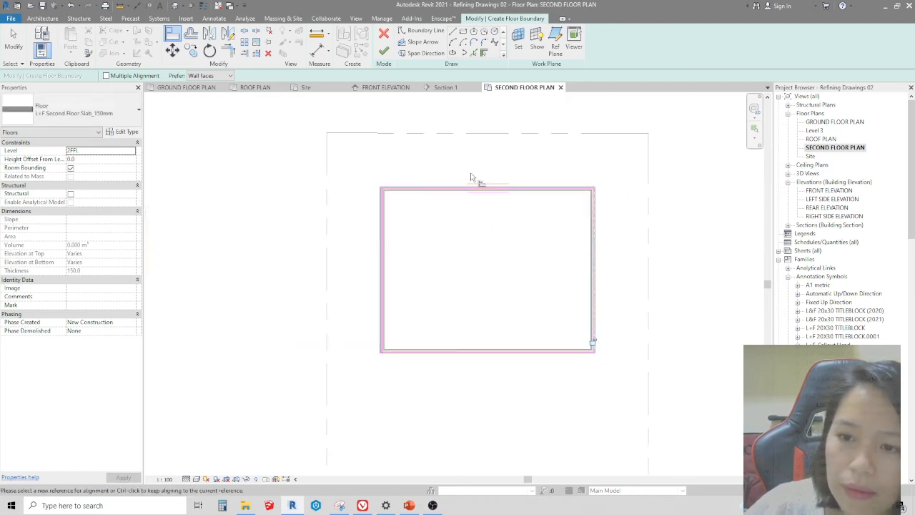
Align the upper and left slab boundary edges with the wall core's outer face and finish the floor.
scroll(333, 181, "up", 4)
scroll(331, 180, "up", 2)
left_click(323, 188)
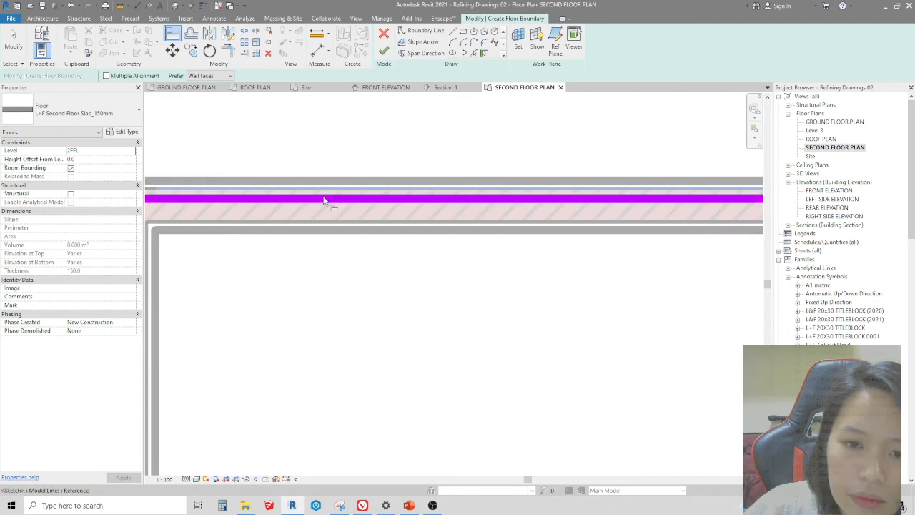
left_click(324, 199)
scroll(428, 158, "down", 3)
scroll(287, 216, "up", 2)
left_click(301, 207)
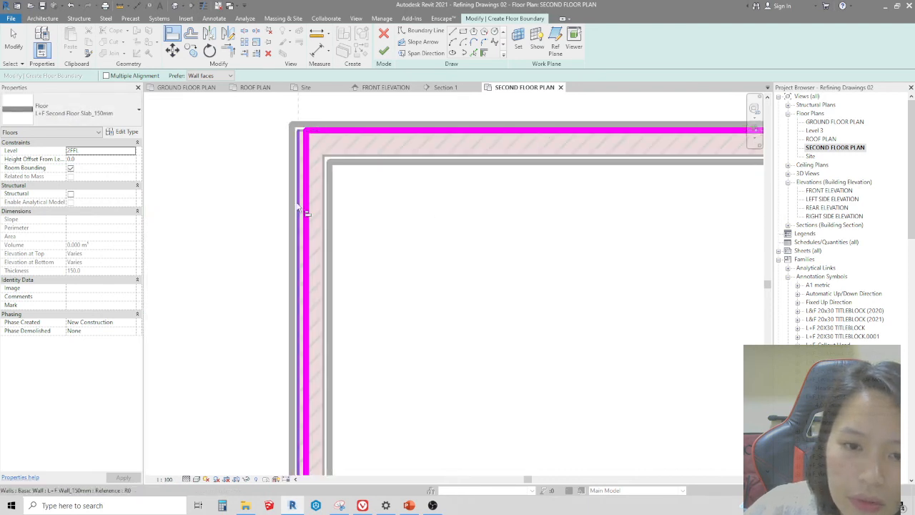
left_click(306, 209)
scroll(343, 165, "down", 1)
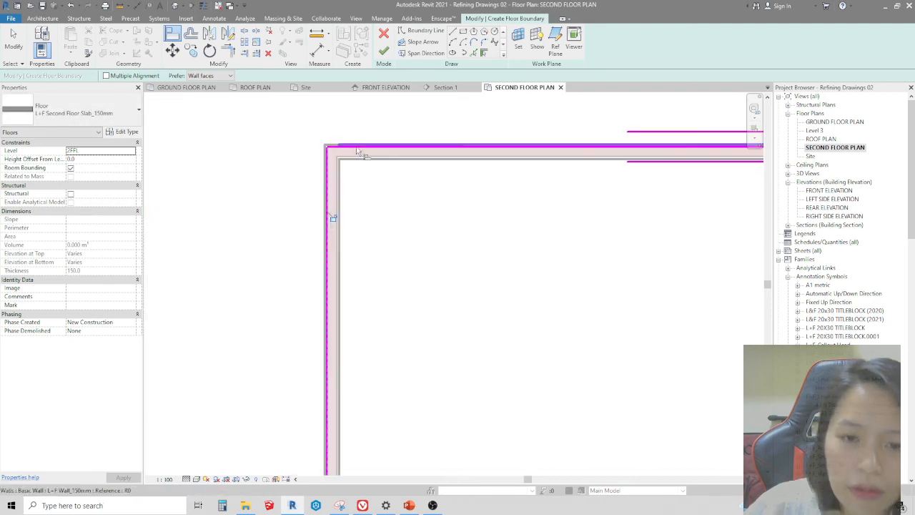
left_click(384, 51)
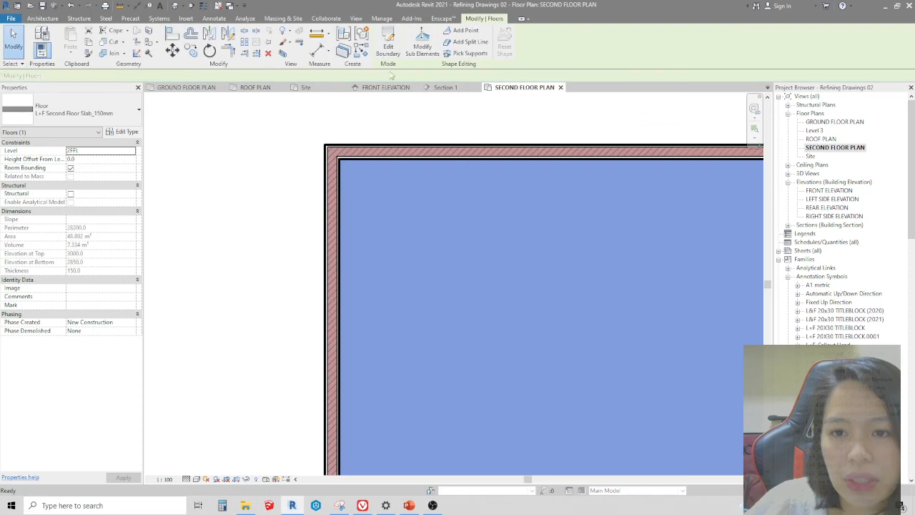
Open Section 1 and extend the crop region upward beyond the full height of the second floor walls.
left_click(445, 87)
scroll(280, 264, "down", 3)
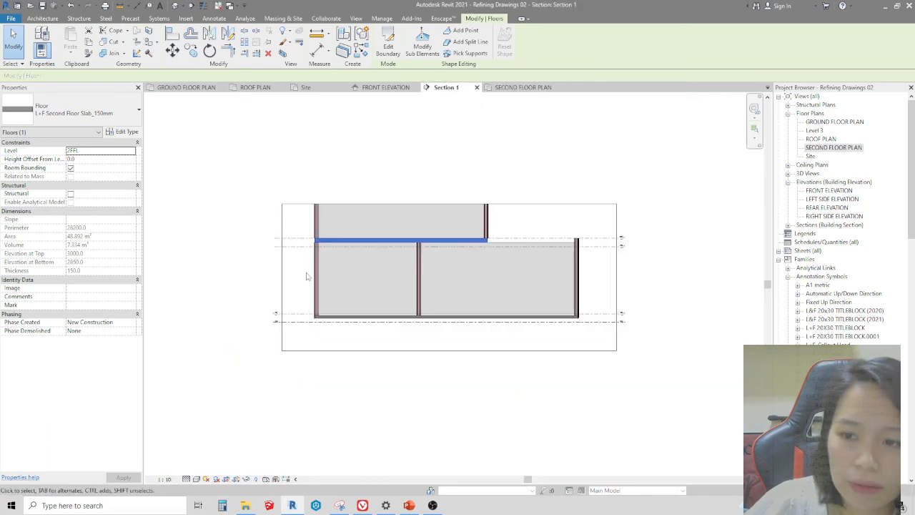
left_click(519, 205)
left_click_drag(449, 205, 449, 130)
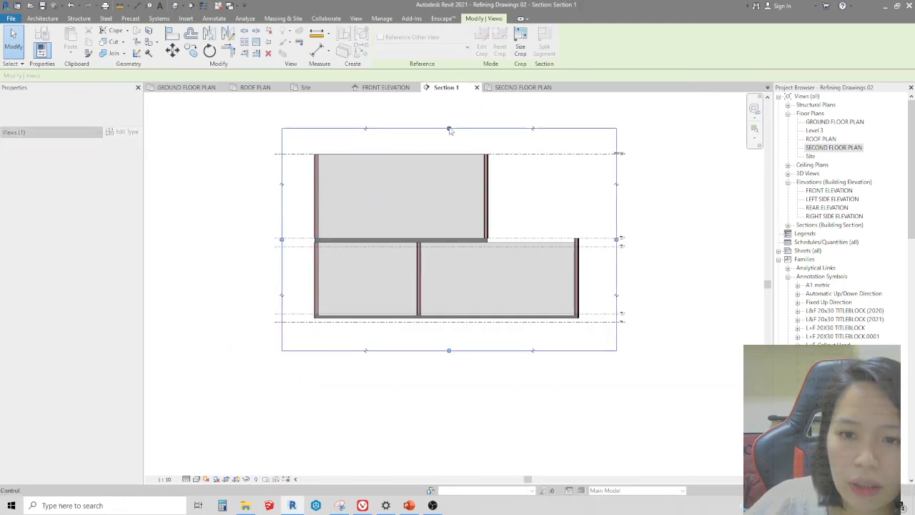
scroll(266, 163, "up", 3)
scroll(400, 293, "up", 5)
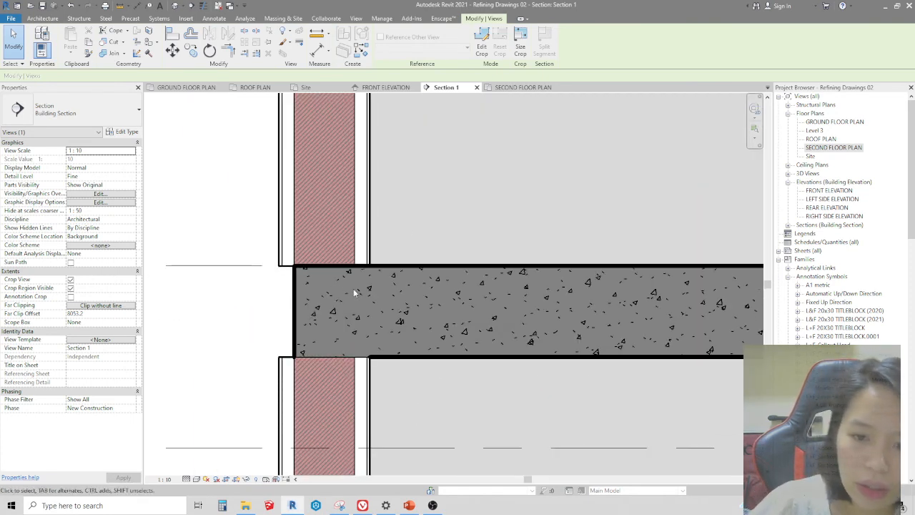
Set the second floor slab's height offset from level 2FFL to -50 mm.
scroll(360, 292, "down", 6)
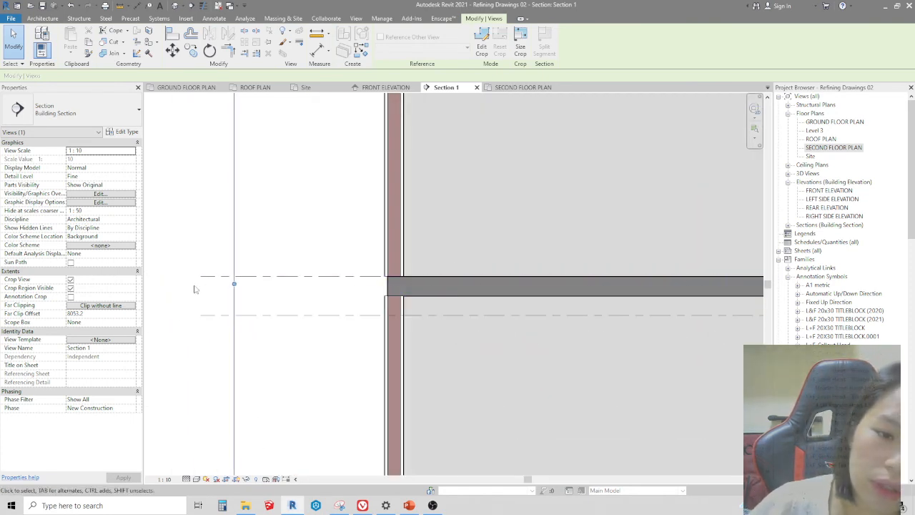
left_click(214, 275)
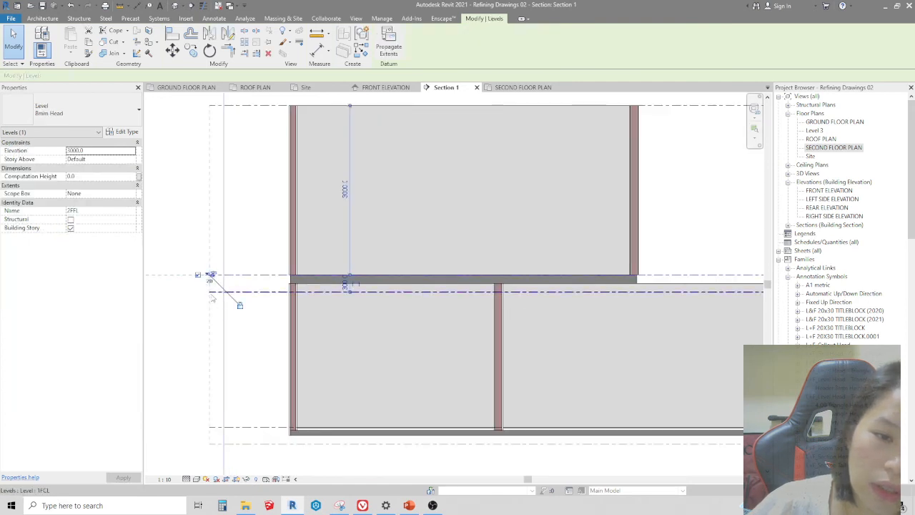
left_click(211, 291)
scroll(213, 286, "up", 3)
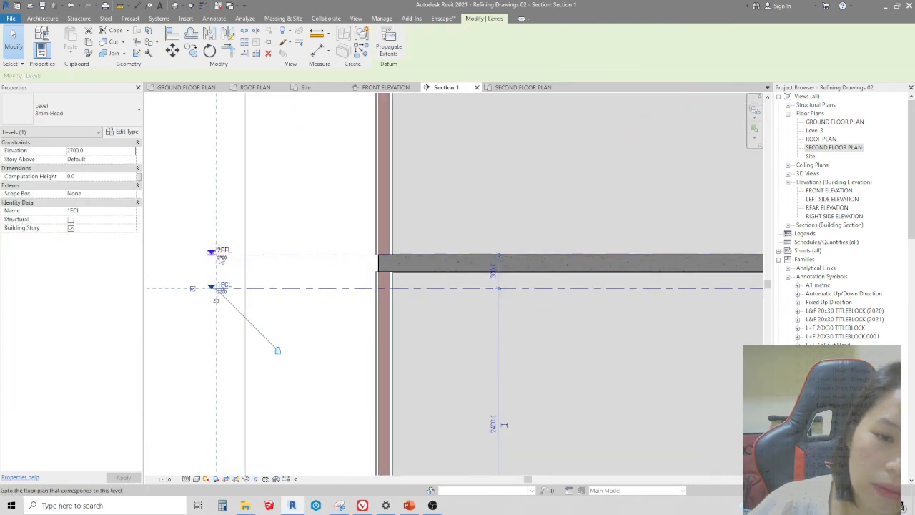
scroll(213, 286, "up", 2)
left_click(505, 257)
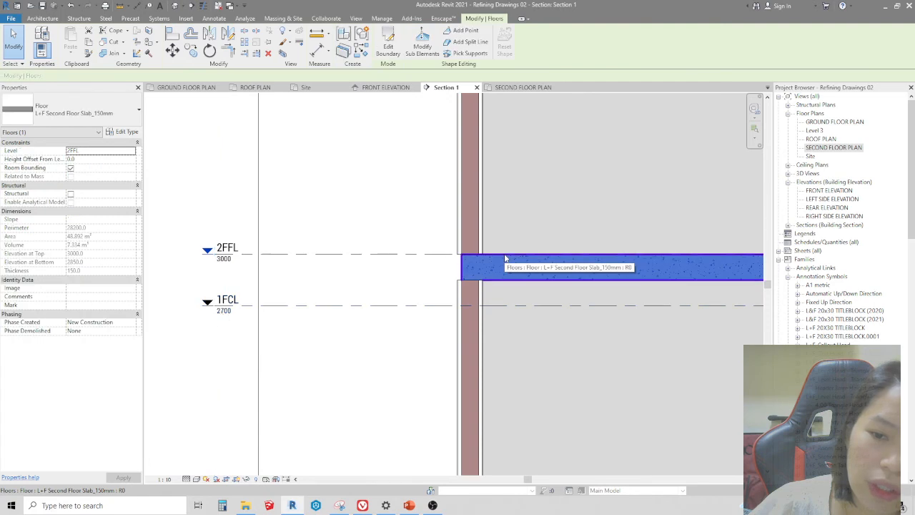
left_click(81, 160)
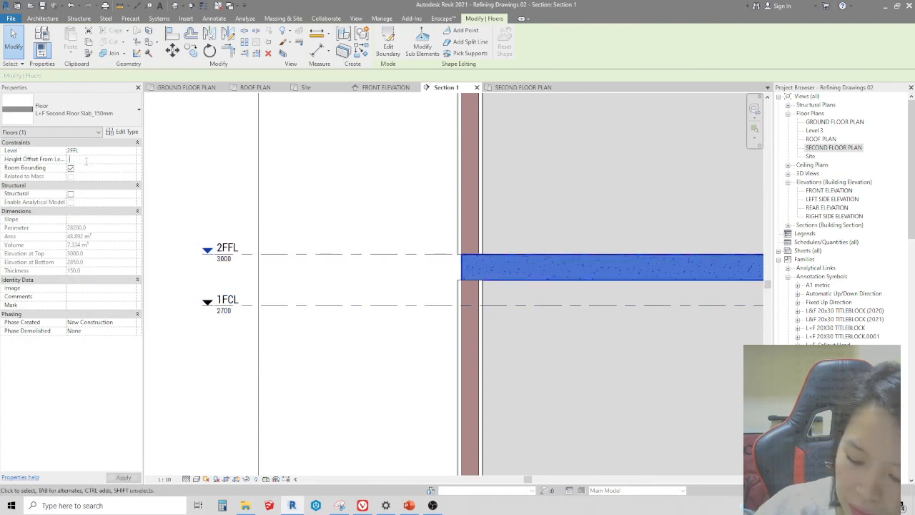
type("-50")
key("Return")
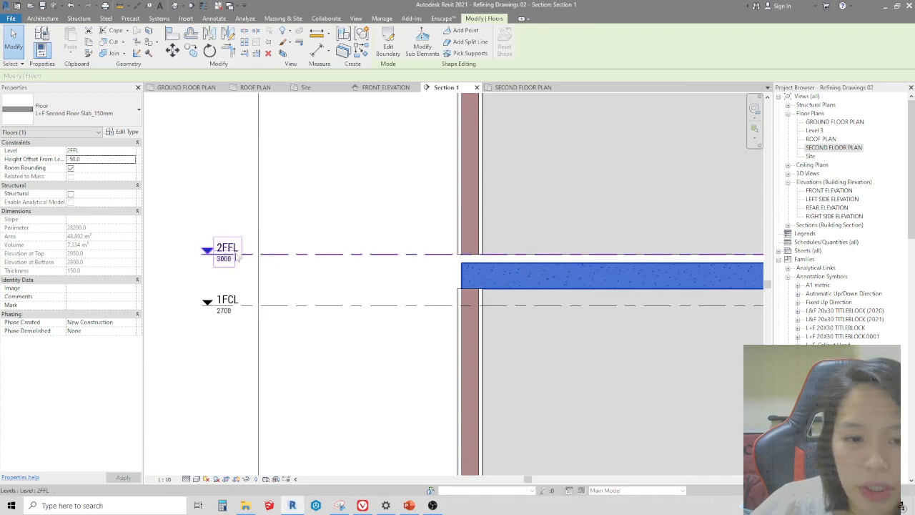
Try to stretch the base of the left second floor wall down to the slab's underside.
left_click(466, 258)
scroll(505, 263, "up", 2)
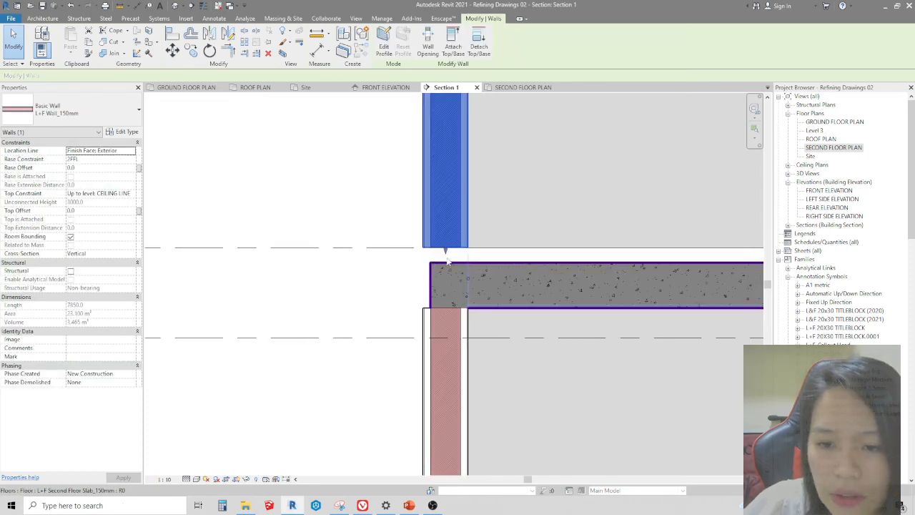
left_click(504, 266, "ctrl")
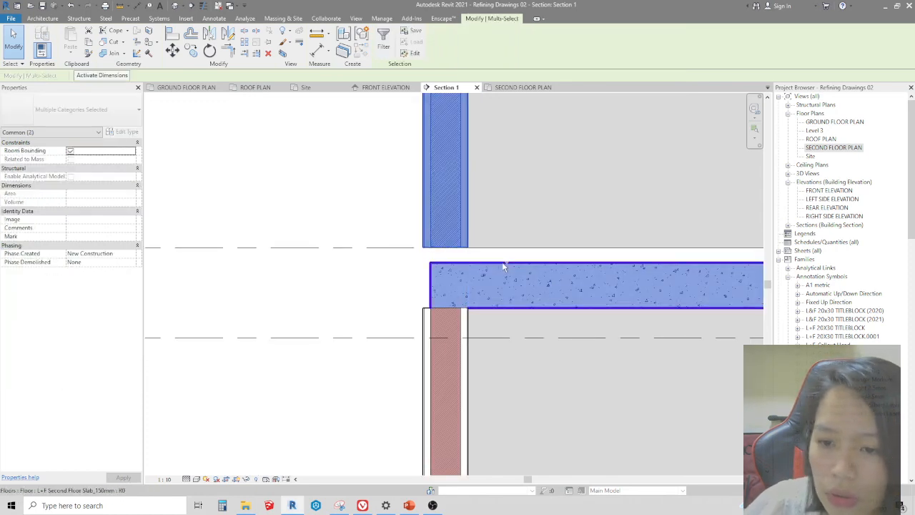
left_click(444, 247)
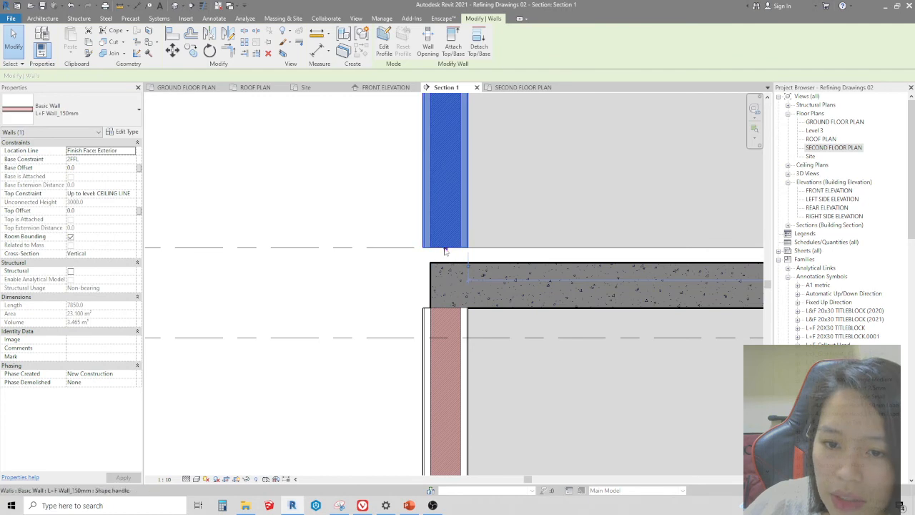
left_click_drag(444, 249, 443, 308)
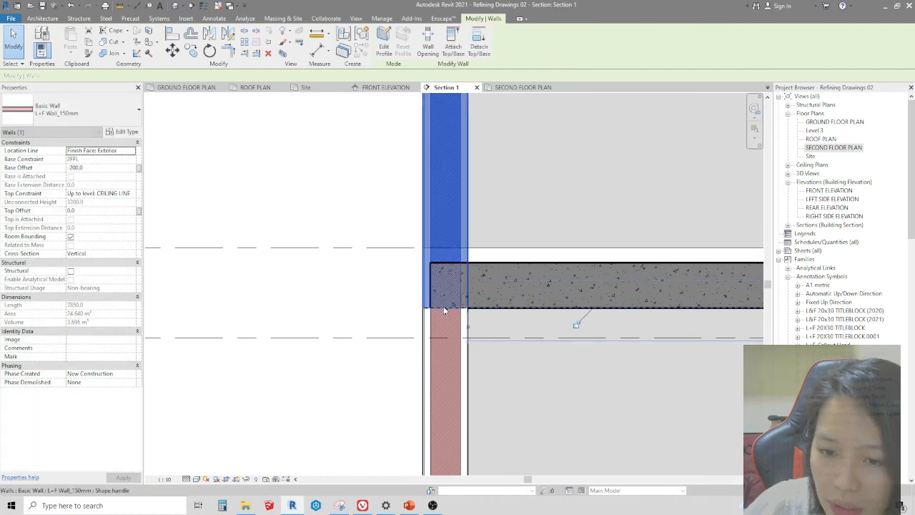
left_click(355, 304)
scroll(354, 304, "down", 2)
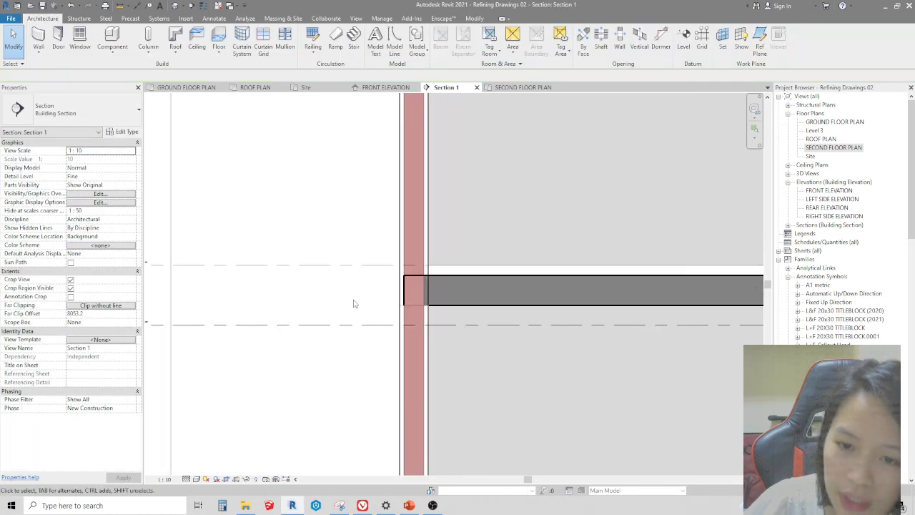
Select the three second floor walls in Section 1, filtering the selection to the Walls category.
scroll(395, 293, "down", 4)
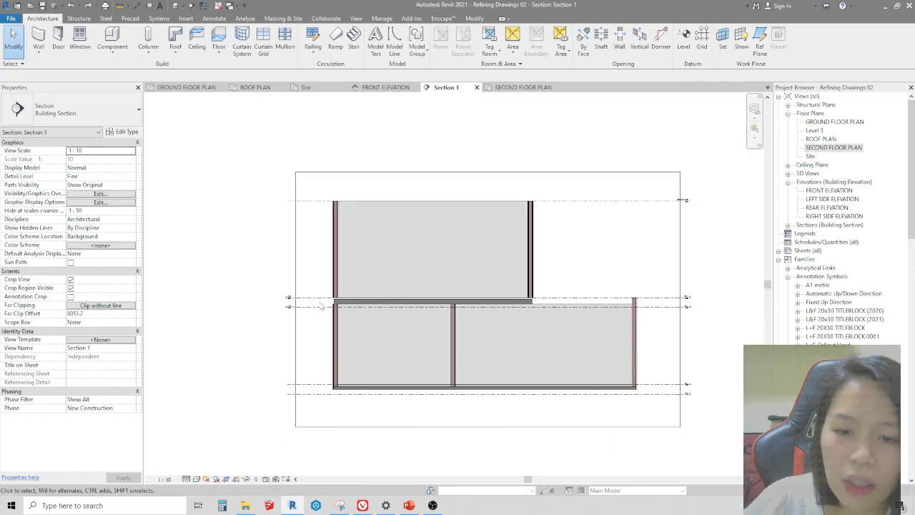
left_click_drag(315, 182, 553, 304)
left_click(503, 42)
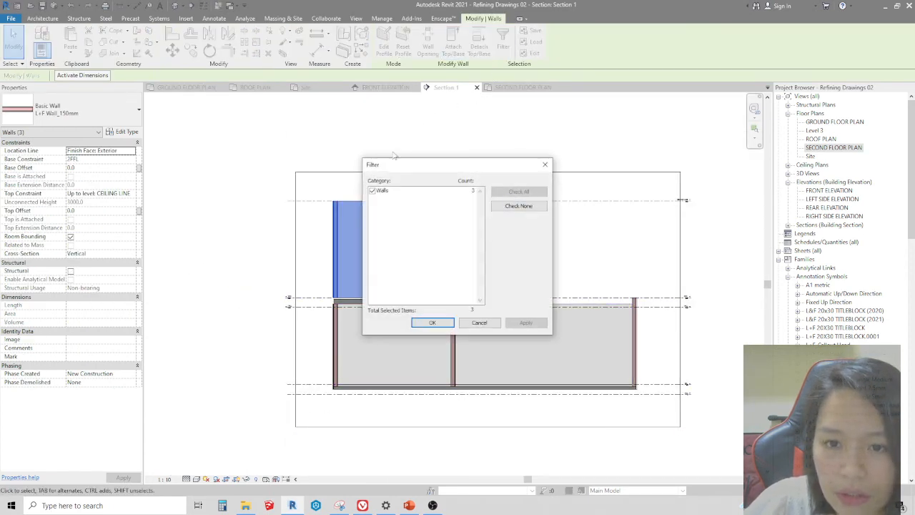
left_click(434, 322)
scroll(366, 278, "up", 2)
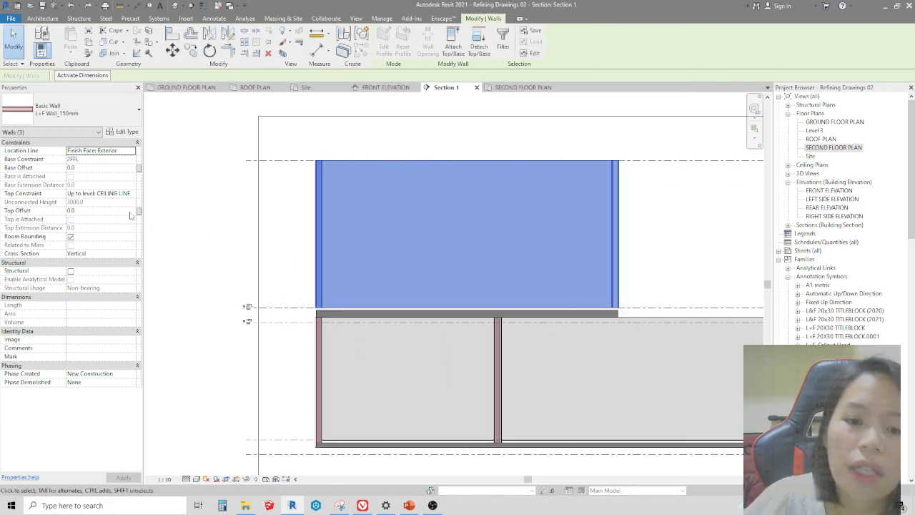
scroll(243, 306, "up", 3)
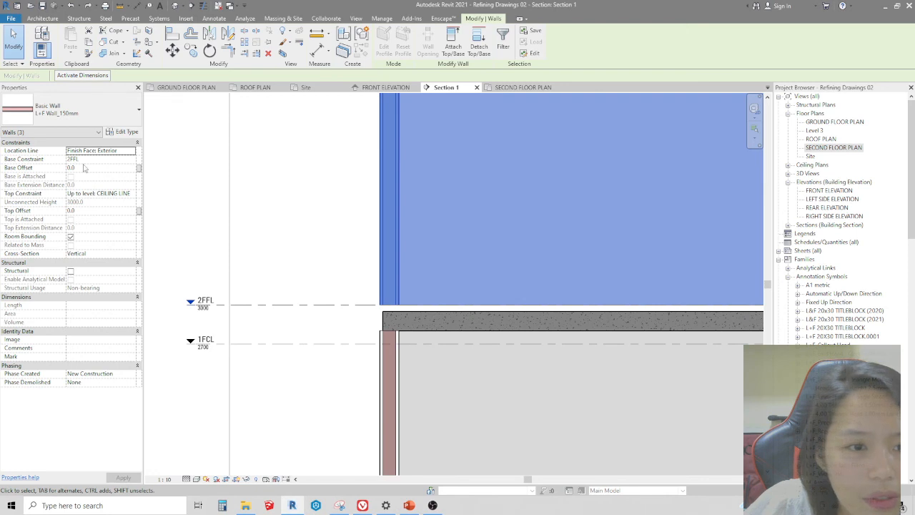
Try a base offset of -150 mm from level 2FFL for the selected second floor walls.
left_click(82, 167)
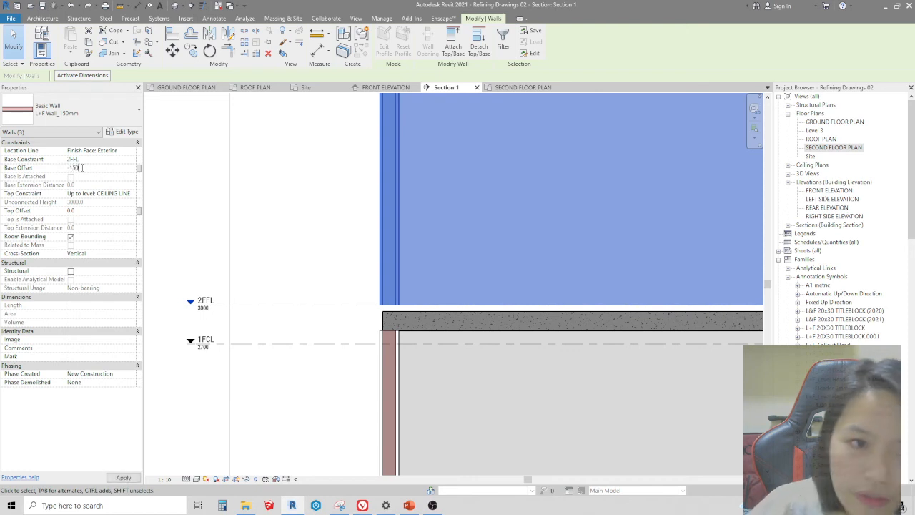
type("-150")
key("Return")
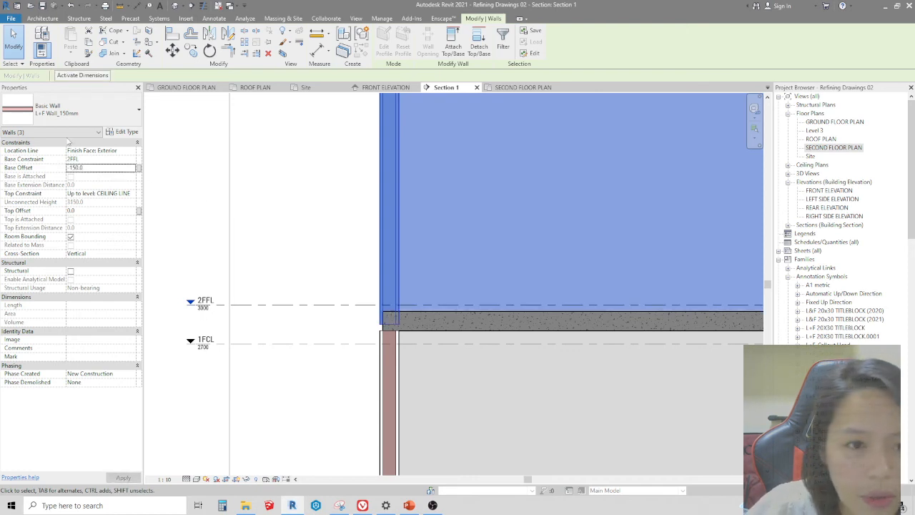
Set the base offset of the selected second floor walls to -200 mm from level 2FFL.
left_click(81, 169)
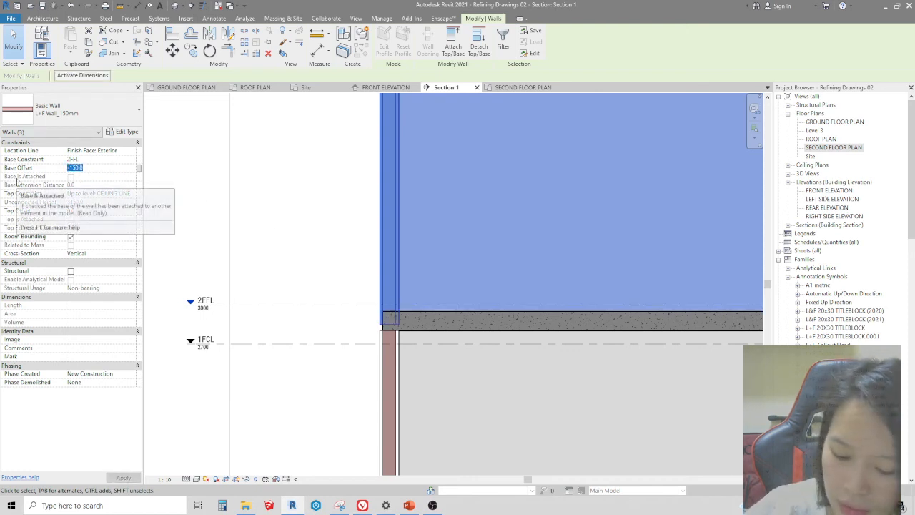
key("BackSpace")
type("-200")
key("Return")
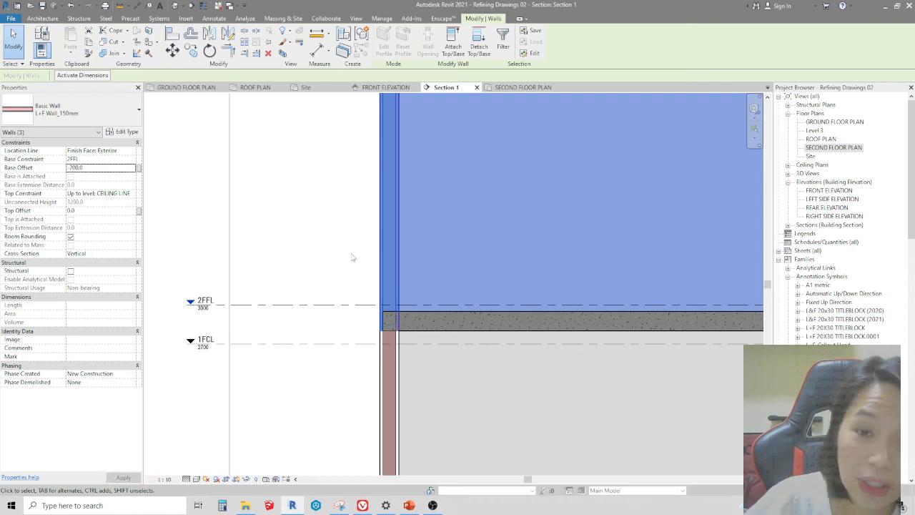
left_click(327, 315)
Examine the constraints of the upper and lower left walls and the second floor slab where they meet.
scroll(287, 263, "down", 2)
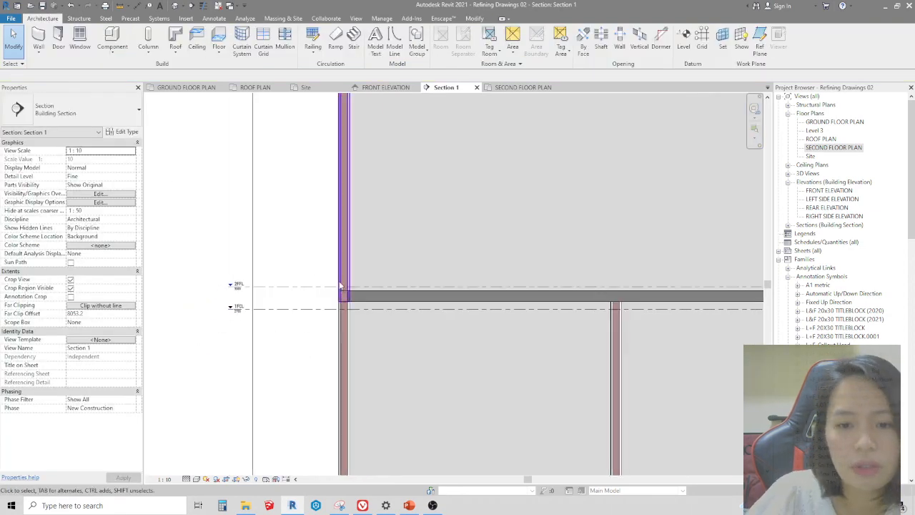
scroll(342, 283, "up", 1)
left_click(342, 344)
scroll(342, 334, "up", 2)
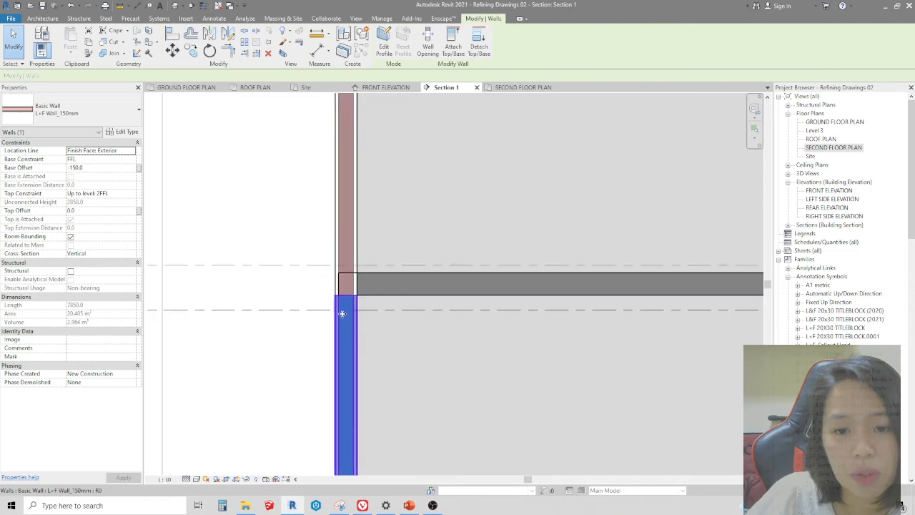
left_click(335, 256)
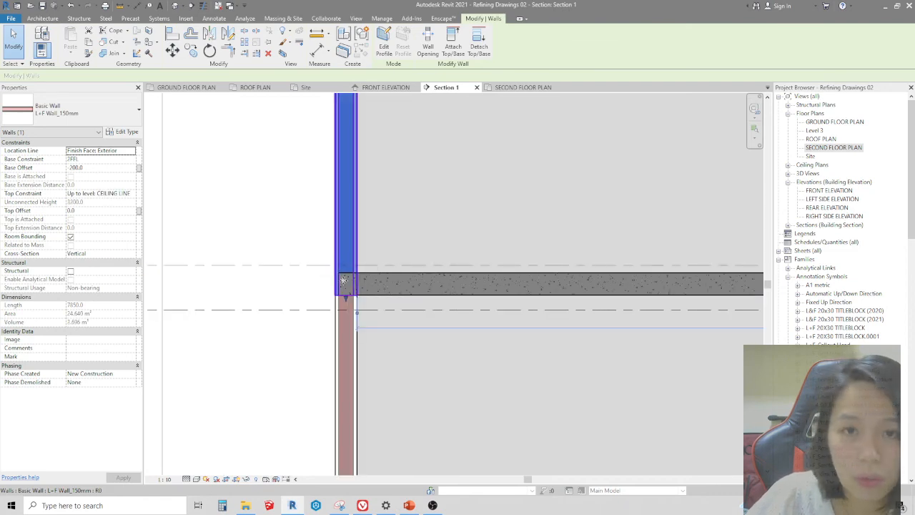
left_click(340, 333)
key("Escape")
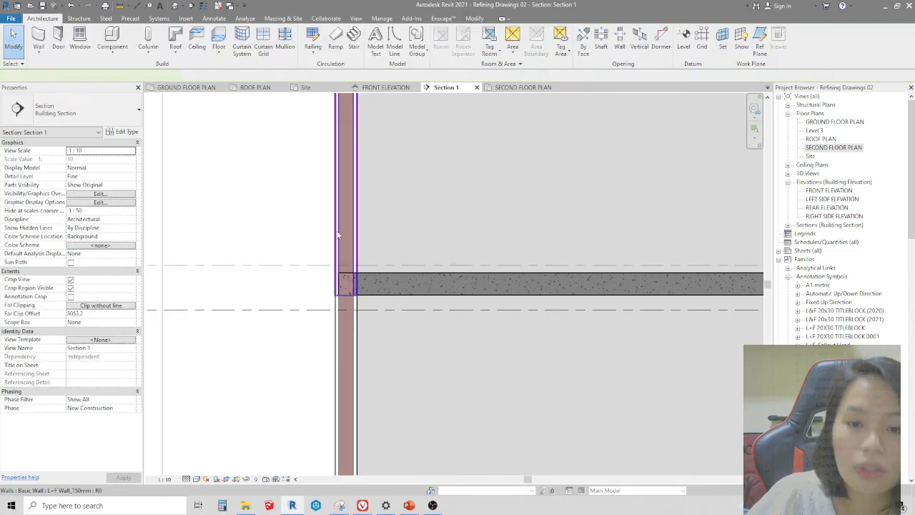
left_click(339, 234)
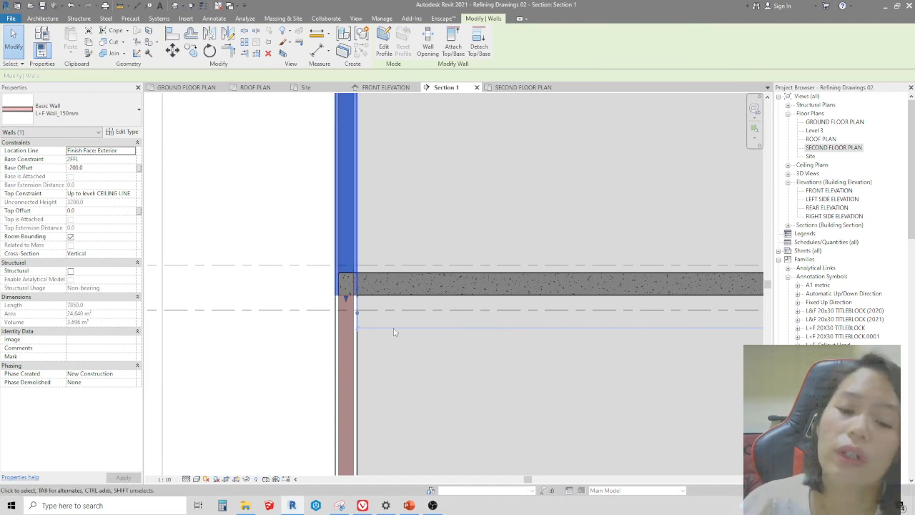
key("Escape")
left_click(371, 294)
scroll(208, 220, "down", 1)
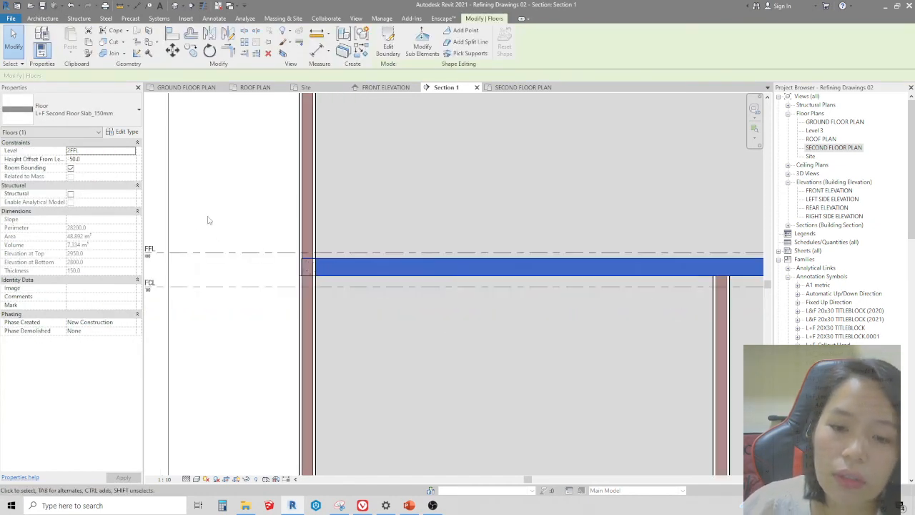
scroll(222, 229, "down", 2)
scroll(300, 243, "up", 4)
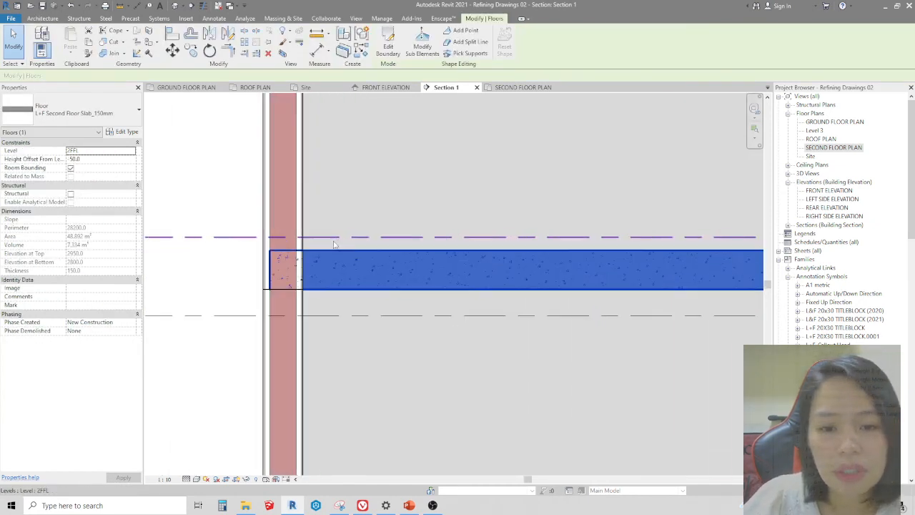
key("Escape")
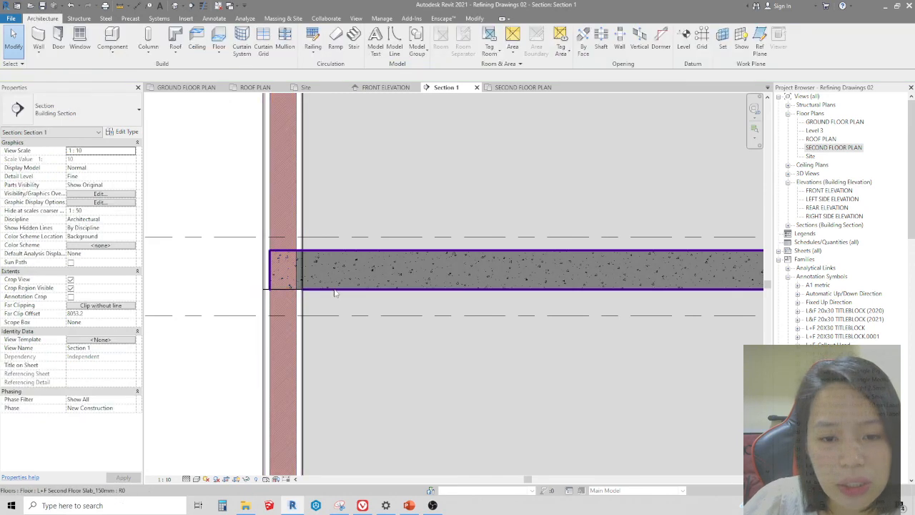
Join the second floor slab's geometry with the left second floor wall.
left_click(335, 292)
left_click(271, 206, "ctrl")
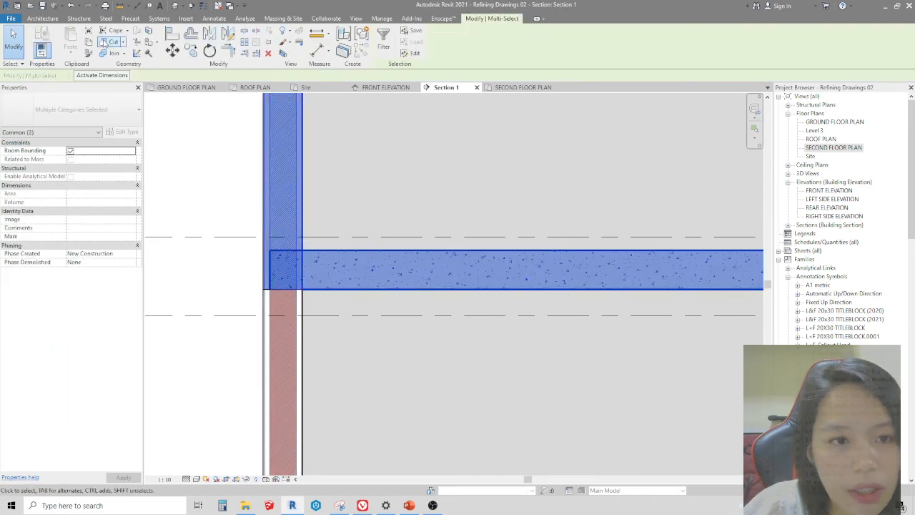
left_click(111, 53)
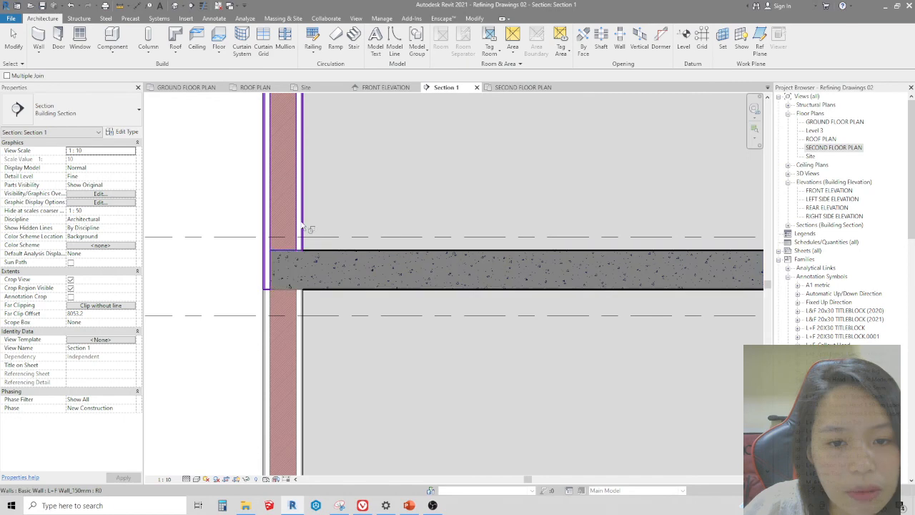
key("Escape")
Join the second floor slab's geometry with the right second floor wall.
scroll(381, 236, "down", 2)
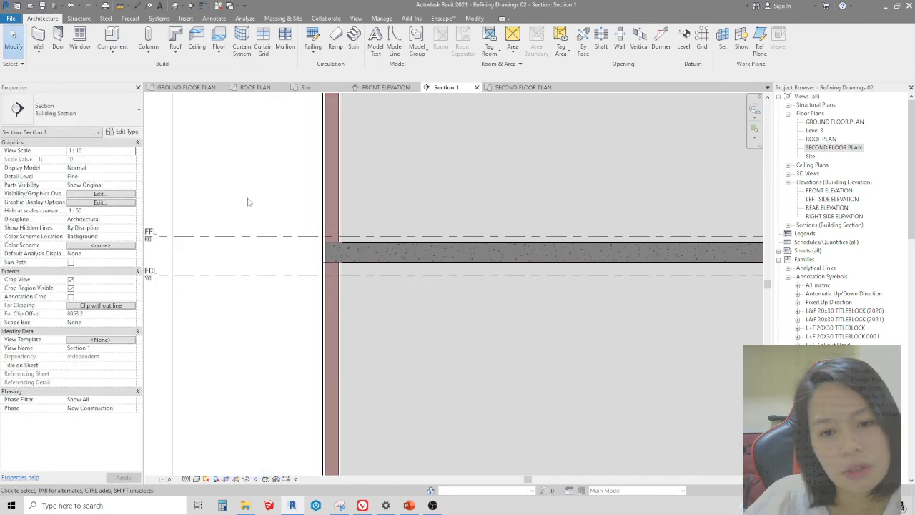
scroll(249, 202, "down", 3)
scroll(631, 189, "up", 3)
middle_click_drag(684, 201, 523, 208)
scroll(562, 245, "up", 4)
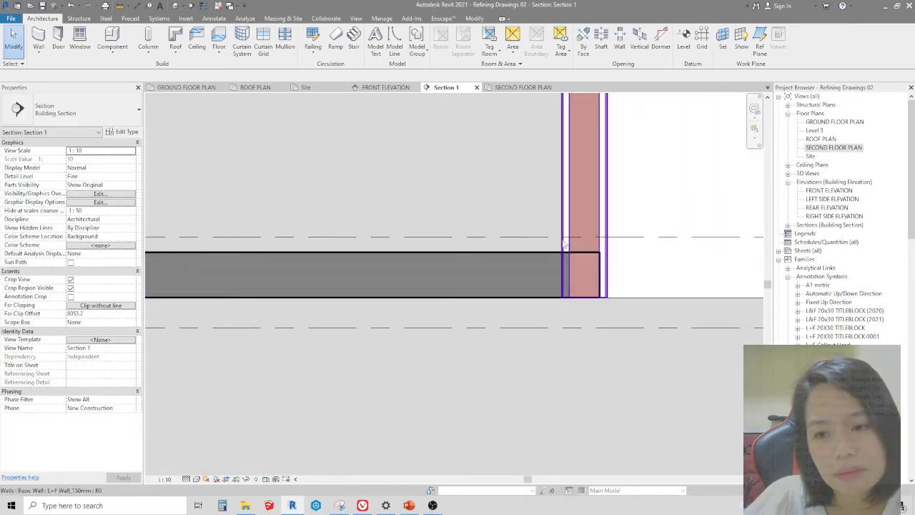
left_click(565, 247)
left_click(565, 220, "ctrl")
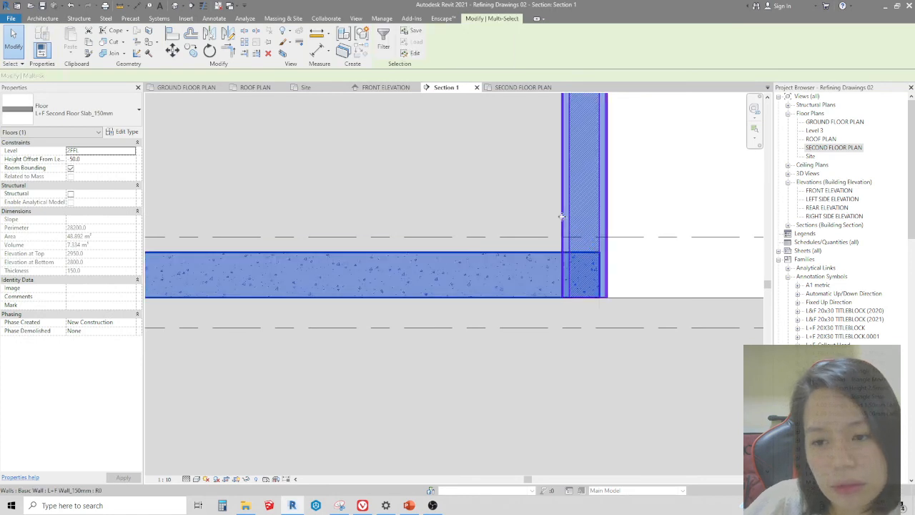
left_click(109, 53)
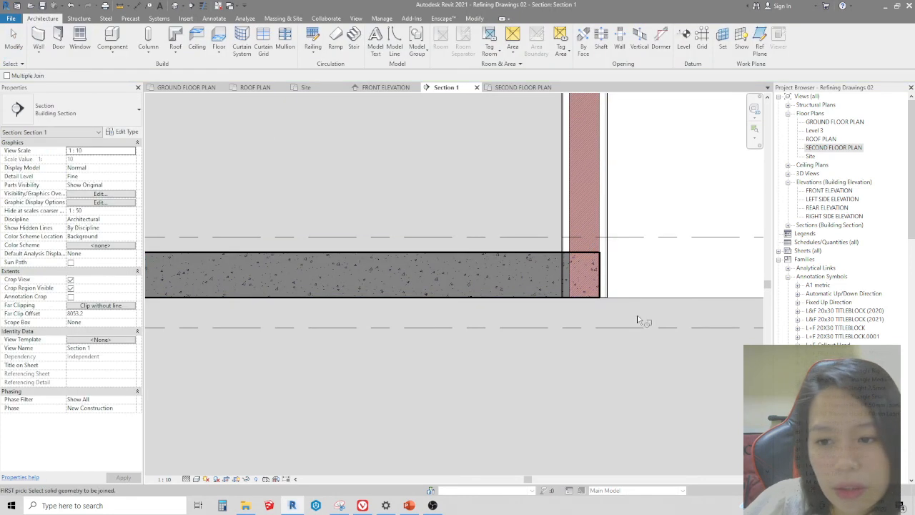
key("Escape")
Examine the middle ground floor wall's connection to the slab and the joined slab edges in the section.
scroll(675, 288, "down", 5)
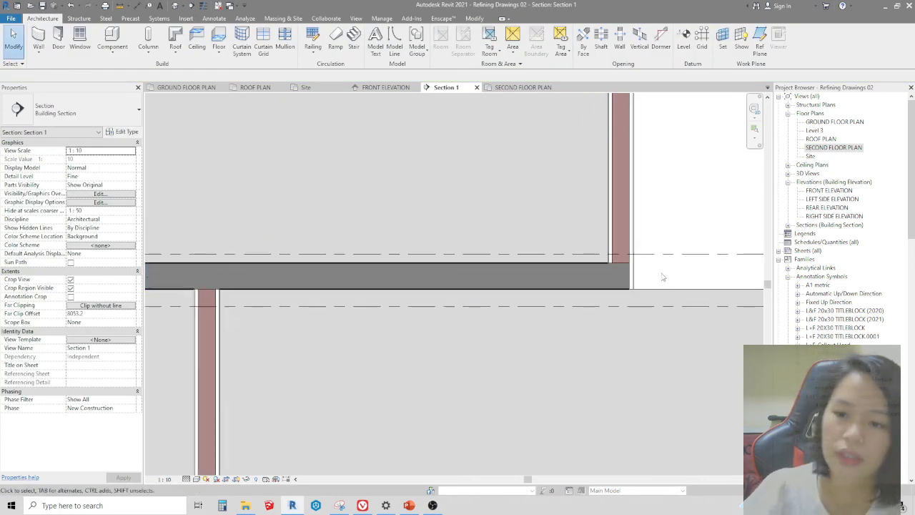
scroll(478, 303, "up", 2)
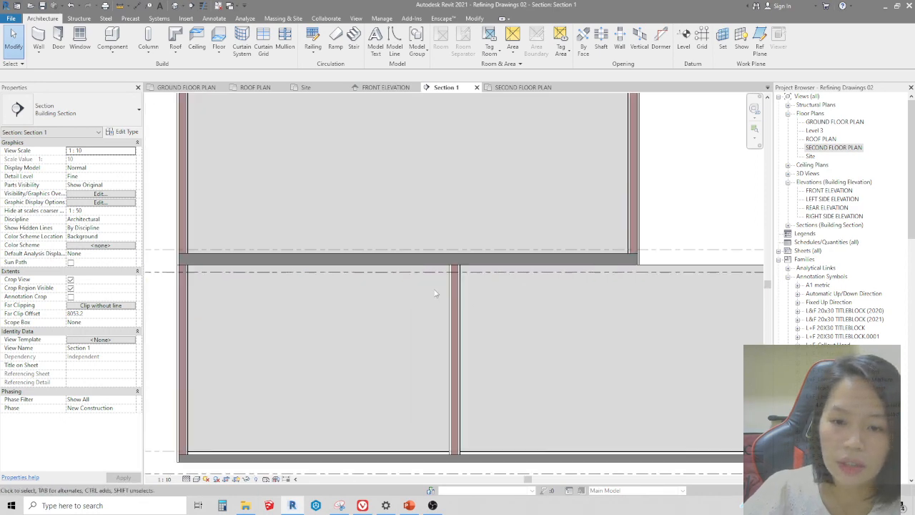
left_click(455, 286)
scroll(458, 257, "up", 2)
scroll(458, 252, "down", 2)
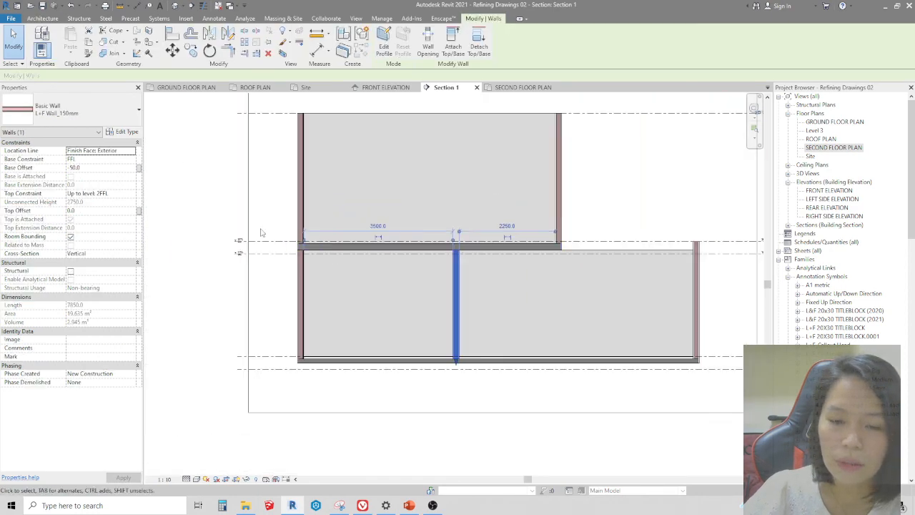
scroll(372, 255, "up", 3)
key("Escape")
scroll(378, 261, "up", 1)
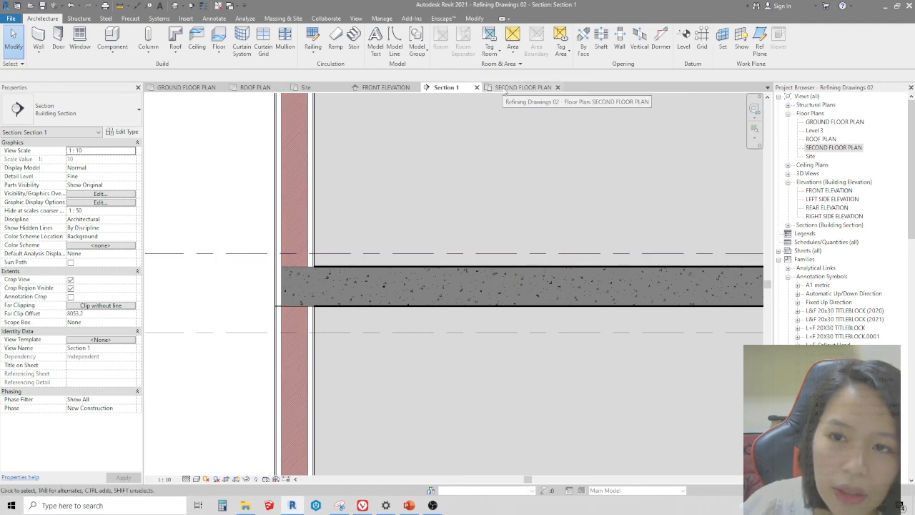
Start a new floor in the second floor plan using the L+F Tiles_50mm type.
left_click(505, 87)
scroll(200, 164, "down", 2)
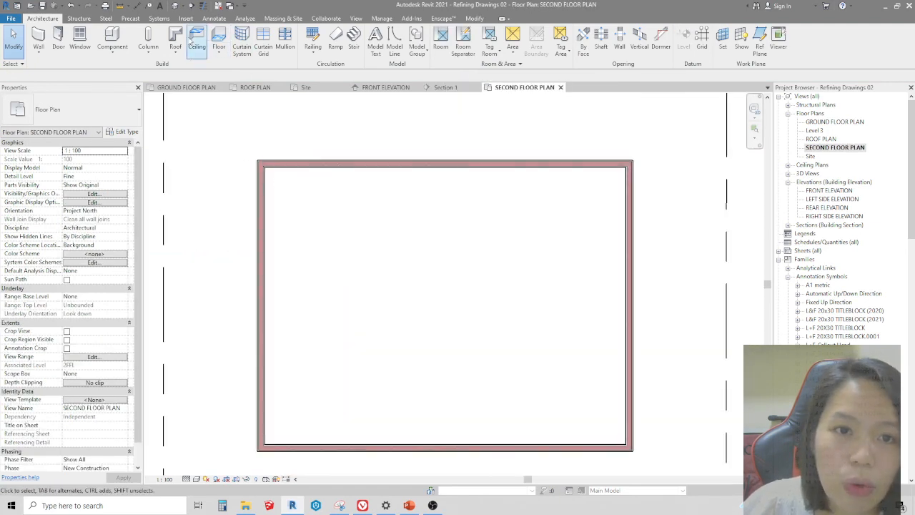
left_click(219, 37)
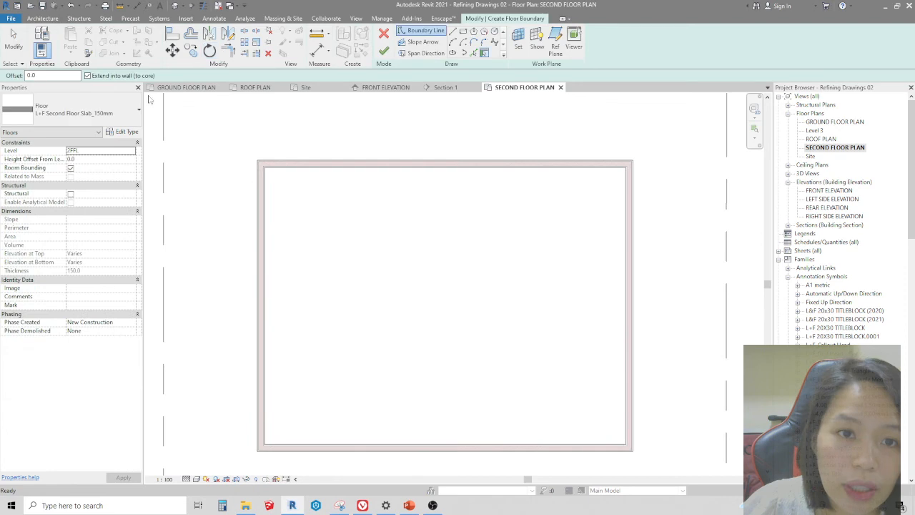
left_click(90, 118)
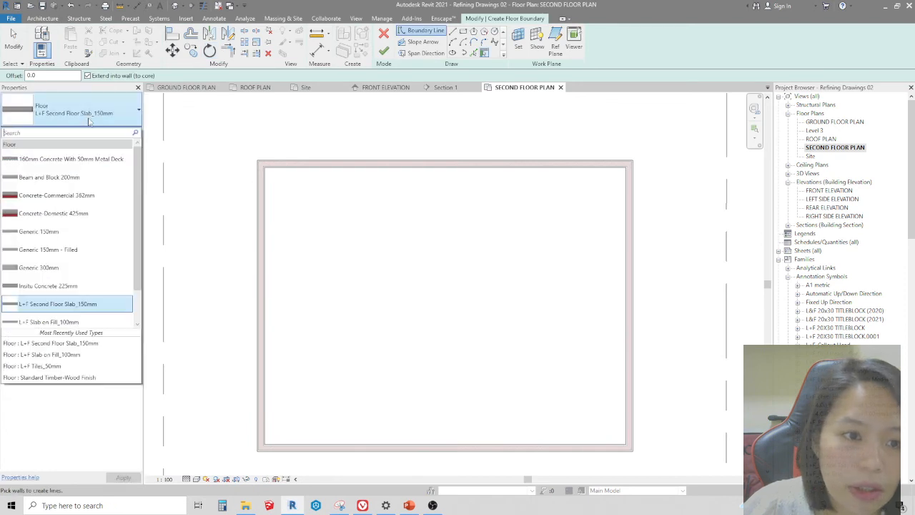
scroll(68, 301, "down", 1)
left_click(72, 301)
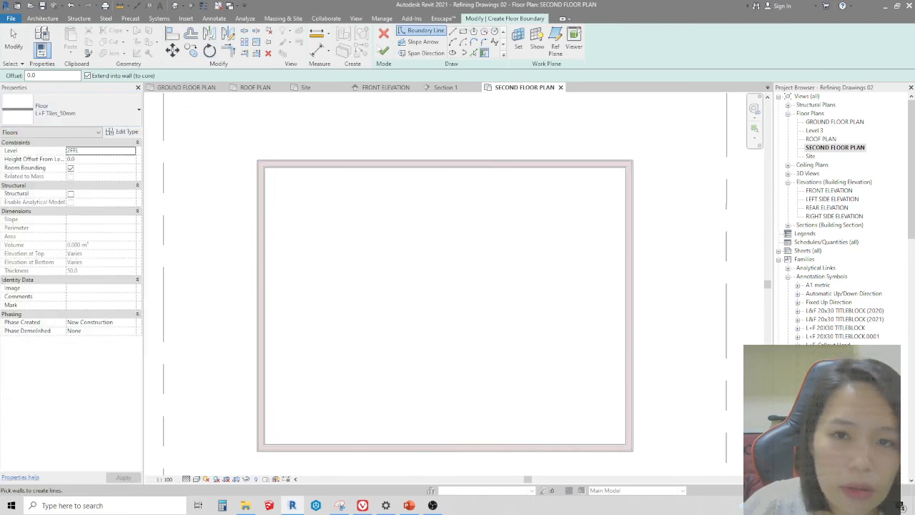
Sketch a rectangular floor boundary between opposite inner corners of the second floor walls and finish the tile floor.
left_click(462, 31)
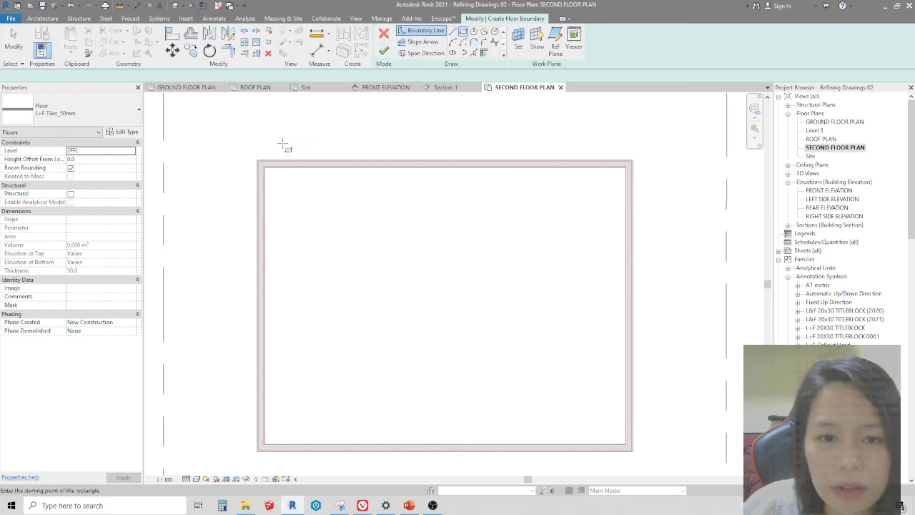
scroll(277, 165, "up", 3)
left_click(284, 187)
scroll(304, 191, "up", 2)
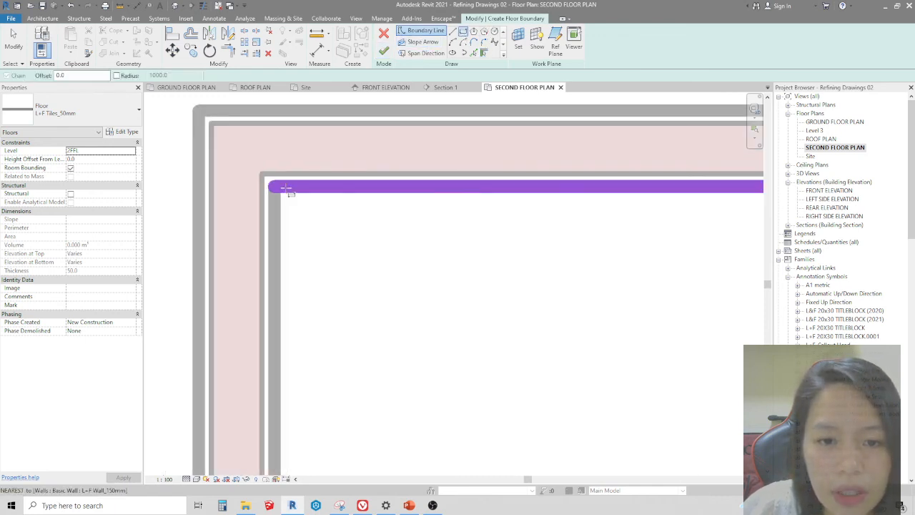
scroll(271, 125, "down", 4)
scroll(392, 226, "up", 9)
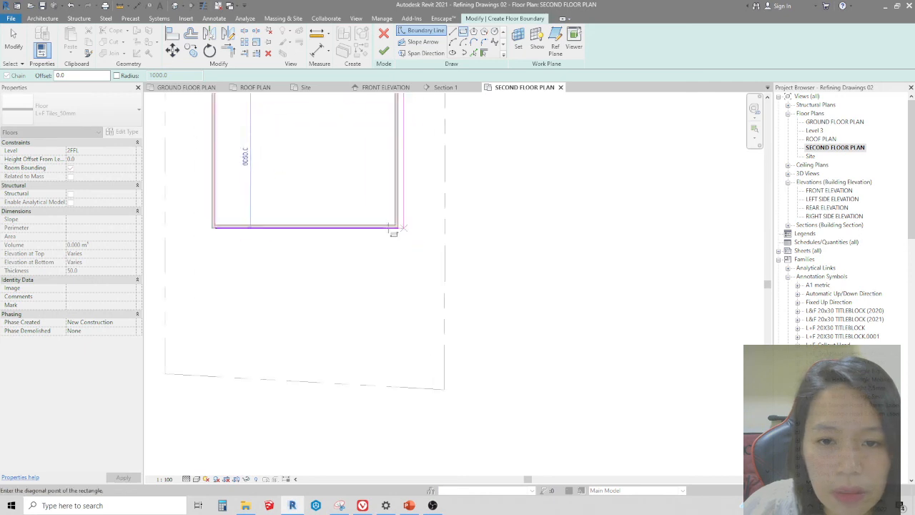
left_click(425, 227)
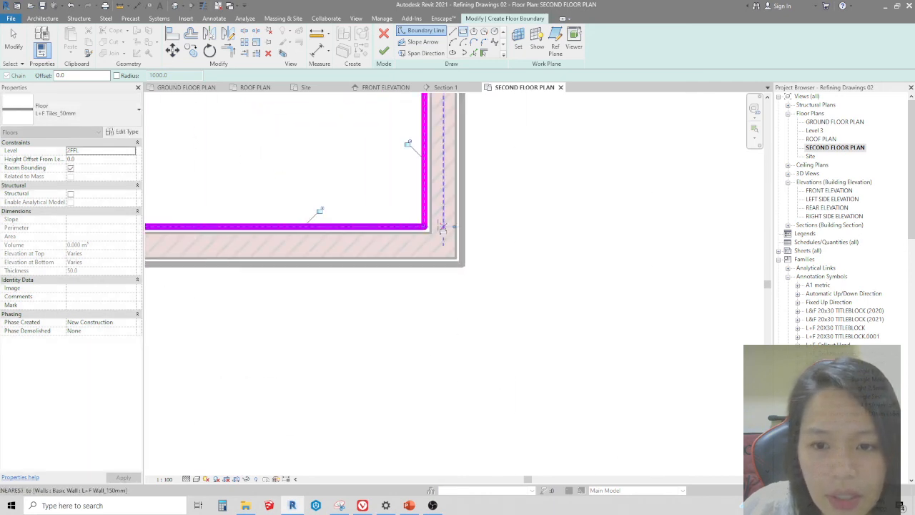
left_click(384, 51)
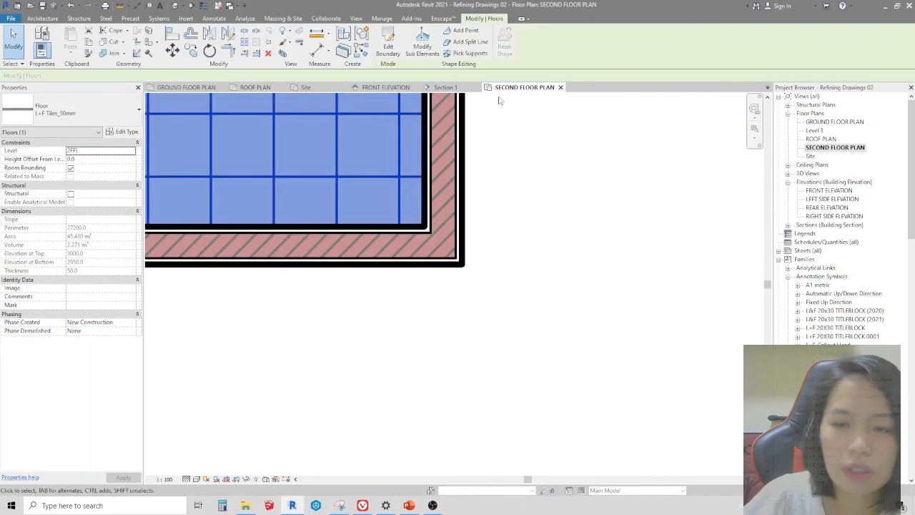
Check the second floor tile finish against the slab in Section 1 and set that view's scale to 1:25.
left_click(445, 88)
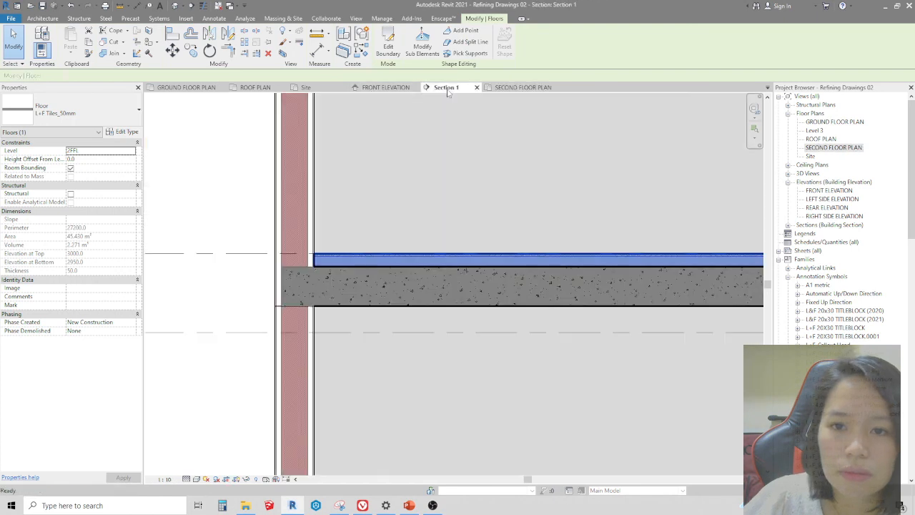
scroll(286, 265, "down", 4)
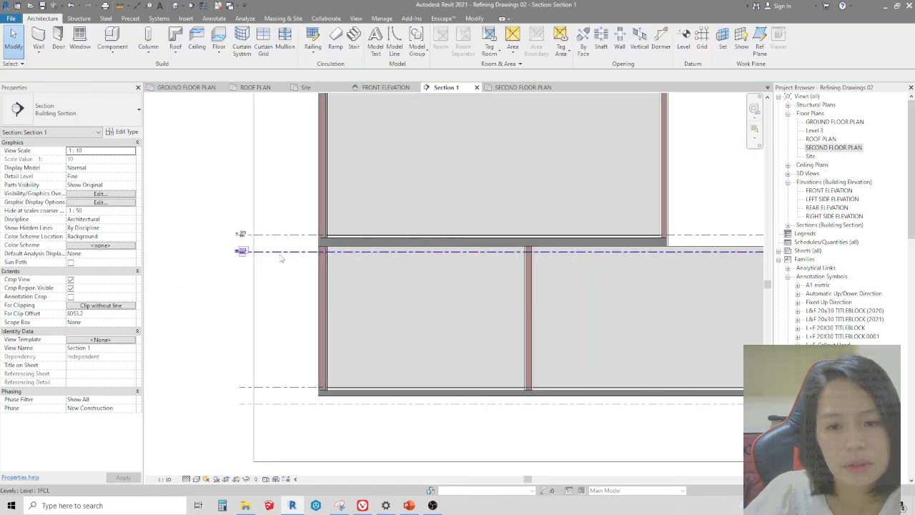
scroll(279, 257, "up", 5)
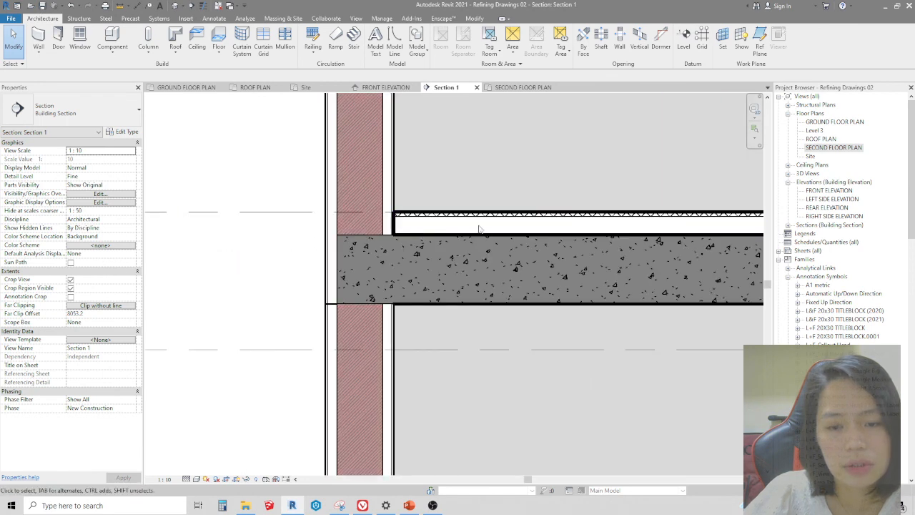
scroll(494, 223, "down", 2)
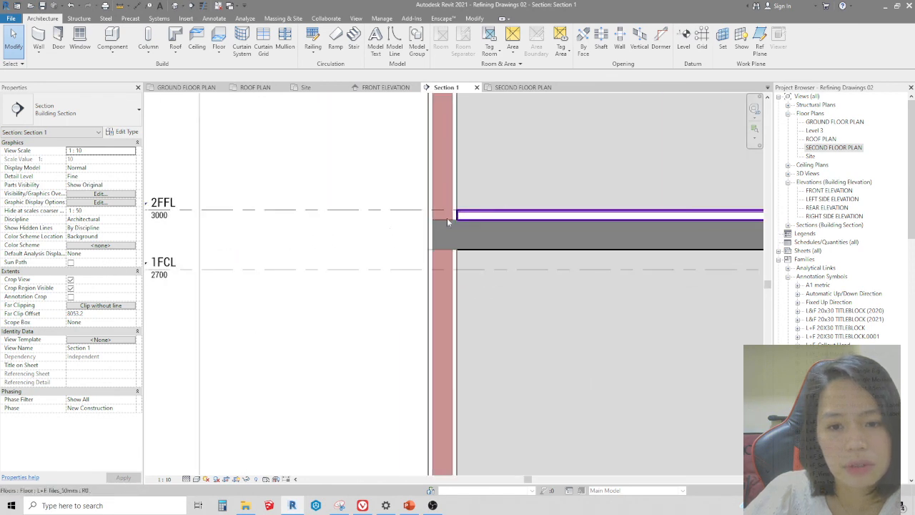
left_click(333, 269)
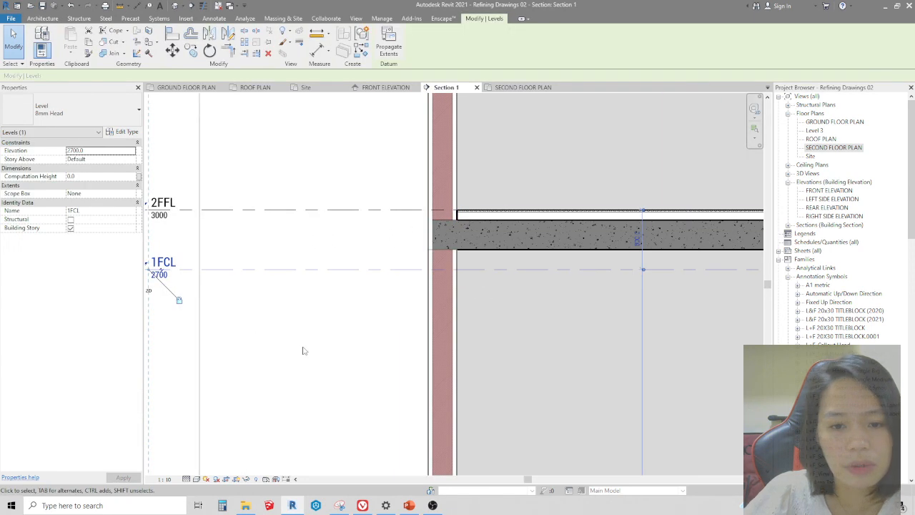
left_click(164, 478)
left_click(171, 421)
left_click(330, 339)
scroll(393, 279, "down", 2)
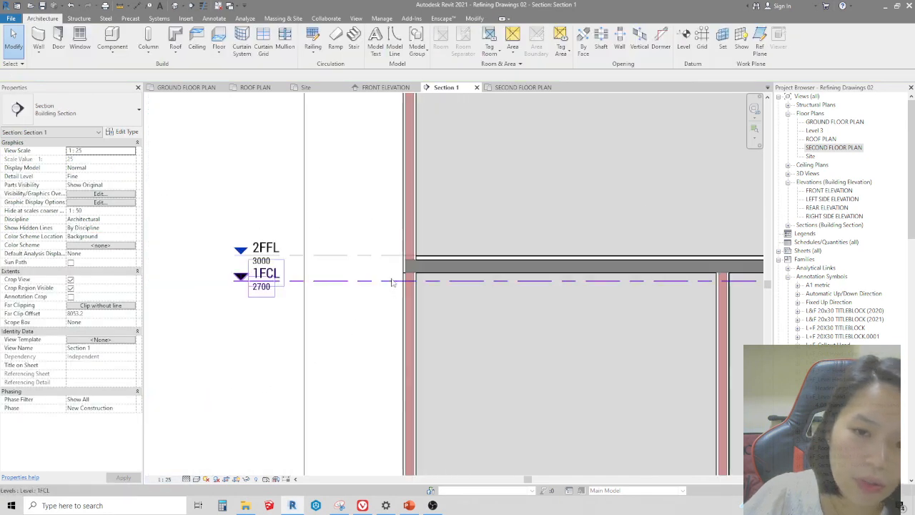
Examine the section's floor slabs, walls and level lines across both storeys.
scroll(364, 236, "down", 2)
scroll(569, 187, "up", 1)
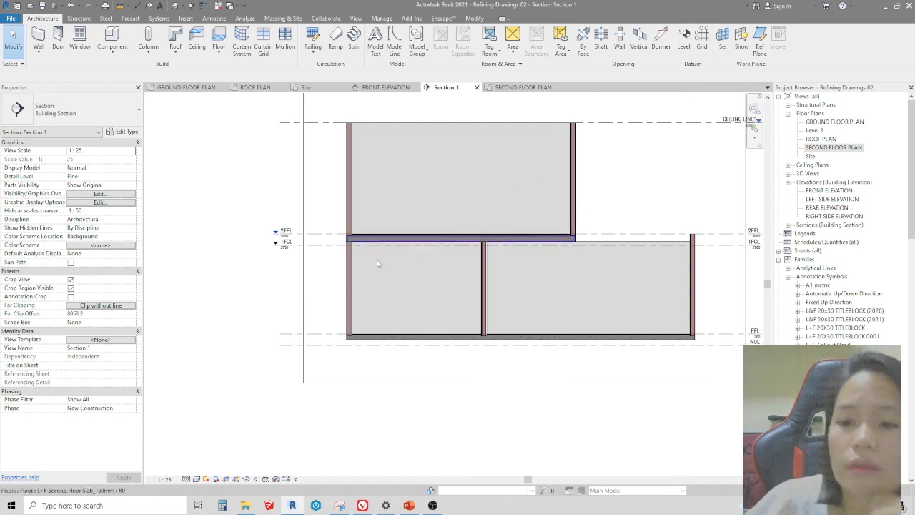
scroll(472, 236, "down", 1)
scroll(579, 224, "up", 2)
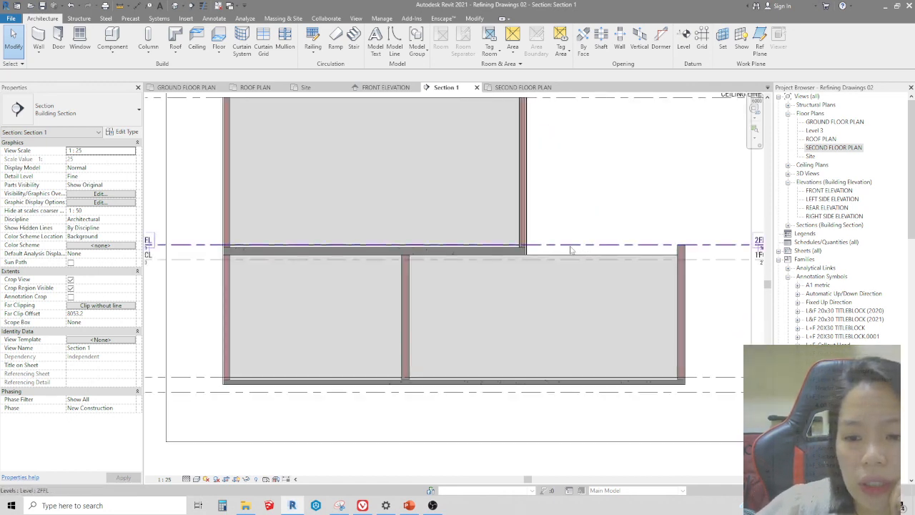
scroll(447, 259, "down", 2)
scroll(599, 250, "up", 1)
scroll(379, 233, "down", 1)
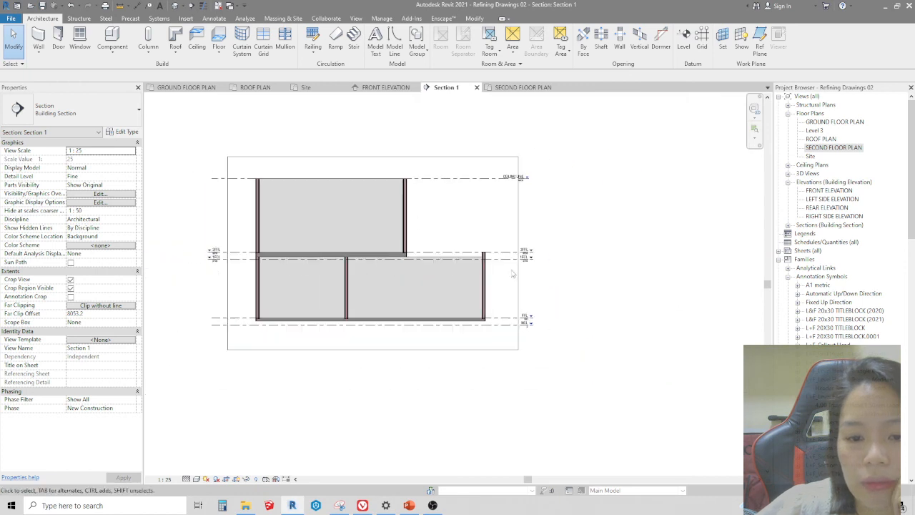
scroll(290, 252, "up", 1)
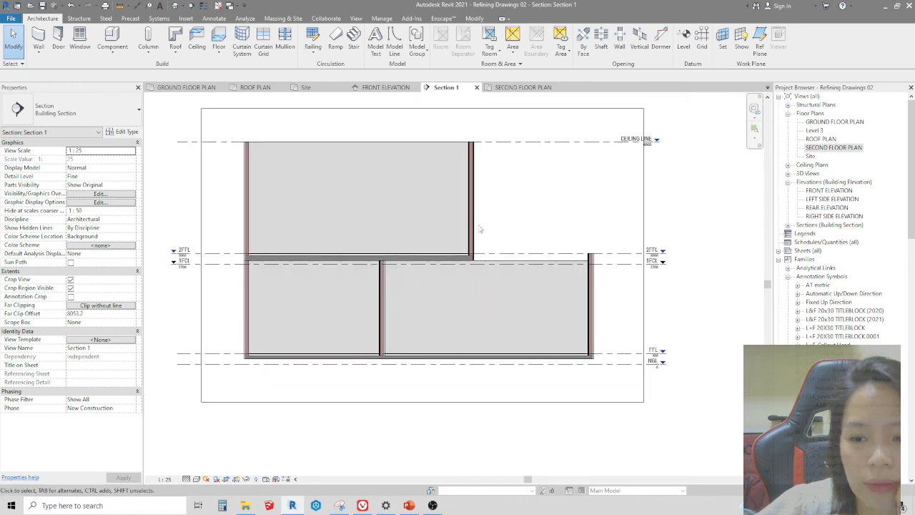
Try setting the 1FCL level's elevation to 3000 mm and undo the change.
scroll(654, 261, "up", 2)
left_click(657, 269)
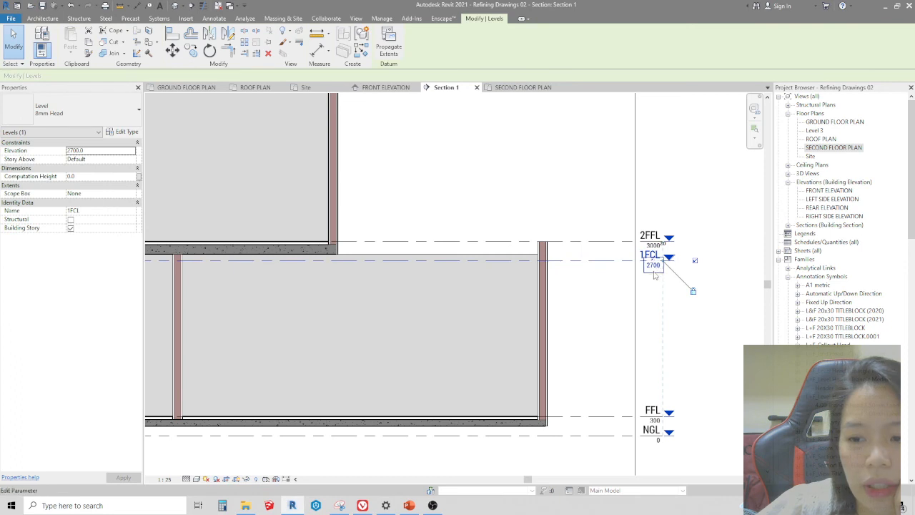
left_click(656, 269)
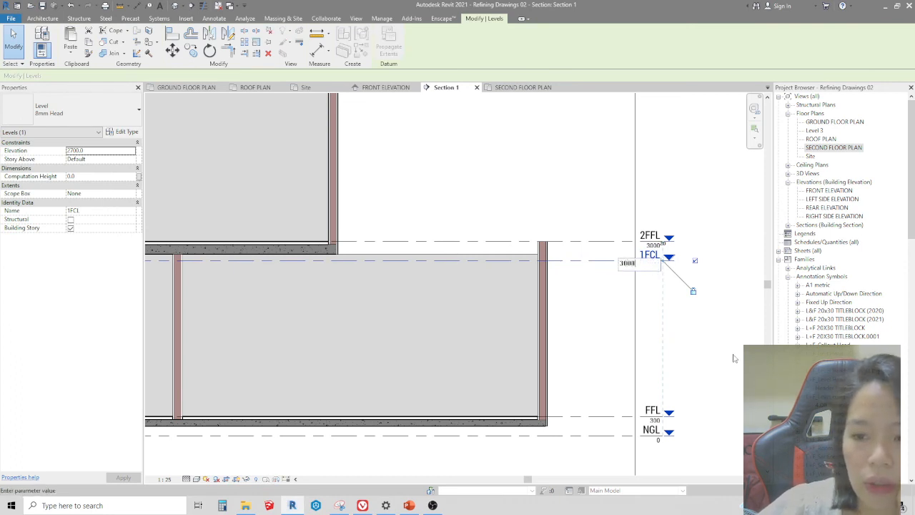
type("3000")
key("Return")
scroll(667, 308, "down", 2)
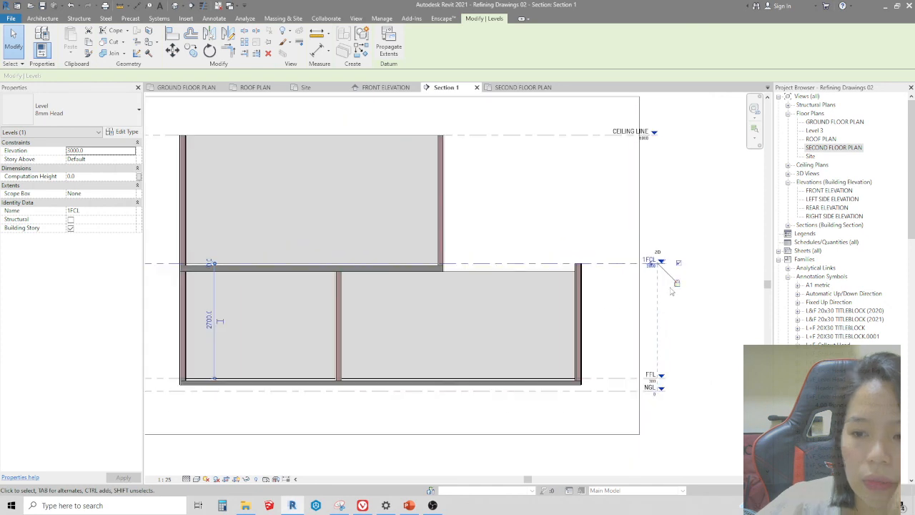
key("ctrl+z")
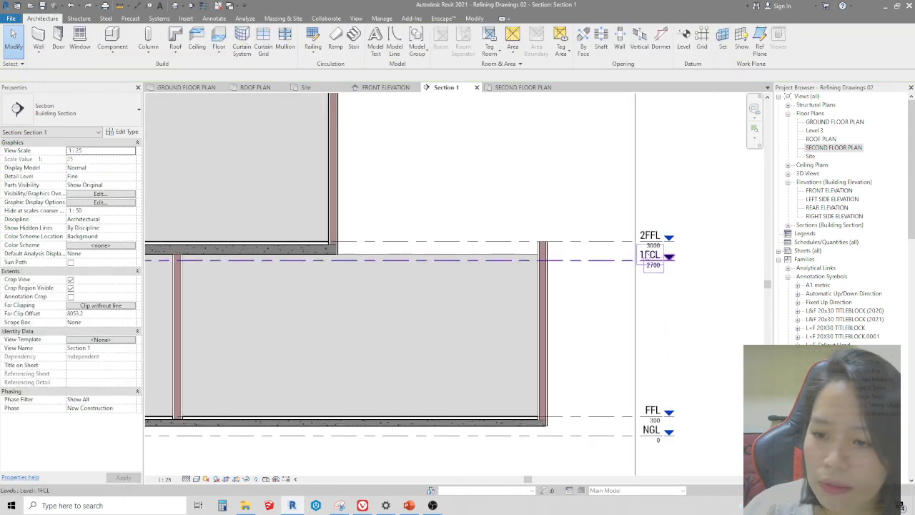
scroll(661, 244, "up", 2)
left_click(597, 243)
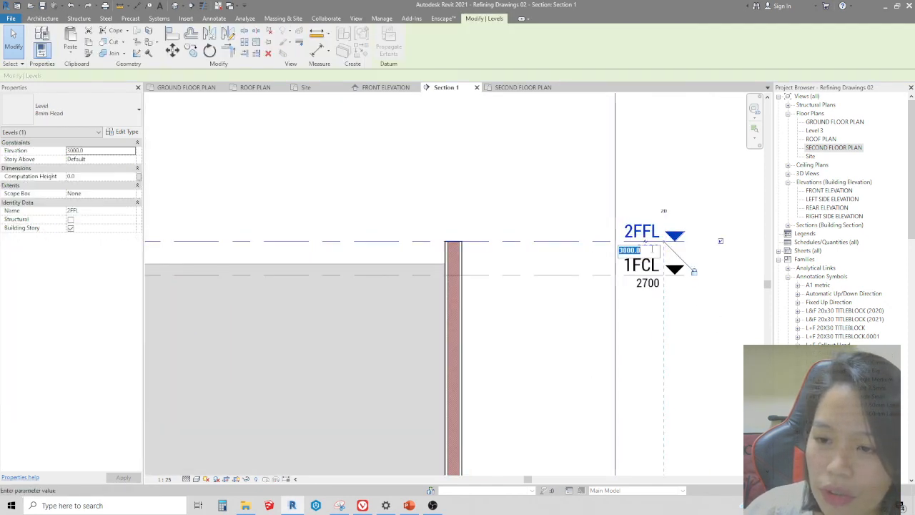
scroll(653, 252, "down", 3)
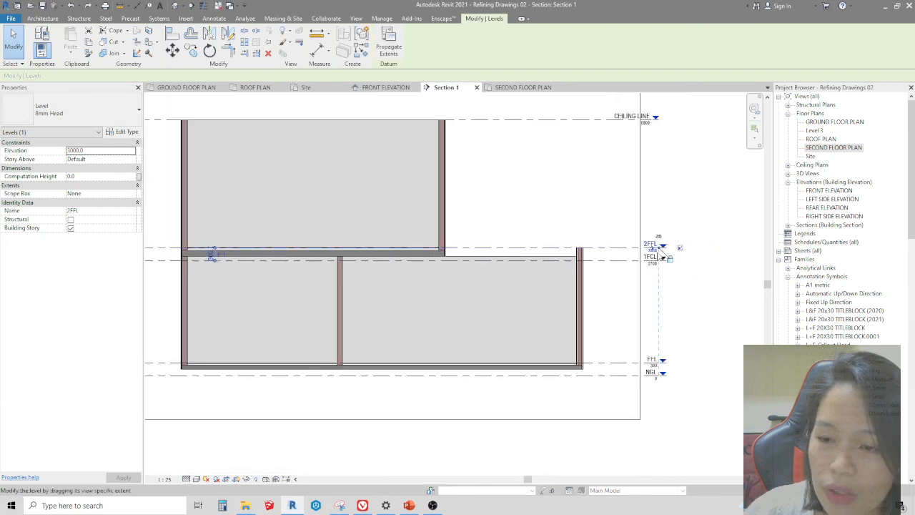
left_click(669, 299)
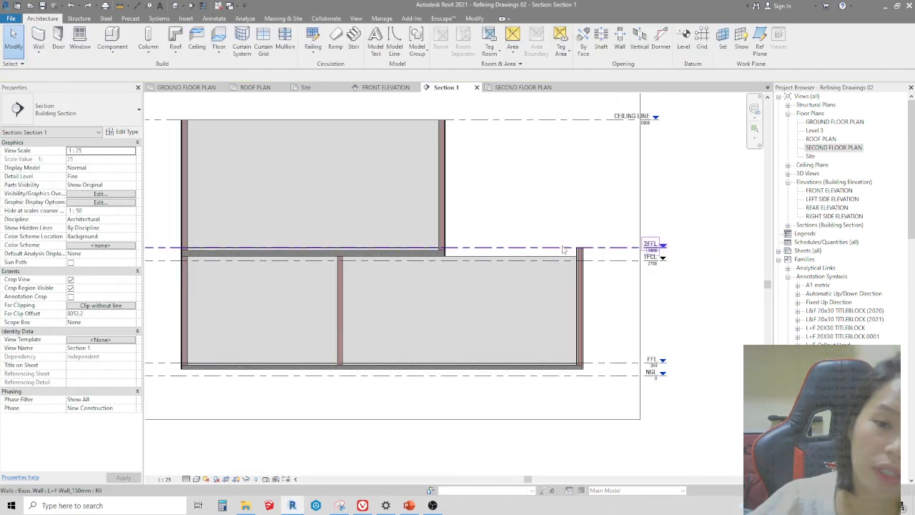
Inspect the ground floor slab's properties and the second floor slab's position relative to the walls and levels in the section.
scroll(250, 375, "up", 2)
left_click(243, 365)
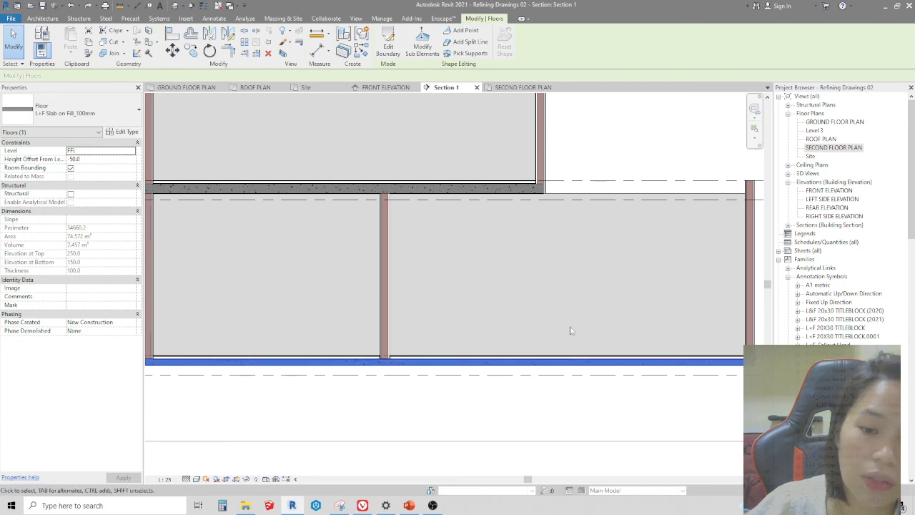
scroll(571, 329, "down", 2)
left_click(221, 260)
scroll(277, 229, "up", 3)
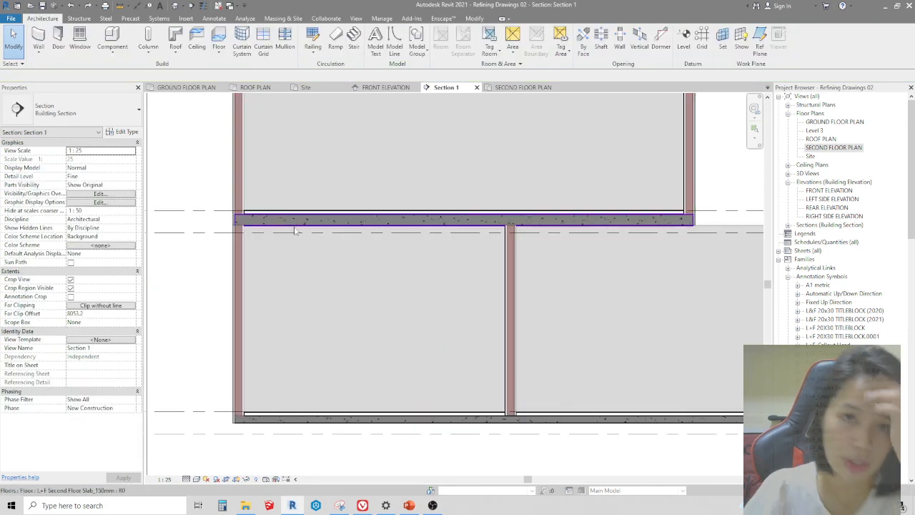
scroll(319, 266, "down", 2)
scroll(342, 222, "down", 2)
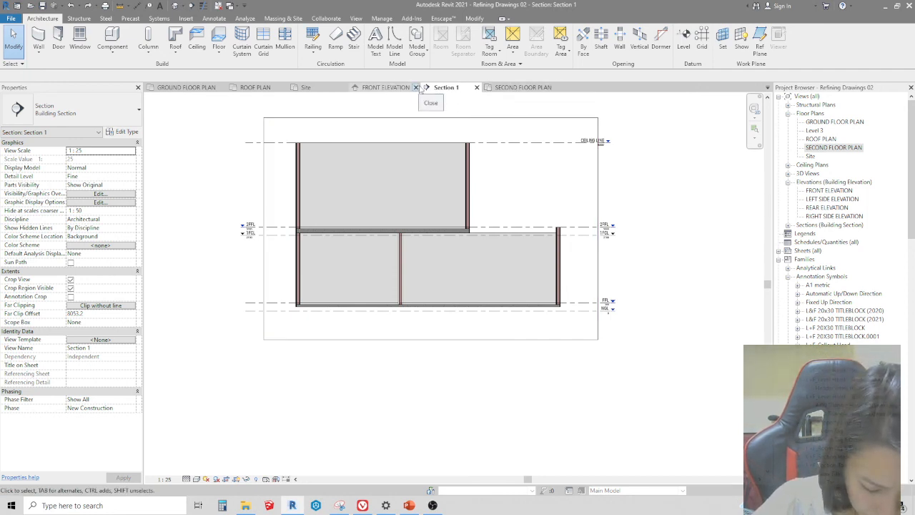
left_click(432, 505)
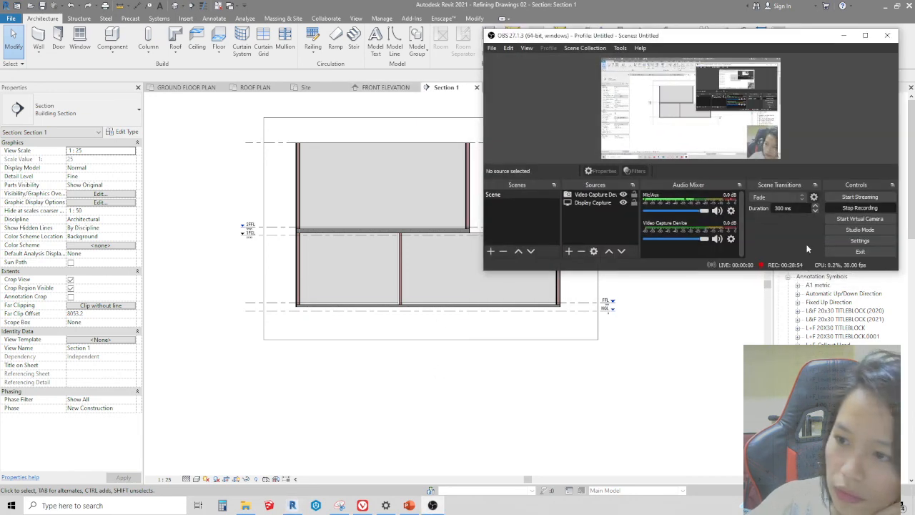